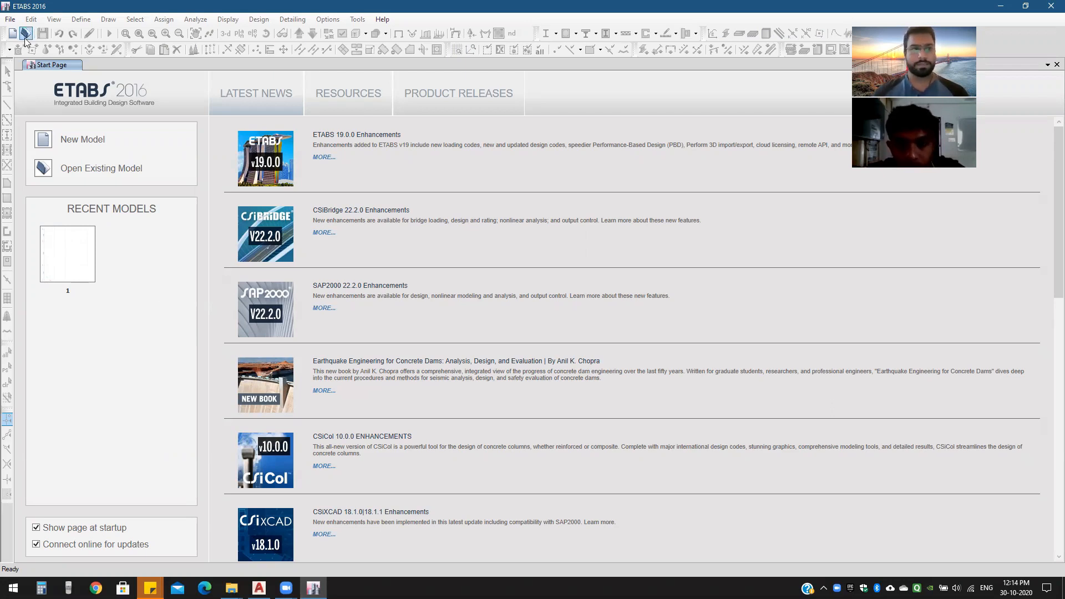
Step: Start a new model and accept the model initialization settings
left_click(10, 19)
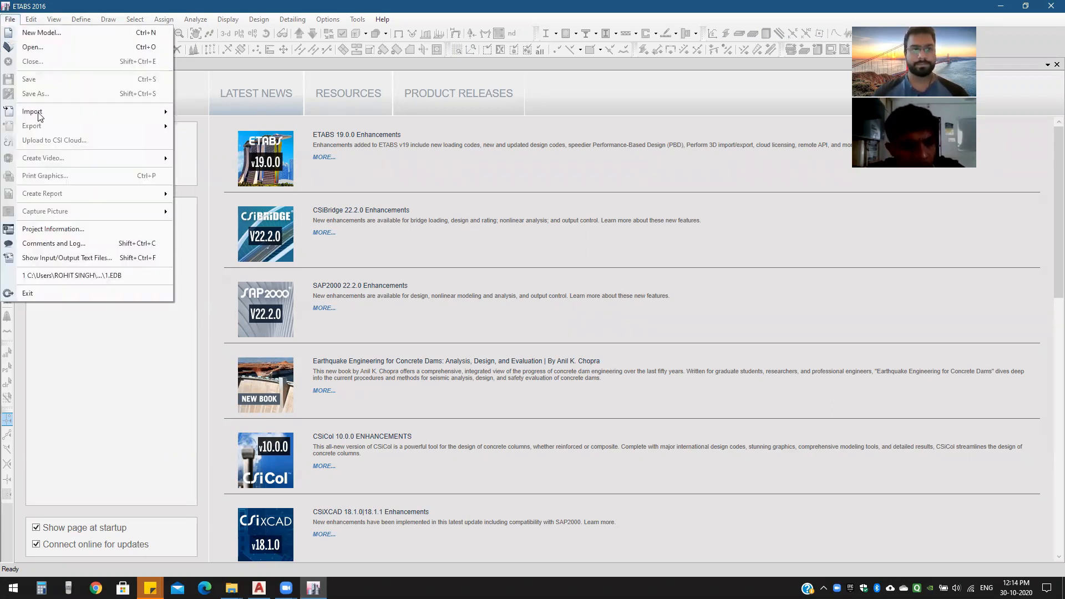
left_click(39, 33)
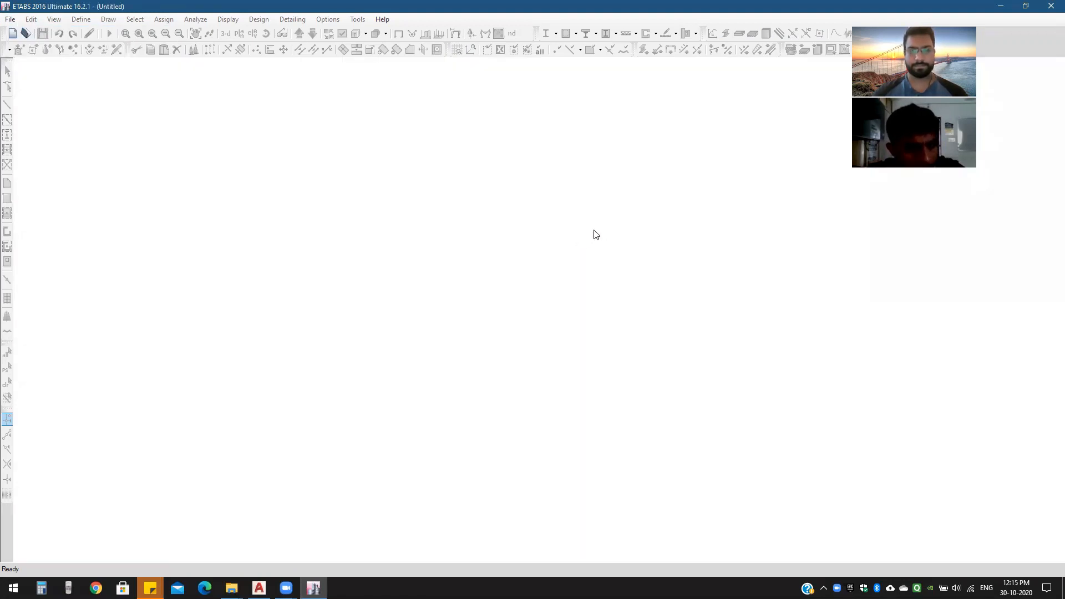
left_click(467, 267)
left_click(498, 363)
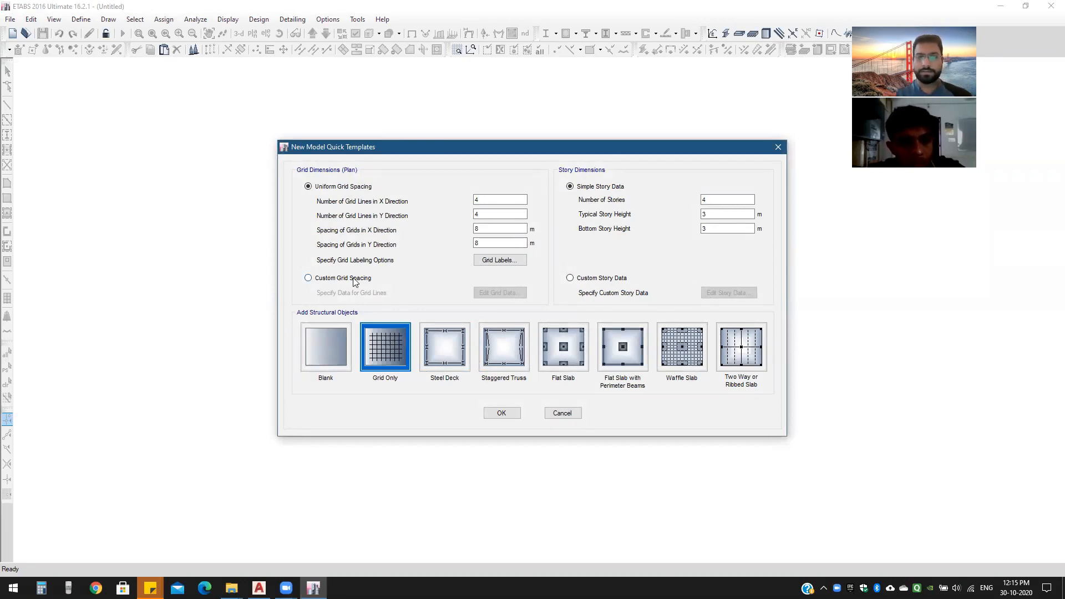
Step: Review the custom grid spacing data offered for the Grid Only template, leaving the grid definition unedited
left_click(341, 344)
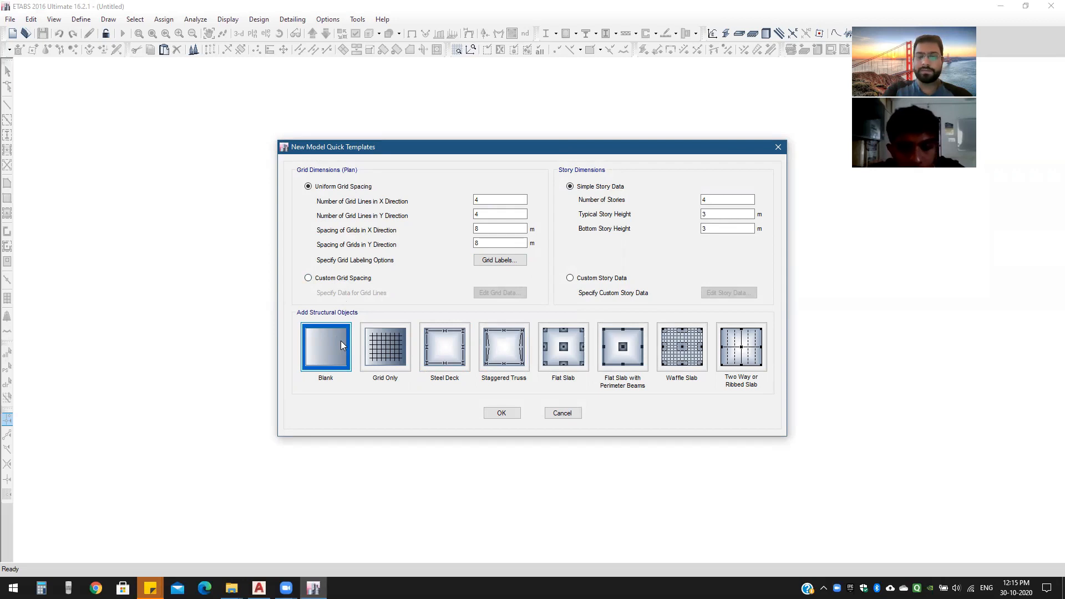
left_click(383, 360)
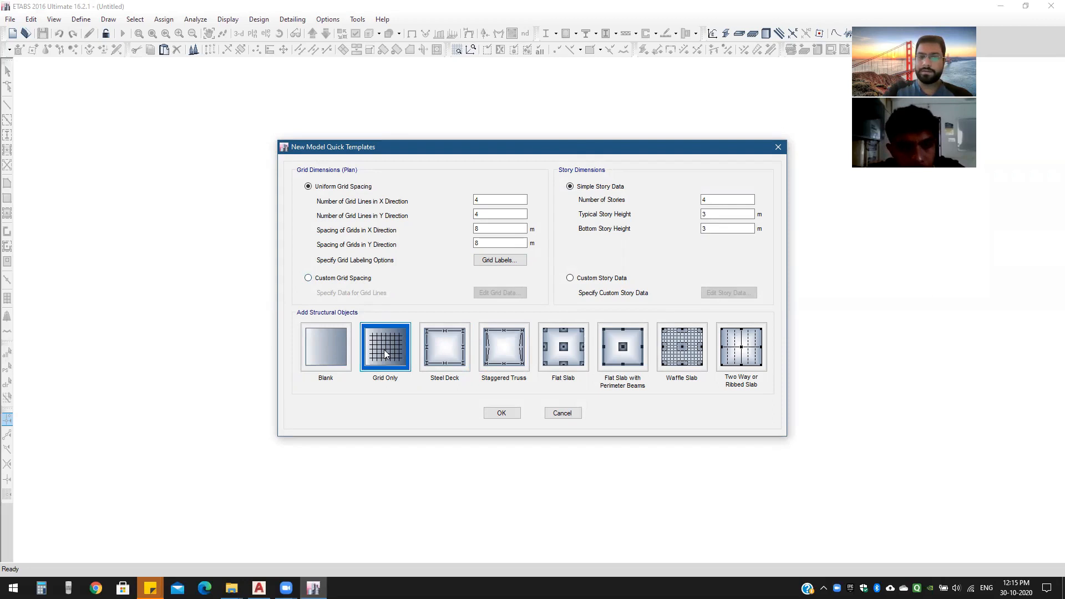
left_click(354, 278)
left_click(499, 292)
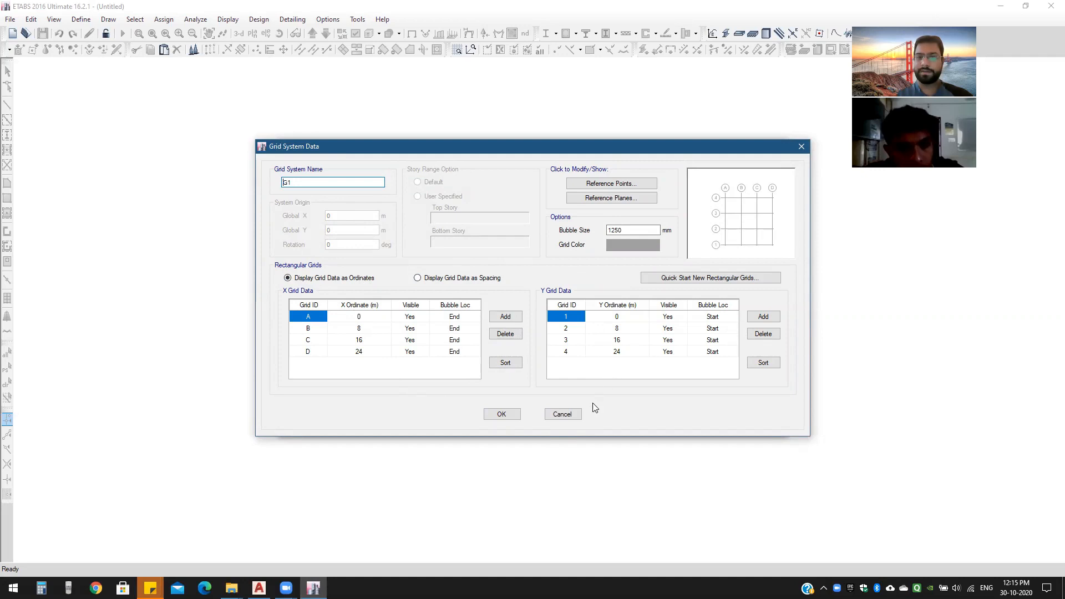
left_click(556, 423)
Step: Create the model from the Blank template with uniform grid spacing and simple story data
left_click(317, 341)
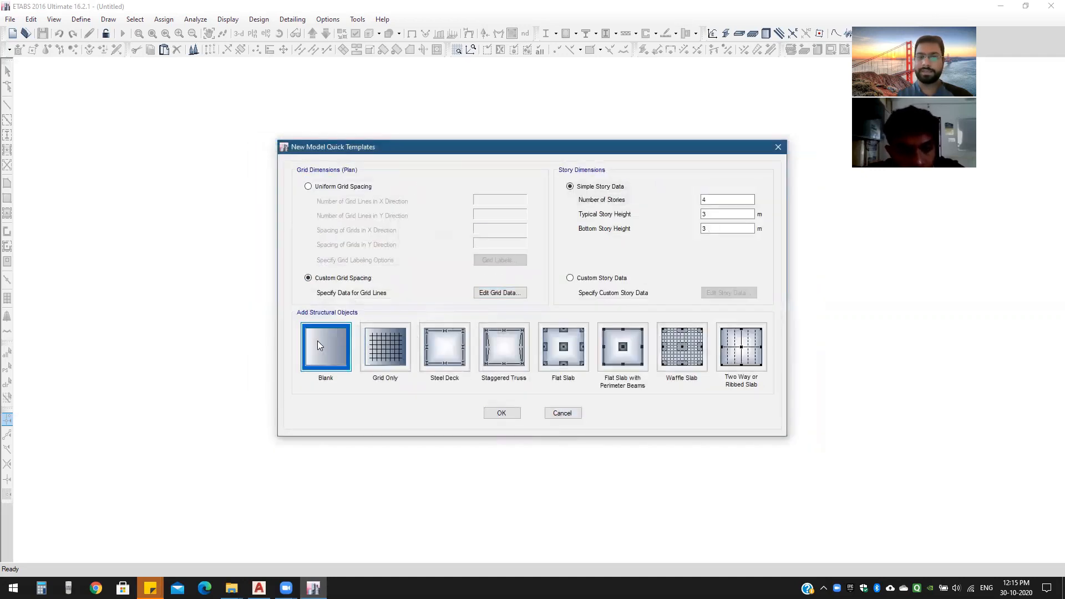
left_click(326, 186)
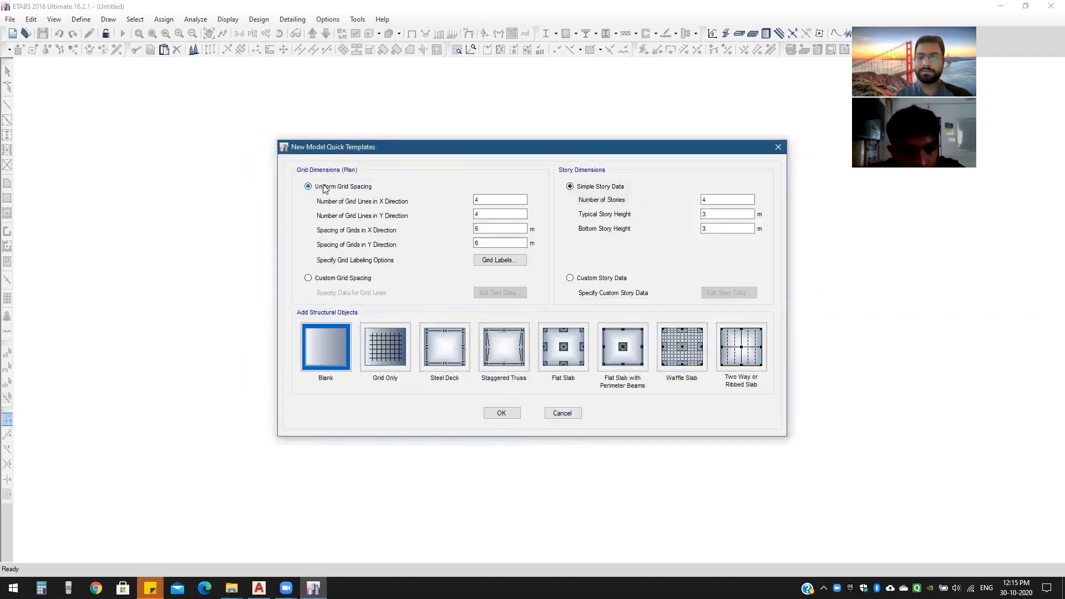
left_click(331, 278)
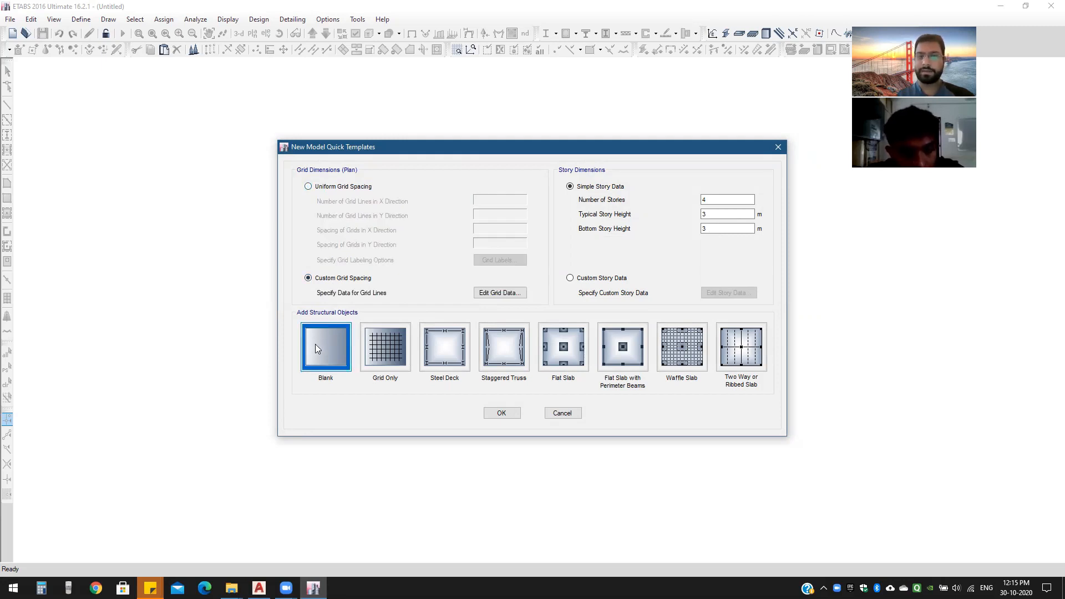
left_click(328, 187)
left_click(501, 414)
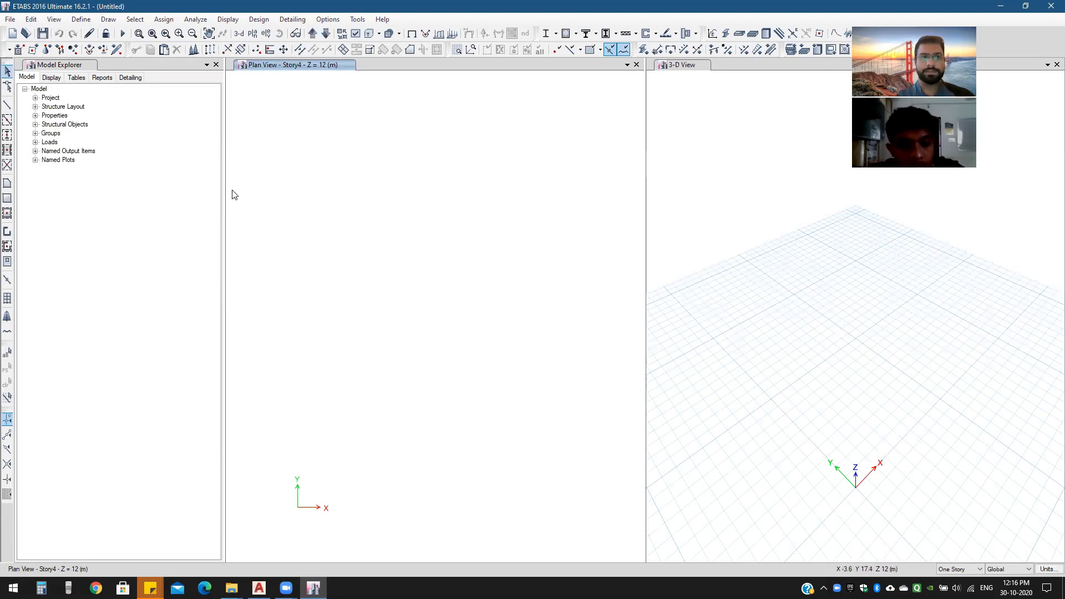
Step: Open the story and grid system data and inspect the definition of grid system G1
left_click(31, 20)
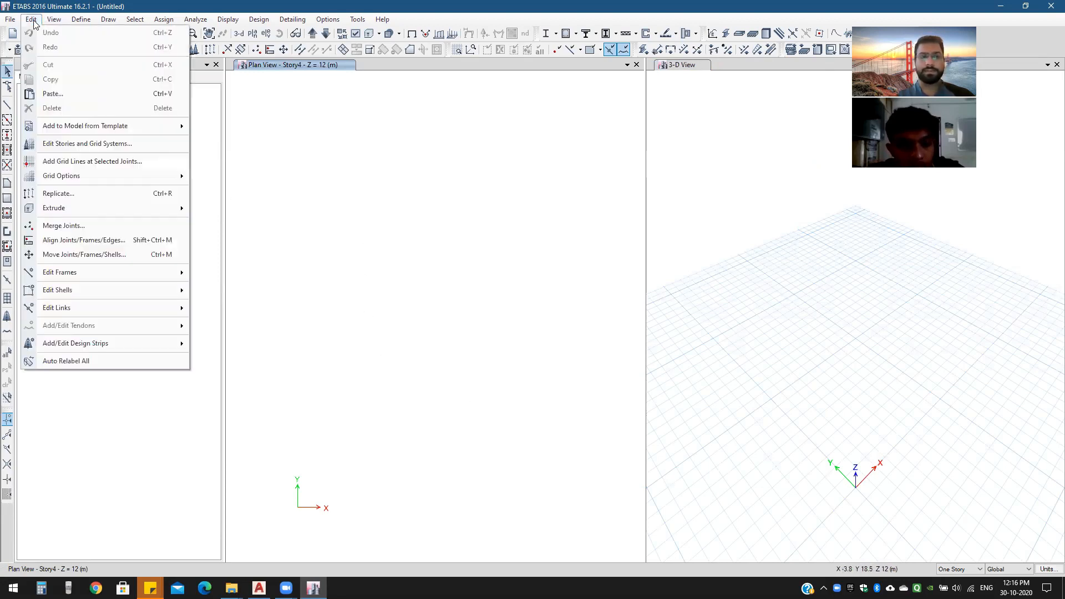
left_click(66, 143)
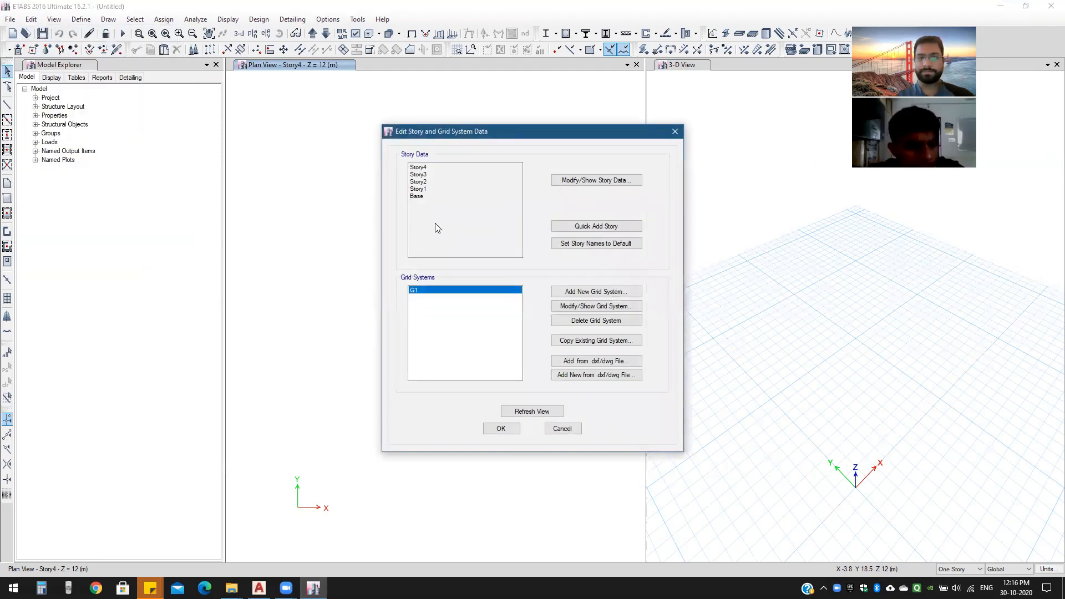
left_click(572, 309)
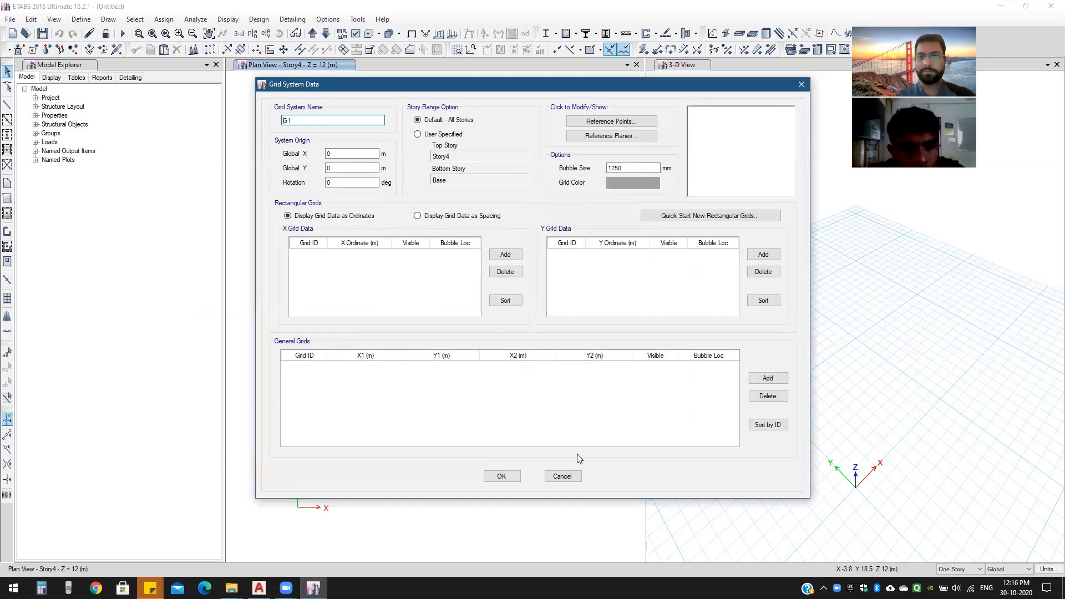
left_click(567, 481)
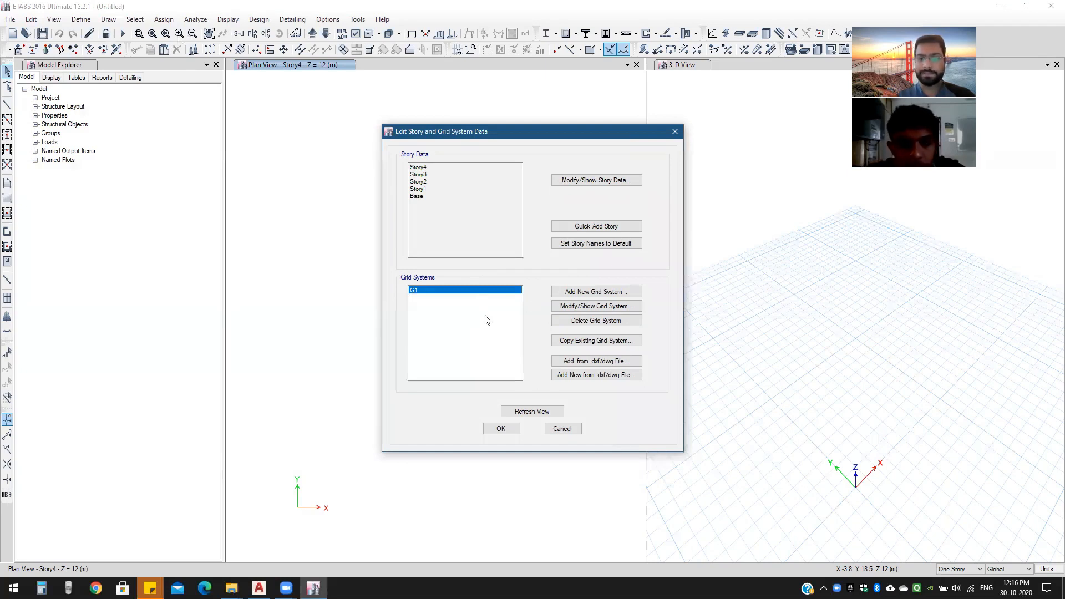
Step: Begin a new grid system named G2 and set its type to Cylindrical
left_click(565, 295)
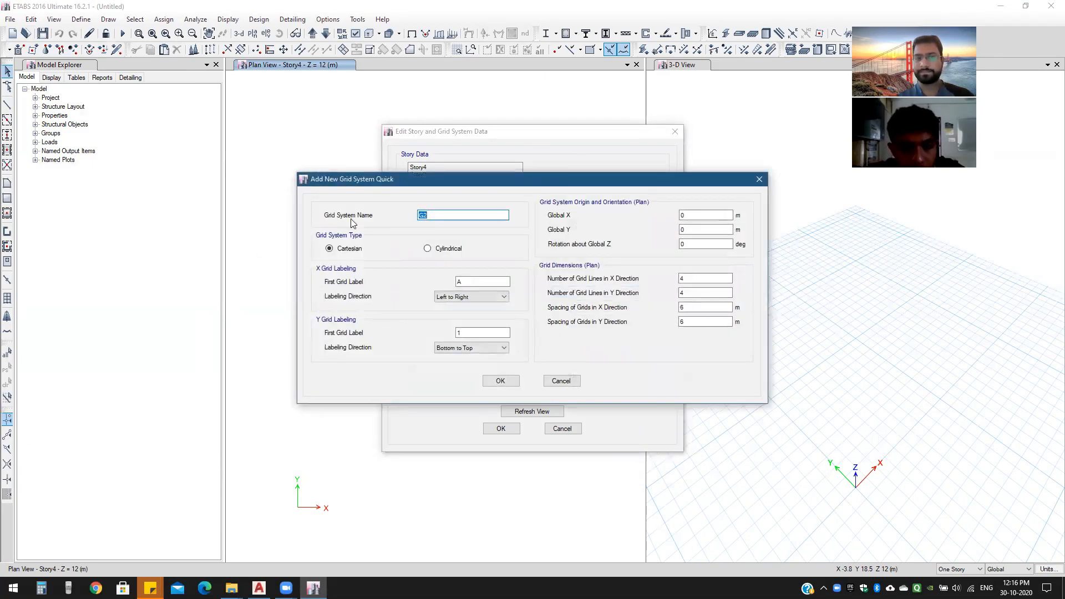
left_click(442, 216)
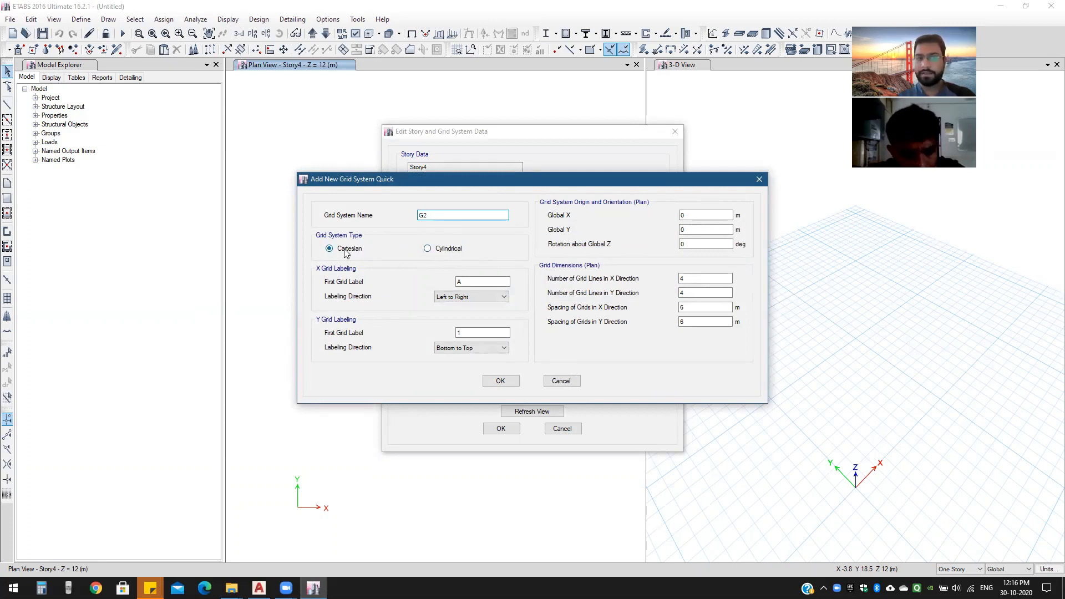
left_click(446, 250)
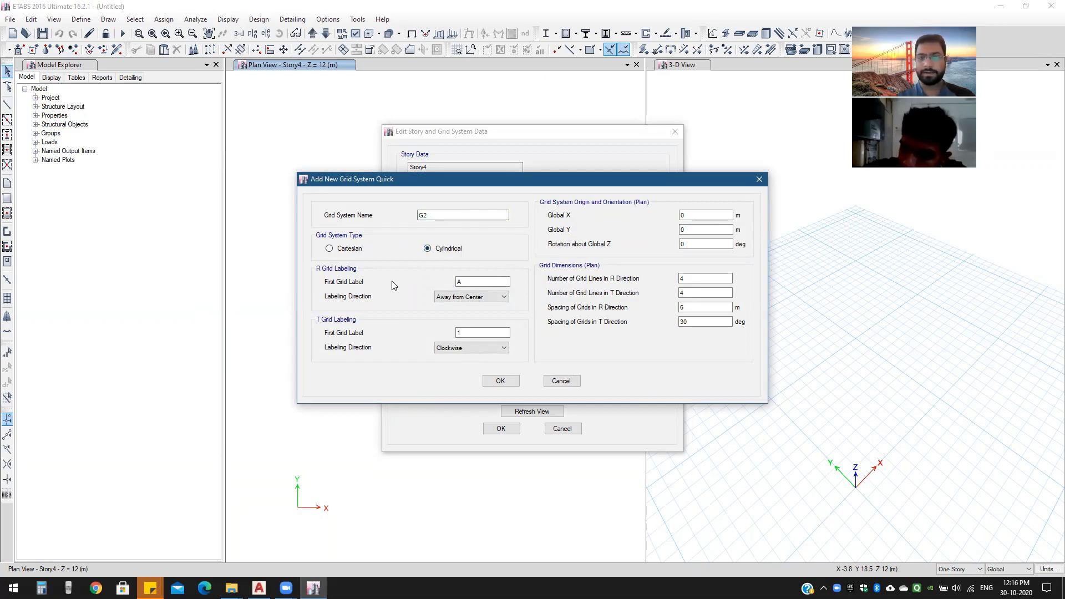
left_click(557, 27)
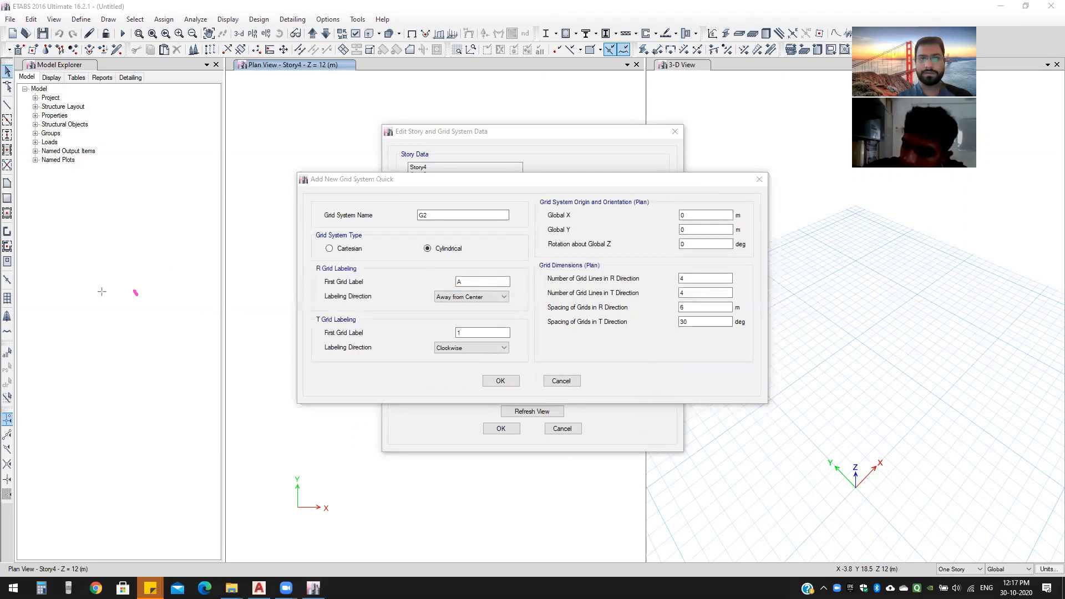
left_click_drag(136, 291, 137, 293)
mouse_move(150, 342)
left_mouse_down()
mouse_move(209, 356)
mouse_move(230, 390)
left_mouse_up()
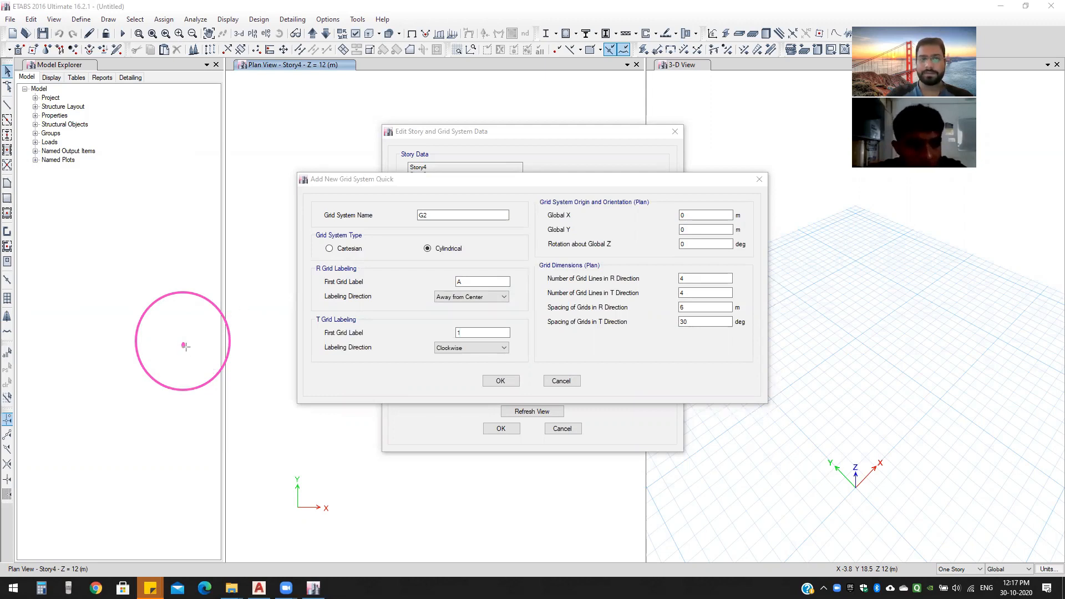
mouse_move(183, 346)
left_mouse_down()
mouse_move(228, 345)
mouse_move(135, 346)
left_mouse_up()
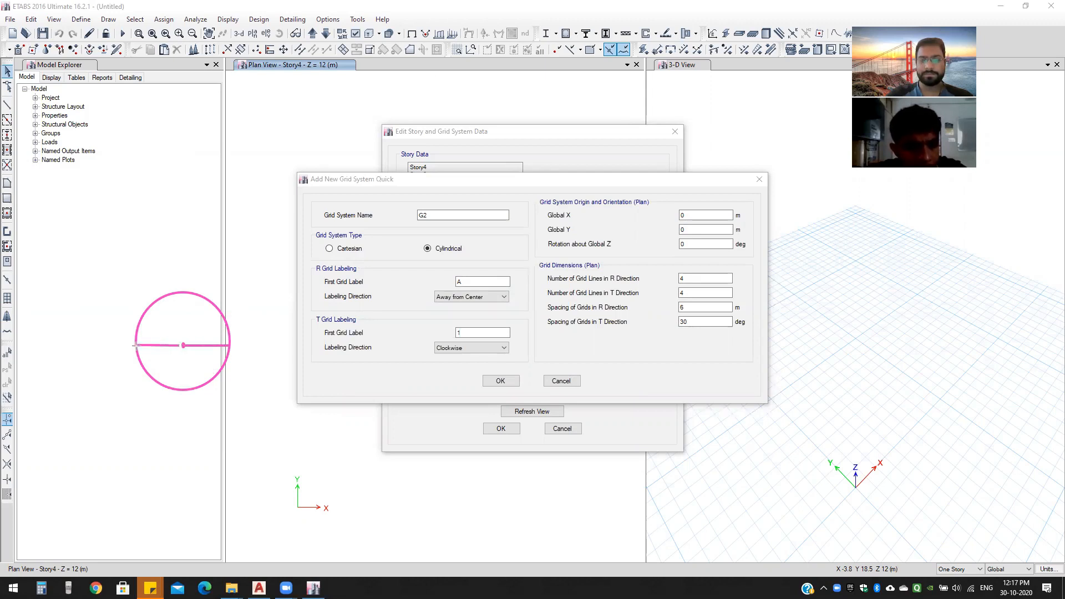
left_click_drag(184, 345, 184, 292)
left_click_drag(184, 345, 213, 306)
left_click_drag(184, 344, 148, 310)
left_click_drag(183, 345, 181, 390)
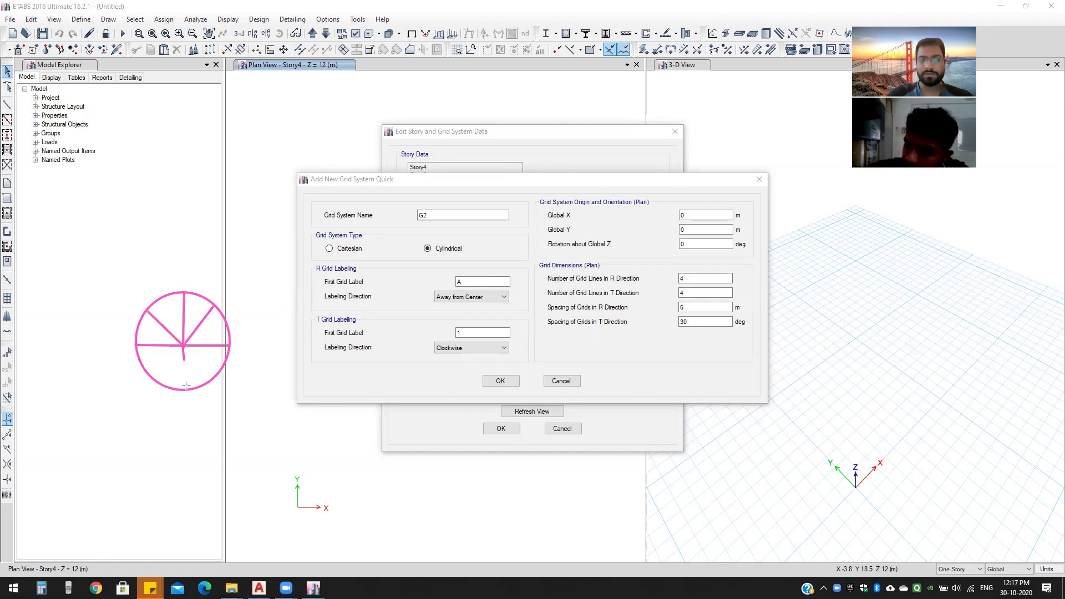
left_click_drag(182, 347, 215, 382)
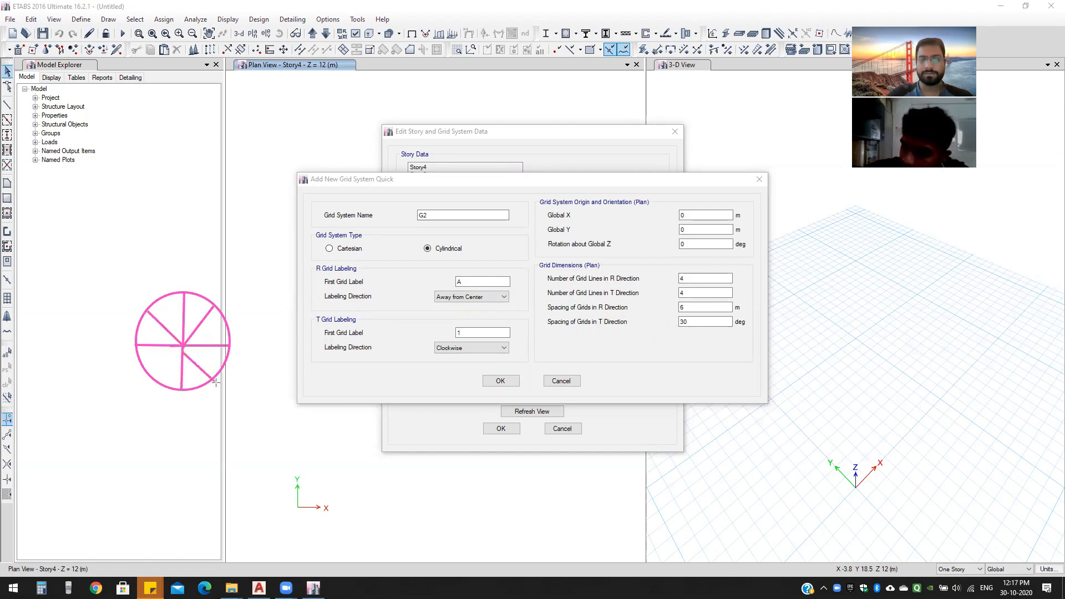
left_click_drag(182, 345, 150, 372)
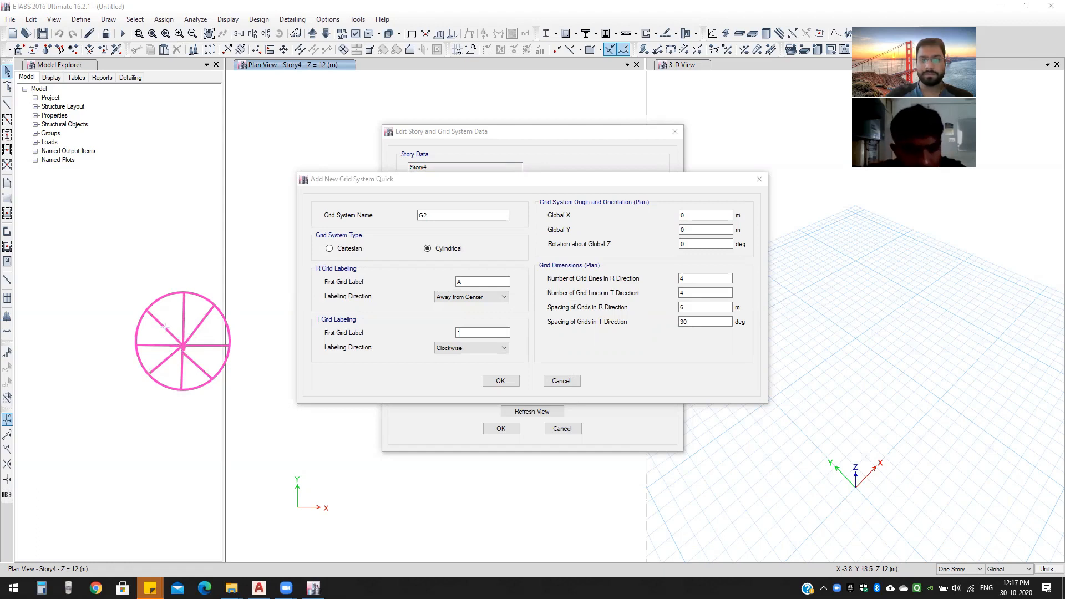
left_click_drag(162, 323, 204, 368)
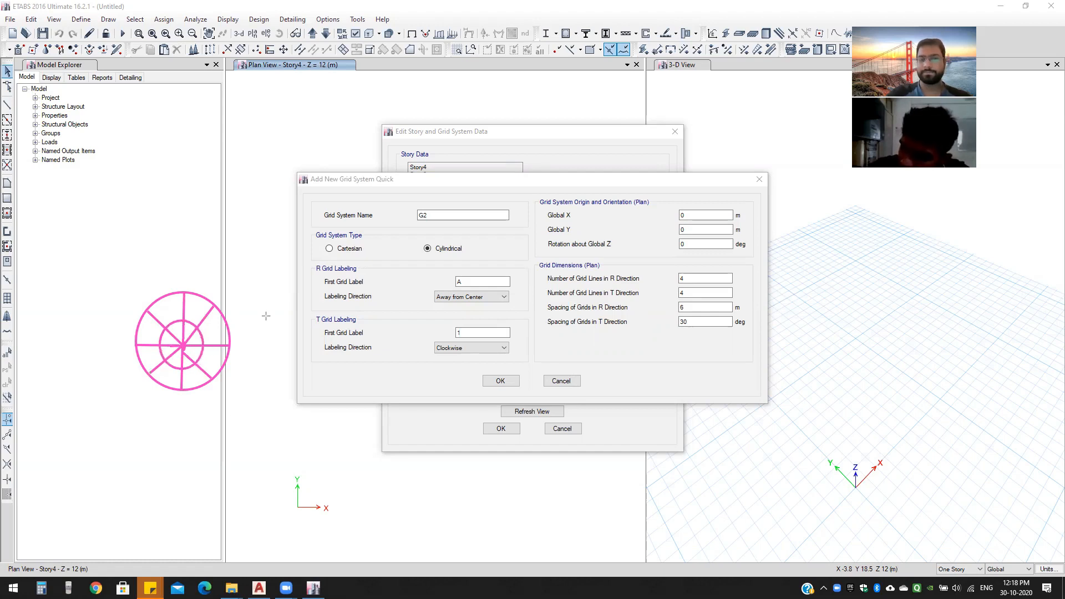
left_click_drag(155, 316, 209, 372)
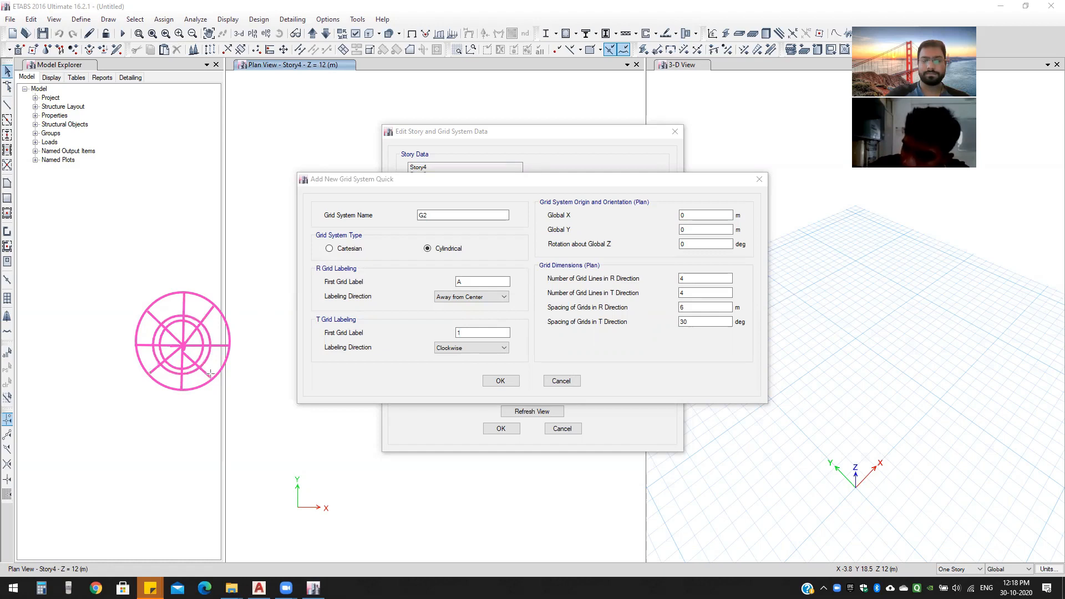
left_click_drag(147, 309, 216, 388)
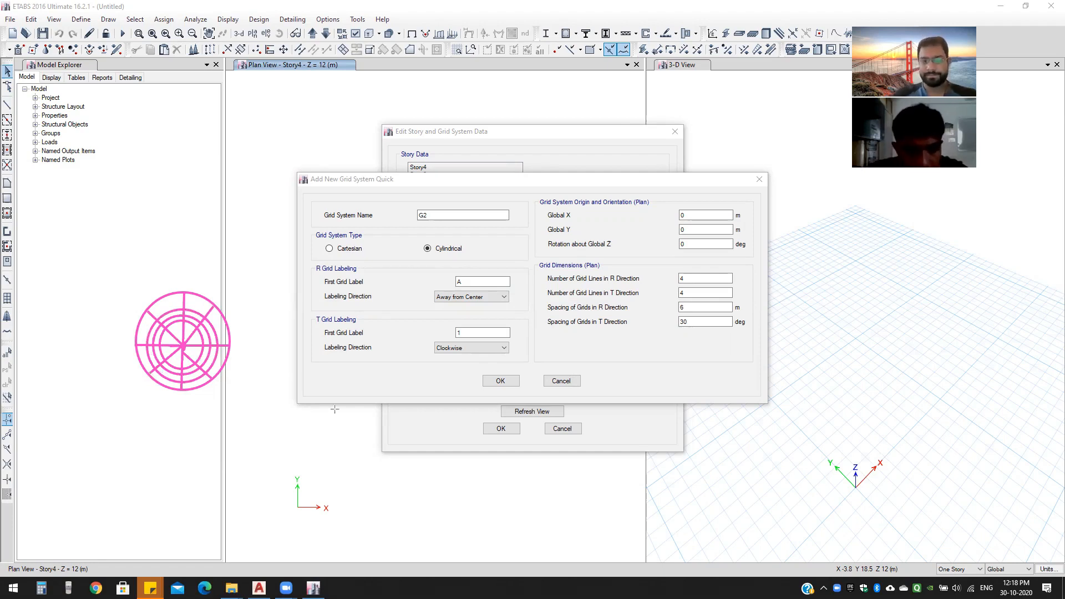
left_click(550, 41)
mouse_move(184, 390)
left_mouse_down()
mouse_move(175, 401)
mouse_move(146, 313)
mouse_move(180, 344)
left_mouse_up()
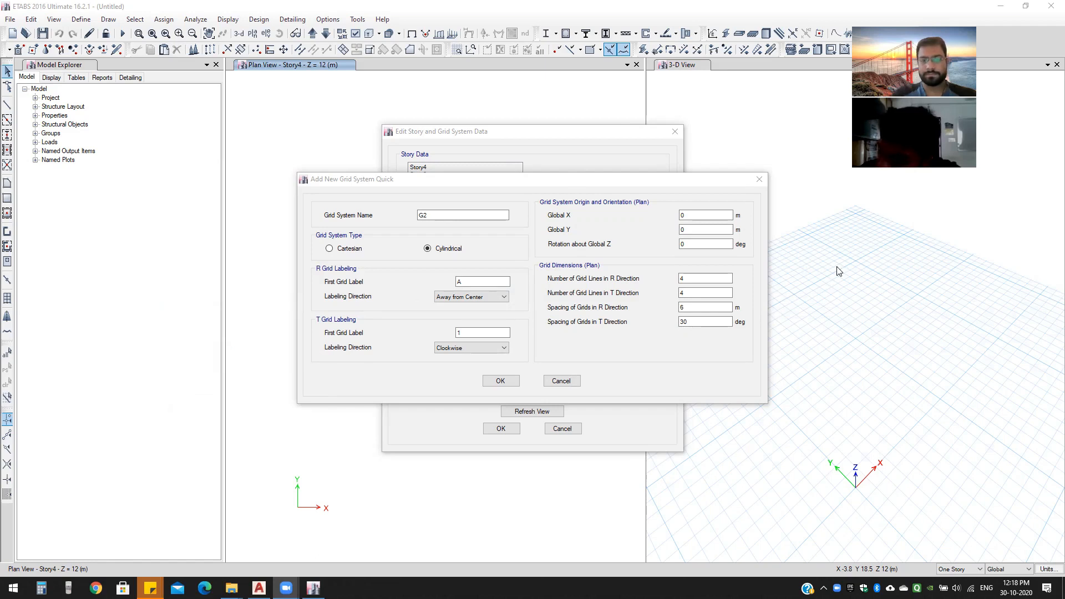
left_click(476, 281)
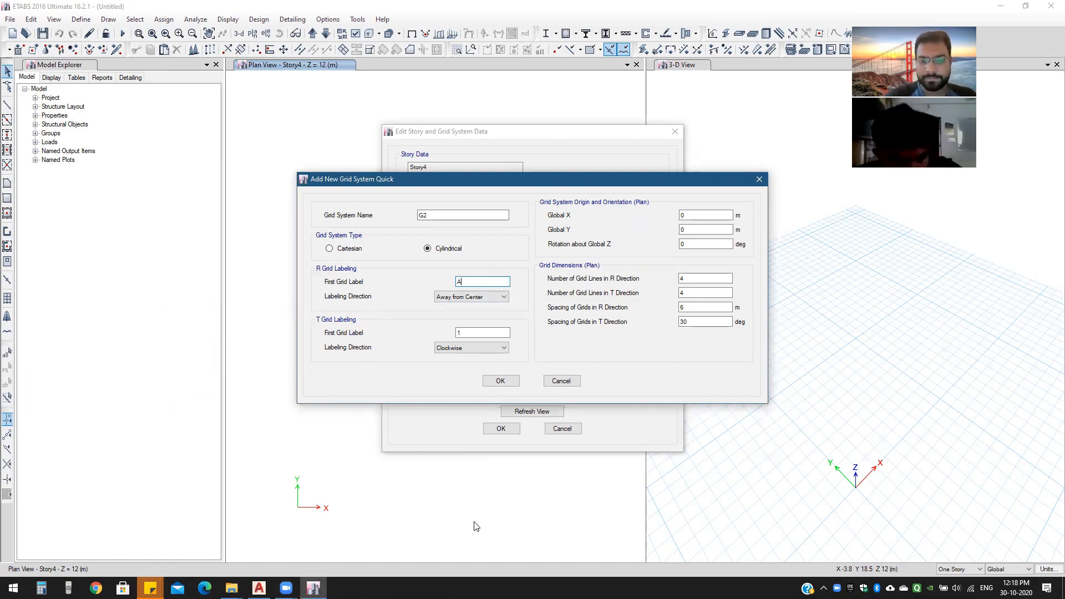
left_click_drag(321, 285, 364, 284)
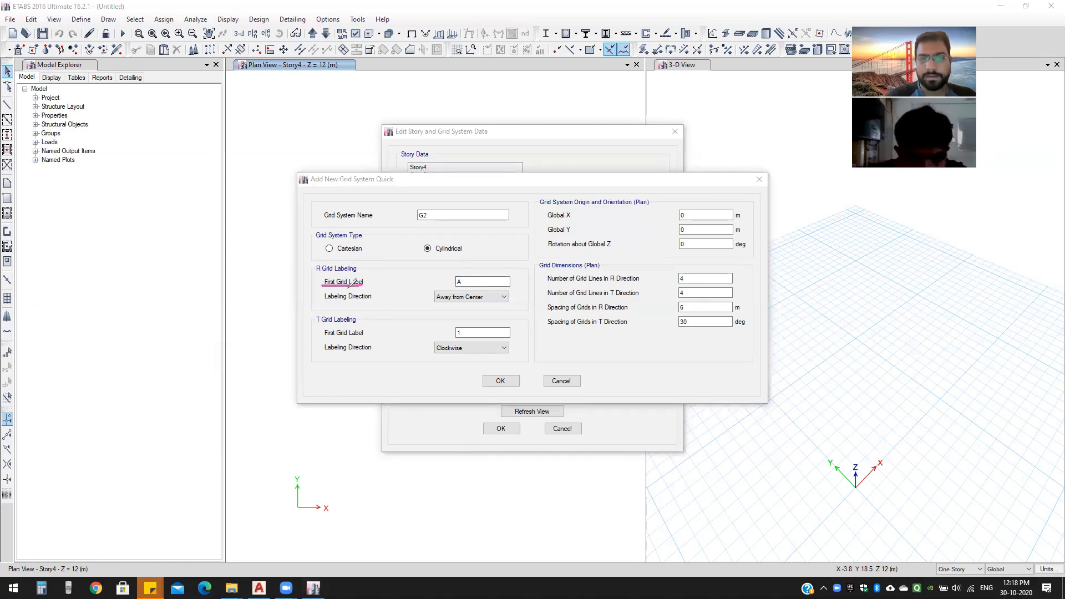
left_click_drag(325, 340, 372, 340)
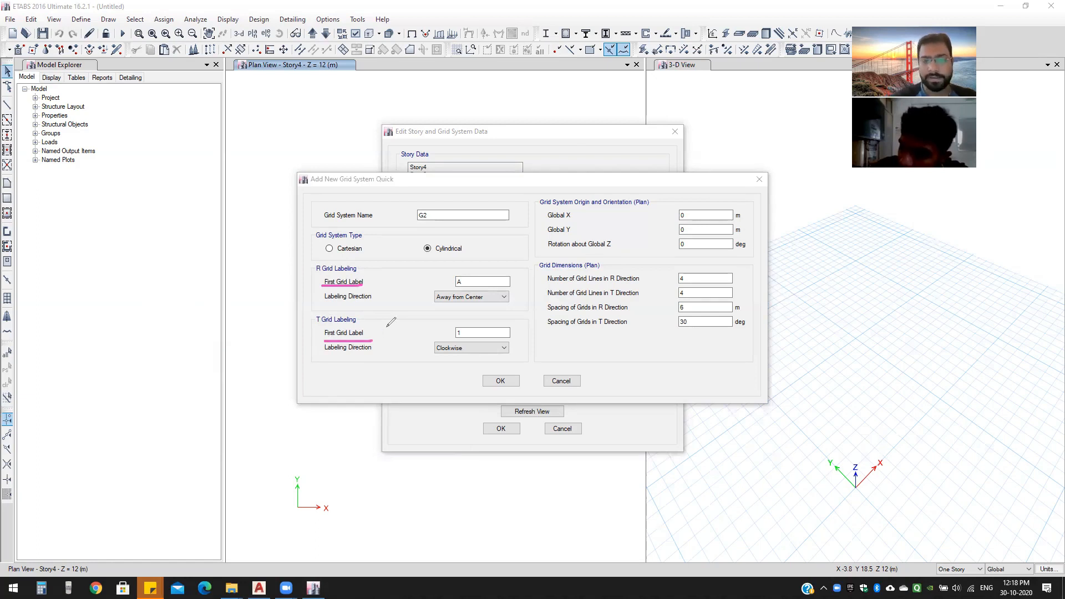
mouse_move(318, 263)
left_mouse_down()
mouse_move(315, 272)
mouse_move(321, 264)
left_mouse_up()
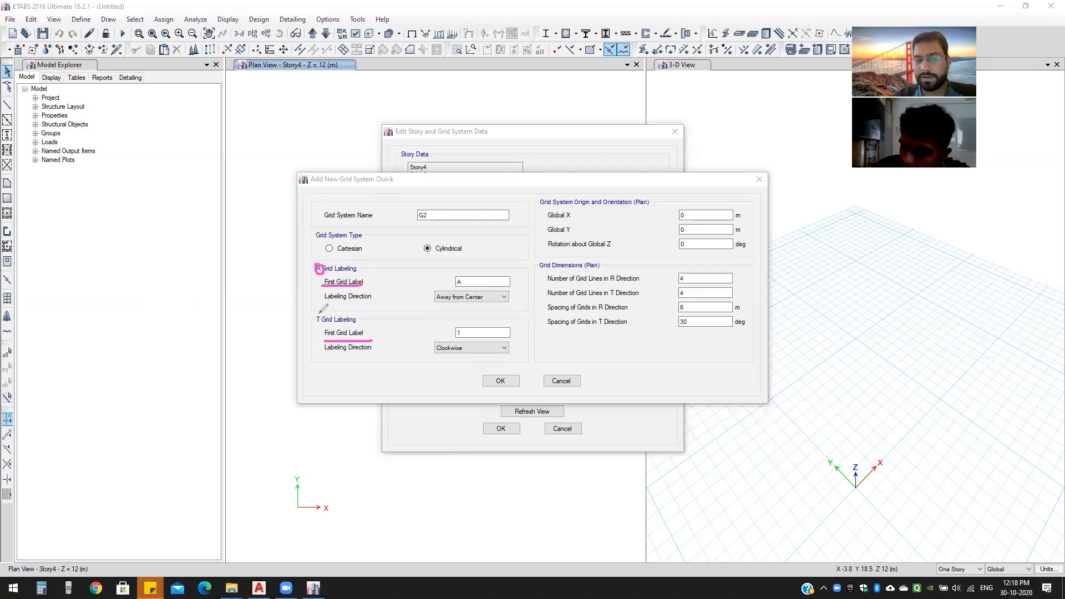
mouse_move(322, 314)
left_mouse_down()
mouse_move(314, 325)
mouse_move(322, 315)
left_mouse_up()
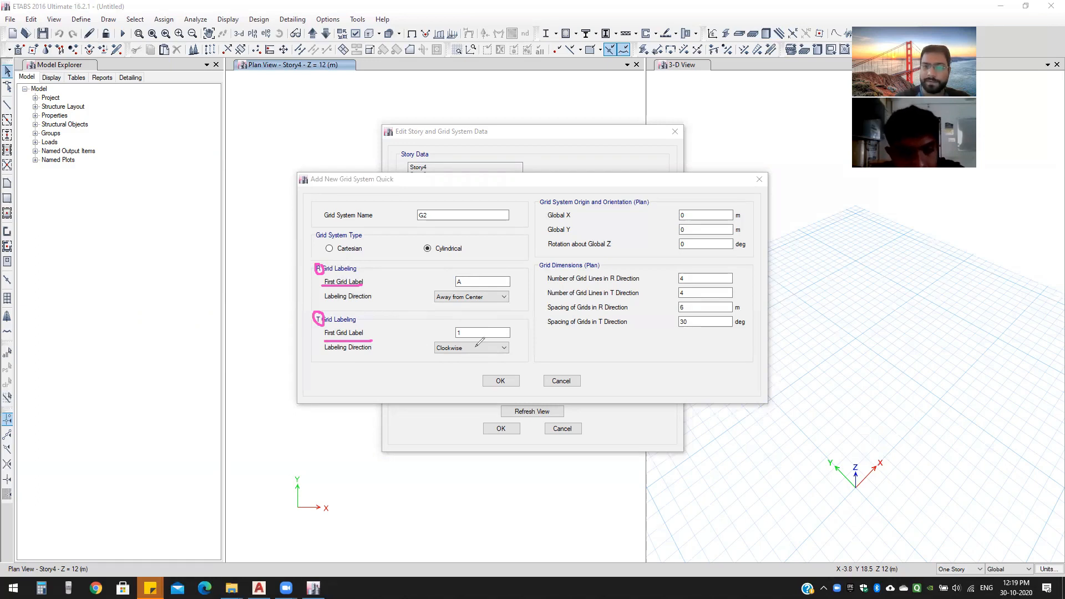
mouse_move(93, 347)
left_mouse_down()
mouse_move(101, 282)
mouse_move(222, 347)
mouse_move(218, 364)
left_mouse_up()
mouse_move(195, 333)
left_mouse_down()
mouse_move(215, 363)
mouse_move(242, 333)
left_mouse_up()
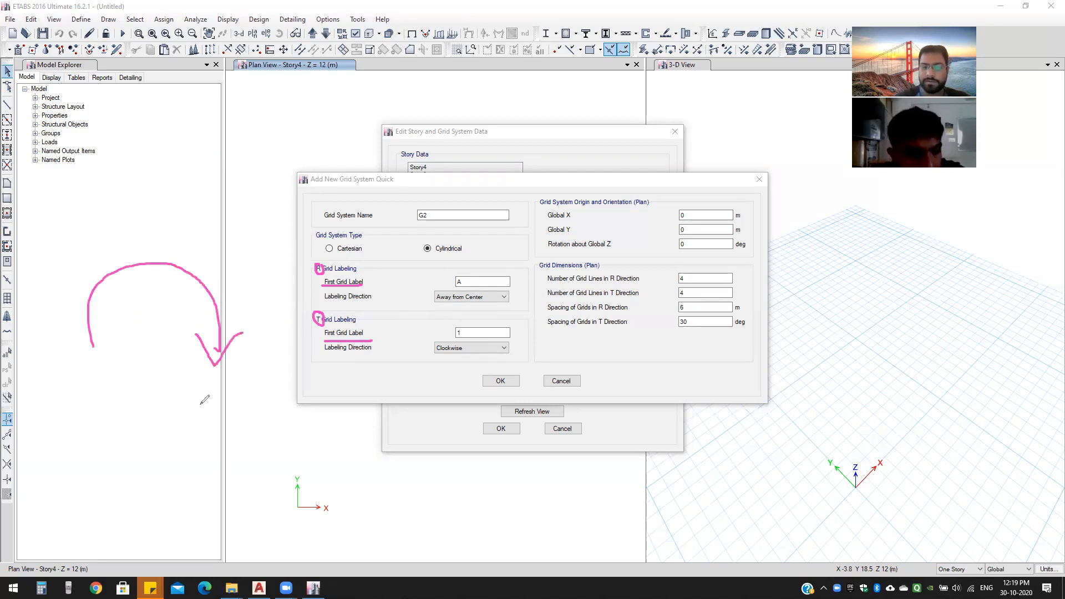
mouse_move(122, 406)
left_mouse_down()
mouse_move(191, 391)
mouse_move(108, 314)
mouse_move(83, 361)
mouse_move(92, 382)
left_mouse_up()
left_click_drag(92, 383, 98, 358)
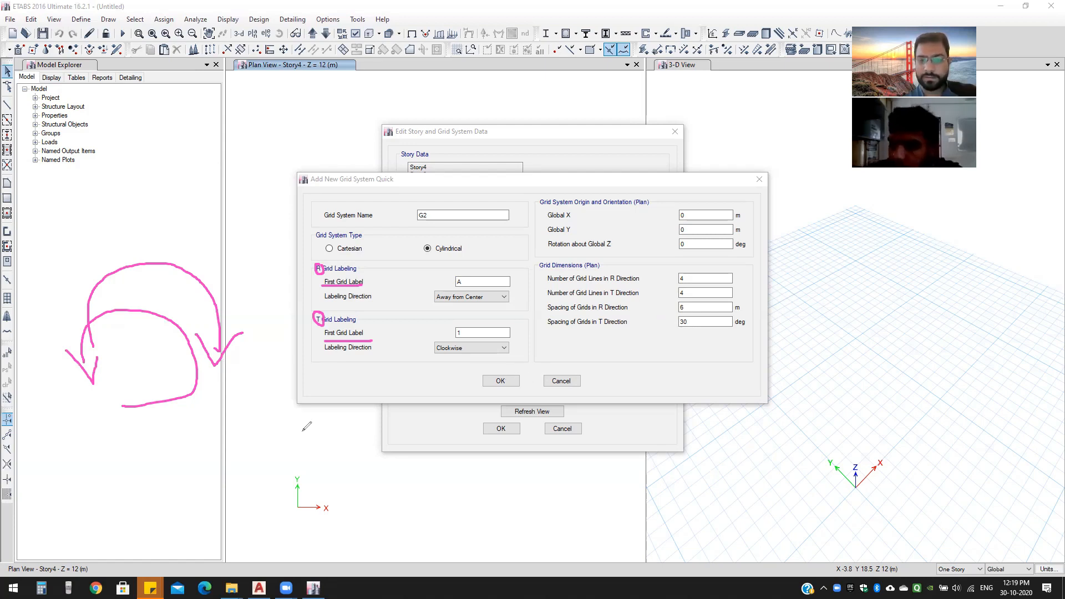
Step: Accept the cylindrical grid with four lines in R and T, spaced 6 m and 30 degrees, and apply it to the model
left_click(500, 381)
left_click(501, 429)
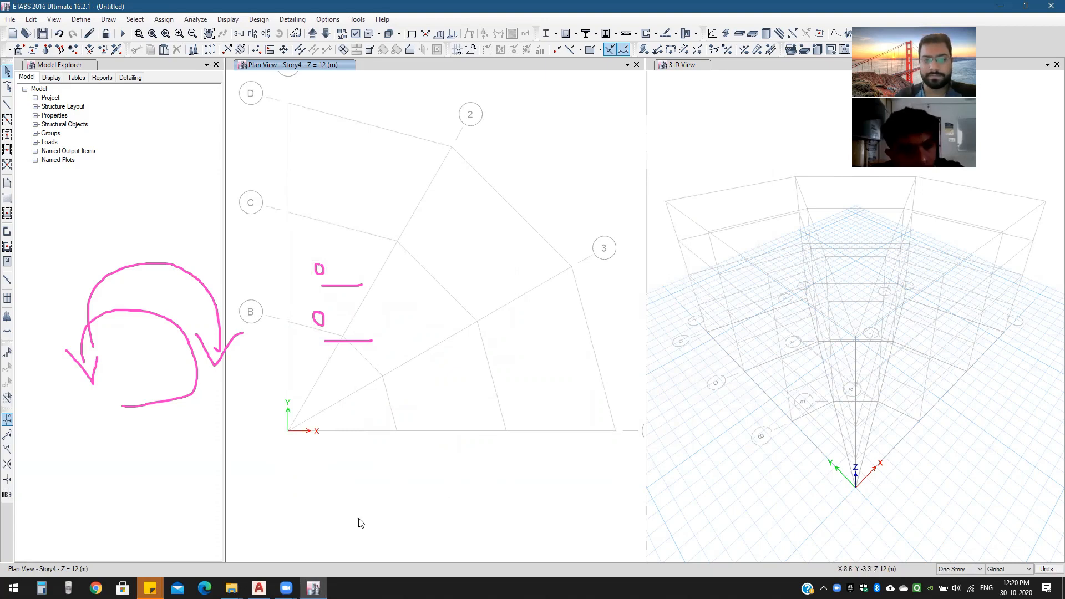
Step: Open the story and grid system data from the plan view and select grid system G2
mouse_move(323, 331)
left_mouse_down()
mouse_move(287, 333)
mouse_move(195, 459)
mouse_move(220, 362)
mouse_move(197, 354)
left_mouse_up()
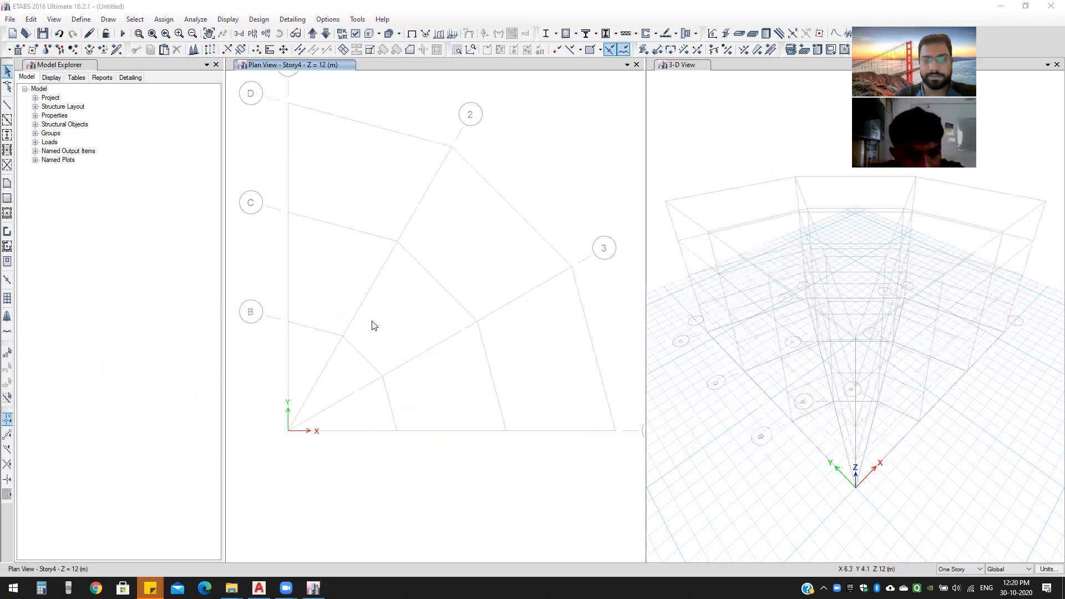
right_click(373, 326)
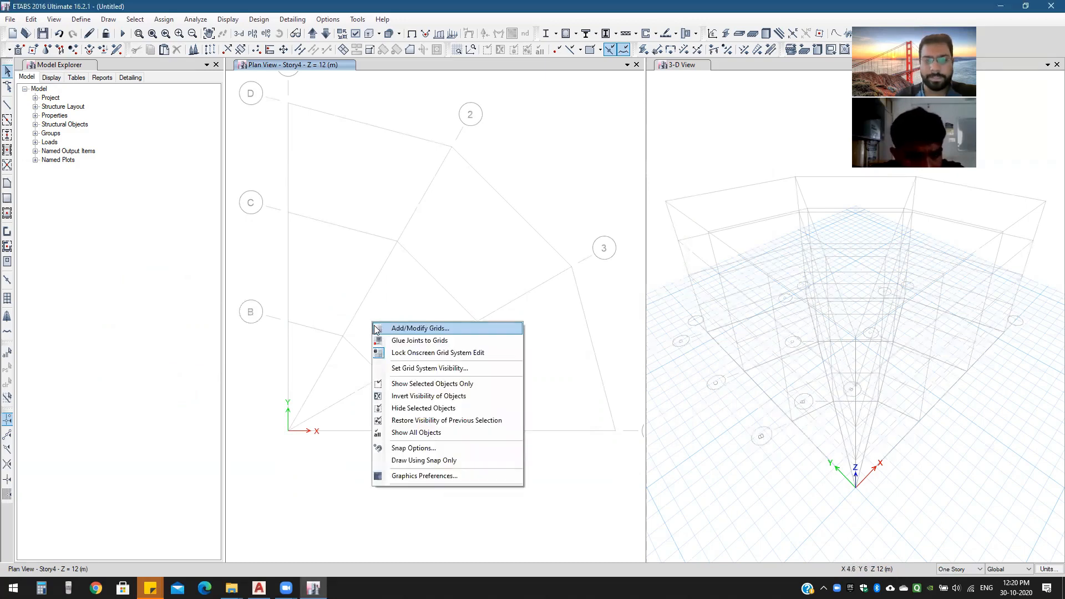
left_click(375, 329)
left_click(426, 298)
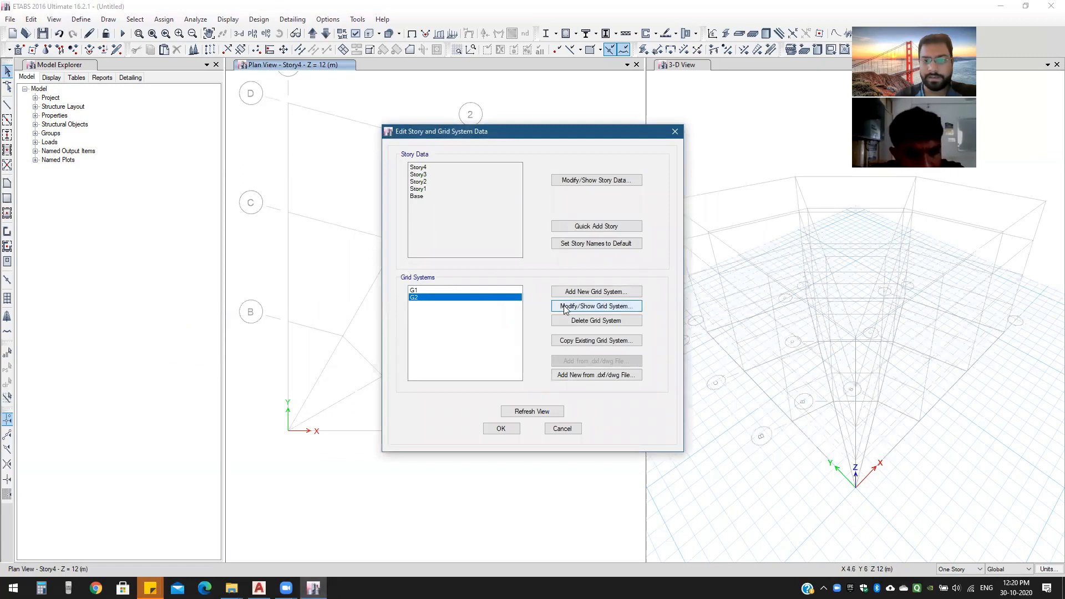
left_click(564, 308)
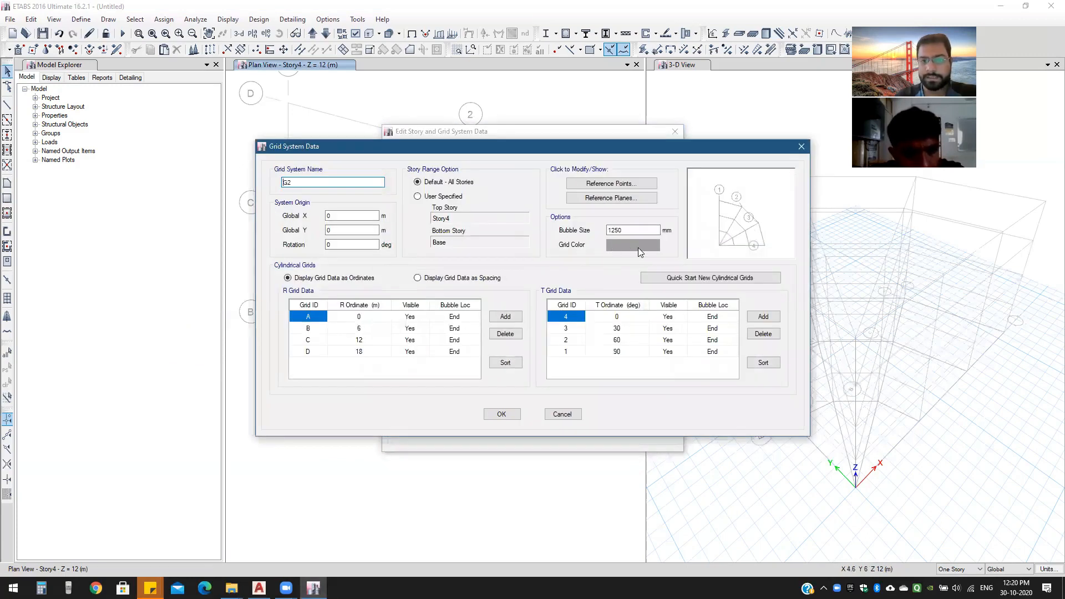
left_click(631, 247)
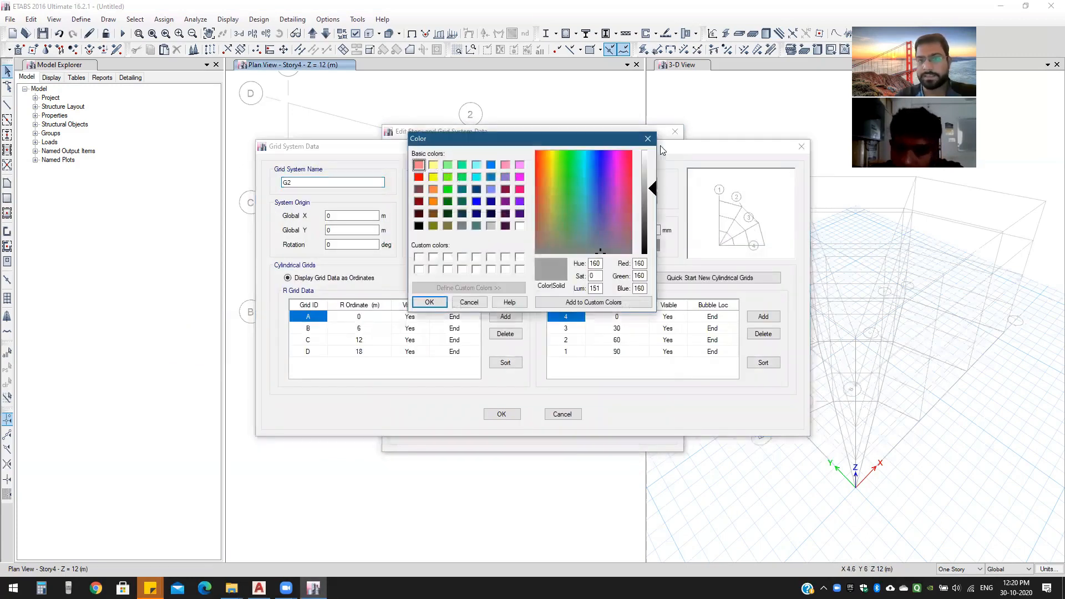
key("Escape")
left_click(643, 245)
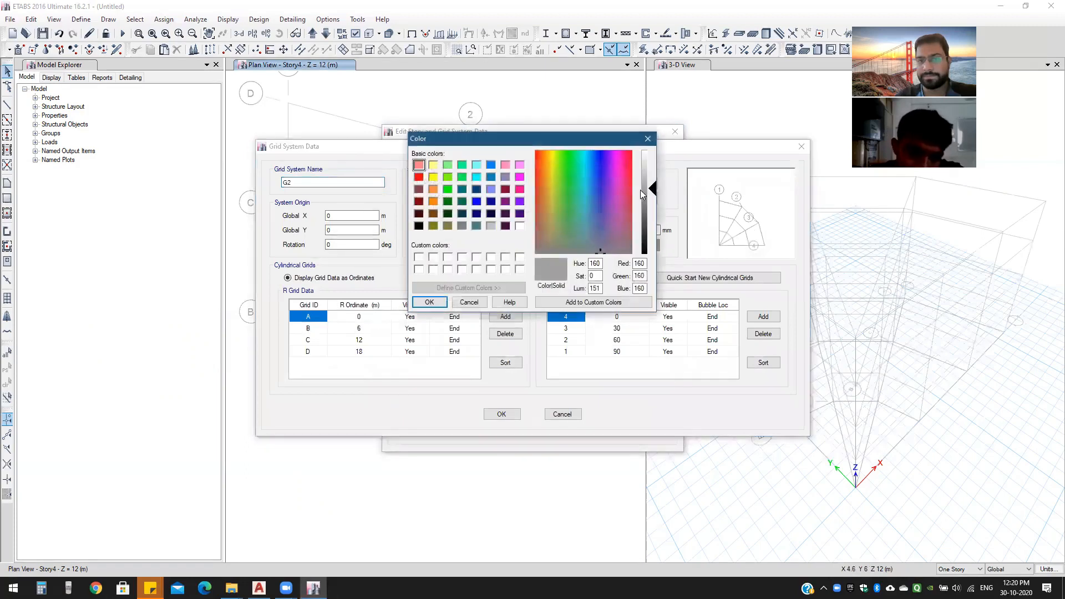
left_click(647, 139)
left_click(800, 147)
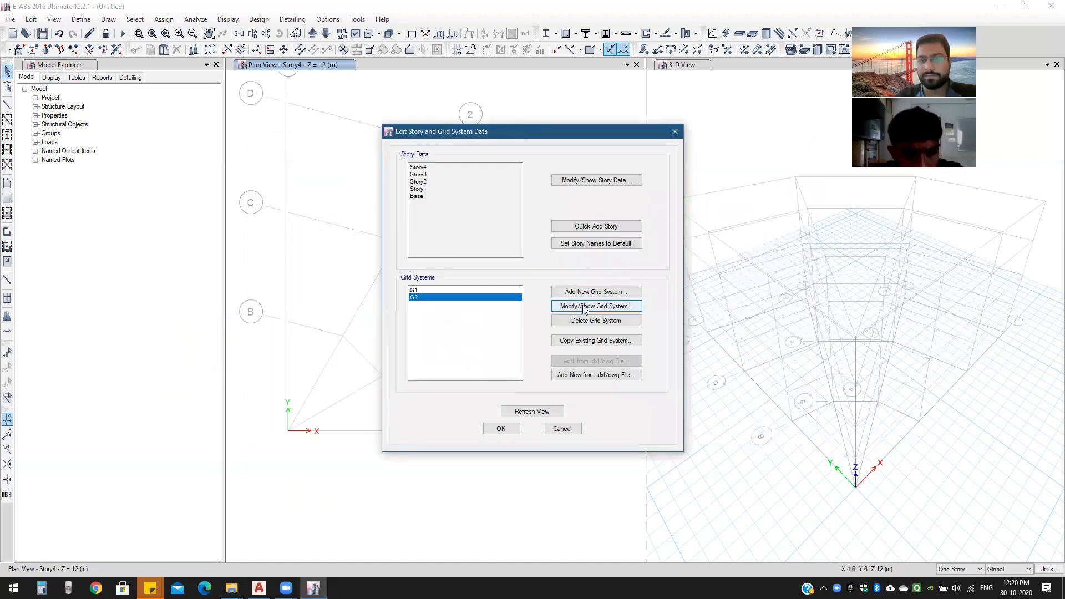
Step: Change the grid color of cylindrical grid system G2 to red and apply it to the model
left_click(577, 306)
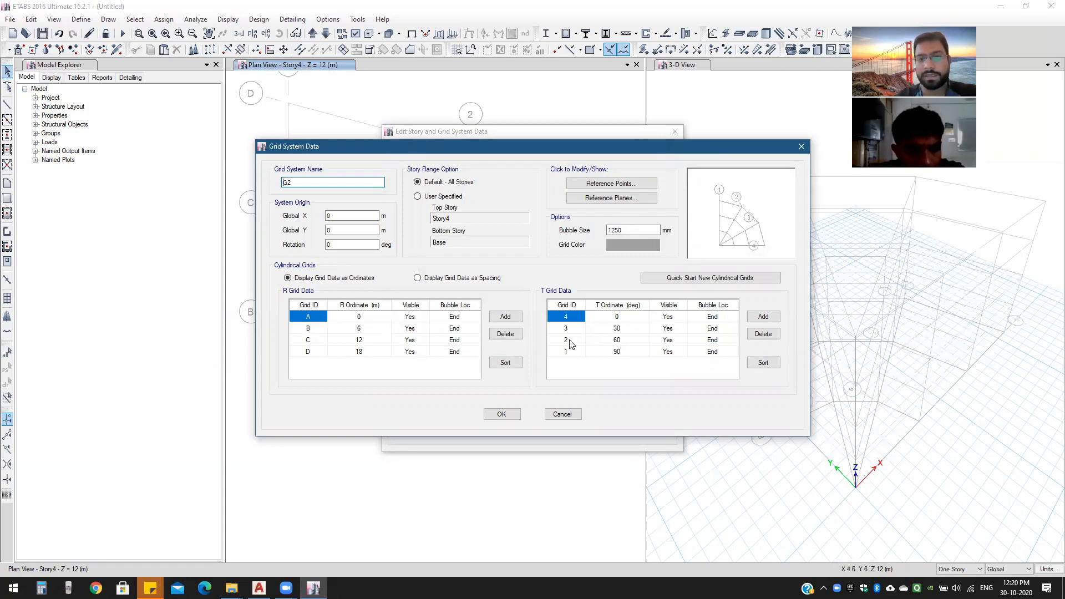
left_click(622, 246)
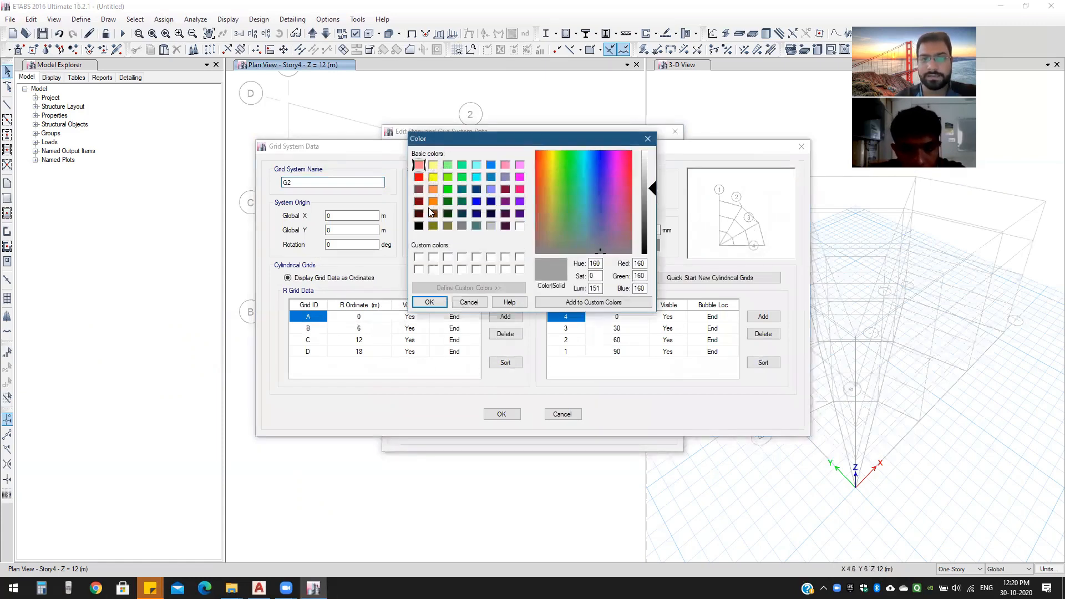
left_click(419, 177)
left_click(429, 303)
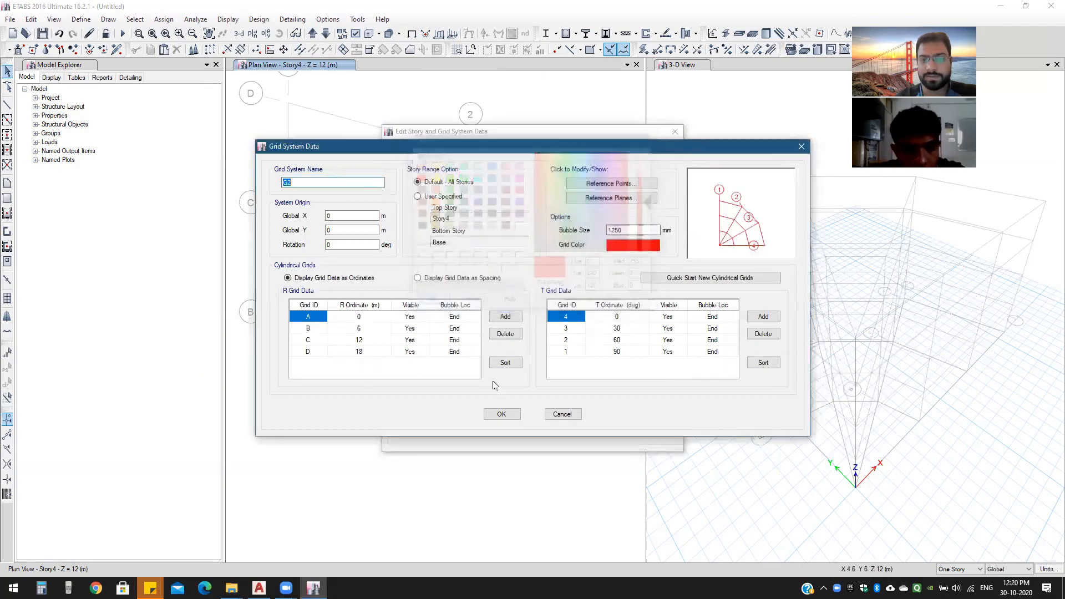
left_click(501, 414)
left_click(515, 433)
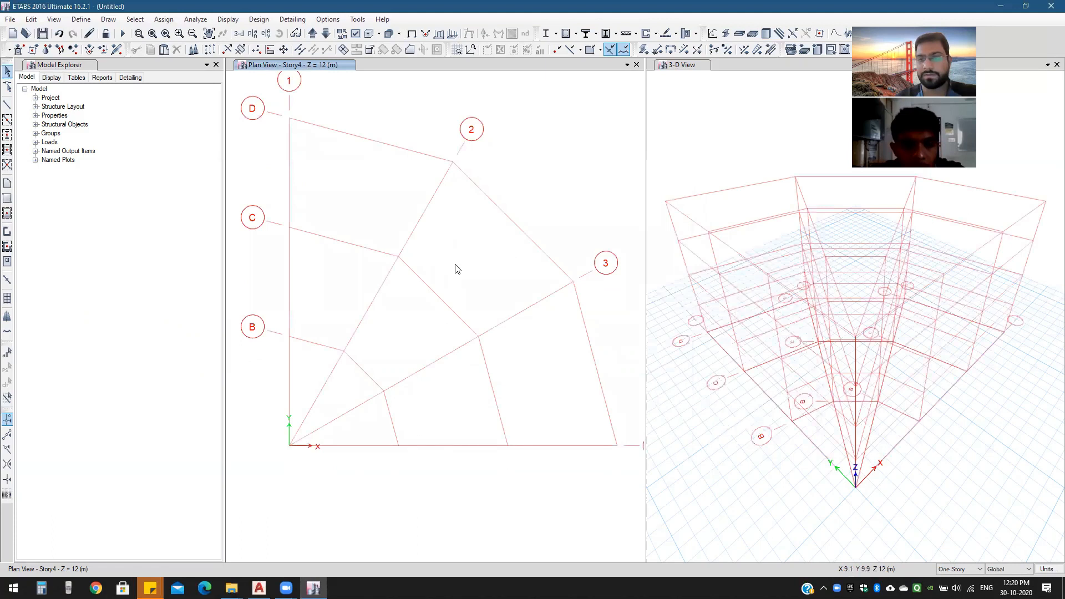
Step: Close the 3-D view so that the plan view fills the workspace
left_click(1056, 65)
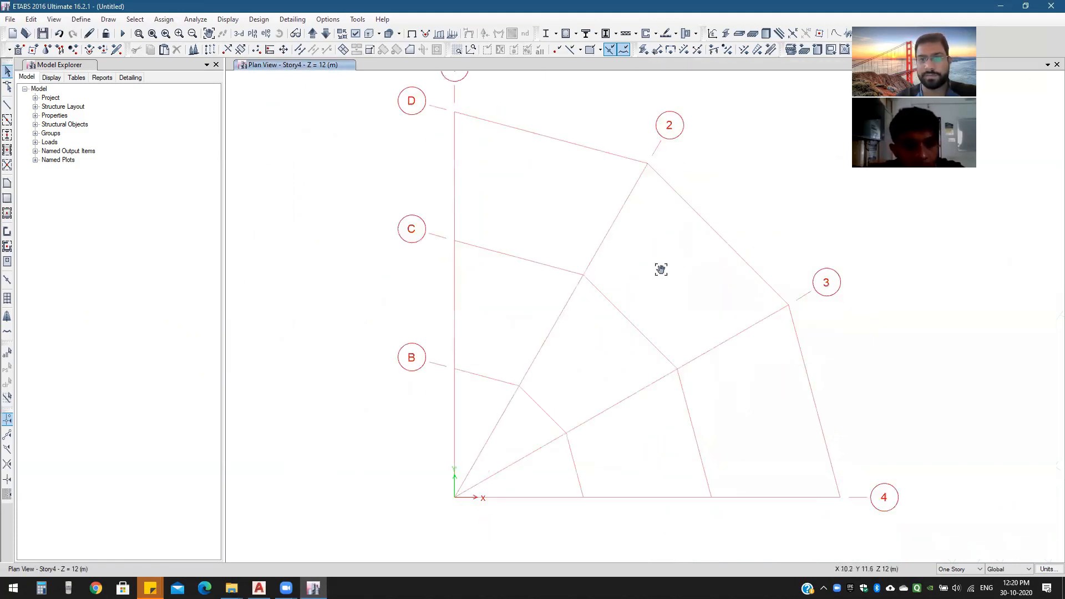
scroll(619, 230, "down", 3)
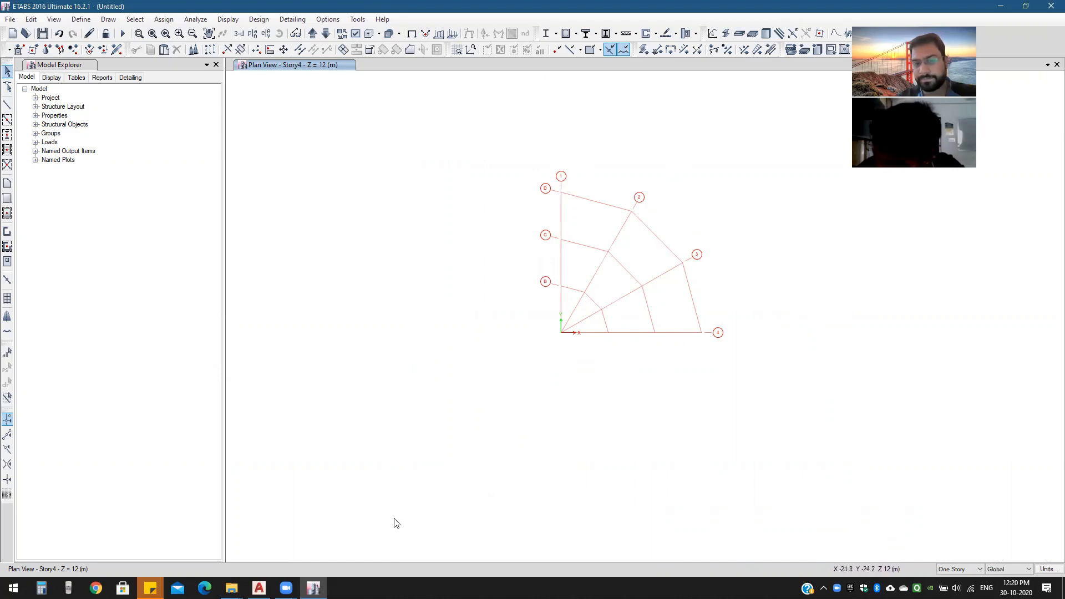
left_click_drag(549, 146, 635, 212)
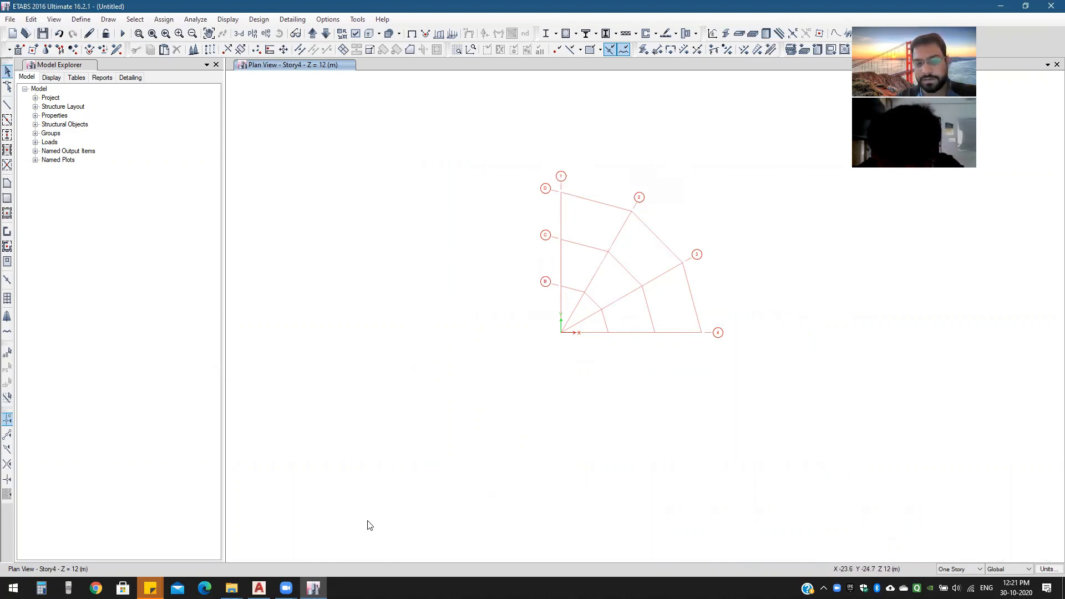
mouse_move(560, 175)
left_mouse_down()
mouse_move(688, 214)
mouse_move(741, 332)
mouse_move(761, 320)
left_mouse_up()
mouse_move(558, 344)
left_mouse_down()
mouse_move(730, 342)
mouse_move(705, 355)
left_mouse_up()
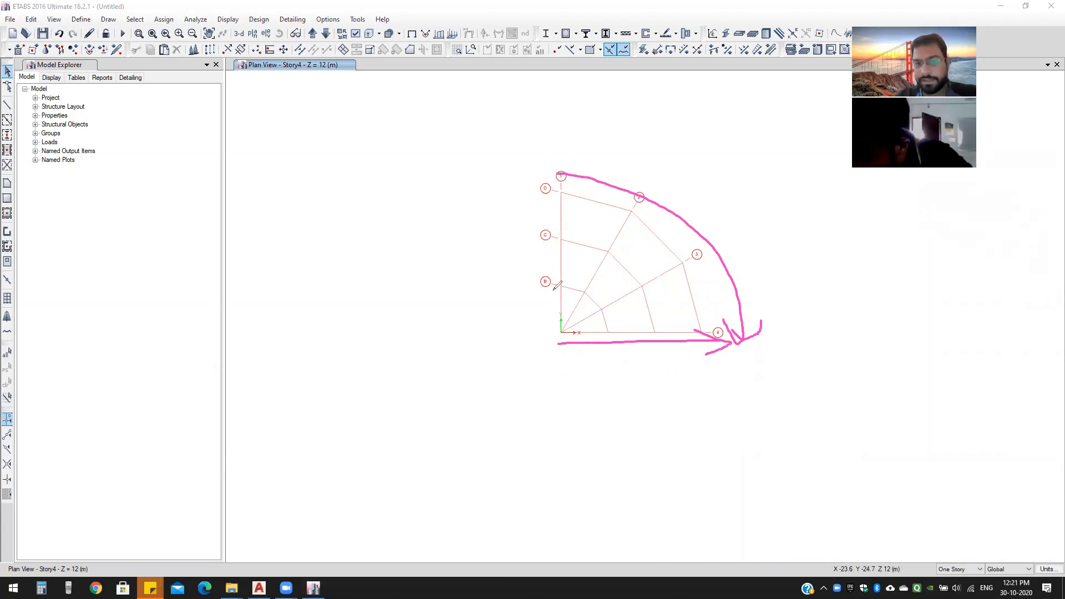
mouse_move(552, 171)
left_mouse_down()
mouse_move(558, 191)
mouse_move(539, 190)
mouse_move(537, 226)
mouse_move(561, 245)
mouse_move(546, 272)
mouse_move(558, 303)
left_mouse_up()
left_click_drag(566, 257, 558, 302)
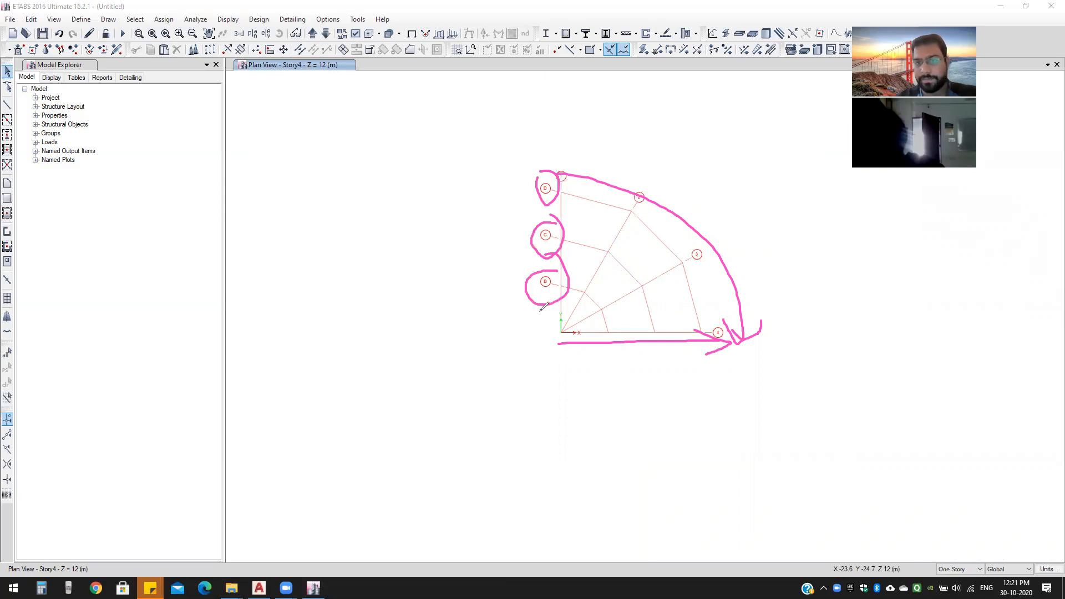
mouse_move(559, 349)
left_mouse_down()
mouse_move(560, 320)
mouse_move(563, 333)
left_mouse_up()
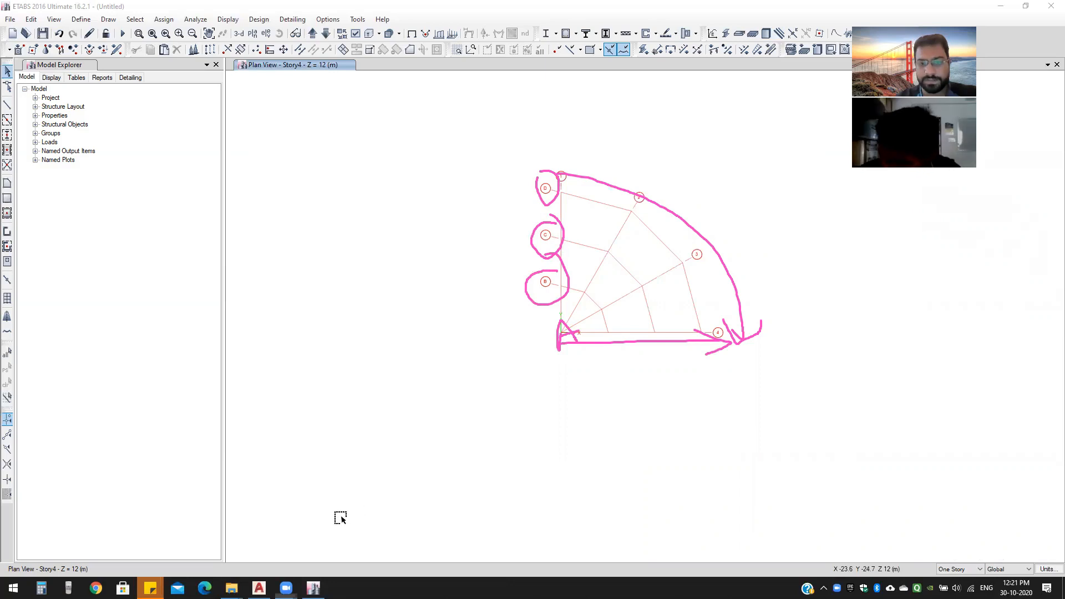
scroll(539, 354, "up", 8)
scroll(575, 299, "down", 6)
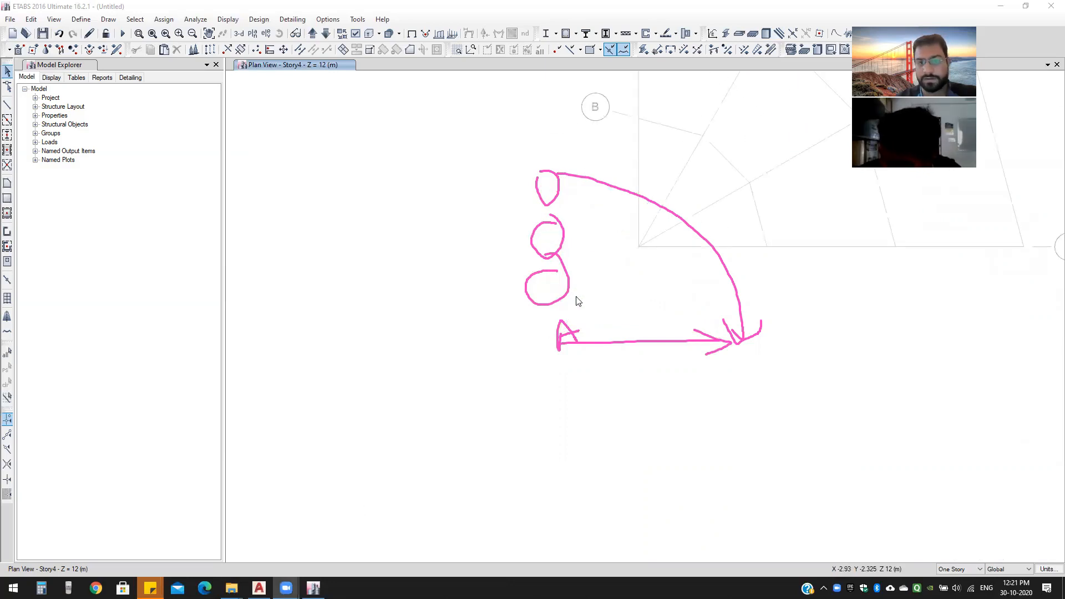
middle_click_drag(618, 282, 547, 357)
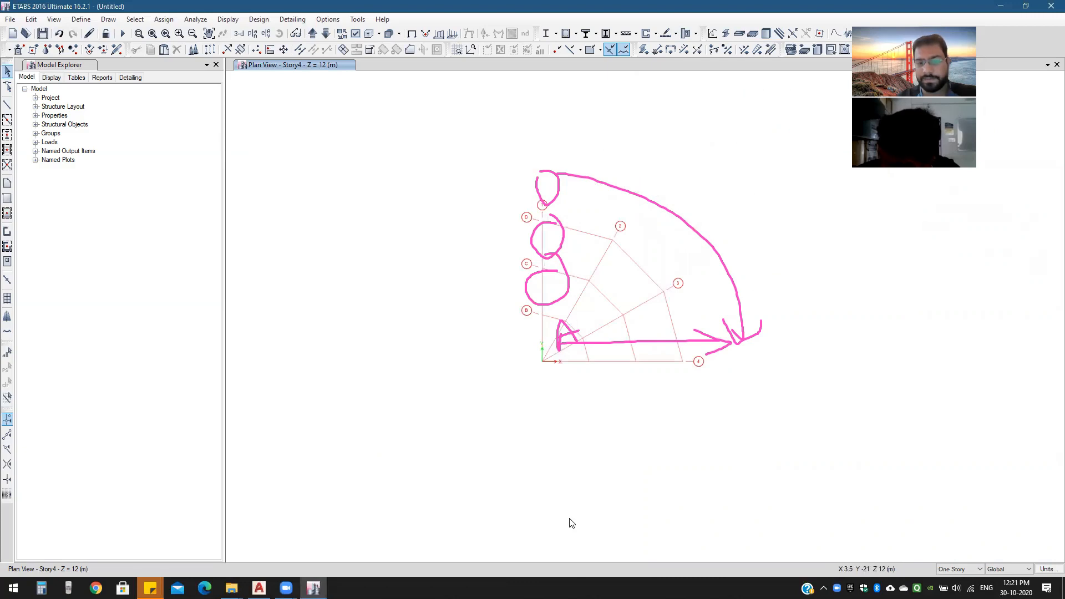
scroll(592, 320, "up", 3)
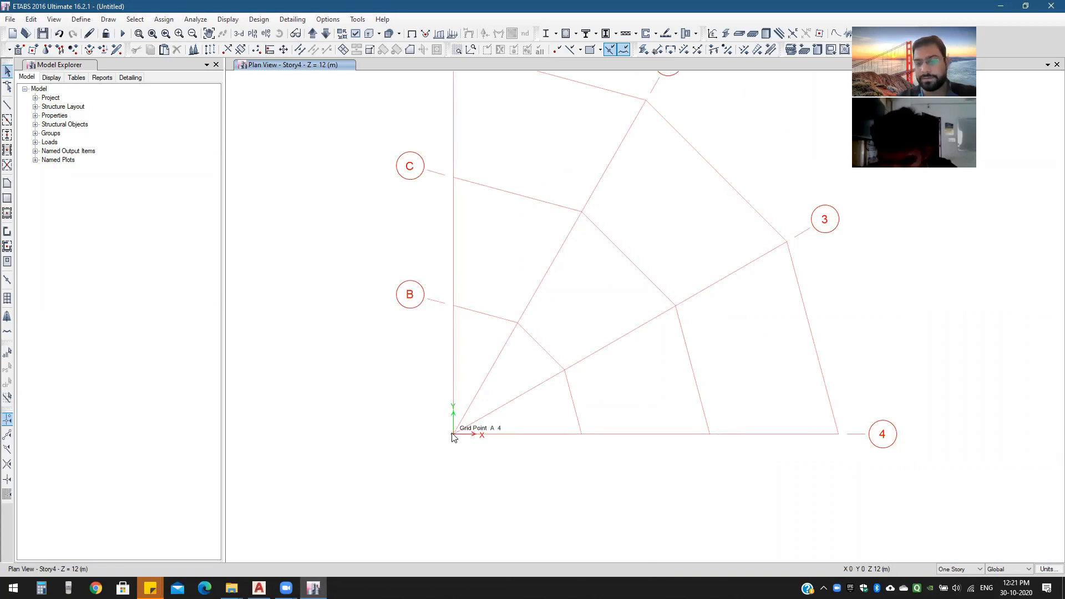
scroll(453, 437, "down", 3)
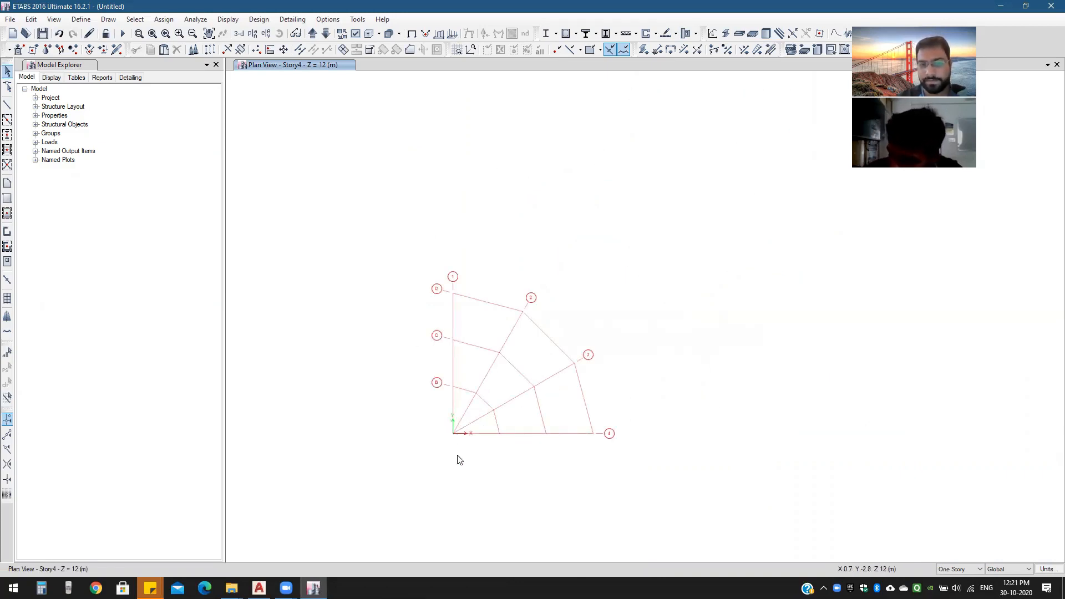
Step: Inspect the R and T grid ordinates of grid system G2 and close its data without changes
right_click(365, 301)
left_click(367, 306)
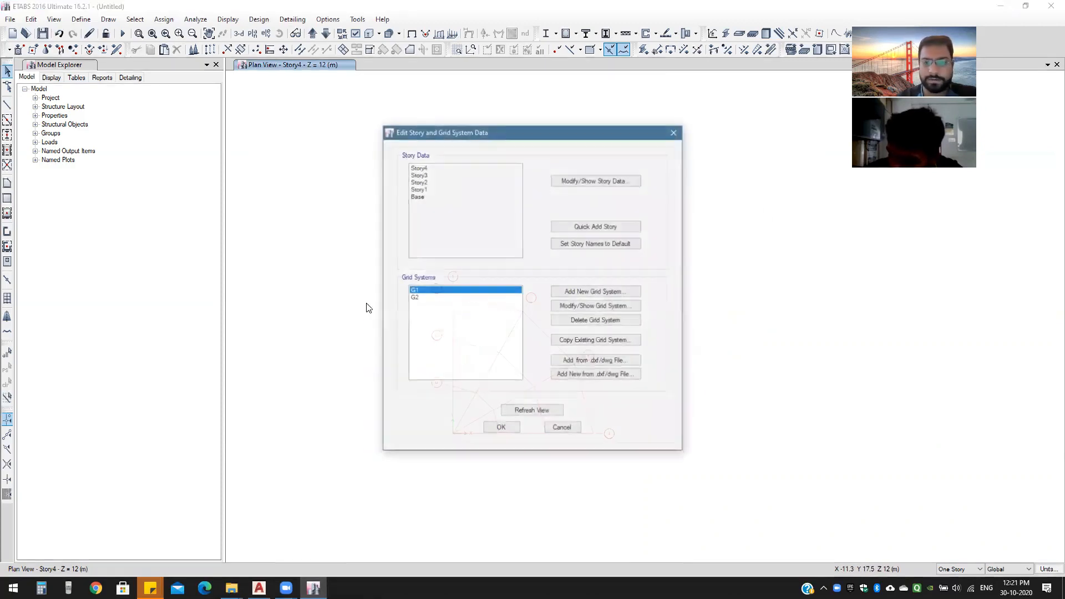
left_click(427, 298)
left_click(565, 306)
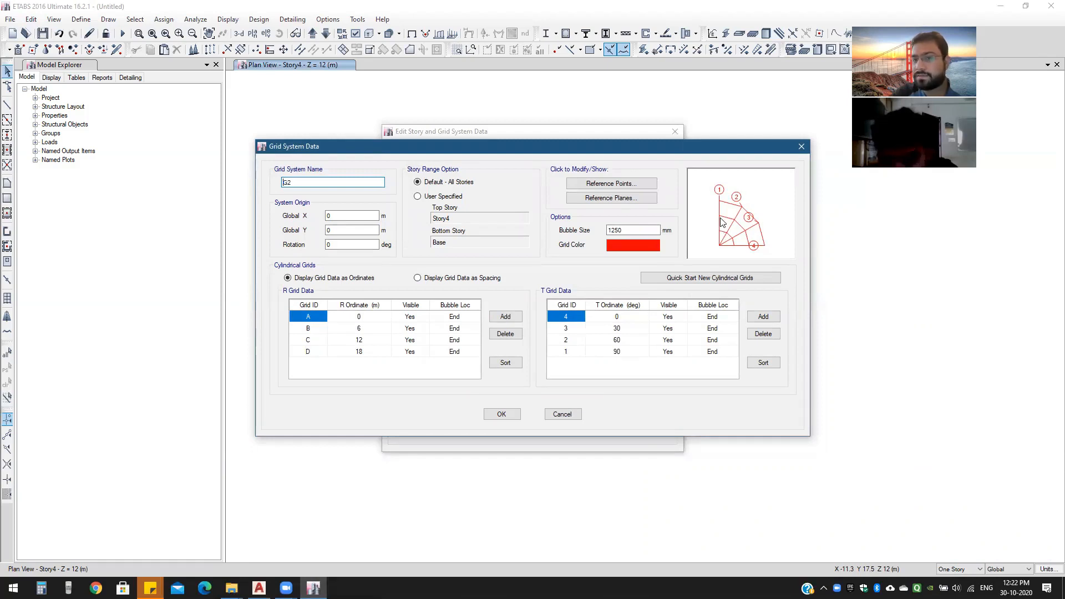
left_click(801, 146)
left_click(675, 132)
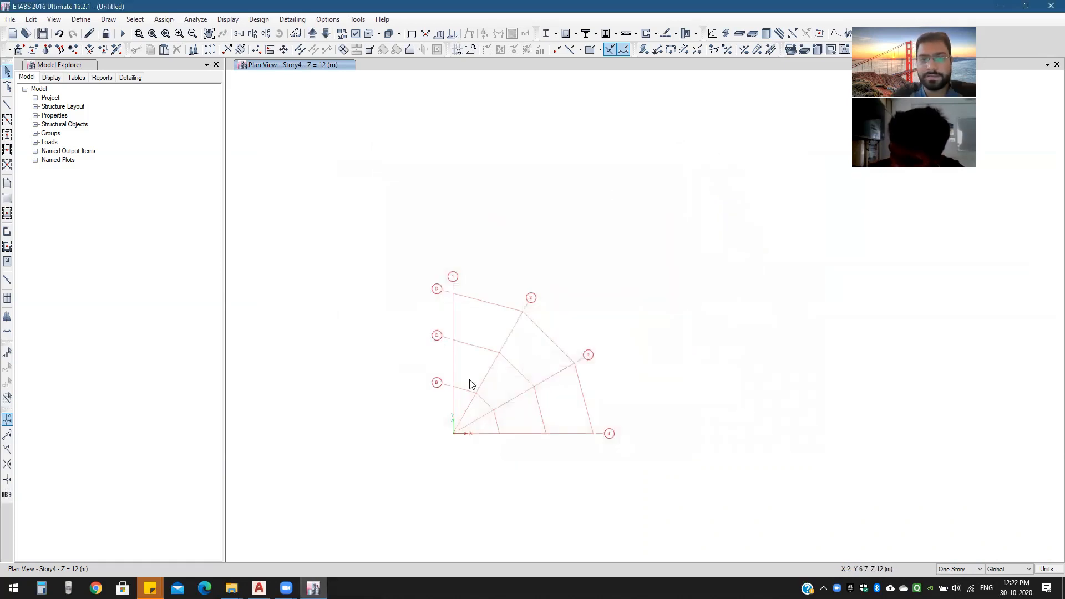
scroll(502, 319, "up", 4)
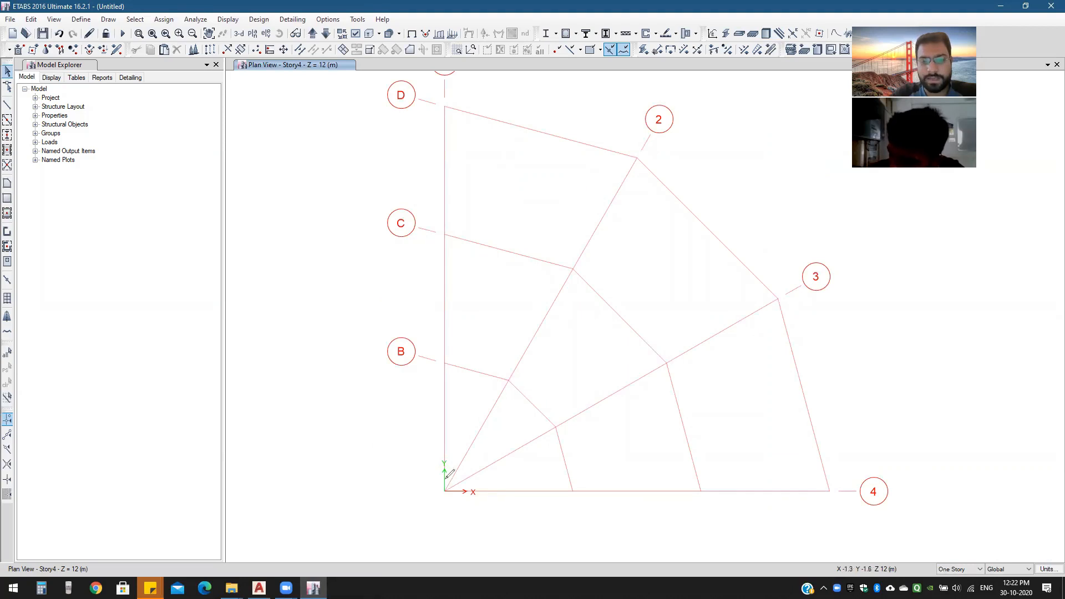
left_click_drag(445, 489, 446, 492)
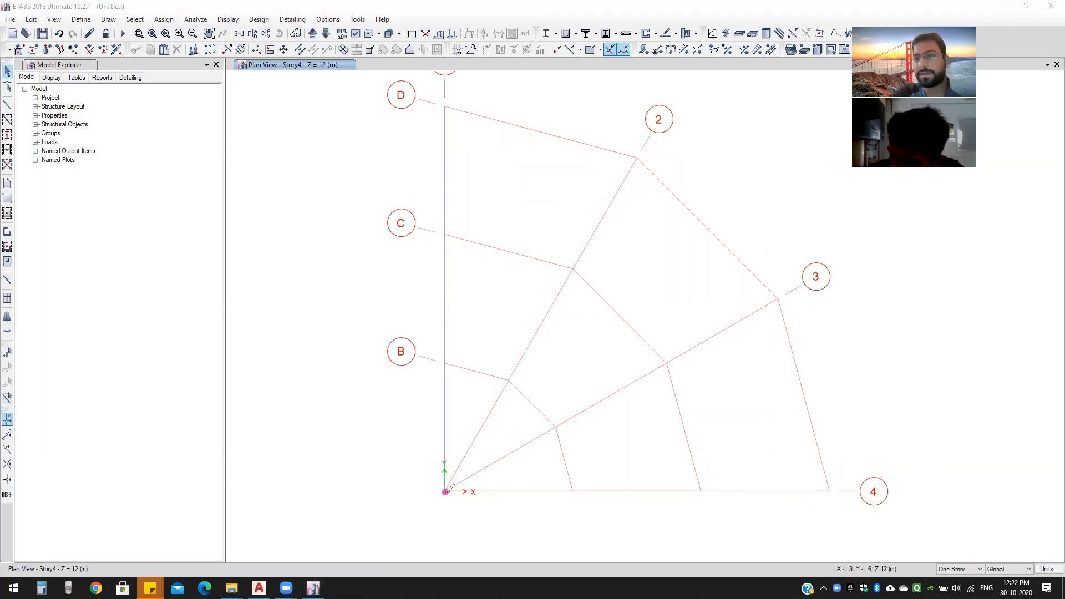
mouse_move(444, 361)
left_mouse_down()
mouse_move(535, 403)
mouse_move(592, 488)
left_mouse_up()
mouse_move(457, 228)
left_mouse_down()
mouse_move(805, 424)
mouse_move(752, 493)
left_mouse_up()
mouse_move(449, 95)
left_mouse_down()
mouse_move(852, 317)
mouse_move(883, 498)
left_mouse_up()
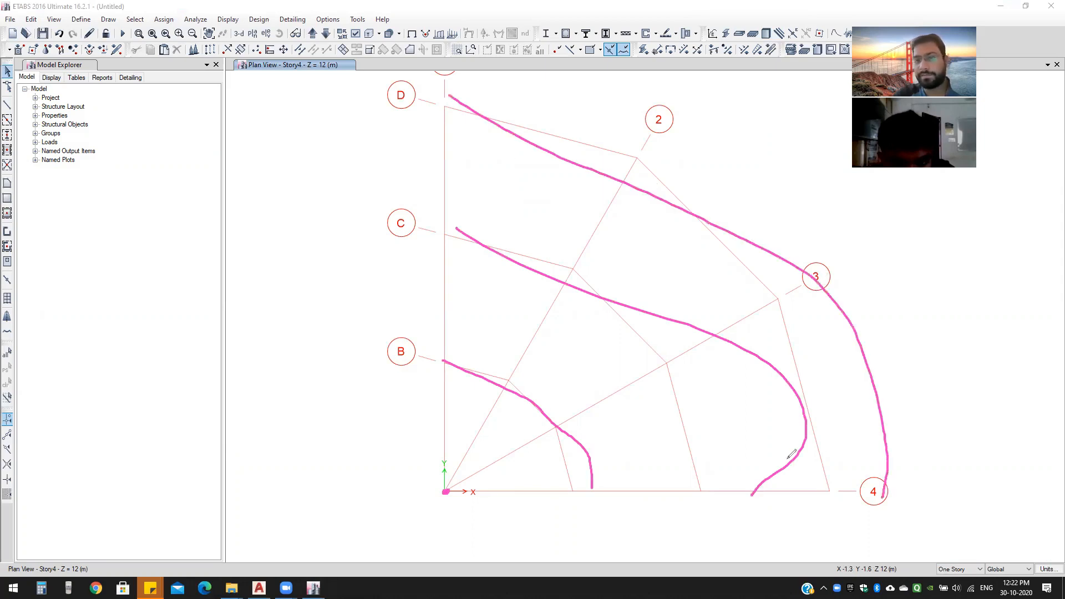
left_click_drag(453, 489, 928, 467)
left_click_drag(405, 493, 829, 269)
left_click_drag(444, 472, 621, 143)
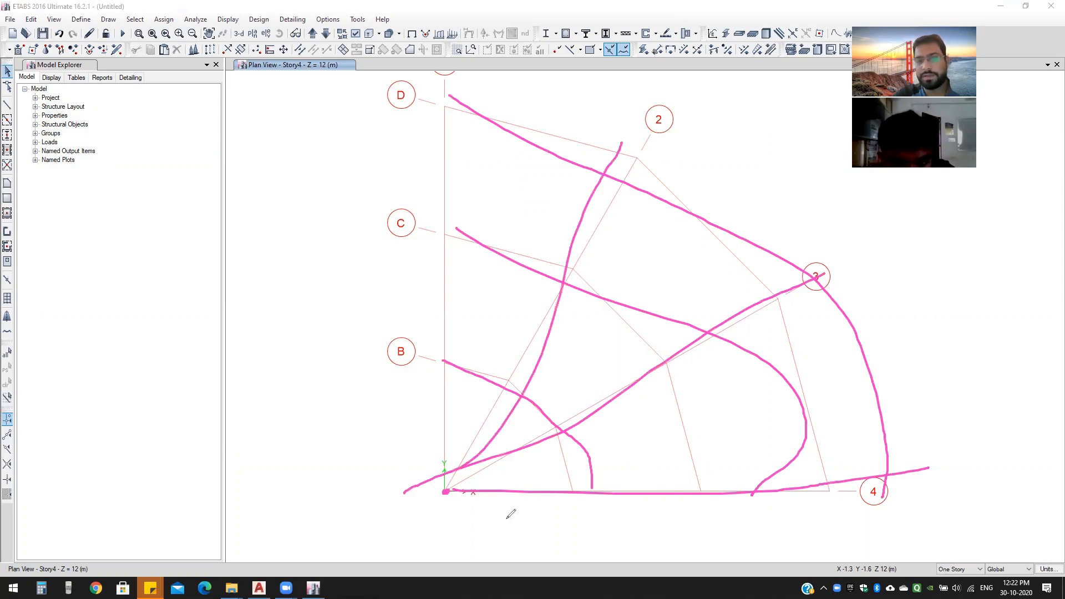
left_click_drag(448, 487, 471, 110)
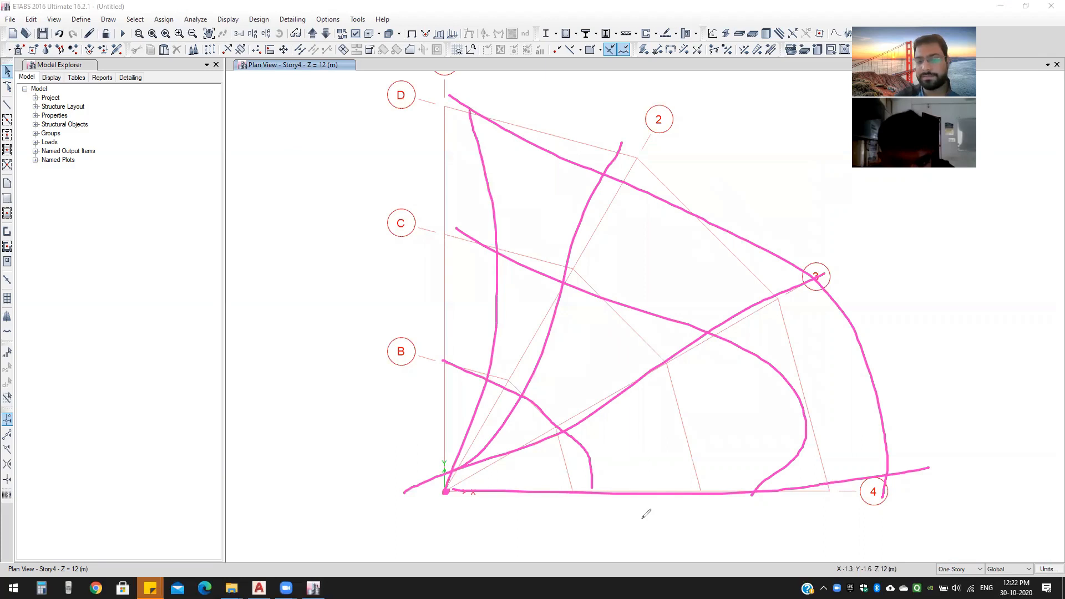
key("Escape")
left_click(430, 366)
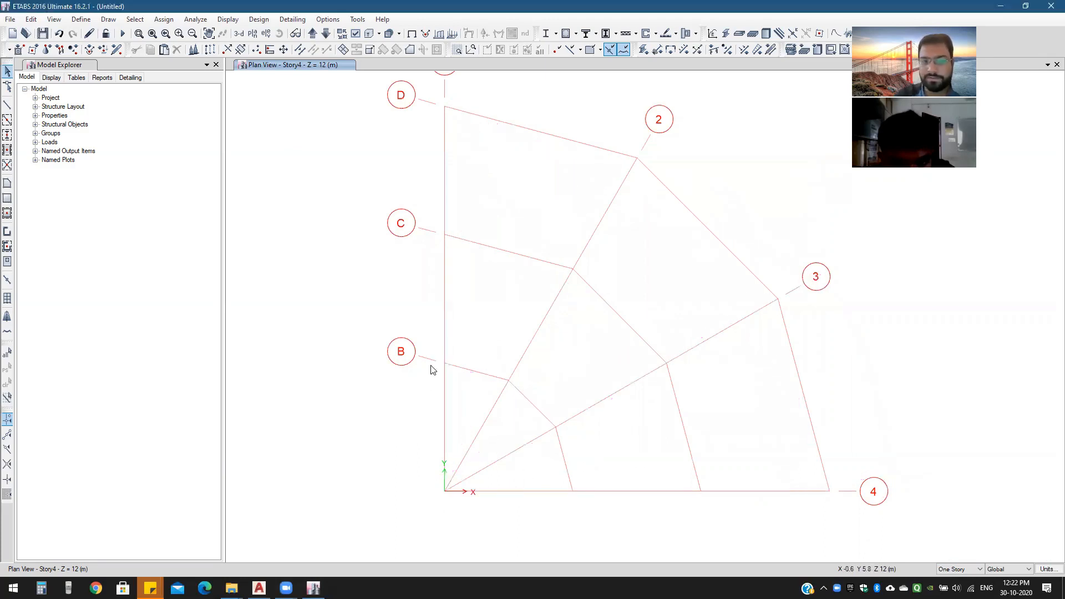
Step: Reopen the cylindrical grid definition of grid system G2
right_click(430, 370)
left_click(472, 371)
left_click(422, 297)
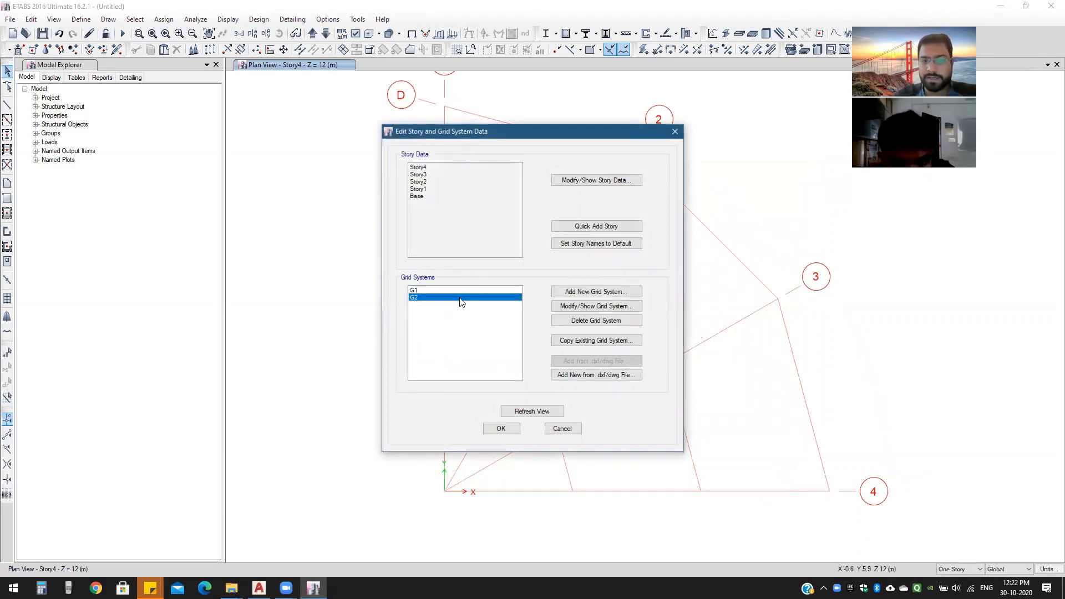
left_click(613, 308)
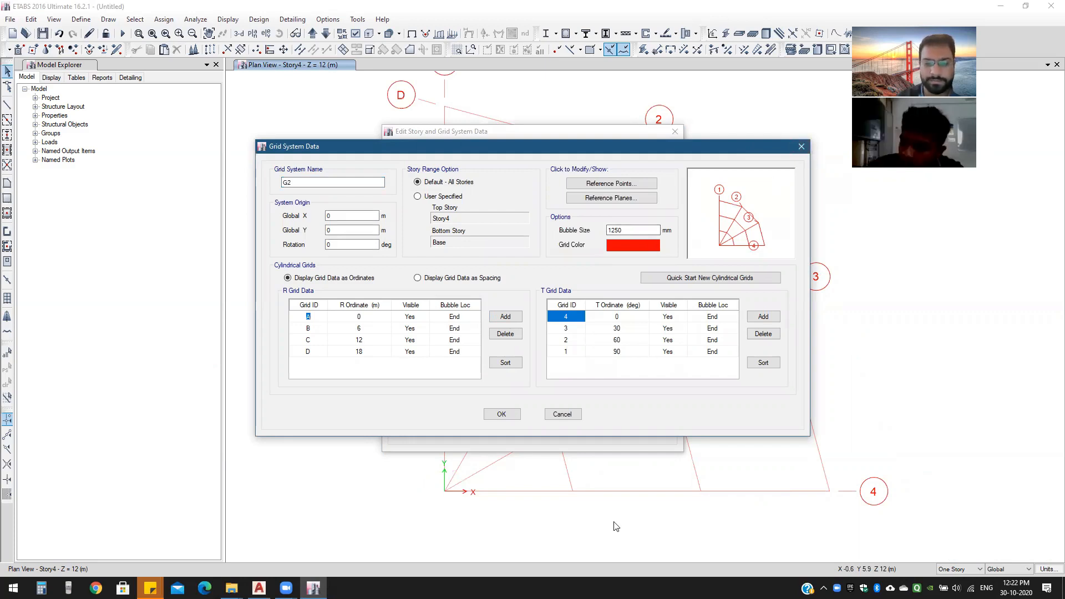
left_click(380, 514)
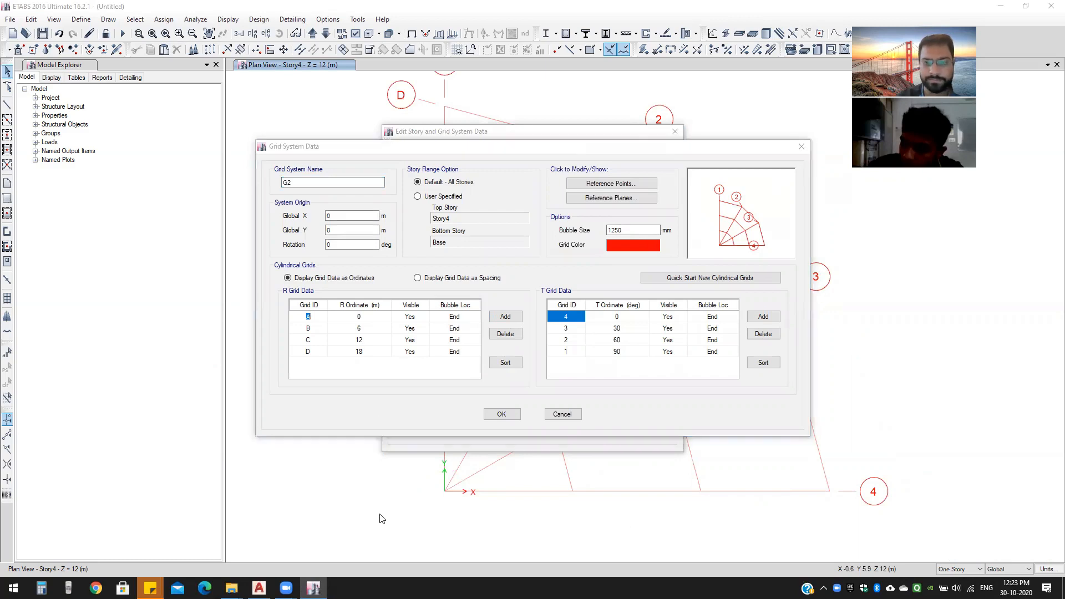
left_click(102, 220)
type("180")
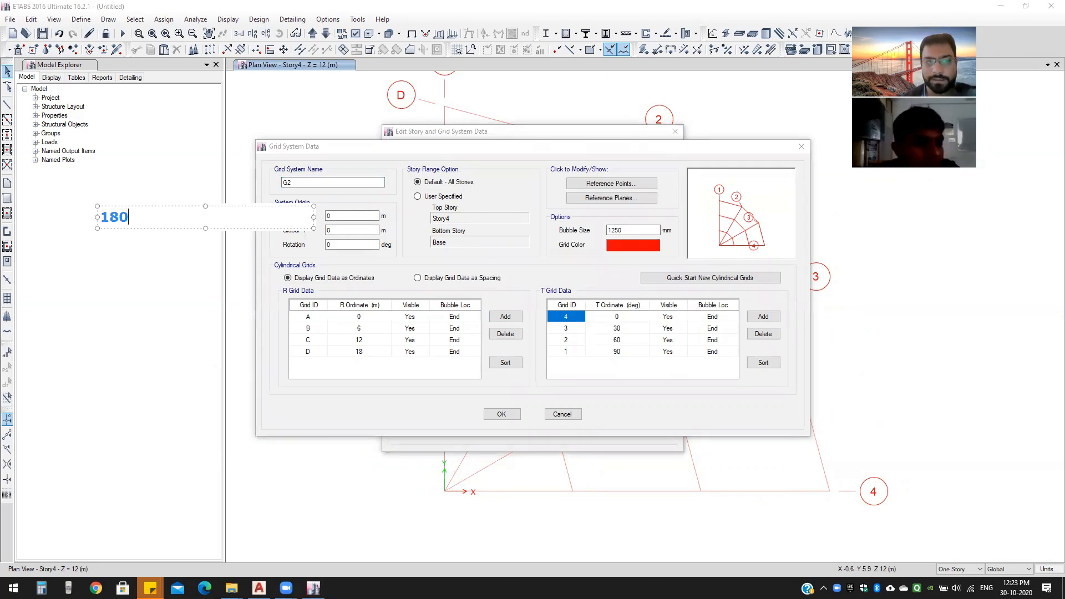
key("Return")
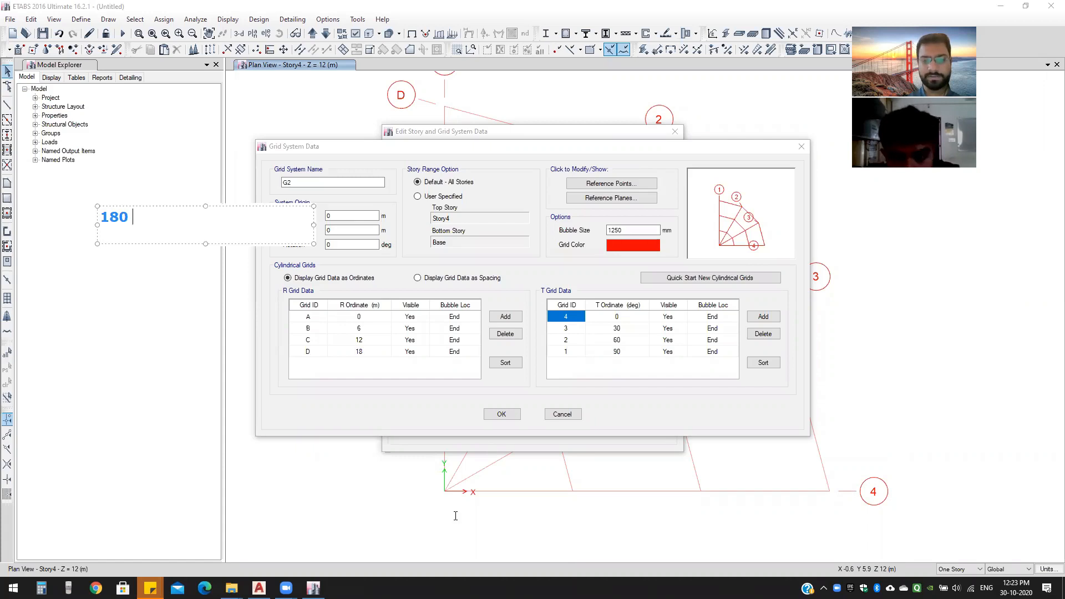
Step: Sketch an on-screen half circle marked 0 and 180 at its ends, add five radial lines, and clear the annotations
left_click_drag(61, 353, 210, 342)
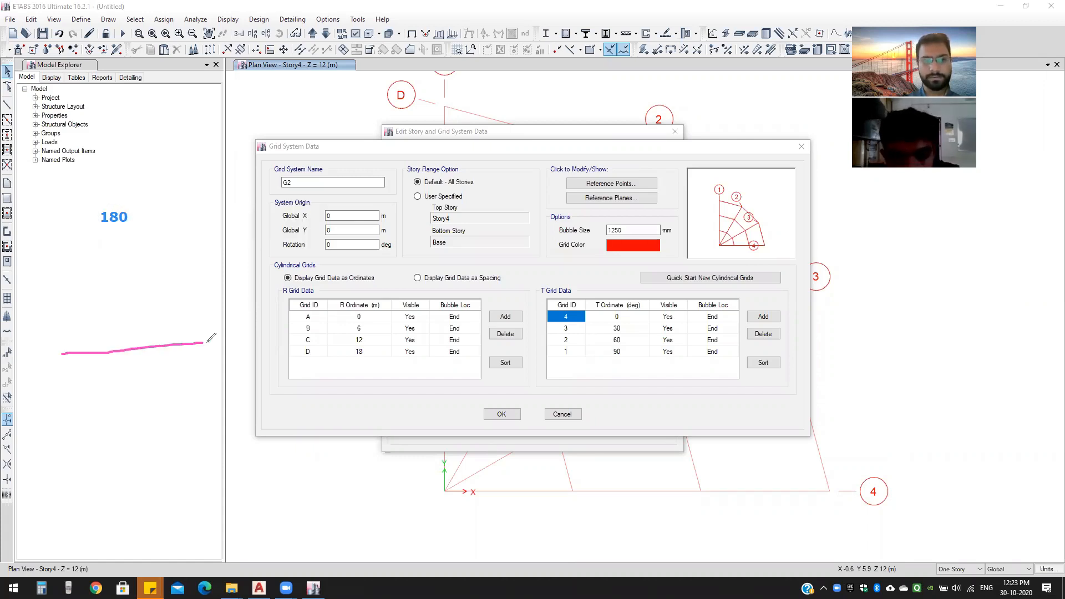
mouse_move(59, 353)
left_mouse_down()
mouse_move(76, 291)
mouse_move(161, 294)
mouse_move(190, 319)
mouse_move(194, 349)
mouse_move(206, 340)
left_mouse_up()
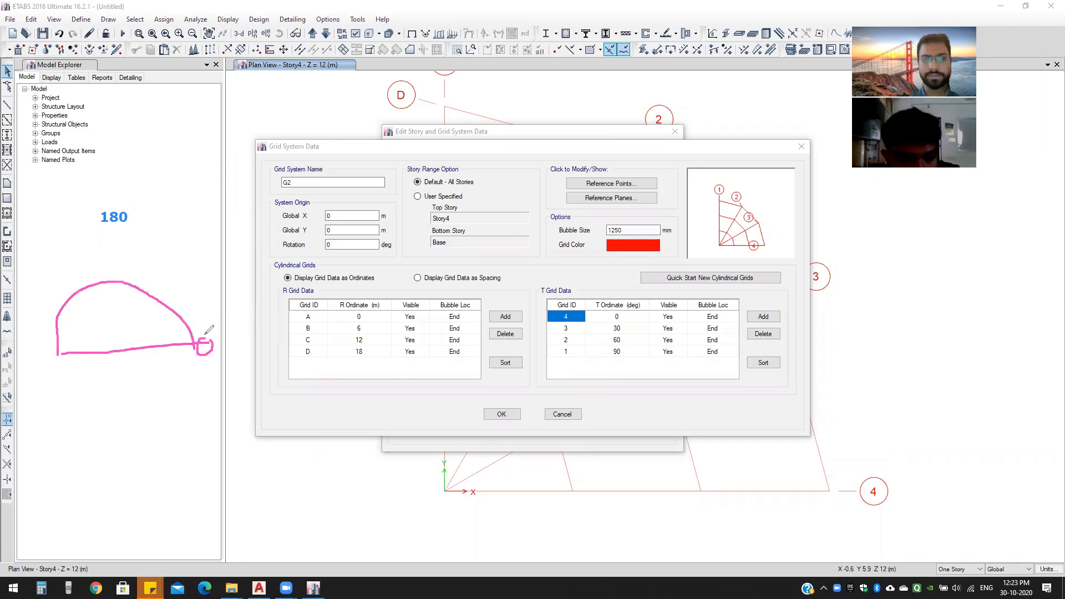
mouse_move(48, 351)
left_mouse_down()
mouse_move(51, 367)
mouse_move(69, 367)
left_mouse_up()
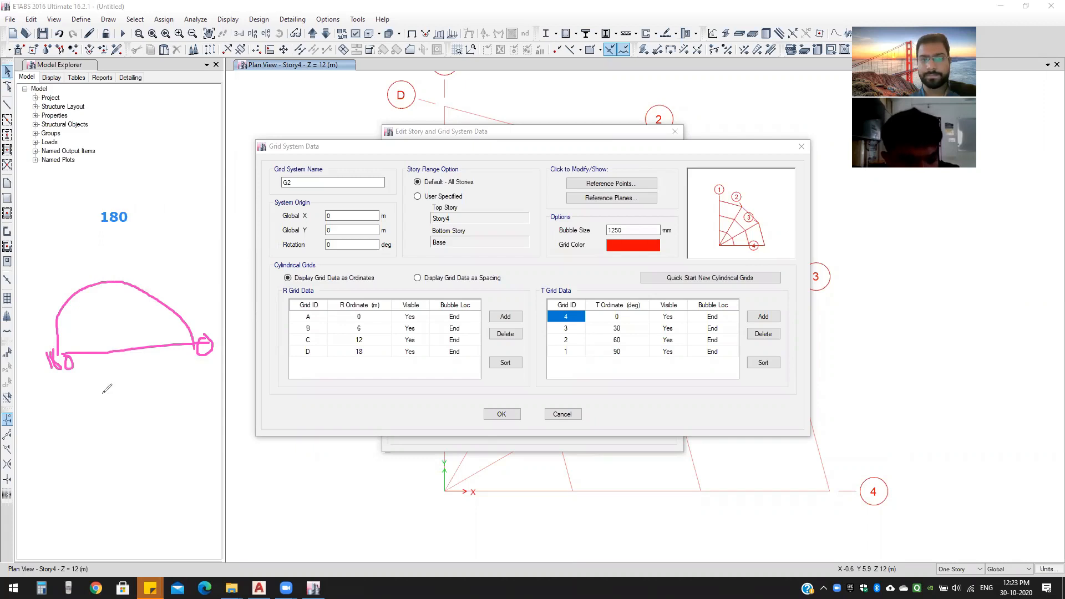
left_click_drag(169, 310, 145, 347)
left_click_drag(133, 294, 144, 347)
left_click_drag(91, 286, 143, 348)
left_click_drag(71, 306, 145, 349)
left_click_drag(62, 342, 141, 344)
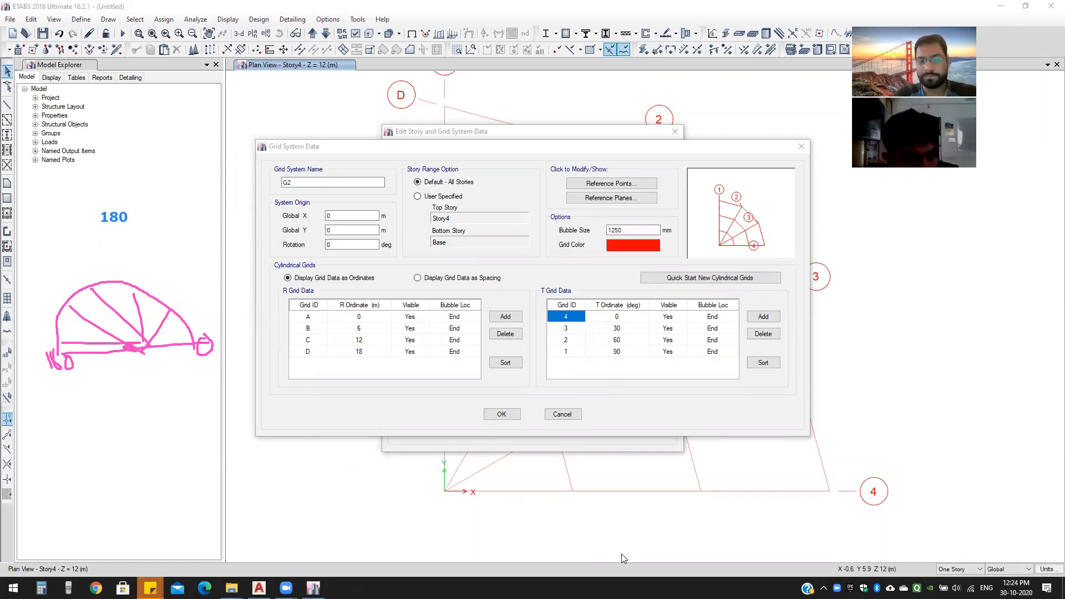
key("Escape")
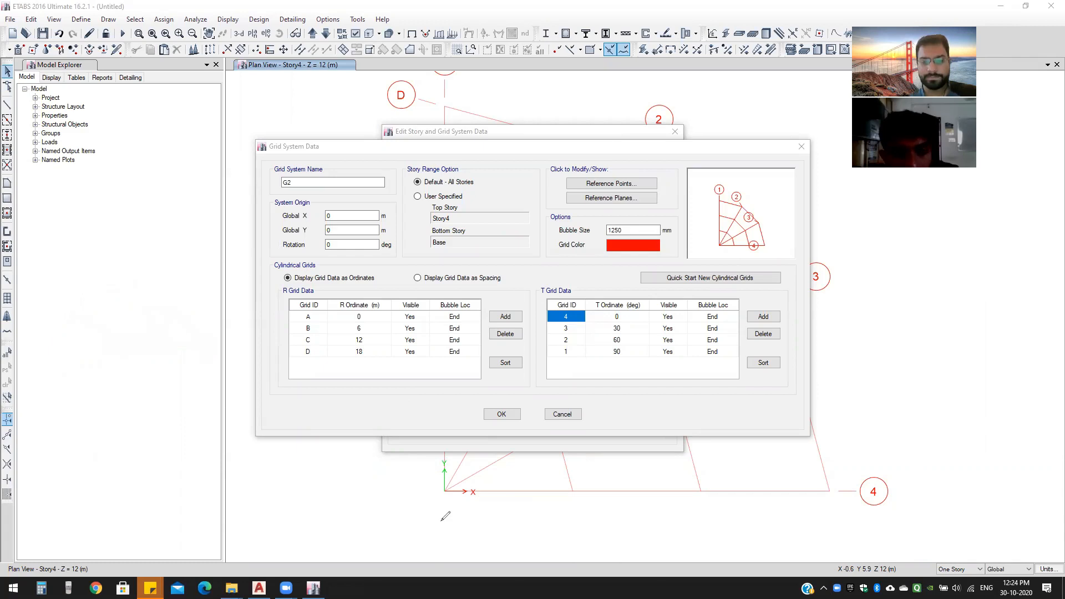
Step: Add an on-screen text note reading 180/2, =90 and 1 beside the grid system data
left_click(137, 292)
type("180")
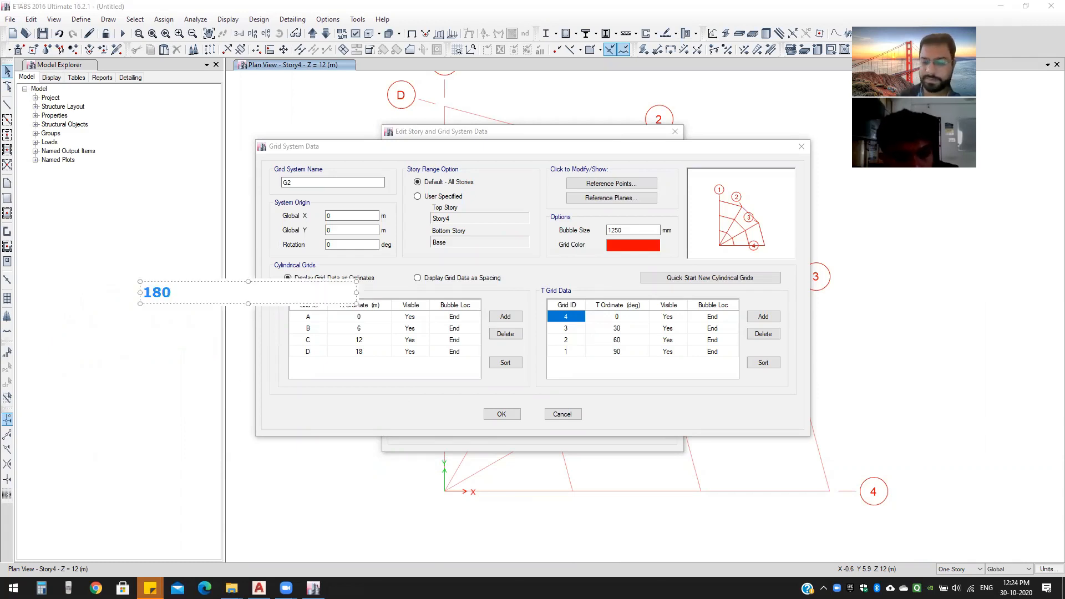
type("/")
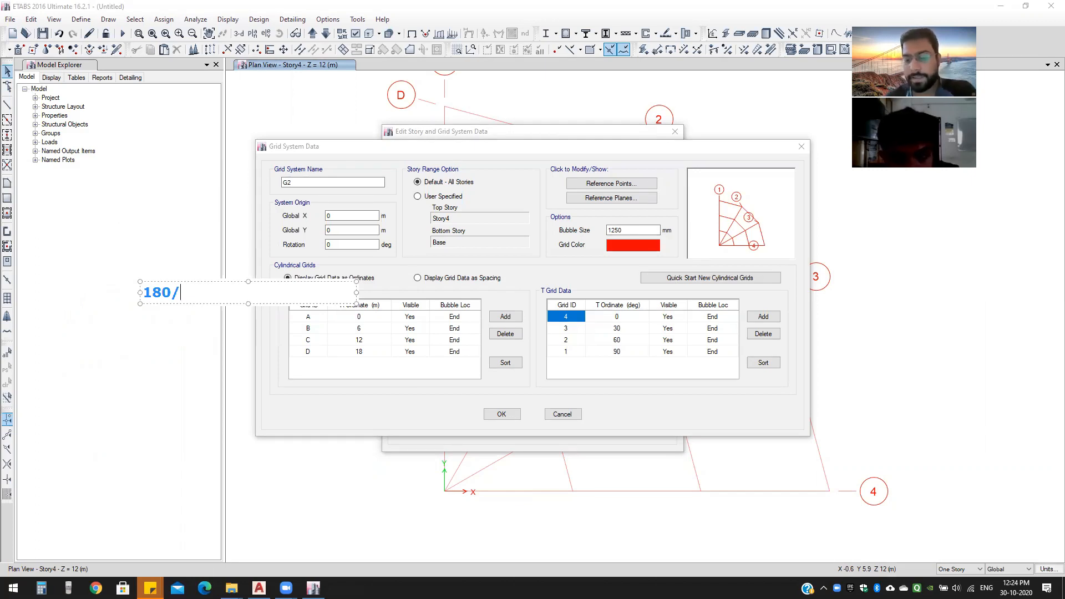
type("/")
key("BackSpace")
type("2")
key("Return")
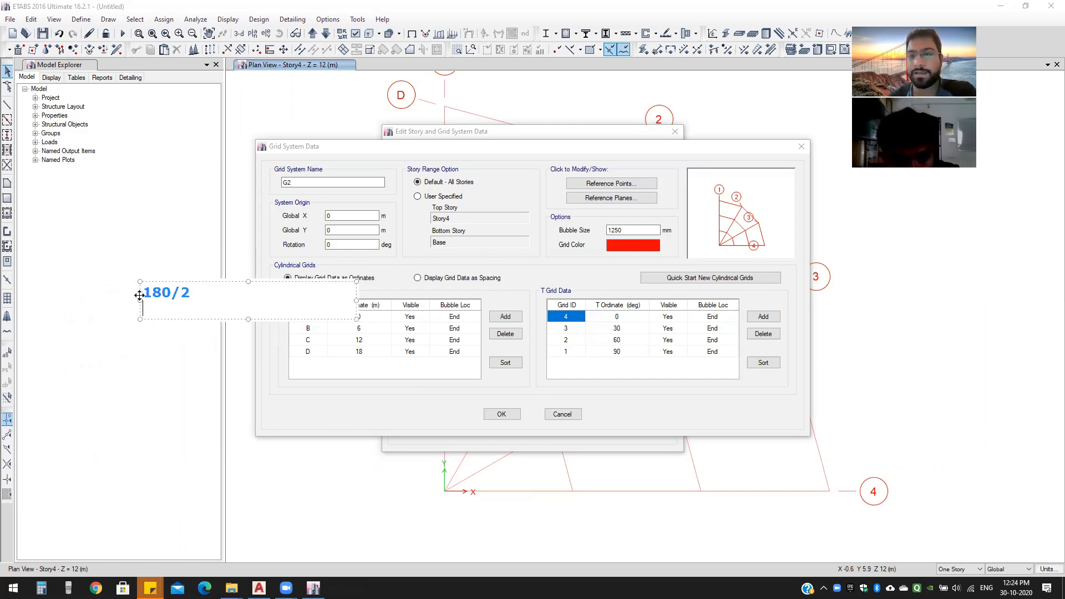
type("=1")
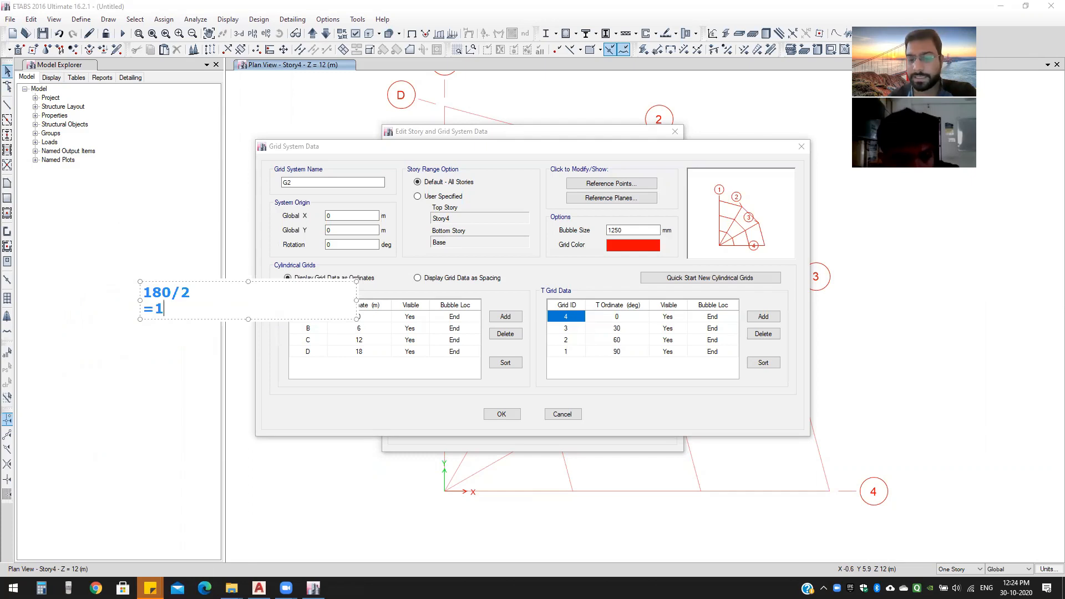
key("BackSpace")
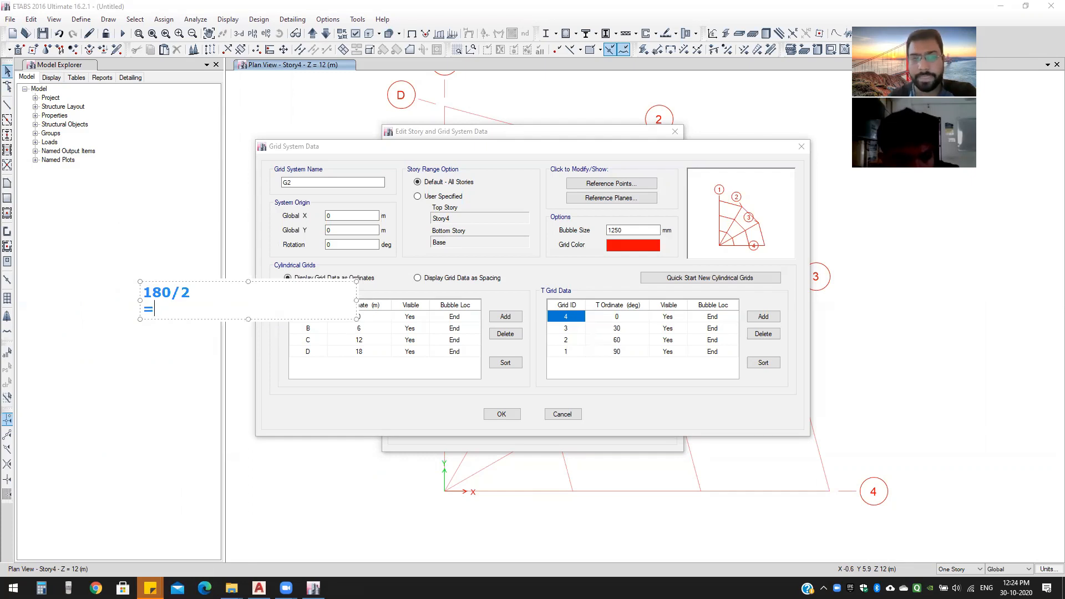
key("BackSpace")
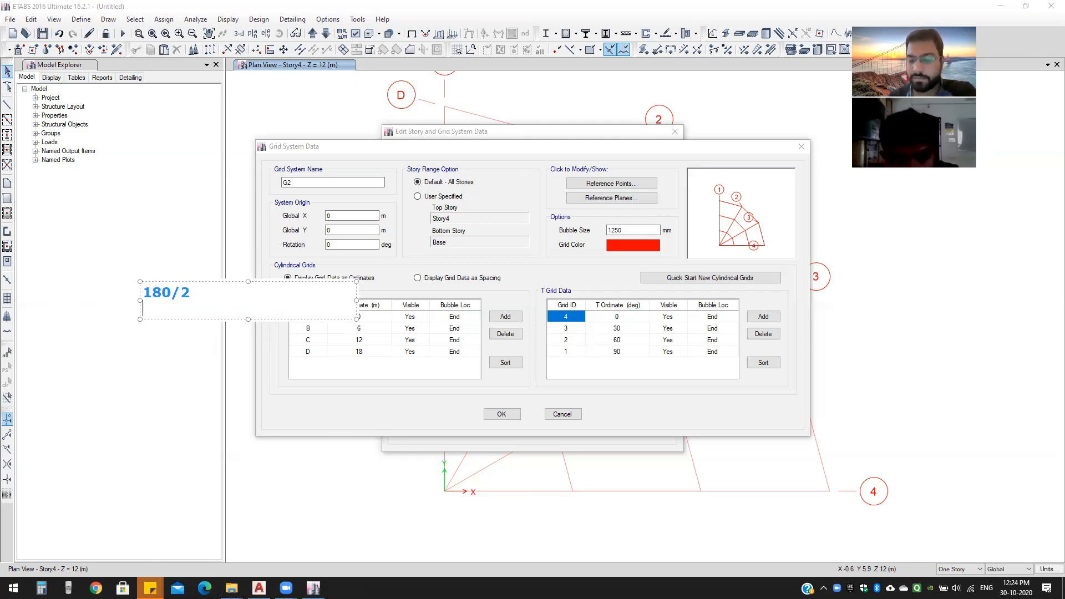
type("/")
key("BackSpace")
type("=90")
key("Return")
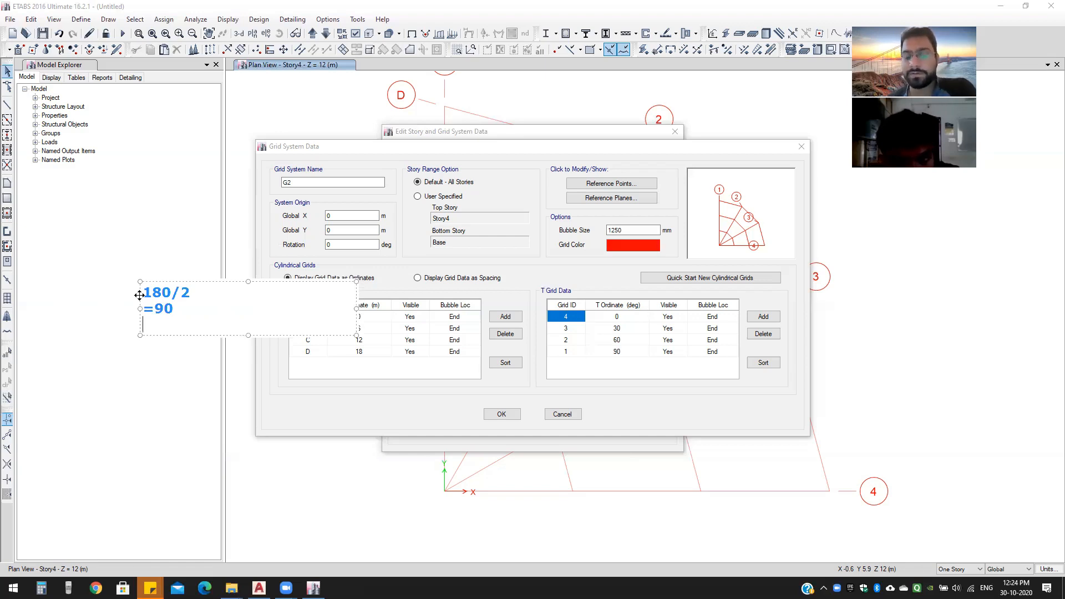
type("1")
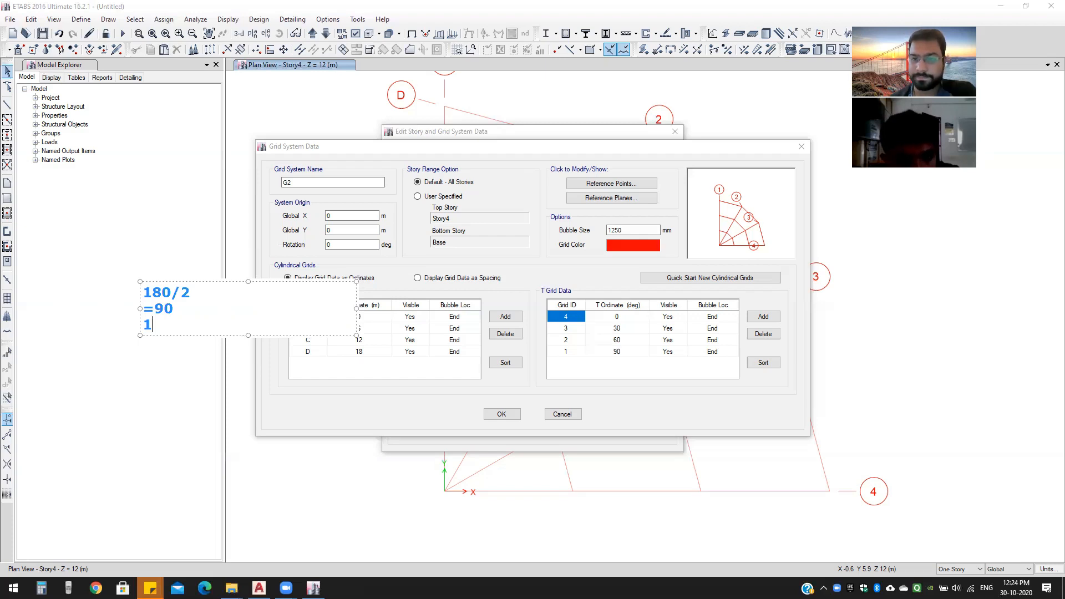
left_click(300, 483)
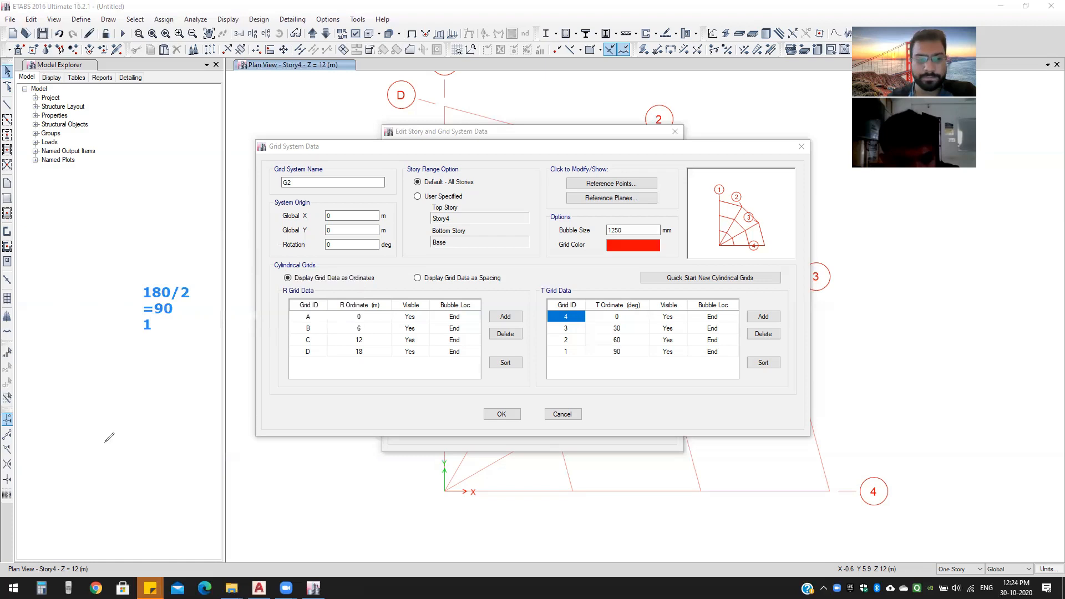
Step: Sketch a half circle split by a vertical radial line below the text note, marking its grid lines and the 90 result
mouse_move(72, 427)
left_mouse_down()
mouse_move(180, 420)
mouse_move(129, 403)
mouse_move(125, 362)
left_mouse_up()
mouse_move(73, 427)
left_mouse_down()
mouse_move(109, 367)
mouse_move(178, 383)
mouse_move(181, 423)
mouse_move(127, 426)
left_mouse_up()
mouse_move(128, 426)
left_mouse_down()
mouse_move(188, 426)
mouse_move(183, 438)
mouse_move(127, 364)
left_mouse_up()
left_click_drag(132, 359, 117, 380)
mouse_move(126, 425)
left_mouse_down()
mouse_move(69, 425)
mouse_move(76, 448)
left_mouse_up()
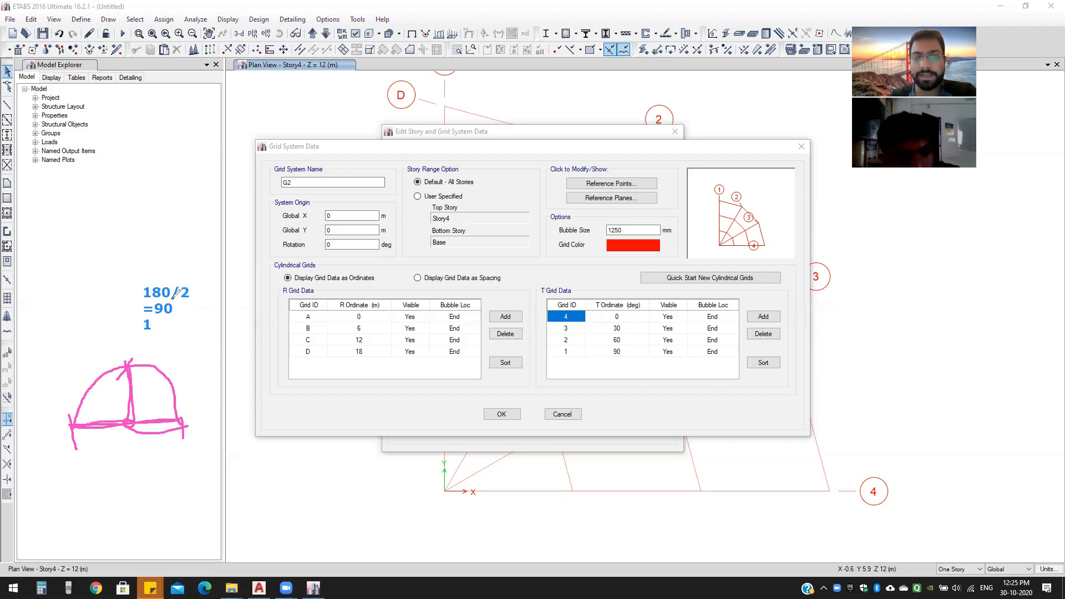
mouse_move(178, 314)
left_mouse_down()
mouse_move(145, 328)
mouse_move(135, 378)
left_mouse_up()
left_click_drag(144, 416, 141, 364)
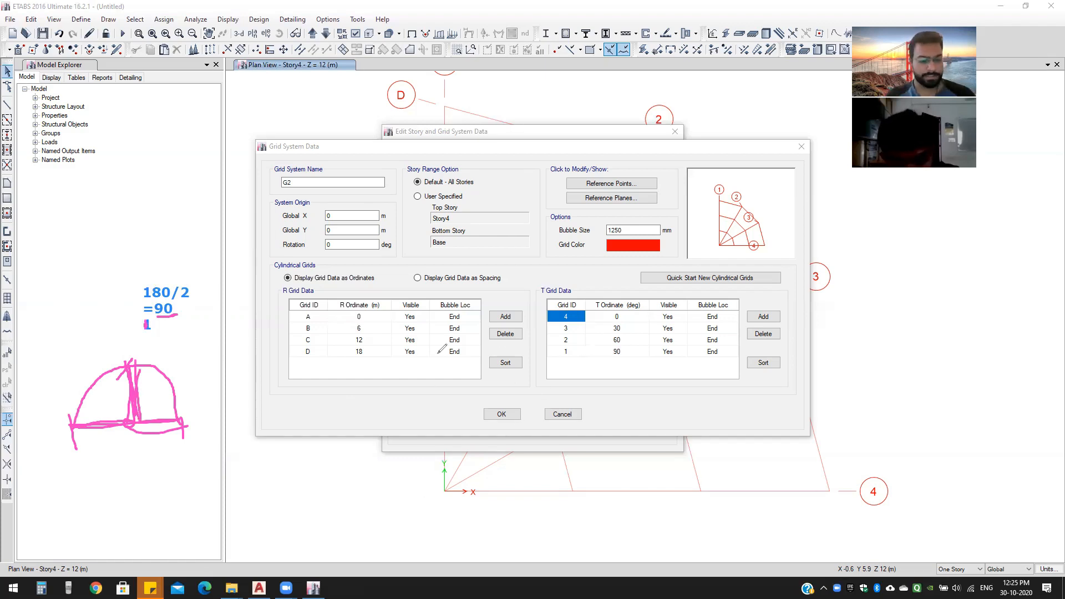
Step: Switch to the calculator, divide 180 by 15 and add 1 to the result
key("super+2")
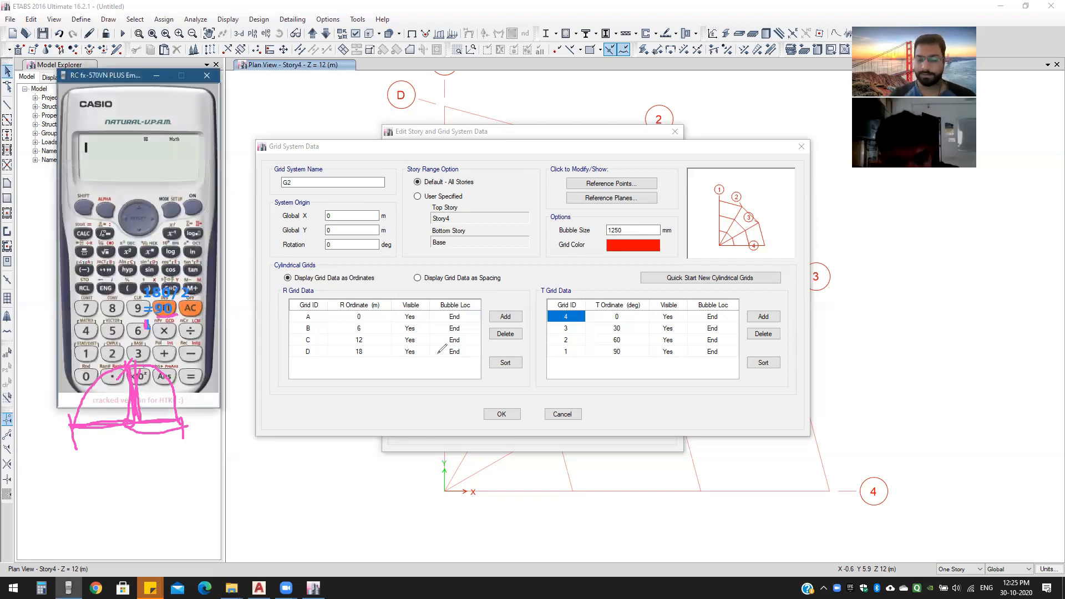
type("180")
type("/")
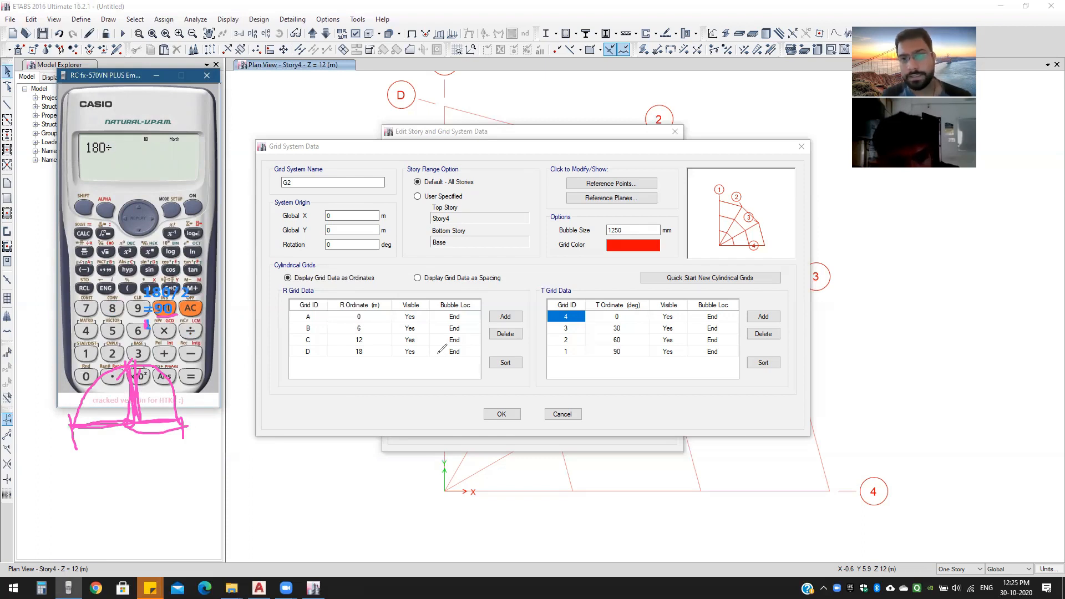
type("15")
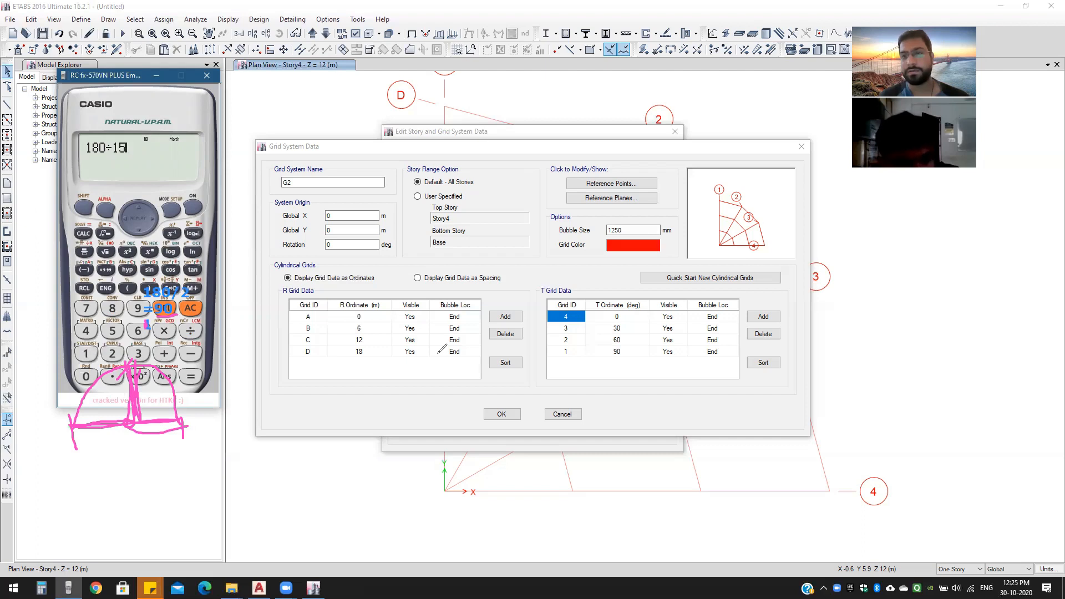
key("Return")
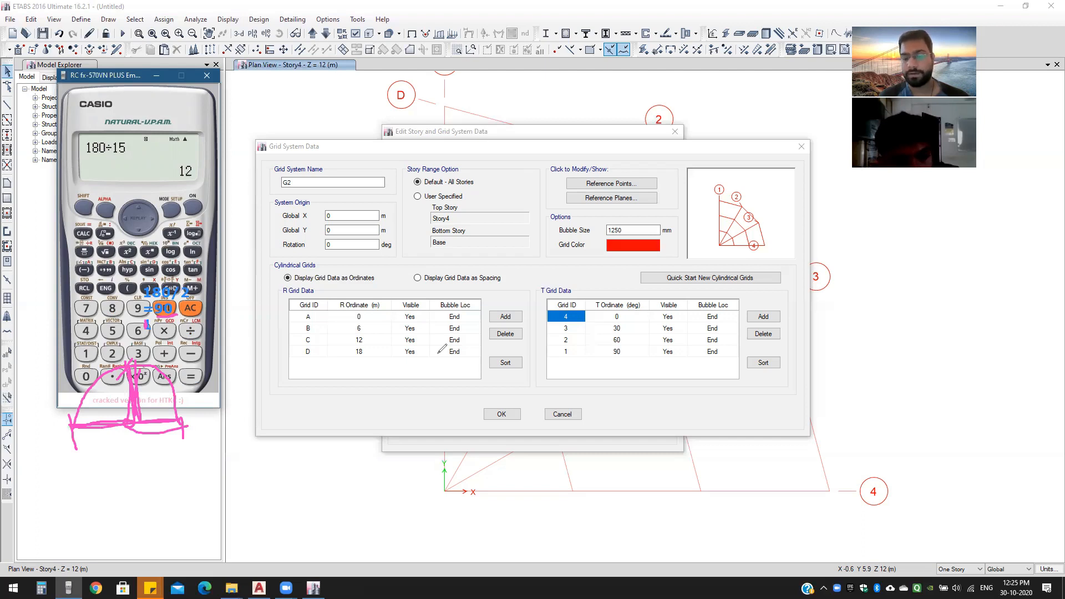
type("+1")
key("Return")
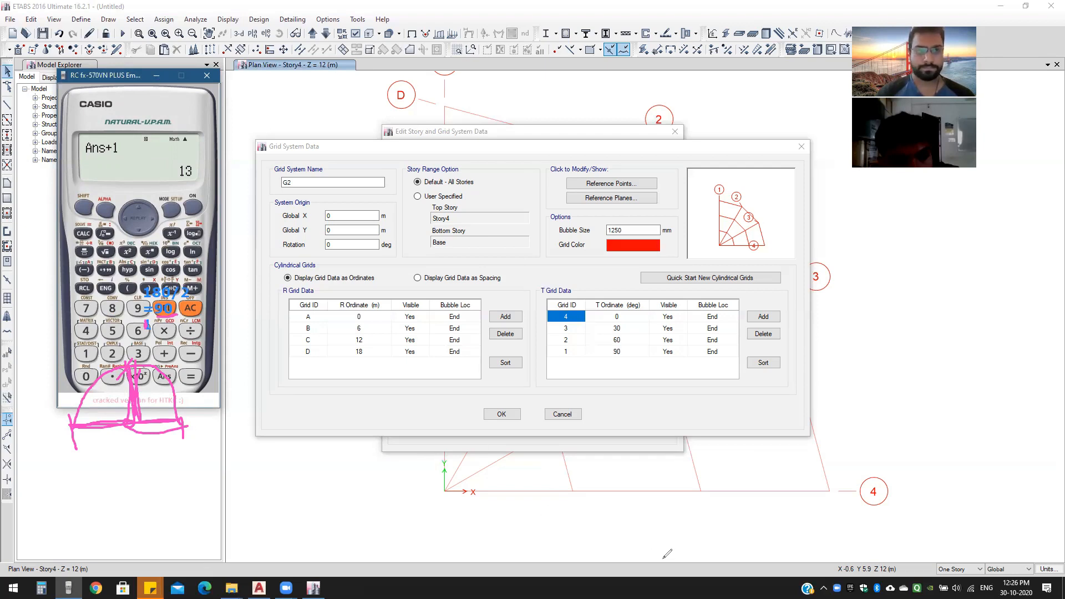
Step: Clear the on-screen annotations and minimize the calculator to return to the ETABS grid system data
left_click(156, 93)
right_click(156, 85)
left_click(156, 83)
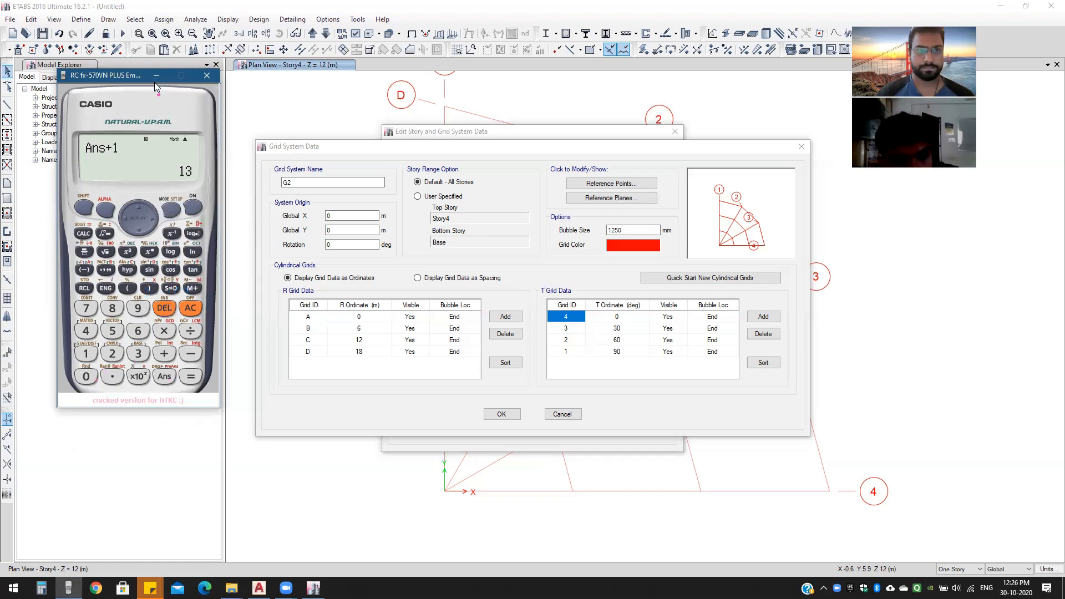
left_click(157, 76)
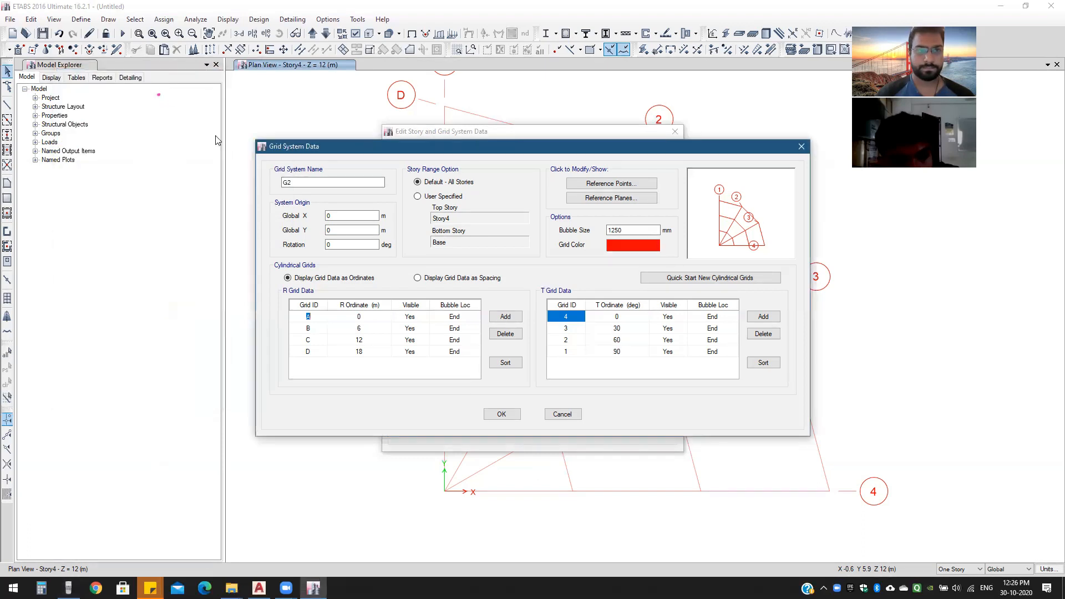
left_click(620, 525)
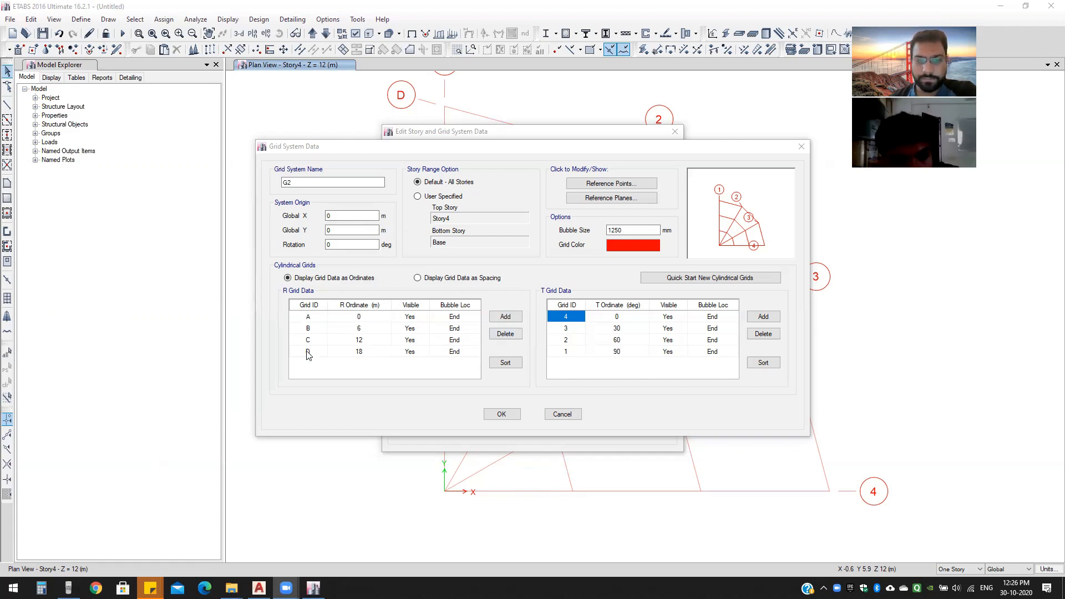
Step: Display the cylindrical grid data as spacing and inspect the R and T spacing values
left_click(308, 316)
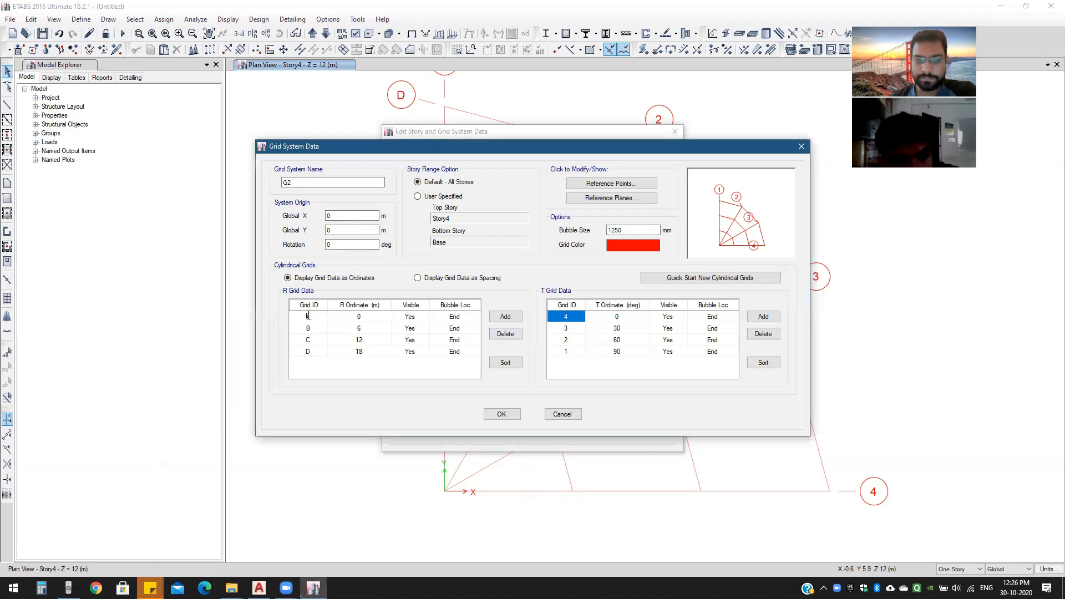
left_click(444, 279)
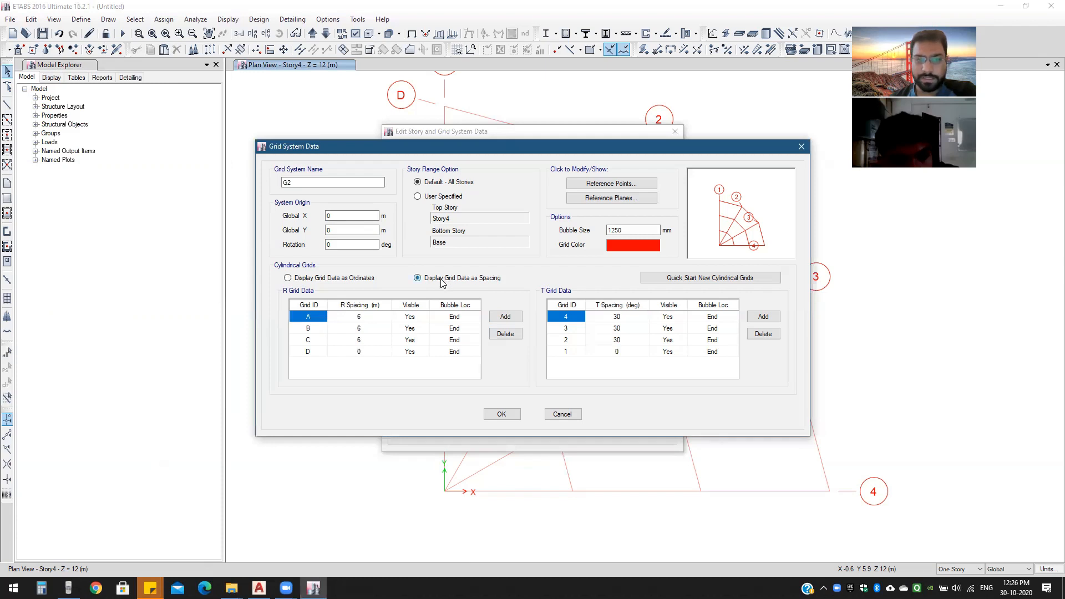
left_click(359, 319)
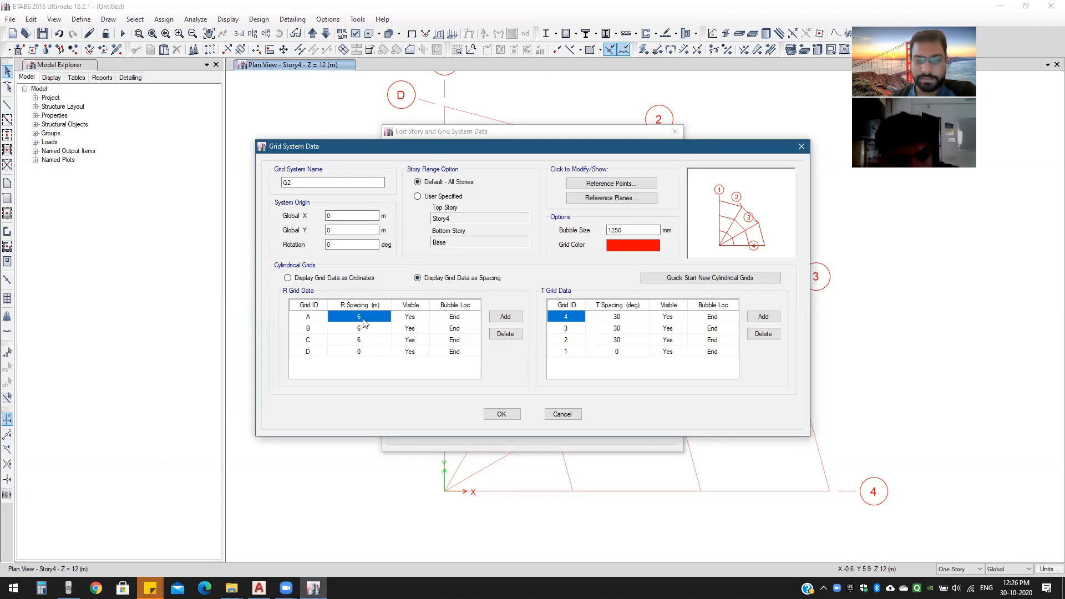
left_click(364, 329)
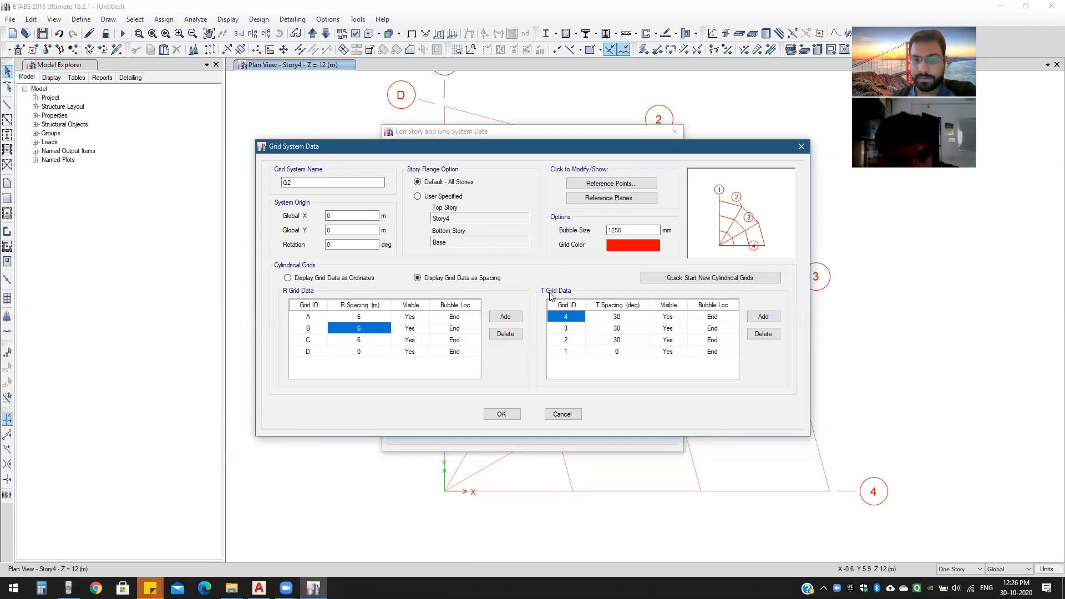
left_click(619, 319)
left_click(618, 331)
left_click(616, 341)
left_click(617, 340)
left_click(619, 329)
left_click(621, 317)
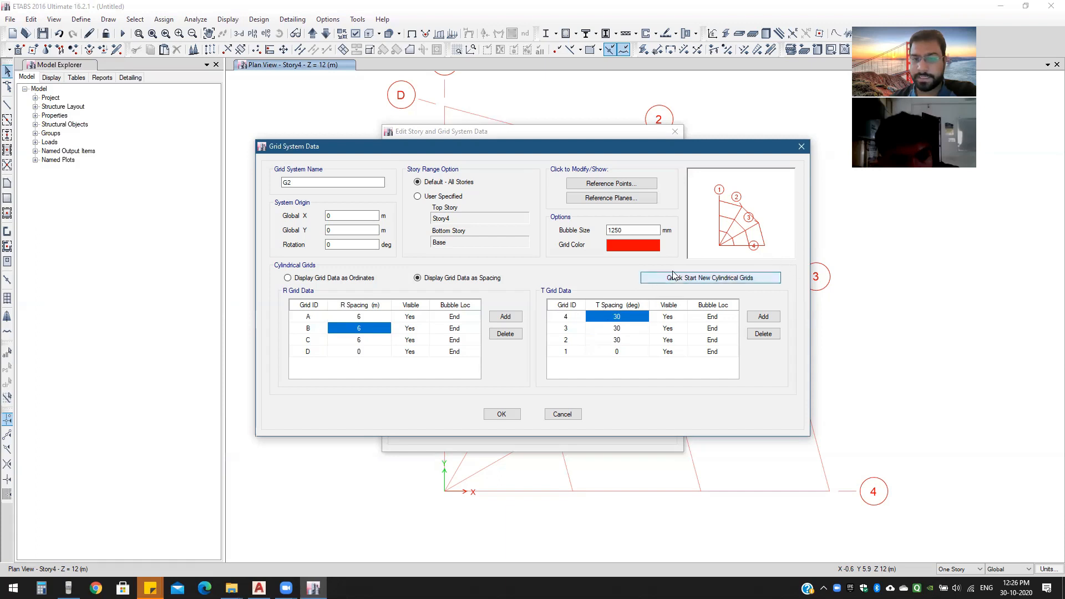
left_click(359, 318)
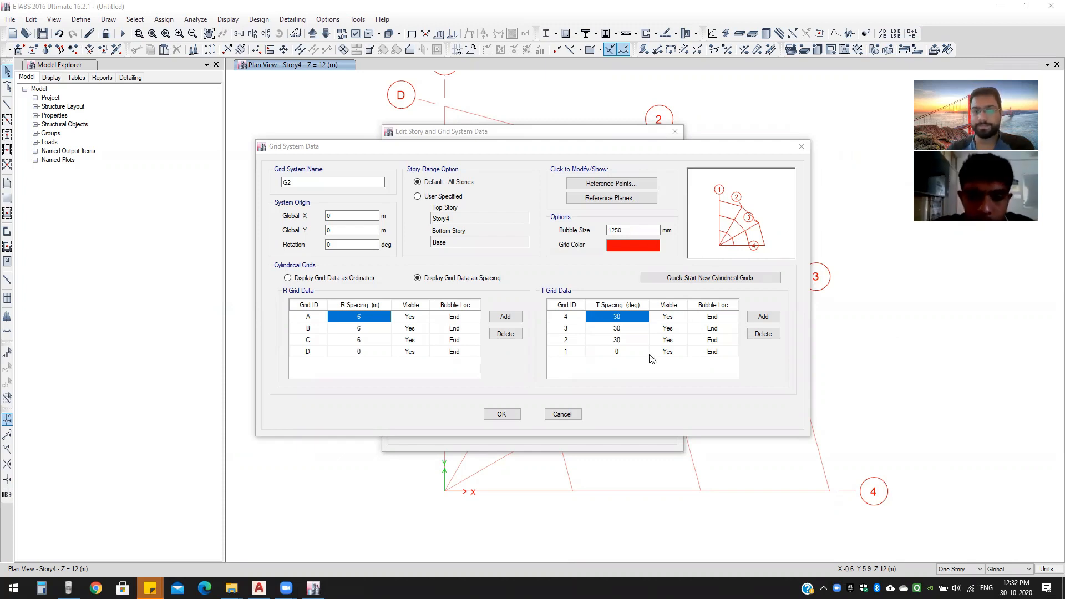
Step: Set the T spacing of grids 4, 3 and 2 to 15 degrees
left_click(635, 321)
type("1")
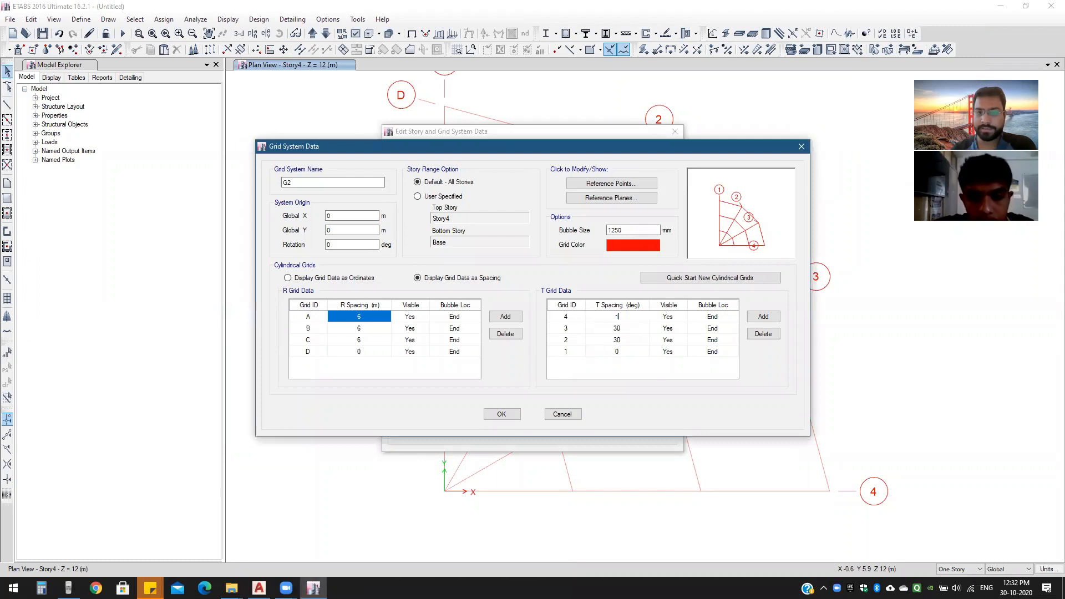
type("5")
key("Return")
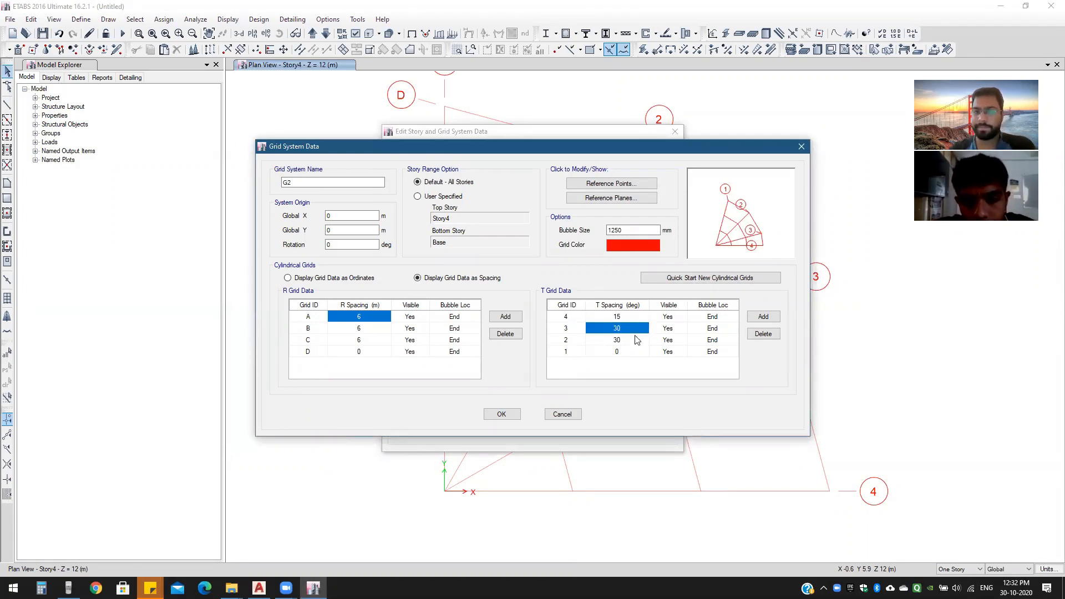
type("15")
key("Return")
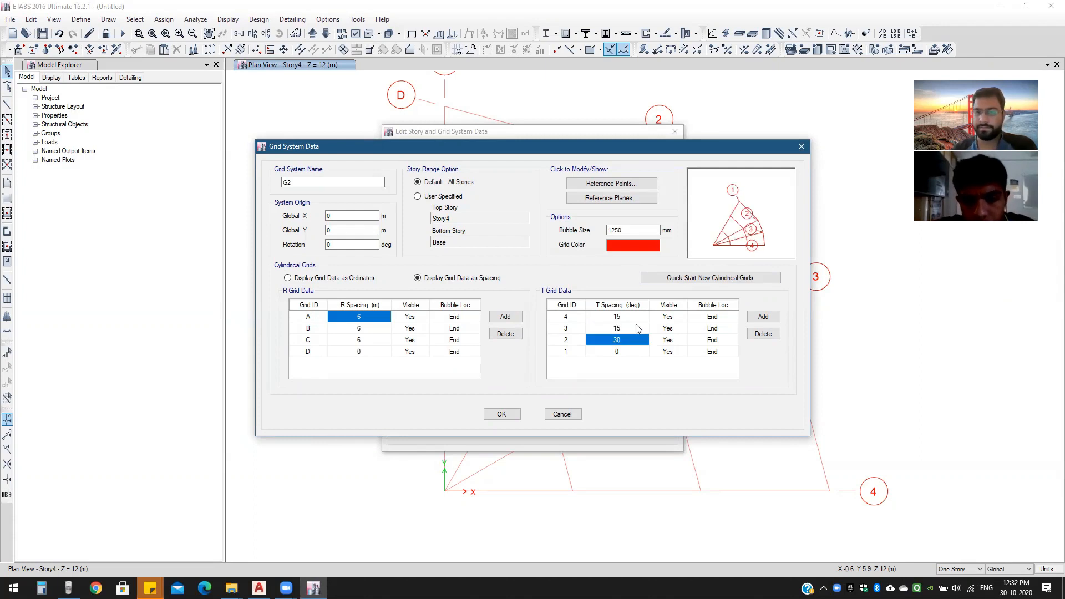
left_click(631, 339)
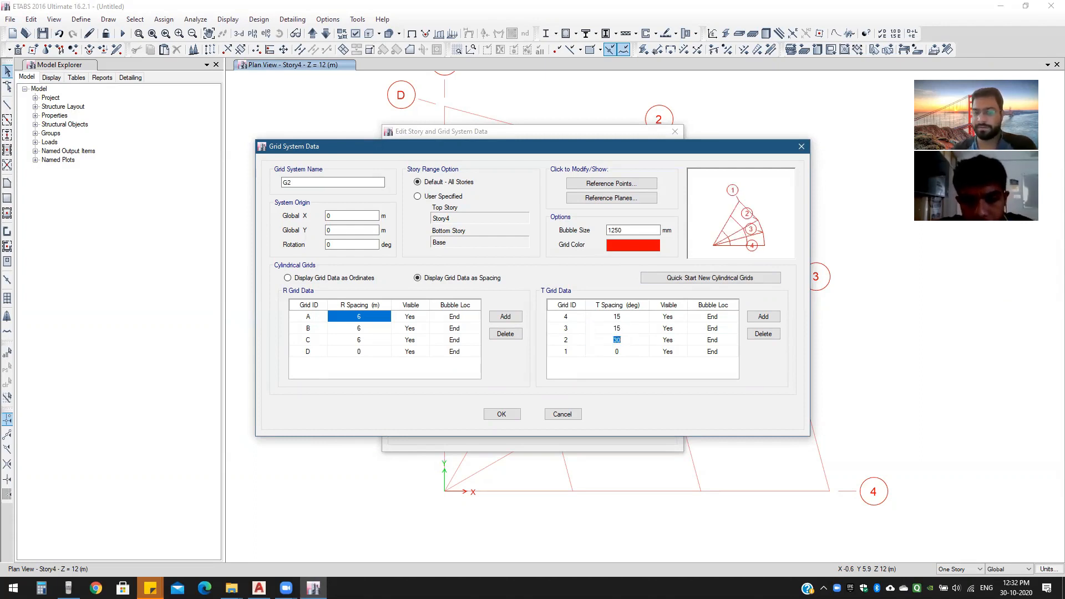
type("15")
key("Return")
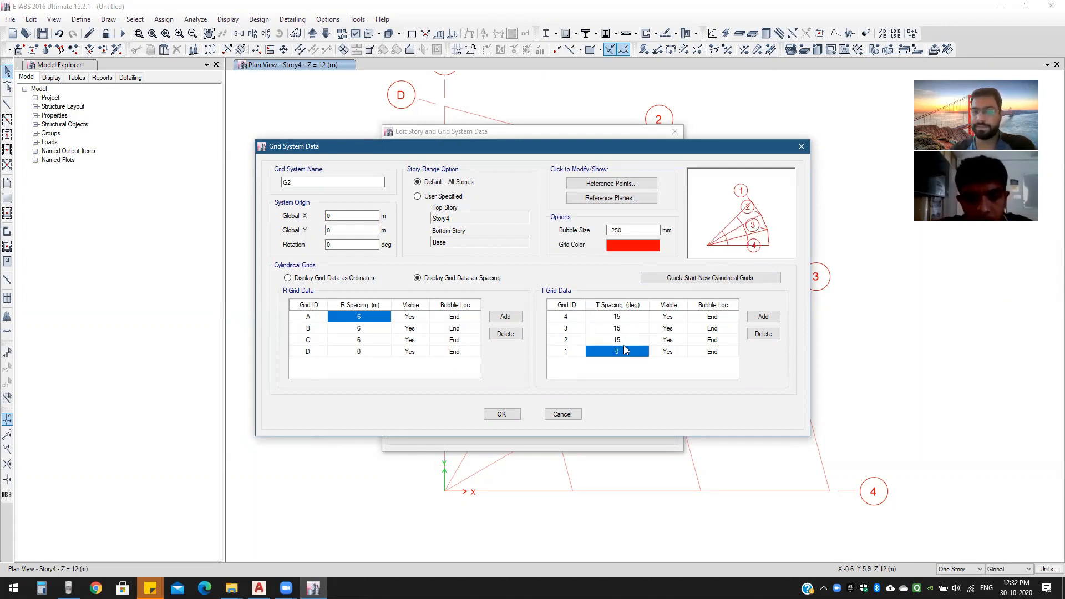
Step: Add four more T grids to the end of the T grid data of system G2
left_click(762, 316)
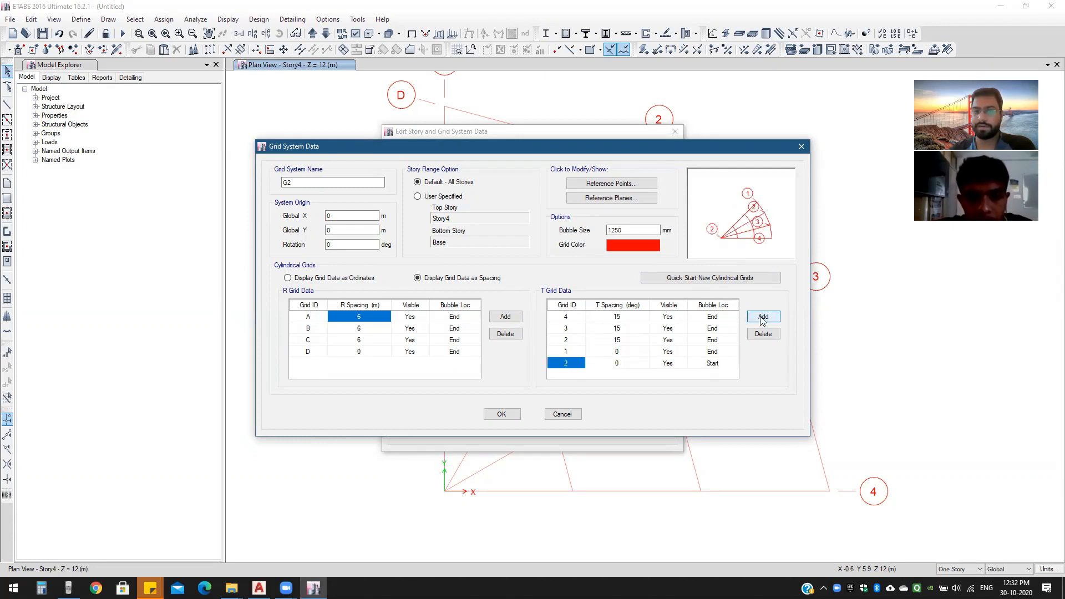
left_click(762, 317)
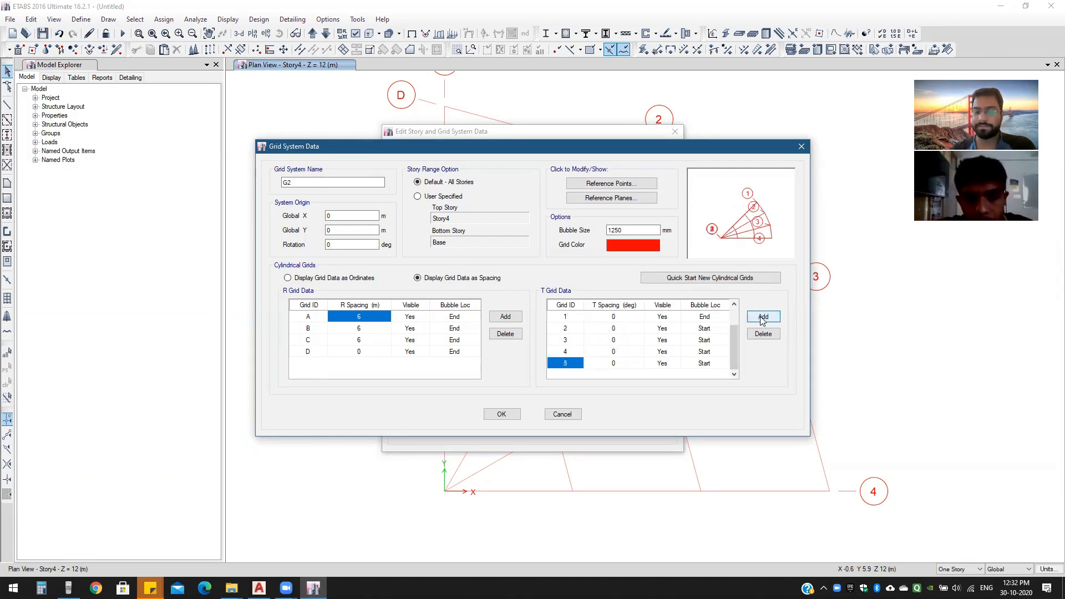
left_click(567, 366)
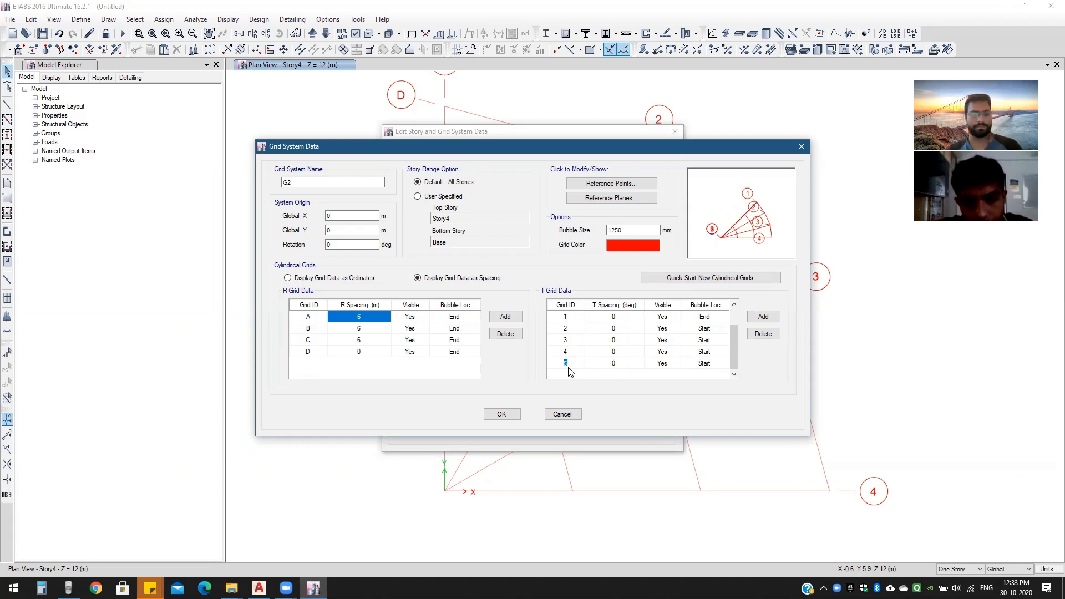
scroll(574, 358, "up", 1)
left_click(566, 317)
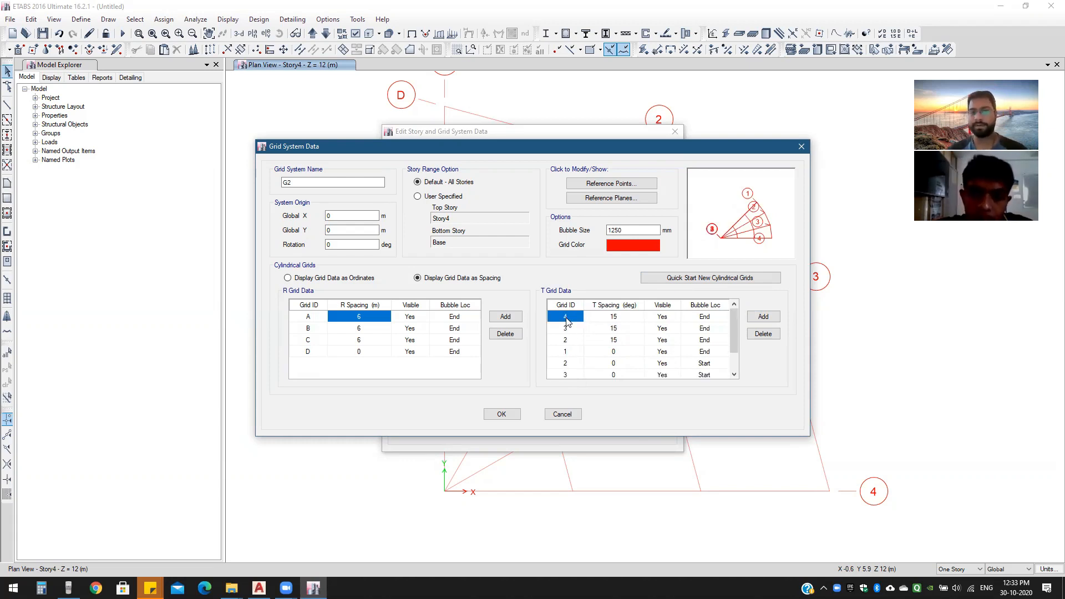
scroll(566, 317, "down", 1)
scroll(598, 376, "up", 1)
Step: Set the T spacing of grid 1 to 15 degrees
left_click(619, 352)
left_click(619, 352)
type("145")
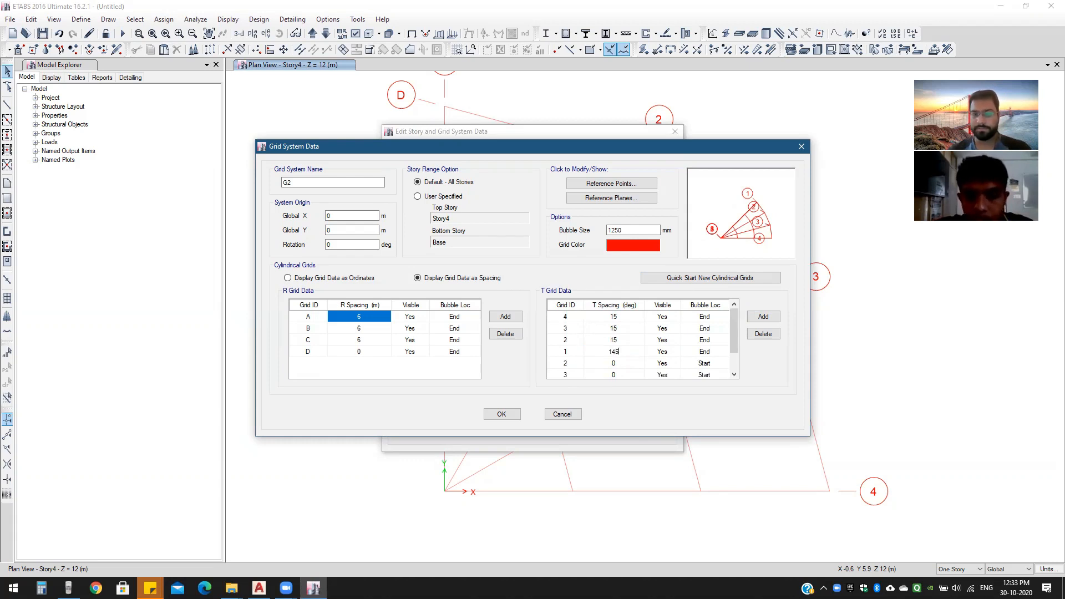
key("BackSpace")
key("BackSpace")
key("BackSpace")
type("11")
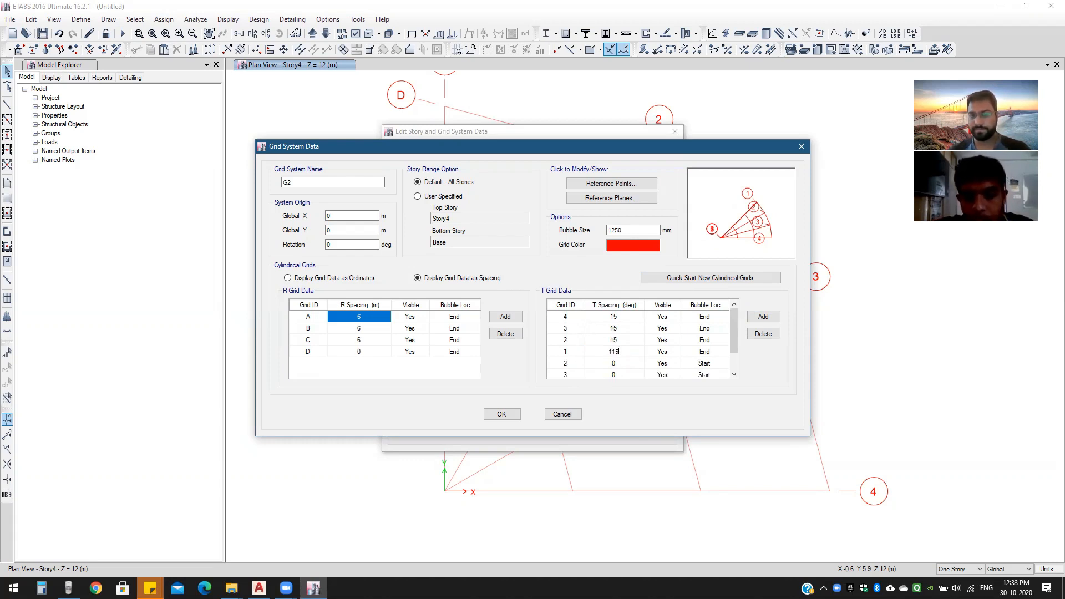
key("BackSpace")
key("BackSpace")
type("15")
Step: Set the T spacing of the three added grids 2, 3 and 4 to 15 degrees
left_click(623, 363)
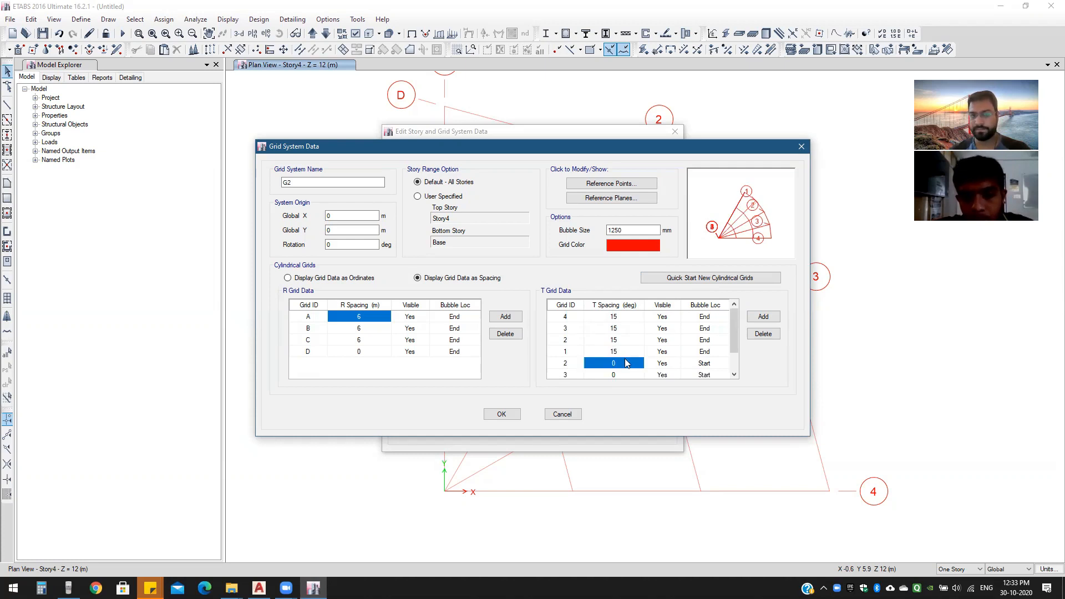
type("15")
left_click(625, 367)
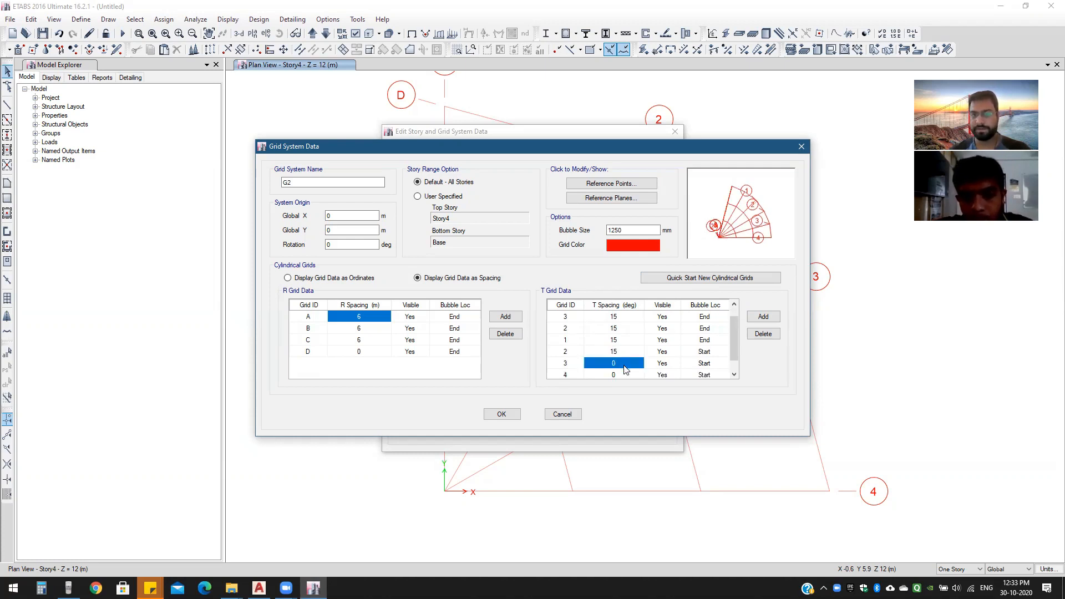
type("15")
left_click(622, 368)
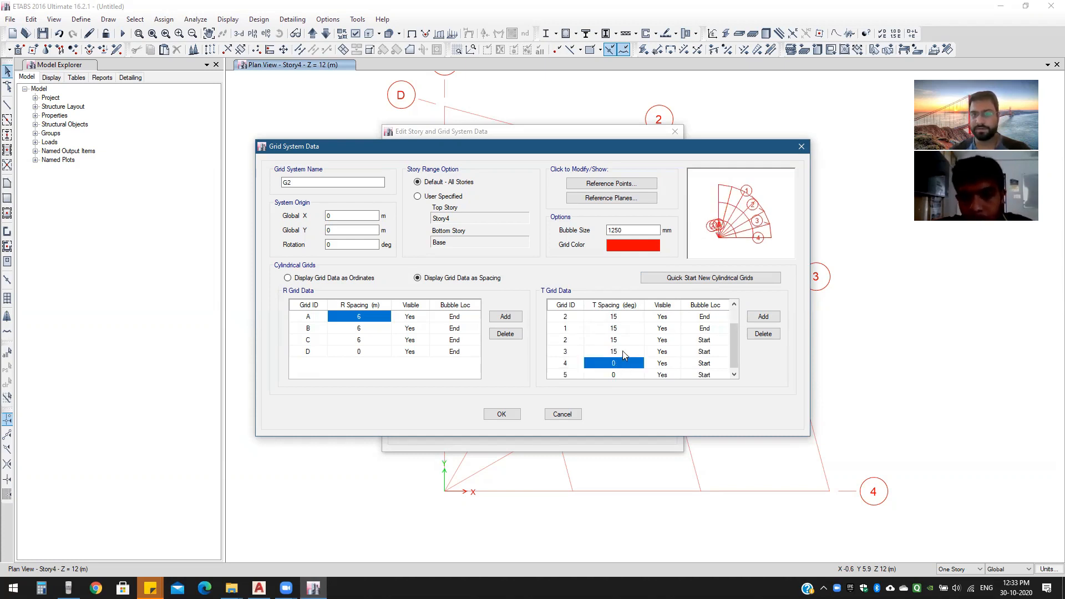
scroll(622, 364, "down", 1)
type("15")
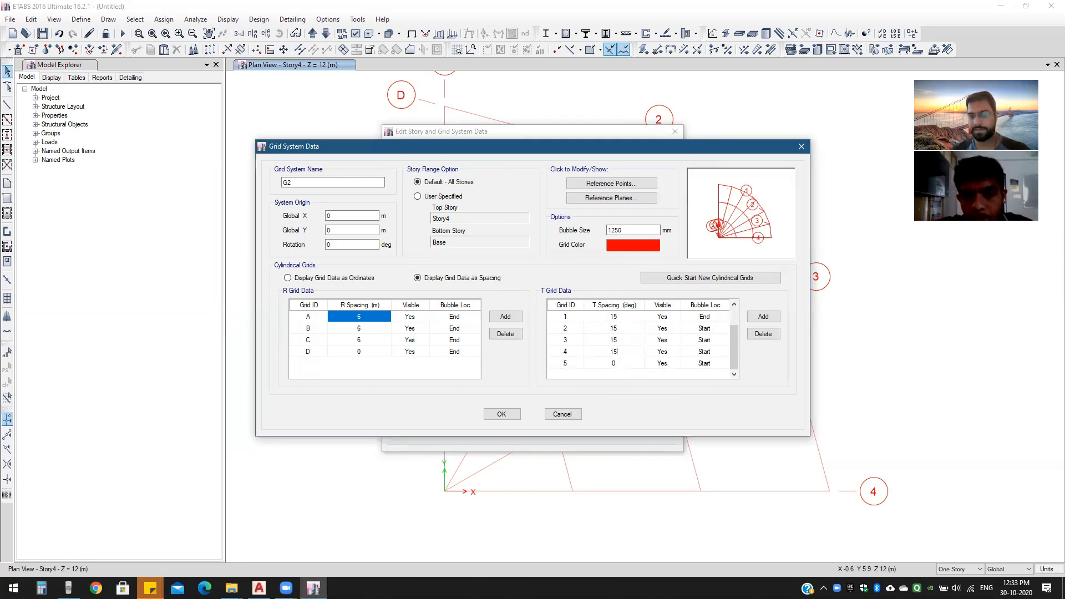
left_click(613, 358)
Step: Rename the first three T grids 1, 2 and 3 in row order
scroll(610, 352, "up", 1)
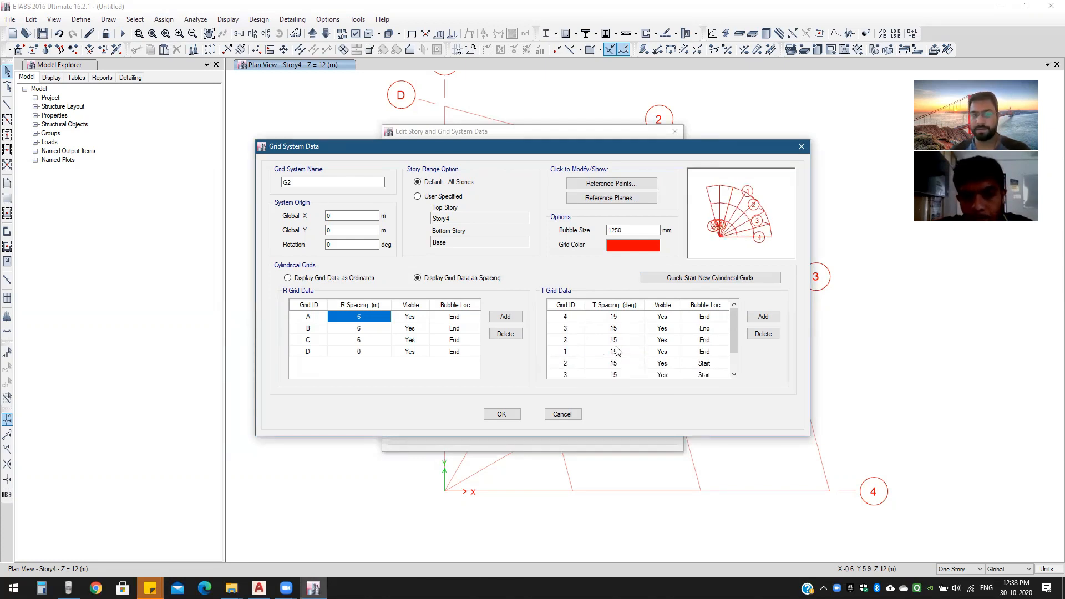
left_click(572, 318)
type("1")
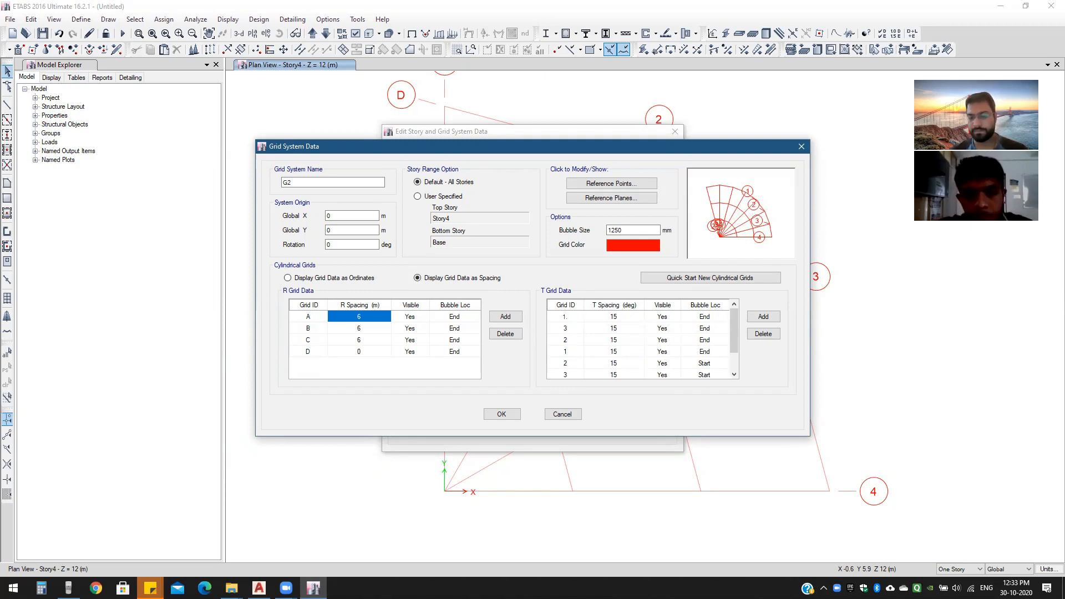
left_click(574, 327)
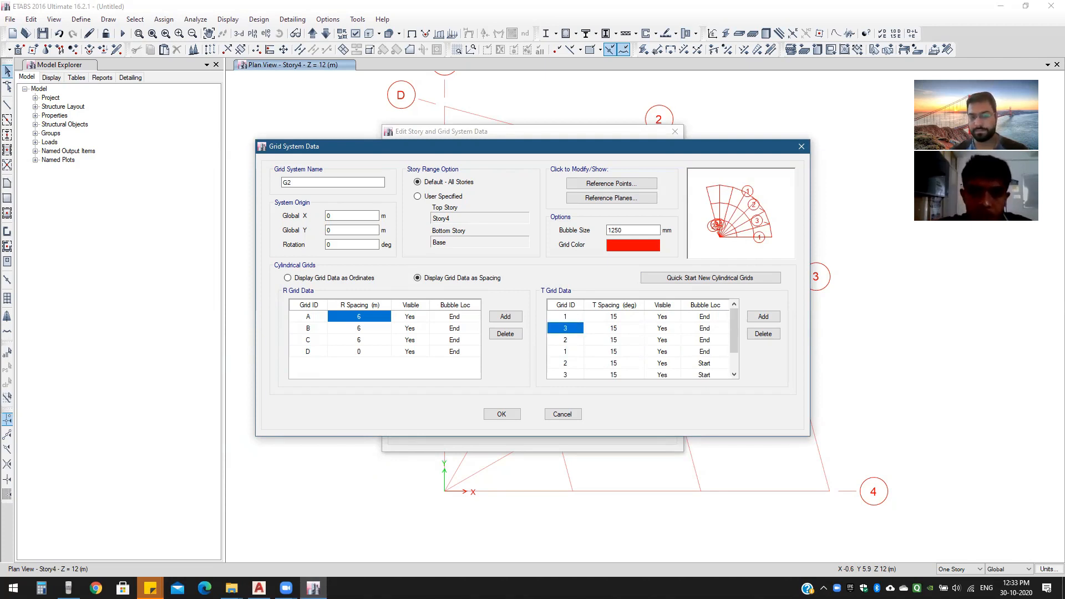
type("2")
left_click(574, 339)
type("3")
Step: Rename the remaining five T grids 4, 5, 6, 7 and 8 in row order
left_click(577, 350)
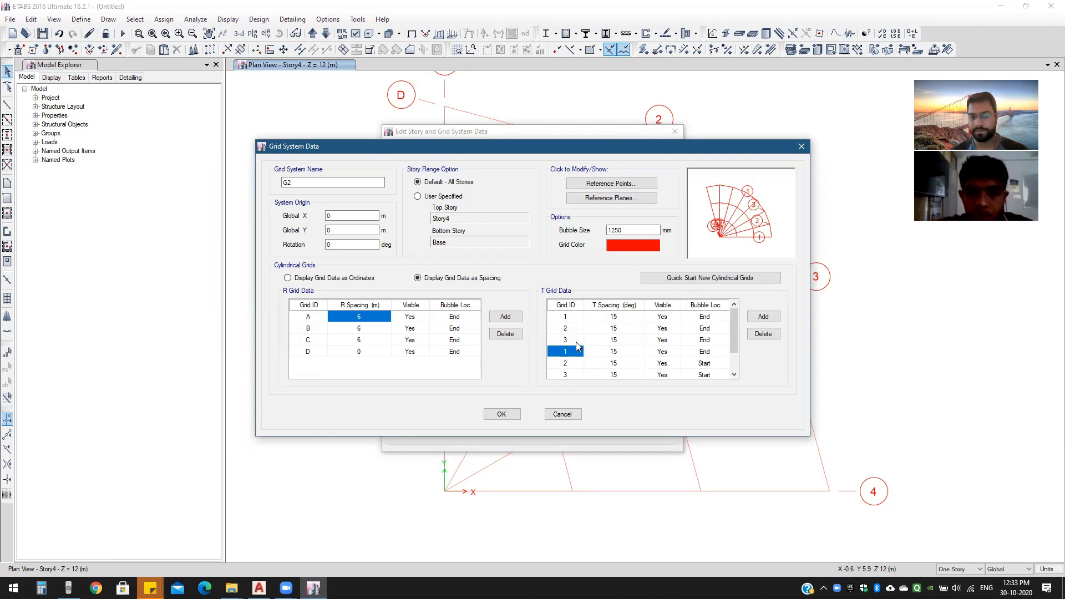
type("4")
key("Return")
type("5")
key("Return")
type("6")
key("Return")
type("7")
key("Return")
type("8")
key("Return")
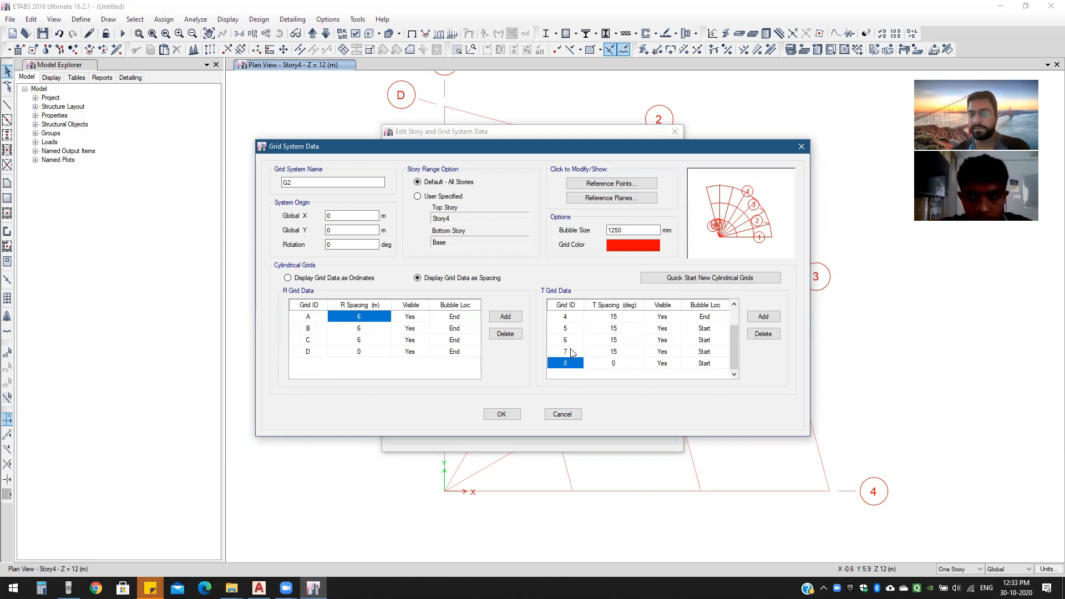
Step: Add three more T grids below grid 8
left_click(572, 353)
left_click(572, 356)
left_click(572, 362)
scroll(572, 361, "up", 1)
left_click(574, 321)
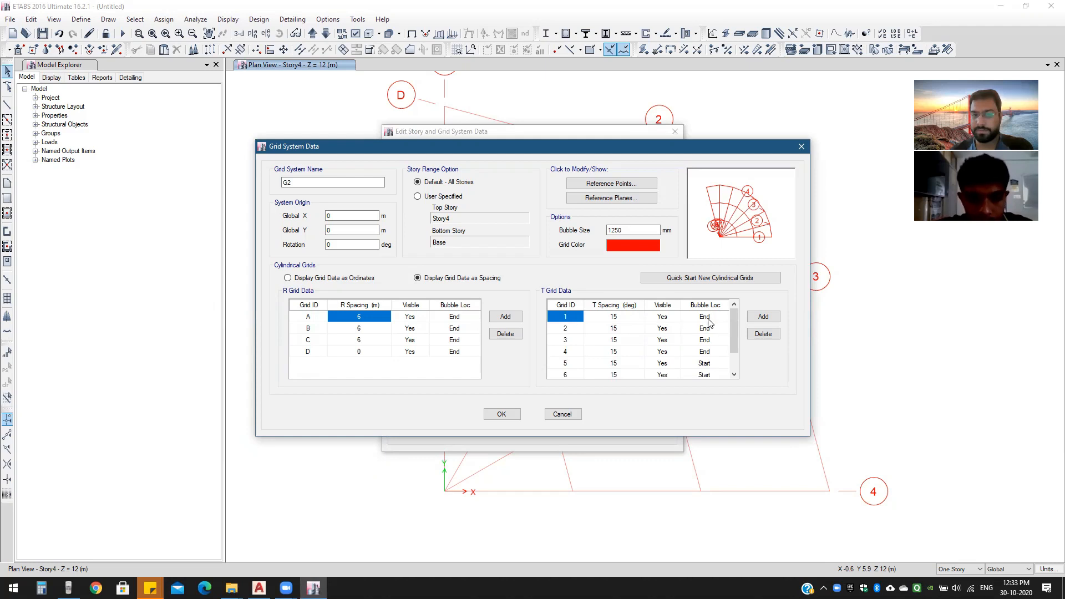
left_click(750, 319)
left_click(751, 319)
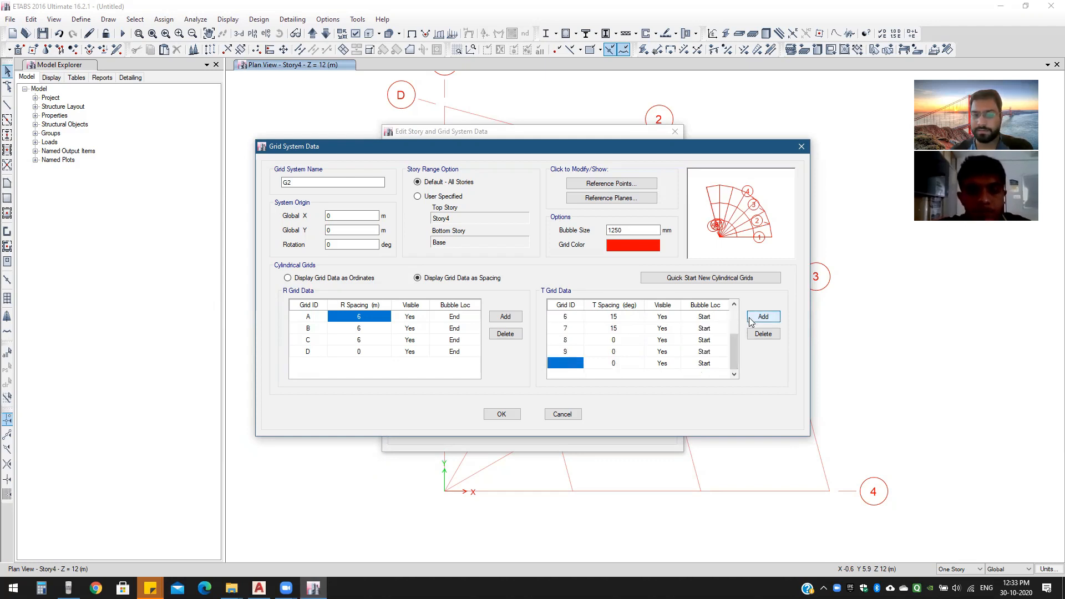
left_click(751, 321)
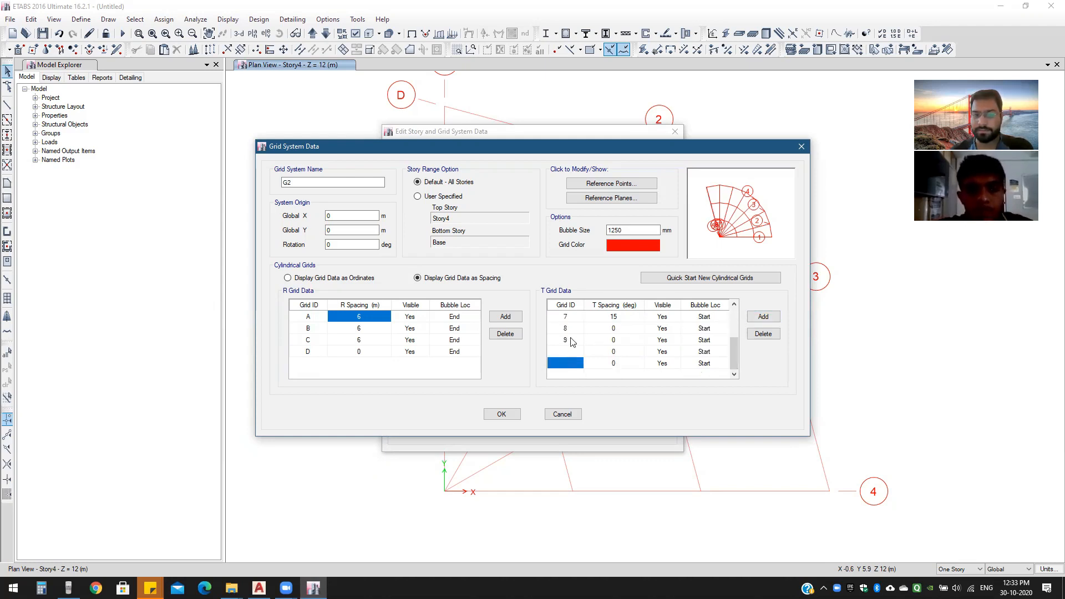
Step: Set the T spacing of grid 8 to 15 degrees
left_click(578, 340)
left_click(613, 329)
type("15")
Step: Name the two unnamed T grids below grid 9 as 10 and 11
left_click(576, 341)
left_click(574, 352)
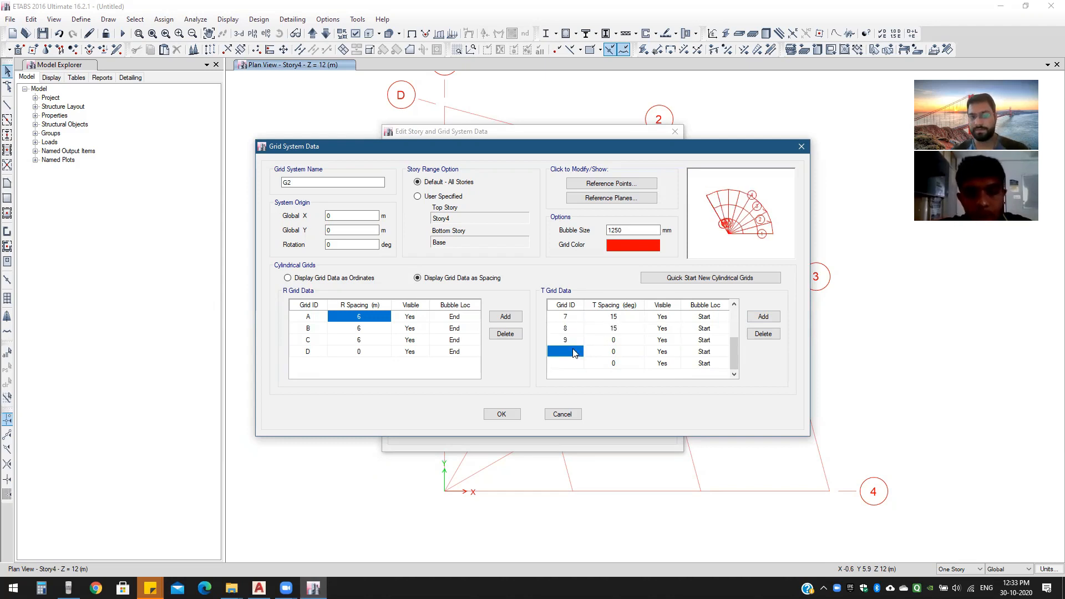
type("10")
key("Down")
type("11")
Step: Set the T spacing of grids 9 and 10 to 15 degrees
left_click(613, 340)
type("15")
left_click(620, 352)
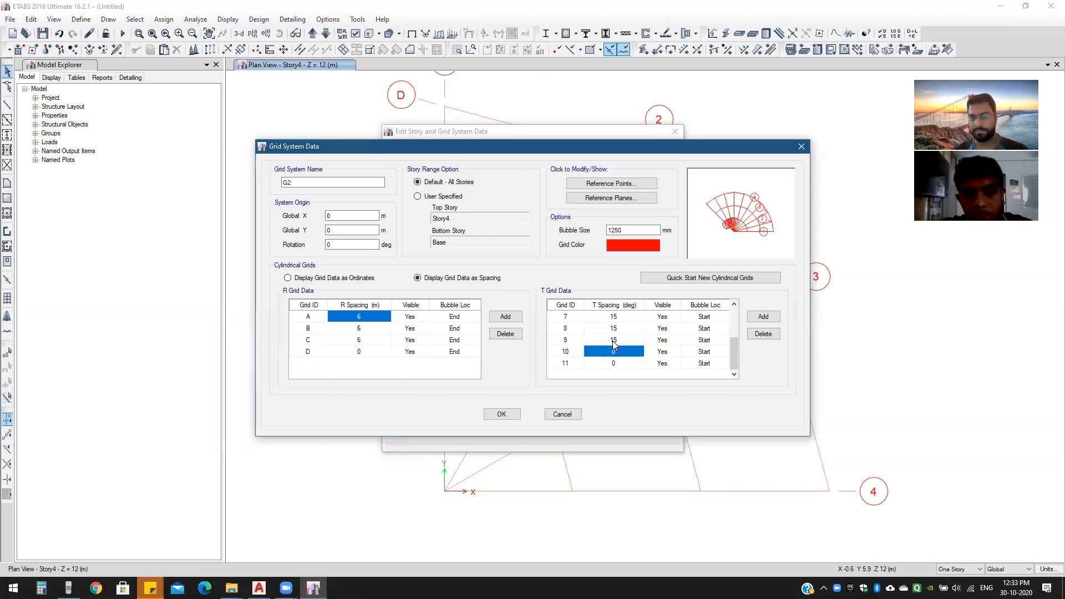
type("15")
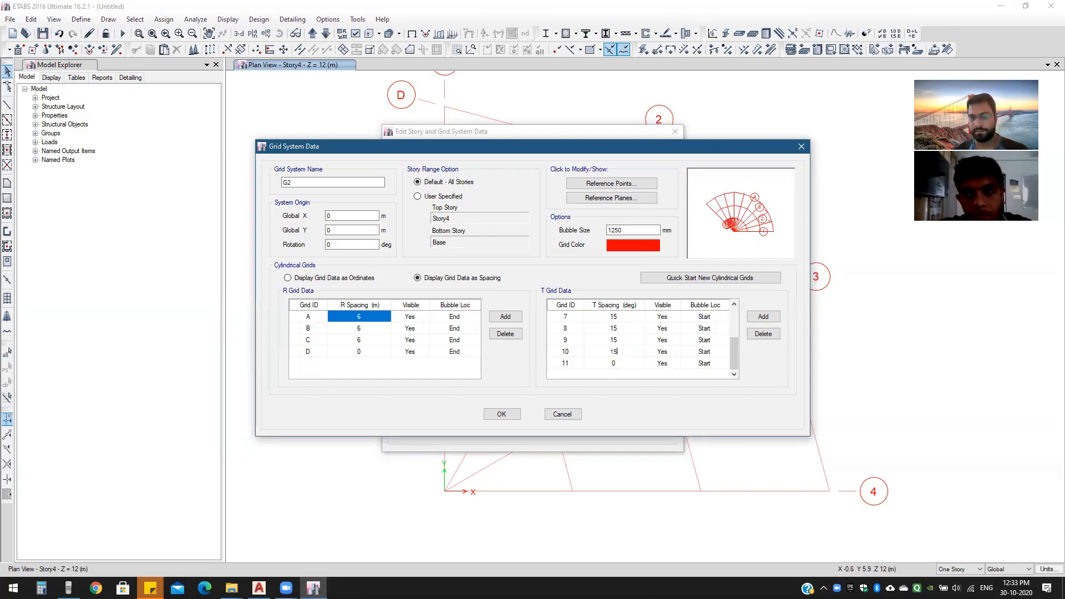
key("Down")
Step: Add two T grids below grid 11 and name them 12 and 13
left_click(570, 361)
double_click(755, 320)
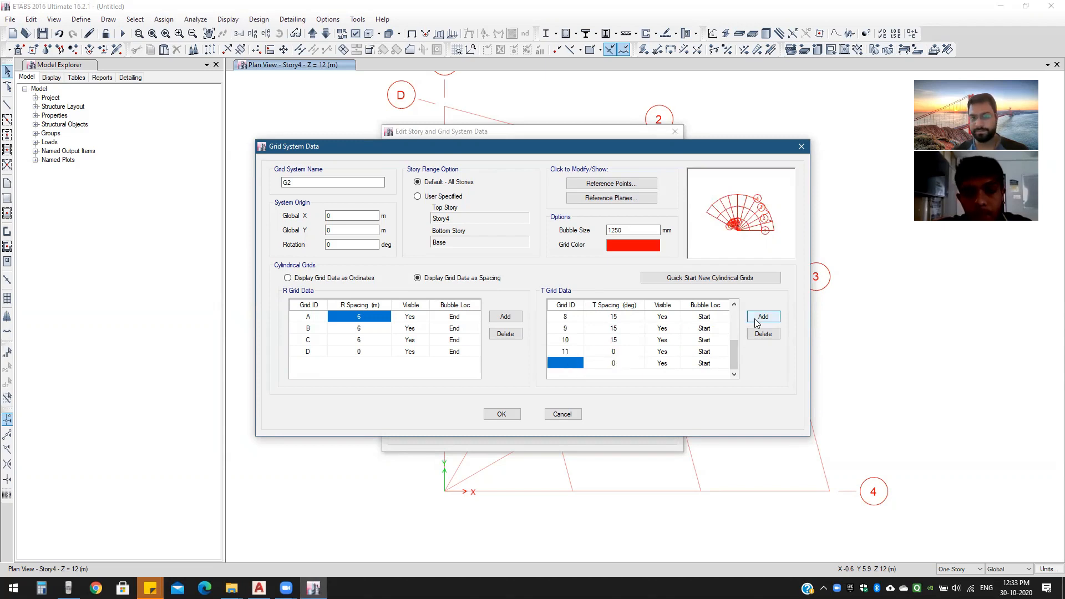
left_click(565, 352)
type("12")
left_click(576, 363)
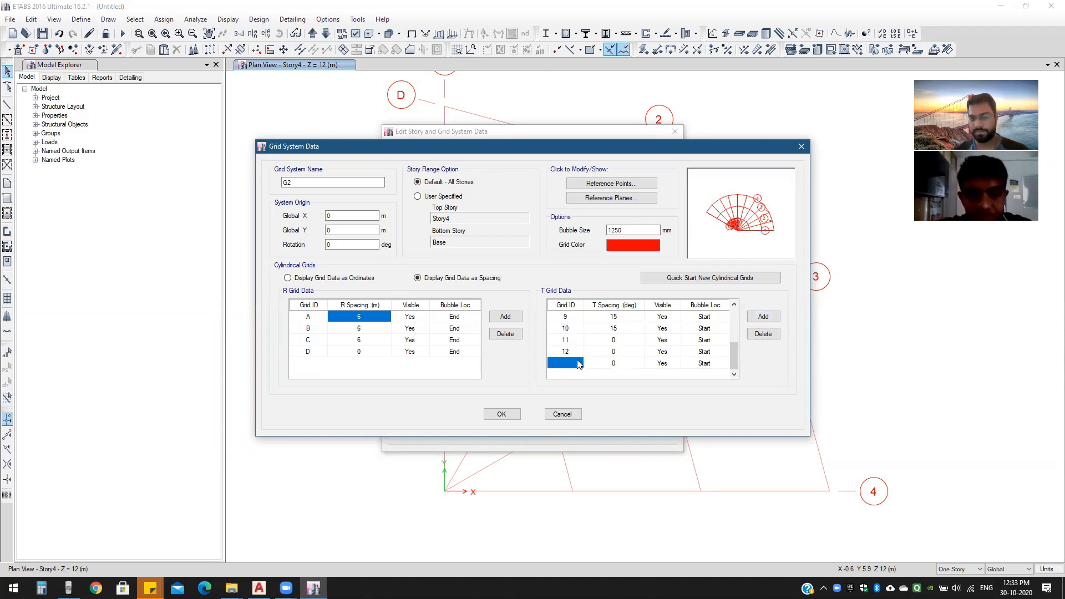
type("13")
Step: Set the T spacing of grids 11 and 12 to 15 degrees
left_click(625, 342)
type("15")
type("15")
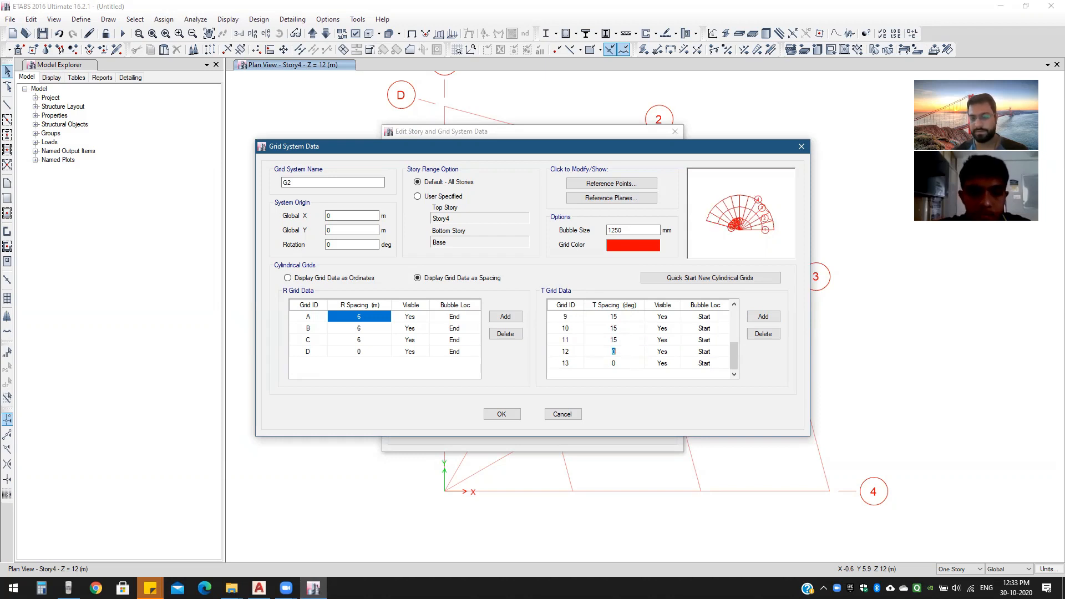
key("Return")
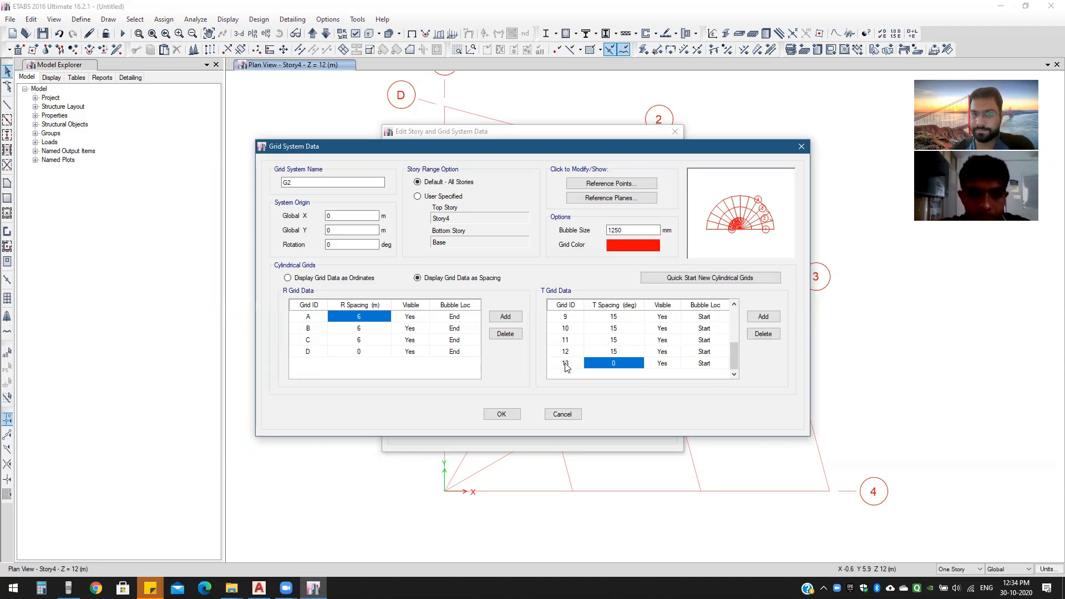
Step: Accept the G2 grid system changes and apply the story and grid system data to the model
left_click(502, 413)
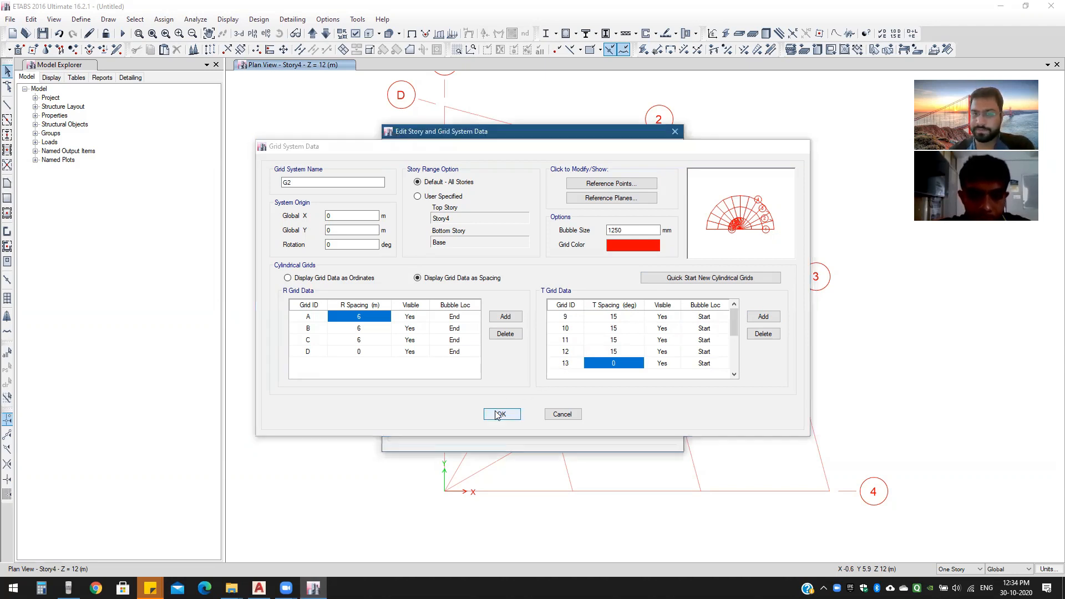
left_click(513, 415)
left_click(501, 428)
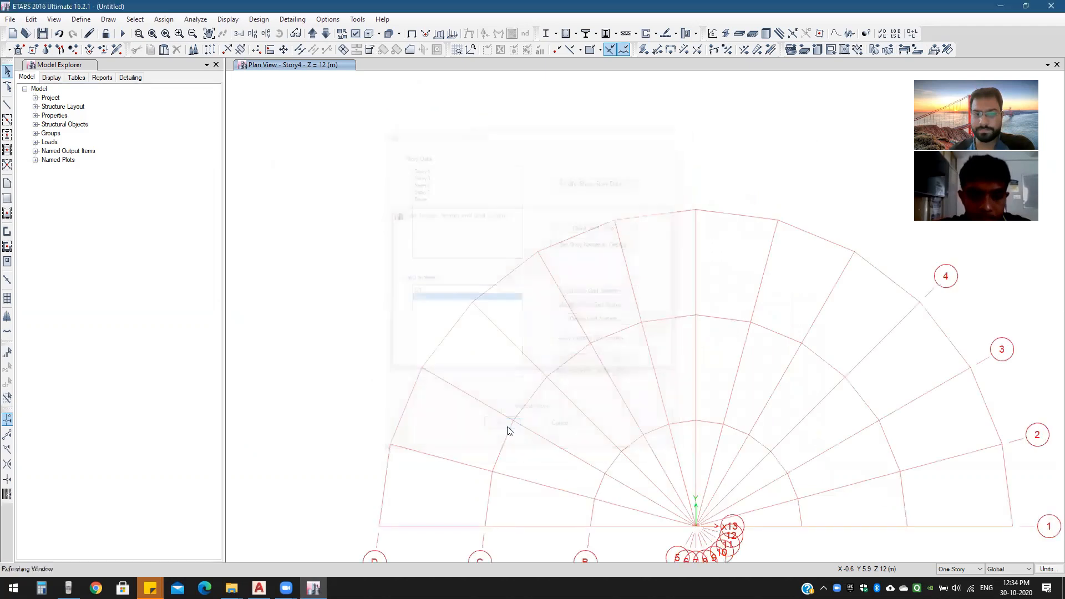
Step: Examine the cylindrical grid layout and the T grid bubbles around the origin in the Story4 plan view
right_click(561, 379)
left_click(483, 290)
scroll(491, 302, "down", 3)
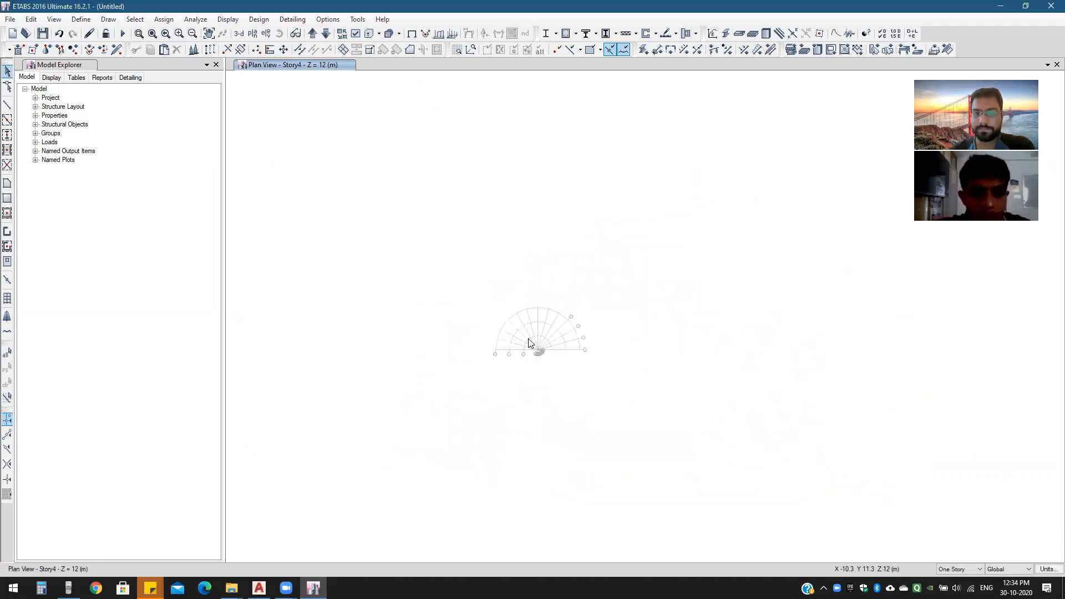
scroll(491, 303, "up", 3)
scroll(521, 332, "down", 1)
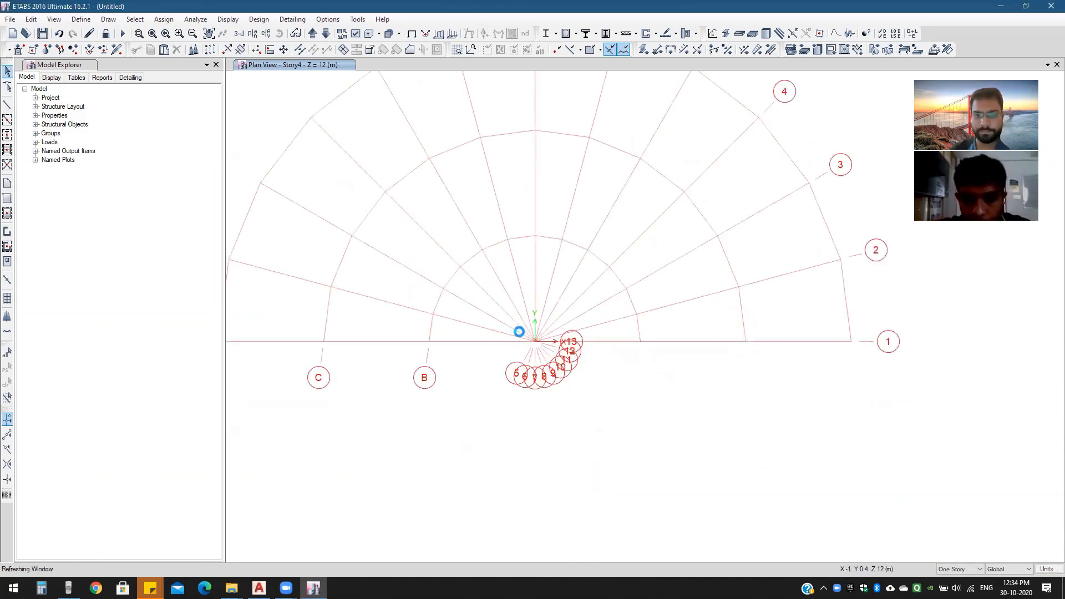
scroll(573, 386, "down", 3)
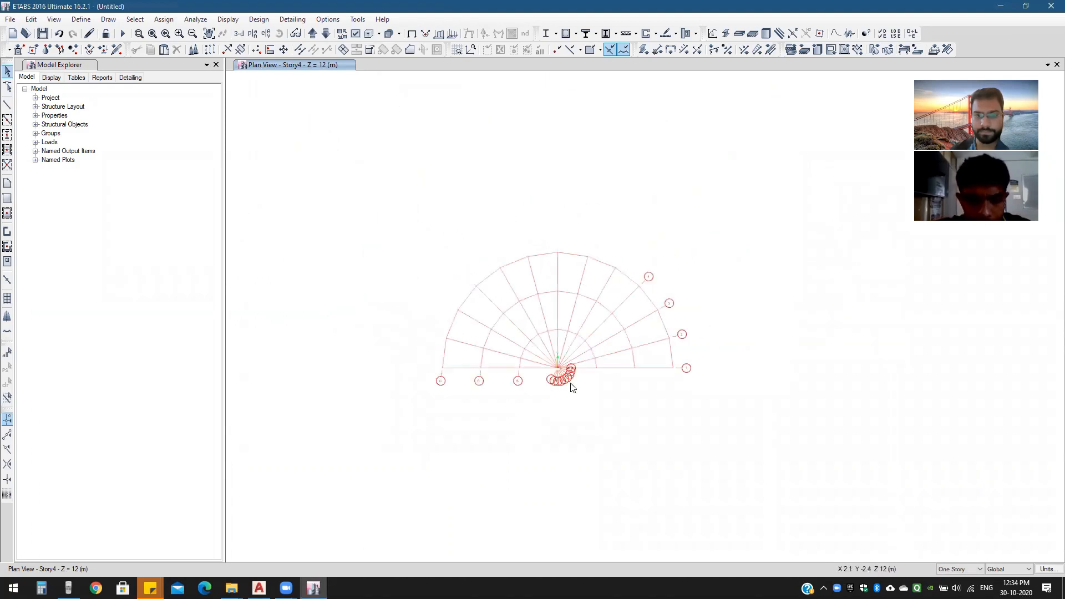
scroll(572, 386, "up", 3)
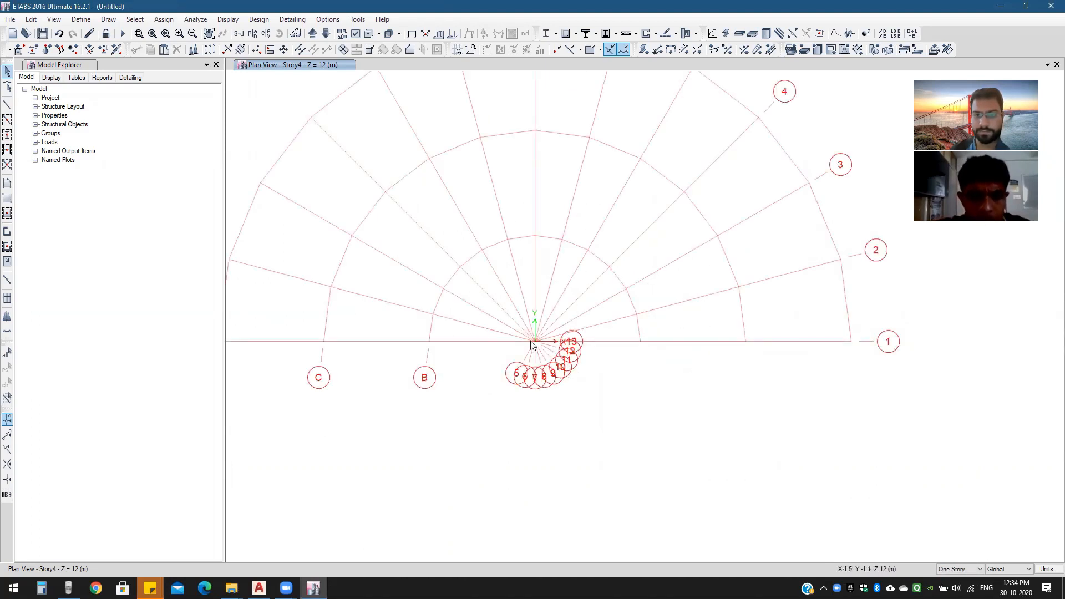
scroll(531, 345, "up", 2)
scroll(577, 355, "down", 2)
middle_click_drag(717, 347, 661, 349)
middle_click_drag(661, 269, 675, 311)
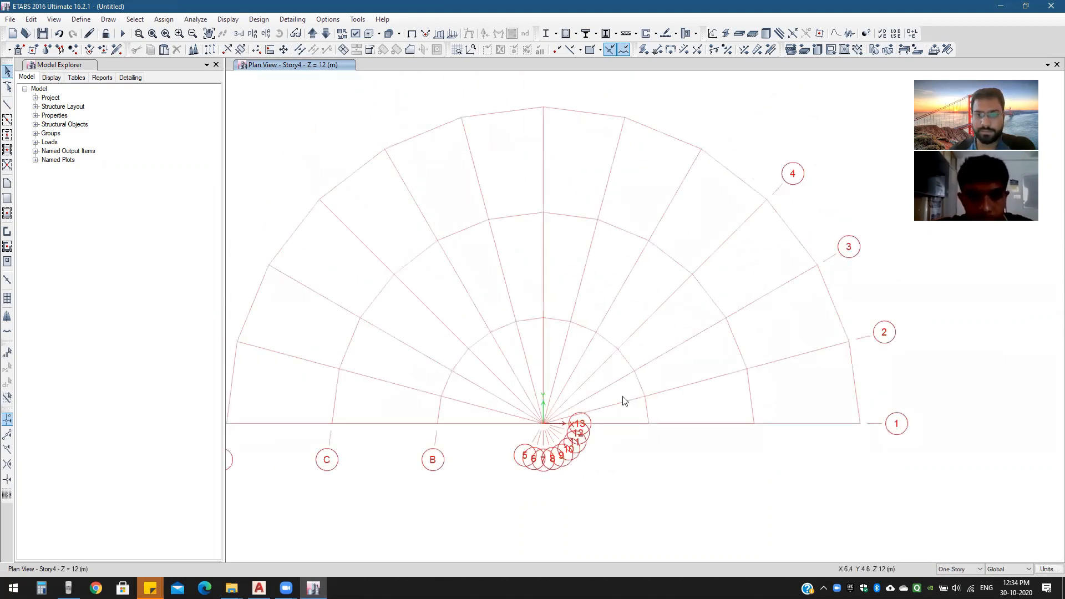
Step: Reopen the grid system data of G2 for modification from the plan view
right_click(551, 344)
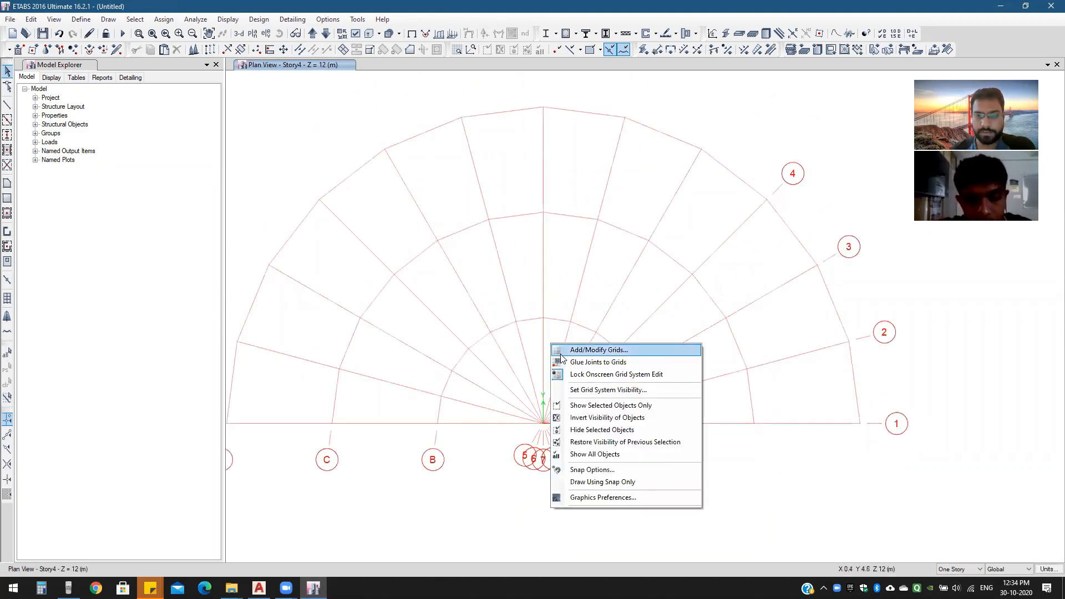
left_click(560, 354)
left_click(466, 297)
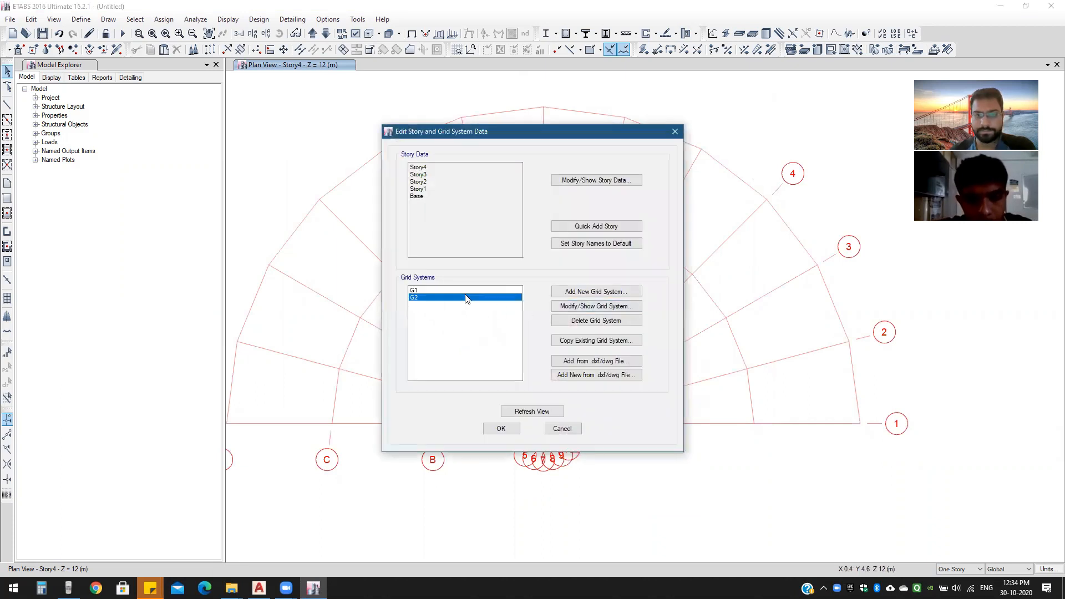
left_click(554, 306)
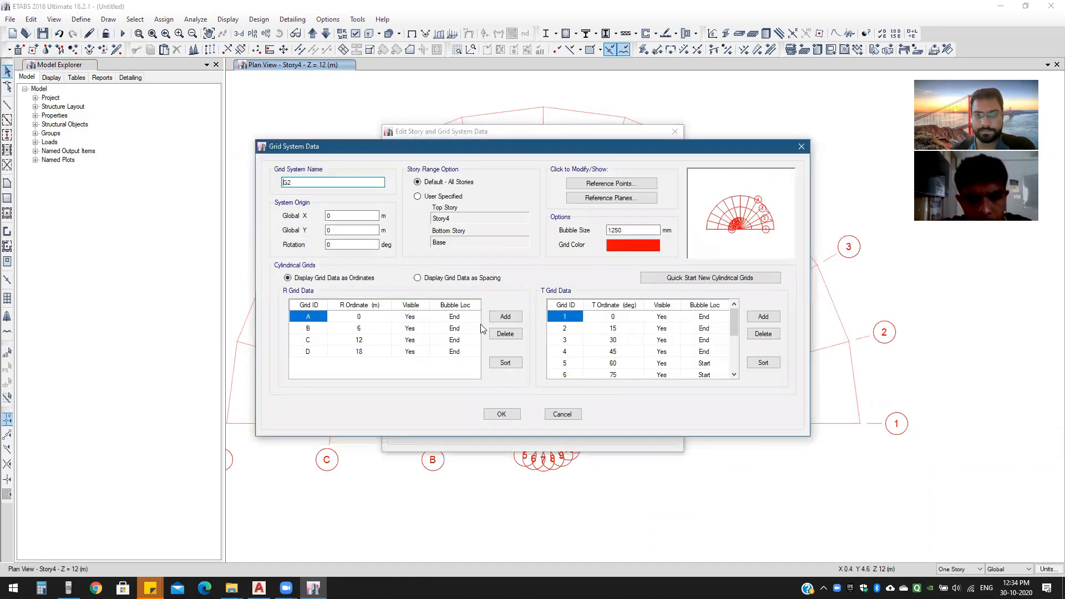
Step: Set the bubble location of T grids 5 and 6 to End in the G2 grid data
left_click(727, 322)
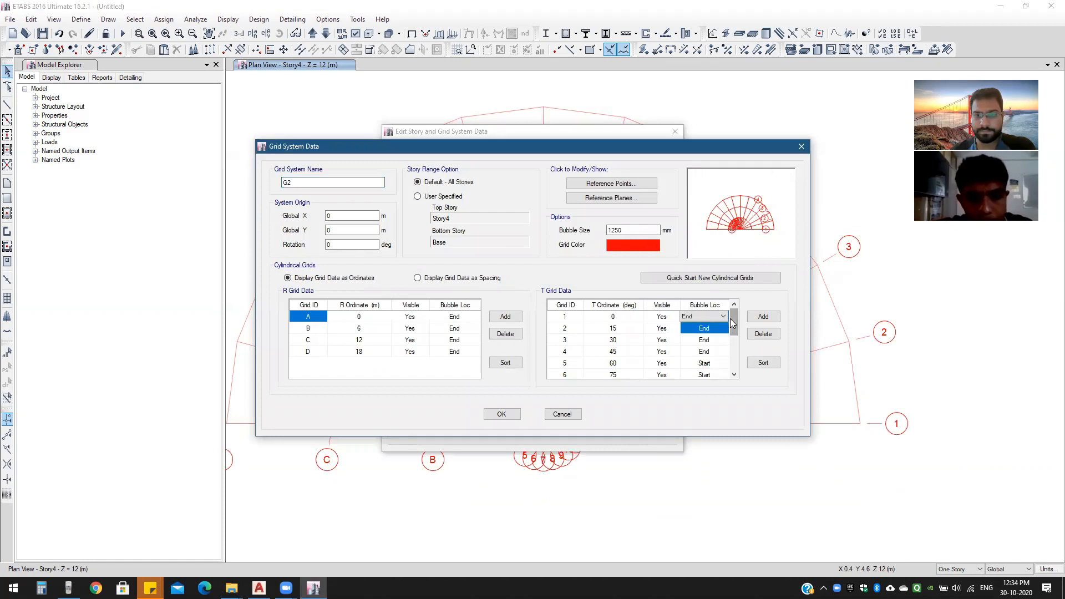
left_click(724, 362)
scroll(724, 363, "down", 2)
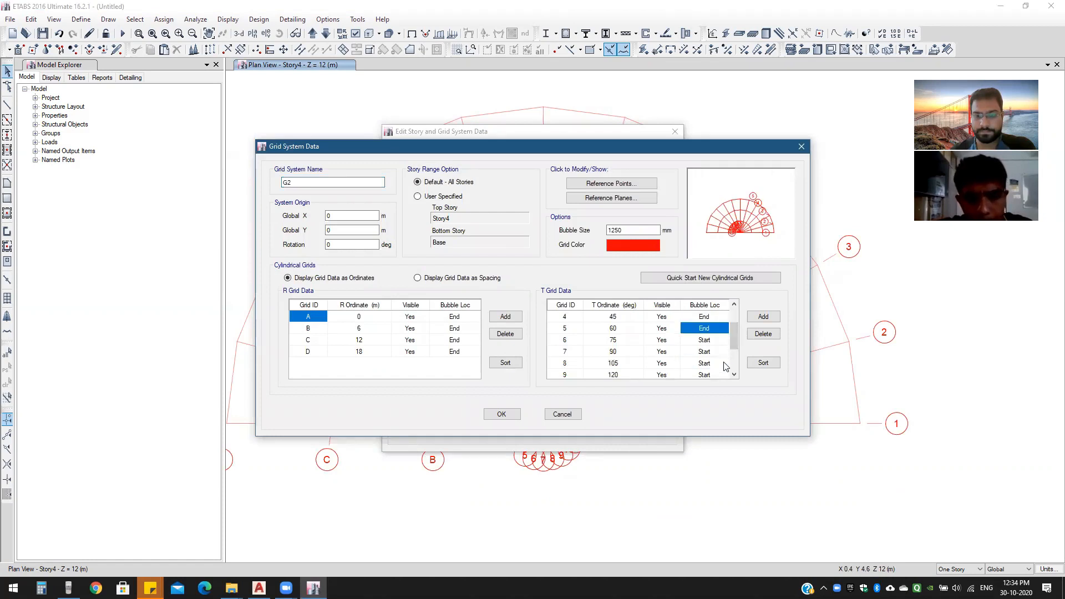
left_click_drag(716, 339, 714, 370)
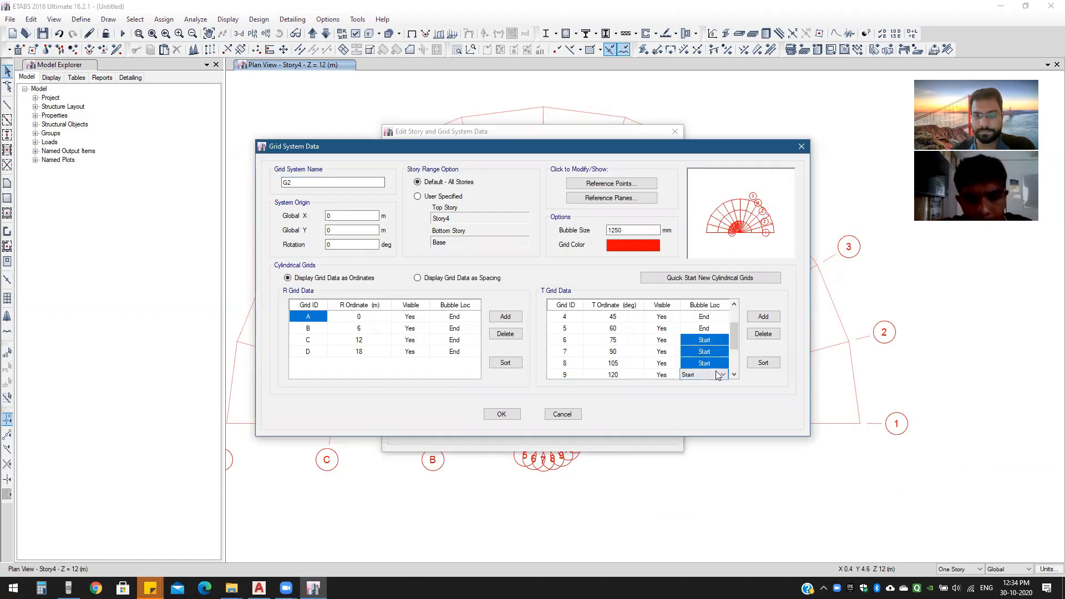
left_click(722, 341)
left_click(723, 340)
left_click(713, 359)
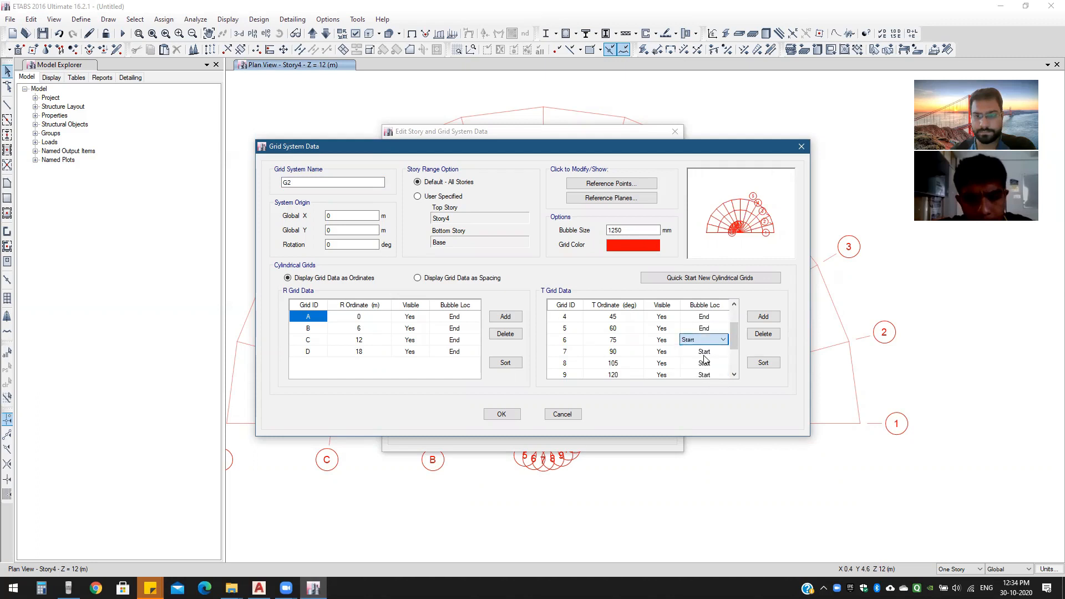
Step: Set the bubble location of T grids 7 and 8 to End
left_click(715, 353)
left_click(723, 351)
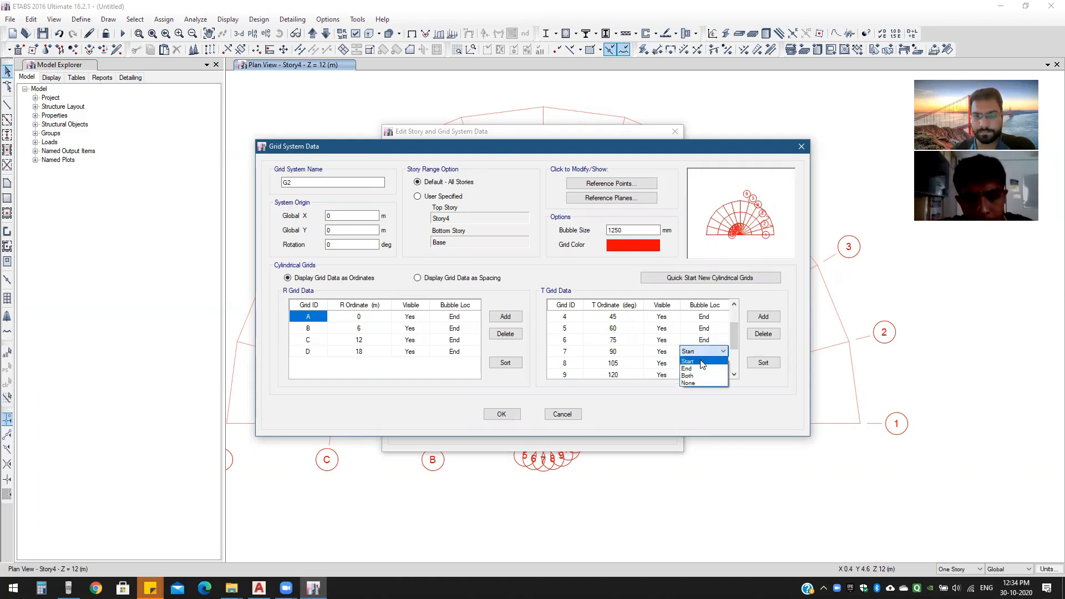
left_click(703, 368)
left_click(709, 363)
left_click(722, 363)
left_click(703, 380)
Step: Set the bubble location of T grids 9 and 10 to End
scroll(734, 334, "down", 1)
left_click(707, 340)
left_click(723, 339)
left_click(693, 358)
left_click(703, 351)
left_click(710, 351)
left_click(700, 368)
Step: Set the bubble location of T grids 11 and 12 to End
left_click(707, 363)
left_click(713, 364)
left_click(700, 380)
left_click(708, 367)
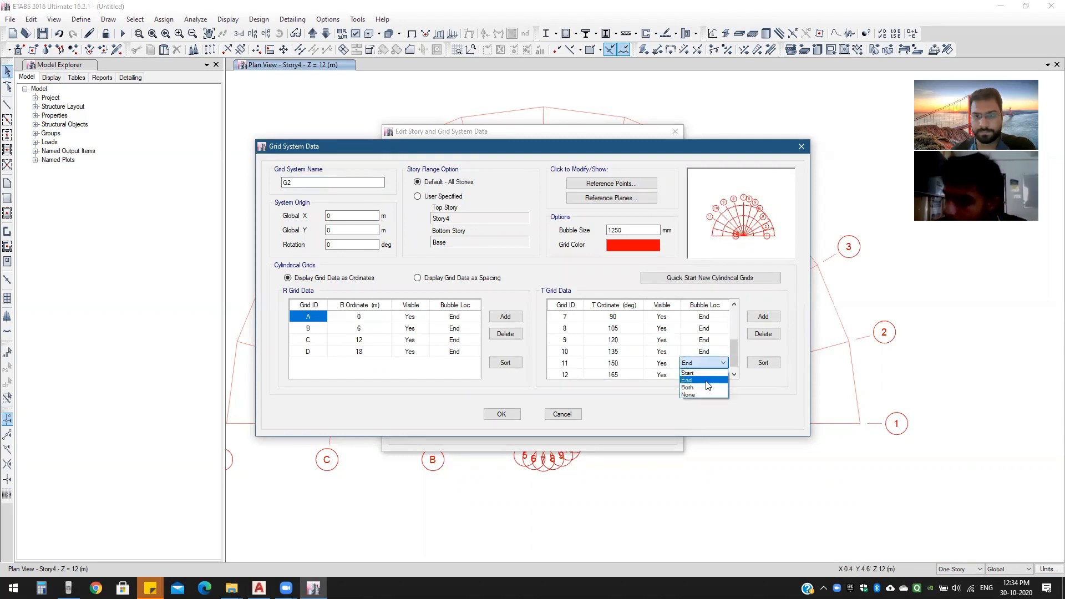
left_click(706, 382)
left_click_drag(731, 353, 731, 360)
left_click(703, 351)
left_click(706, 351)
left_click(710, 351)
left_click(697, 368)
Step: Set the bubble location of T grid 13 to End and apply the grid system and story data changes to the model
left_click(703, 362)
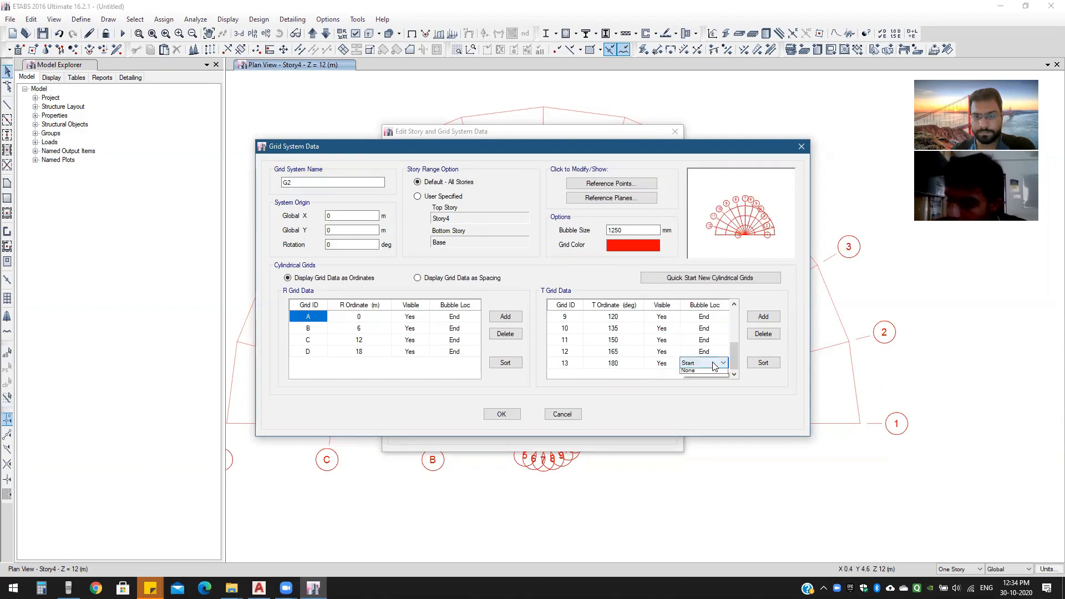
left_click(710, 362)
left_click(693, 380)
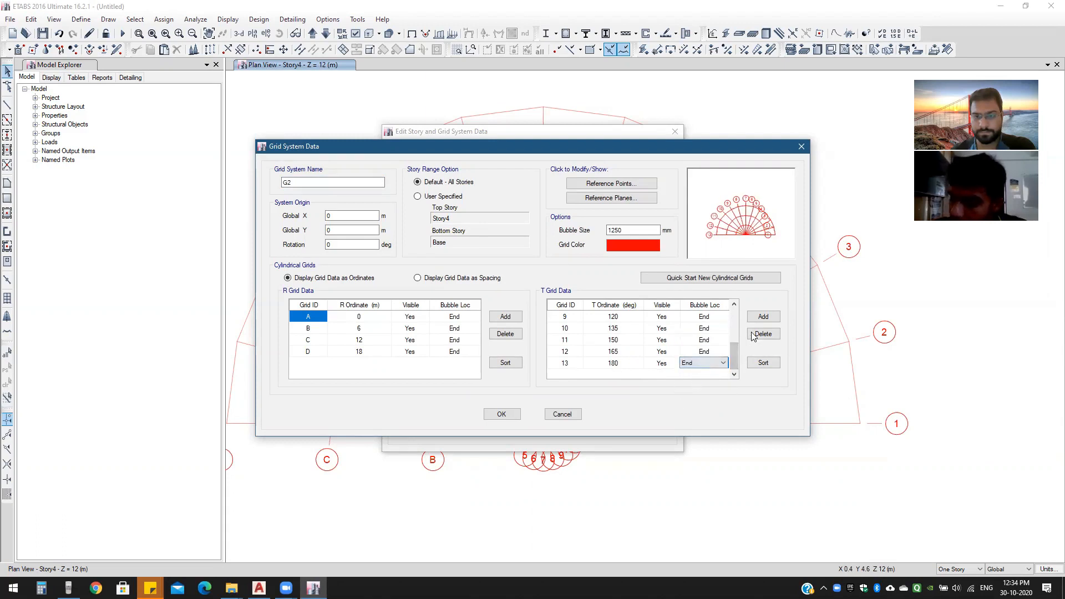
left_click(499, 415)
left_click(500, 428)
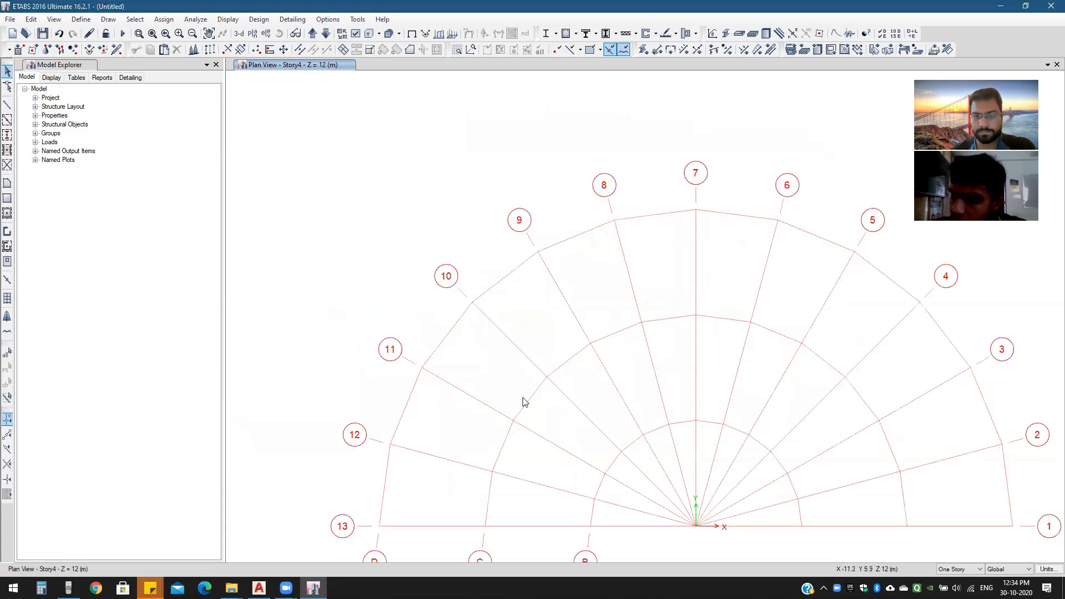
Step: Draw a dimension line in the Story4 plan along outer grid D between T grids 13 and 12, placed outside the grid
scroll(553, 324, "up", 3)
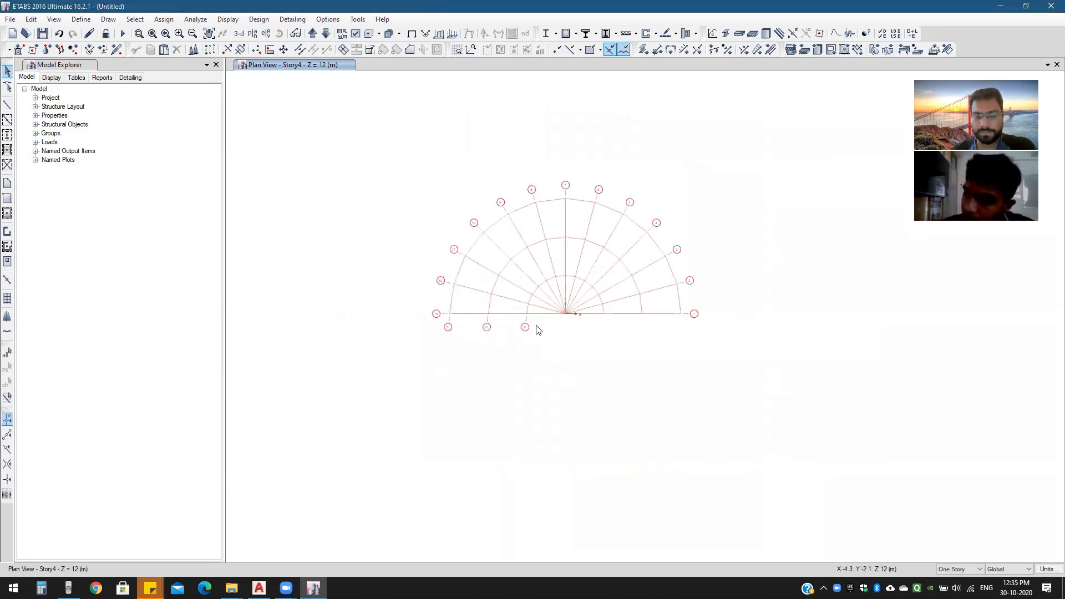
middle_click_drag(521, 306, 504, 328)
scroll(502, 314, "up", 3)
scroll(499, 310, "down", 3)
left_click(139, 34)
left_click_drag(361, 179, 756, 429)
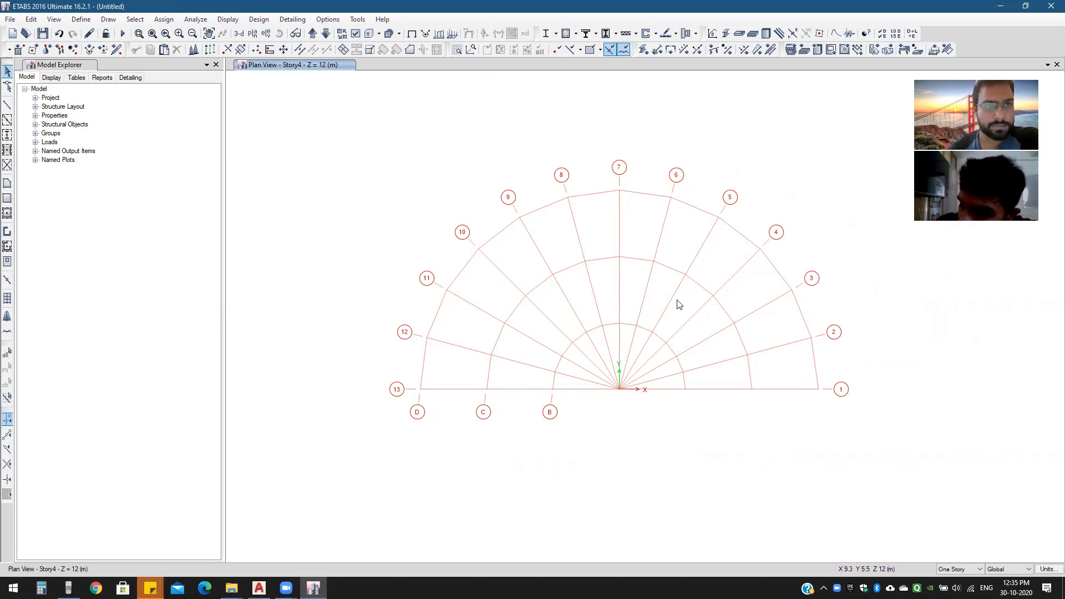
left_click(109, 20)
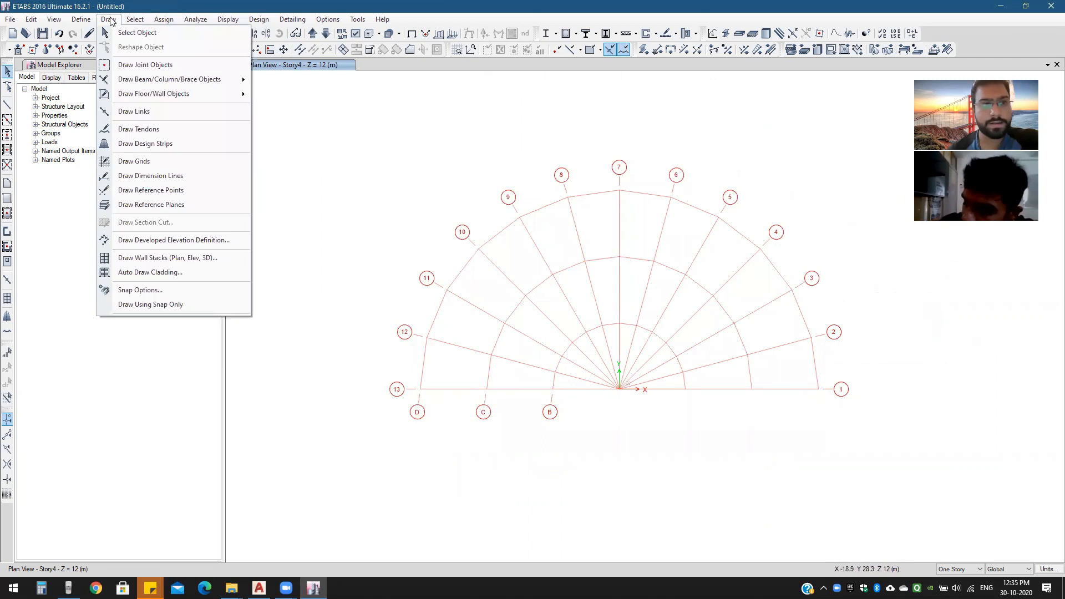
left_click(127, 176)
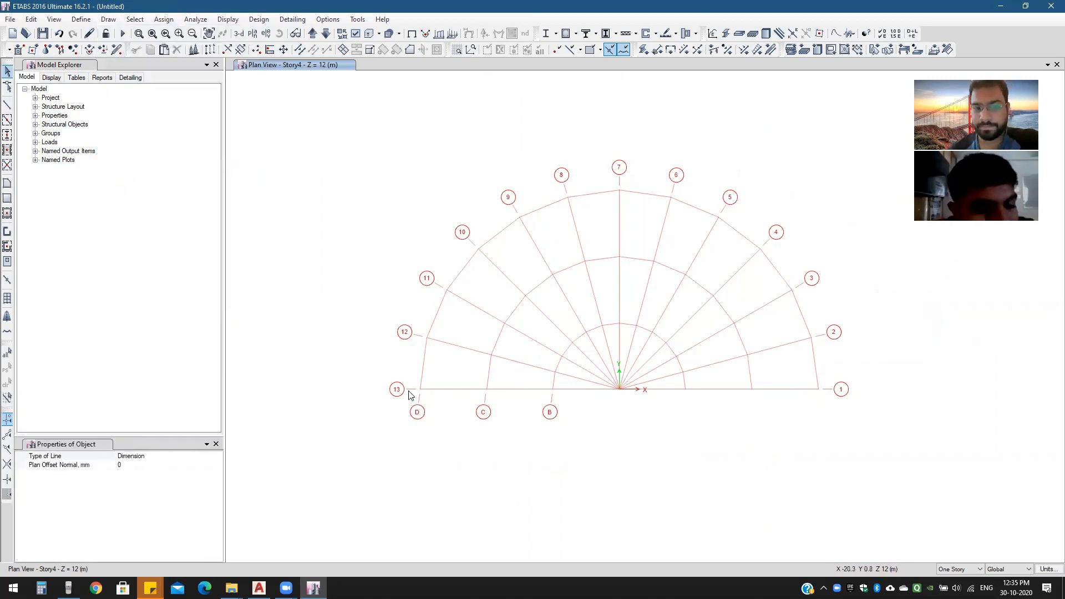
left_click(427, 379)
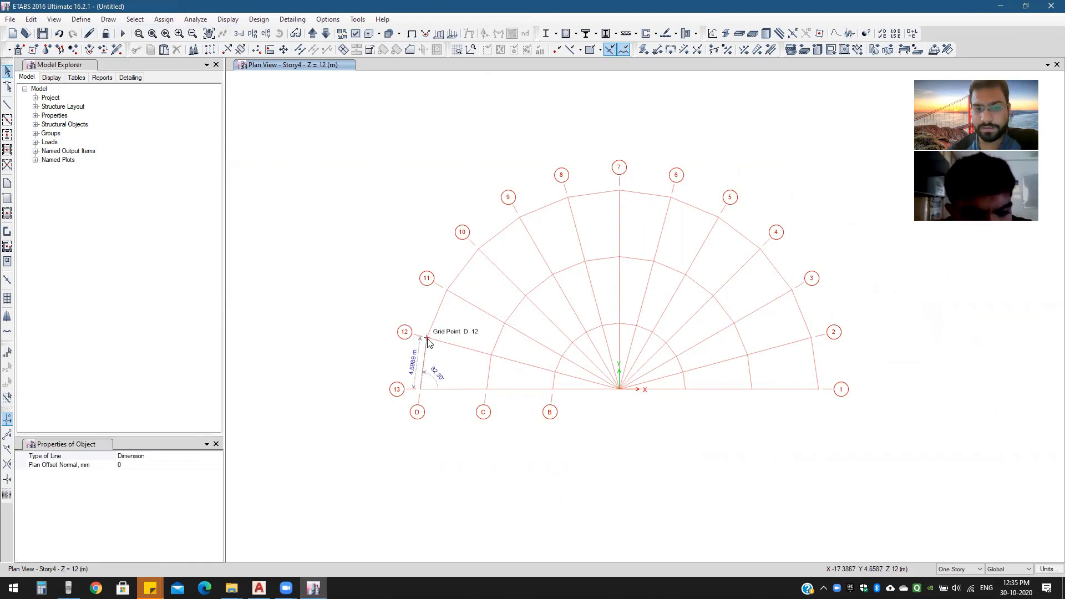
left_click(426, 339)
scroll(426, 347, "up", 4)
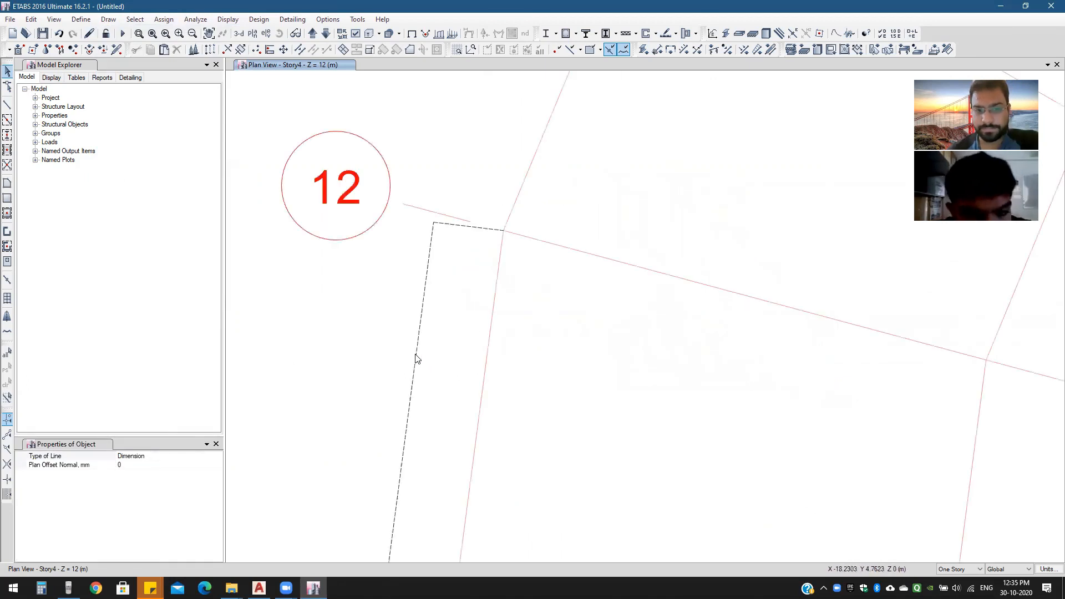
scroll(417, 358, "down", 2)
left_click(419, 358)
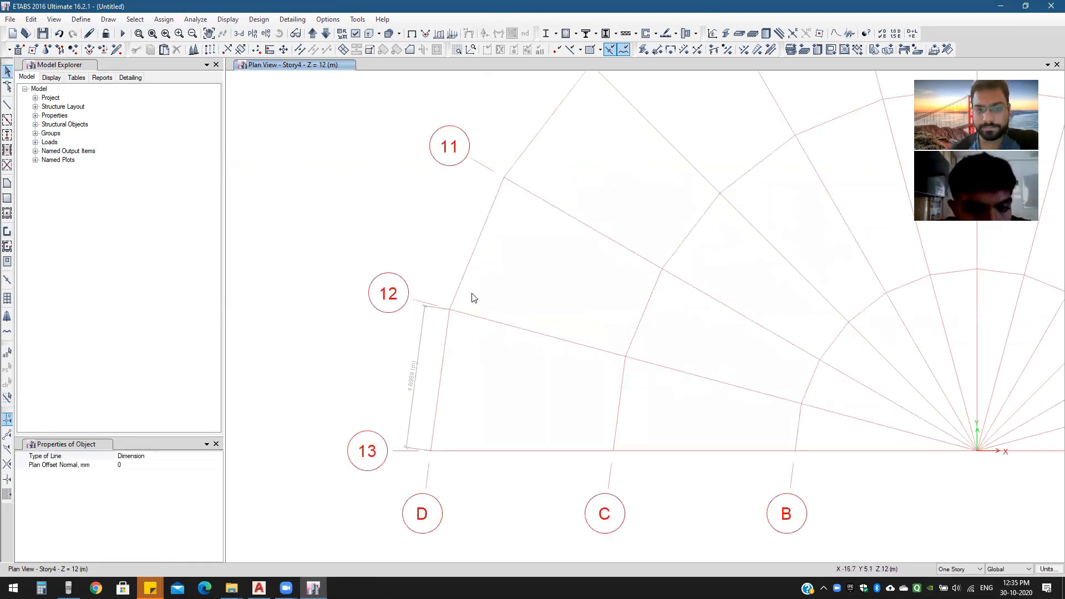
Step: Change the display color of dimensions to black and apply it
middle_click_drag(440, 354, 434, 281)
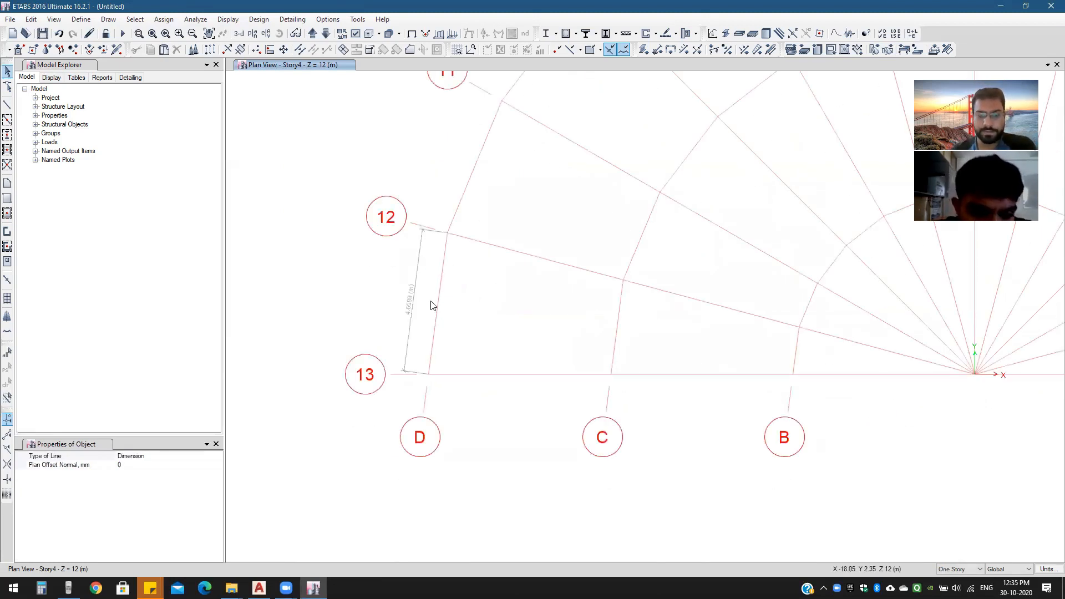
left_click(328, 19)
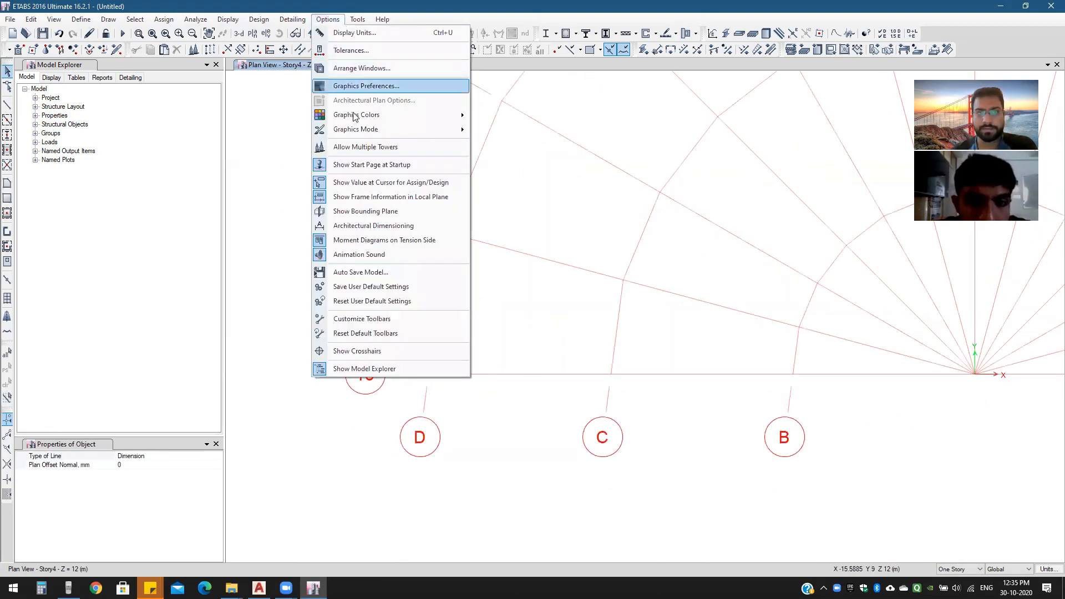
mouse_move(359, 115)
left_click(501, 116)
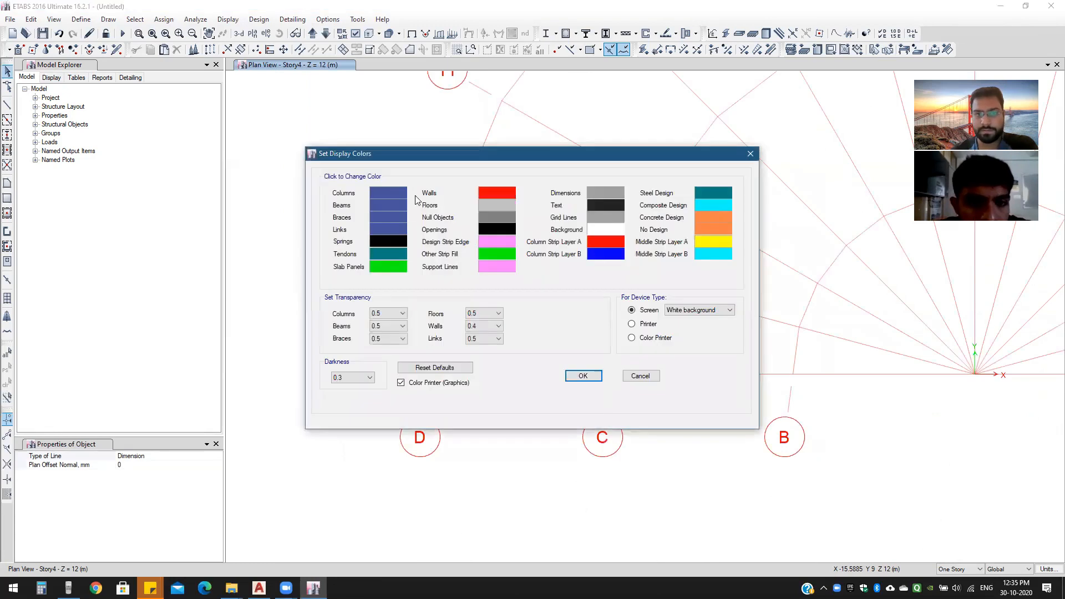
left_click(599, 194)
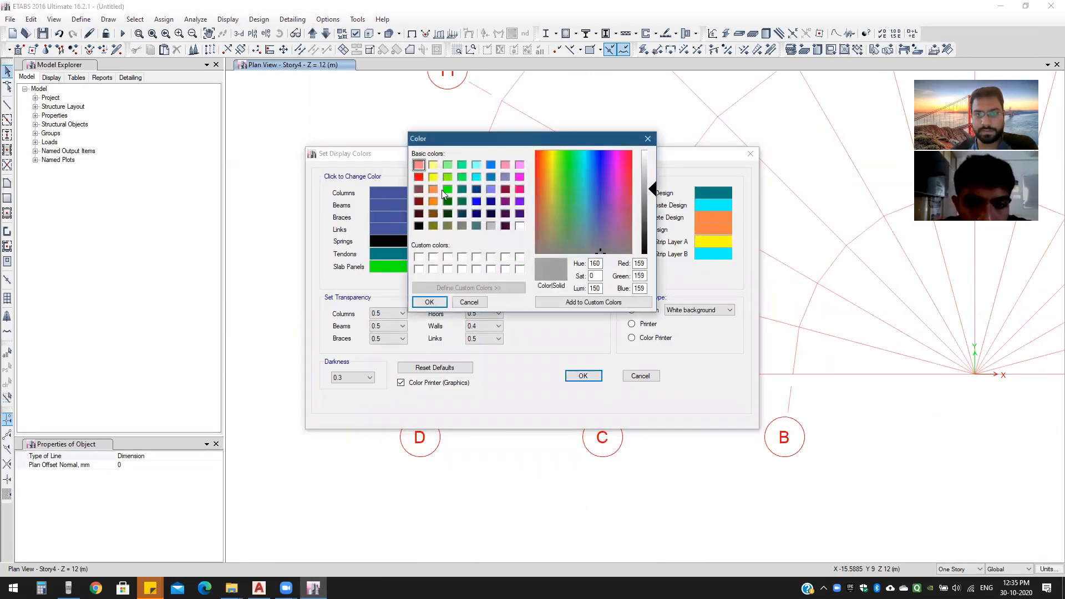
left_click(419, 226)
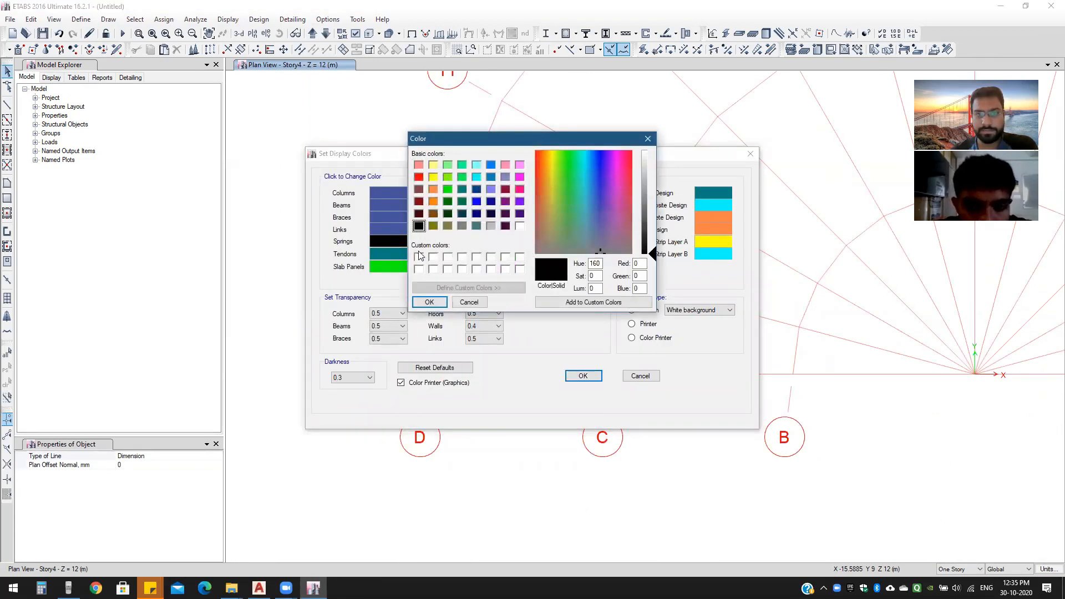
left_click(428, 302)
left_click(583, 375)
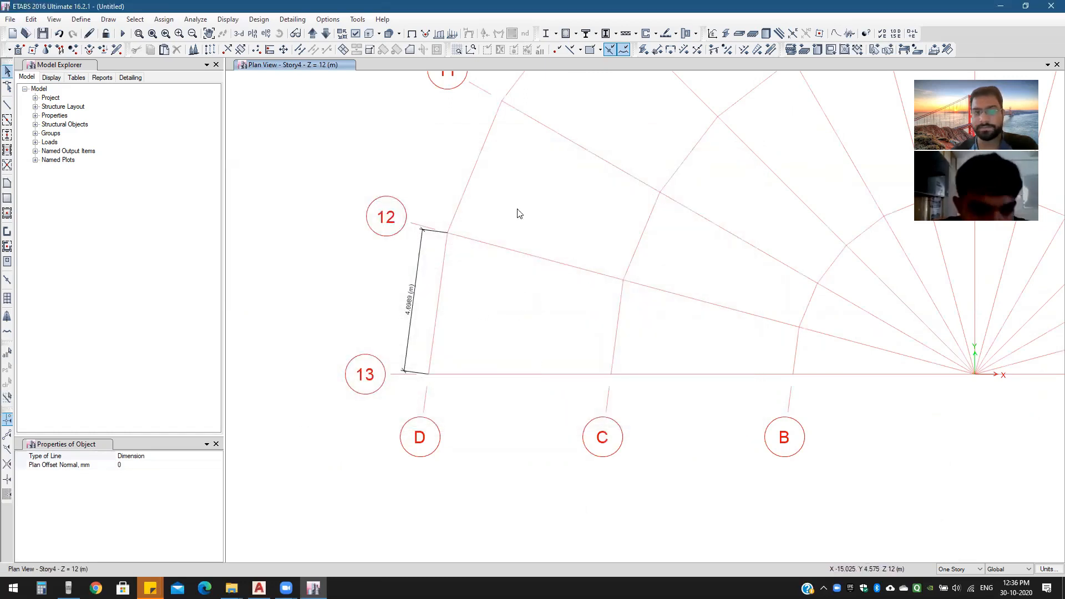
left_click(108, 22)
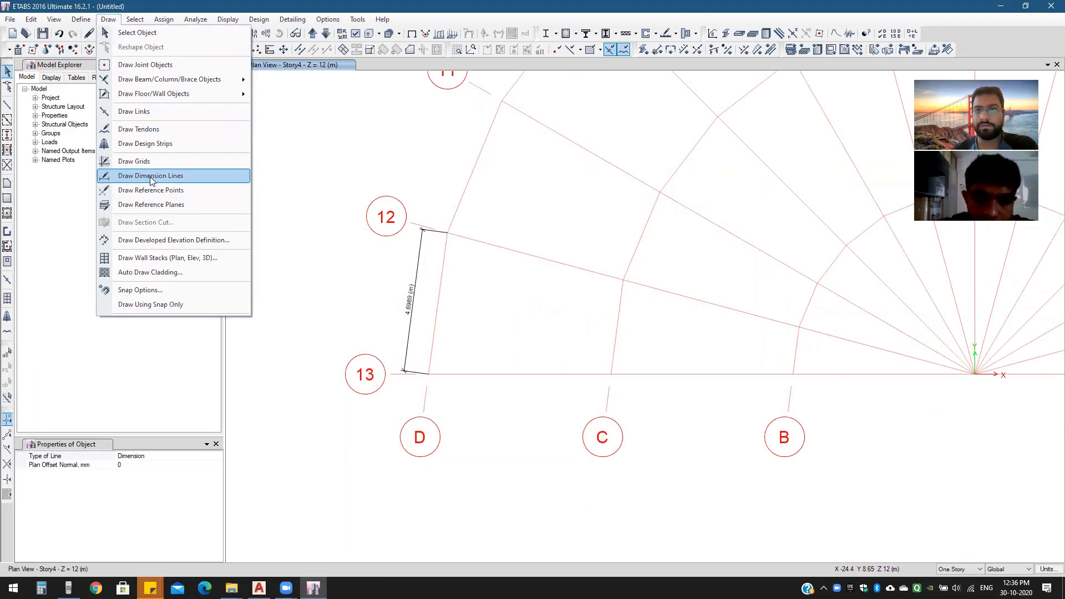
left_click(267, 13)
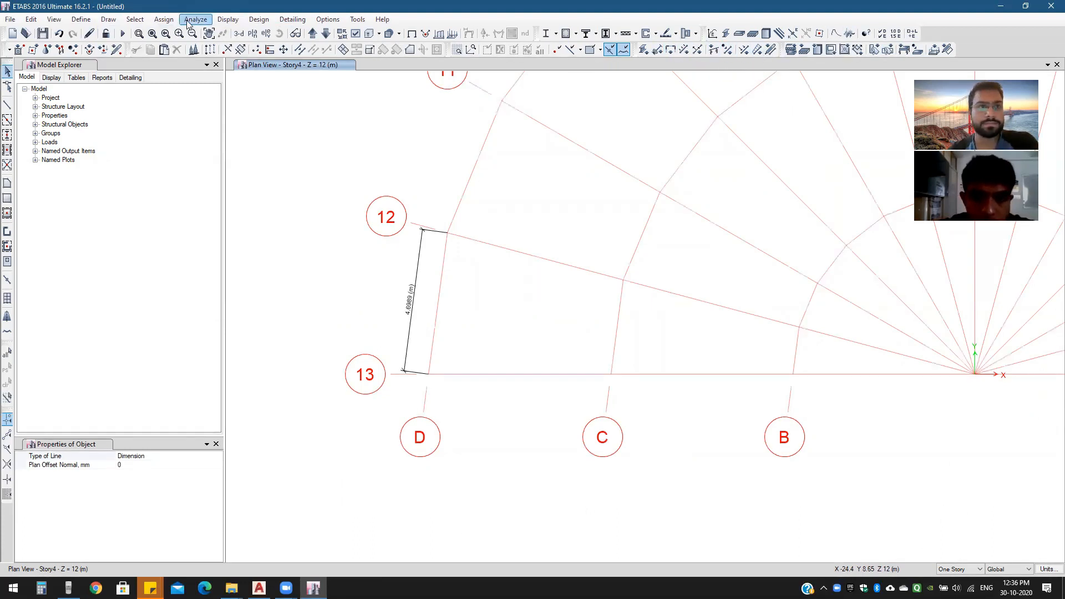
left_click(108, 19)
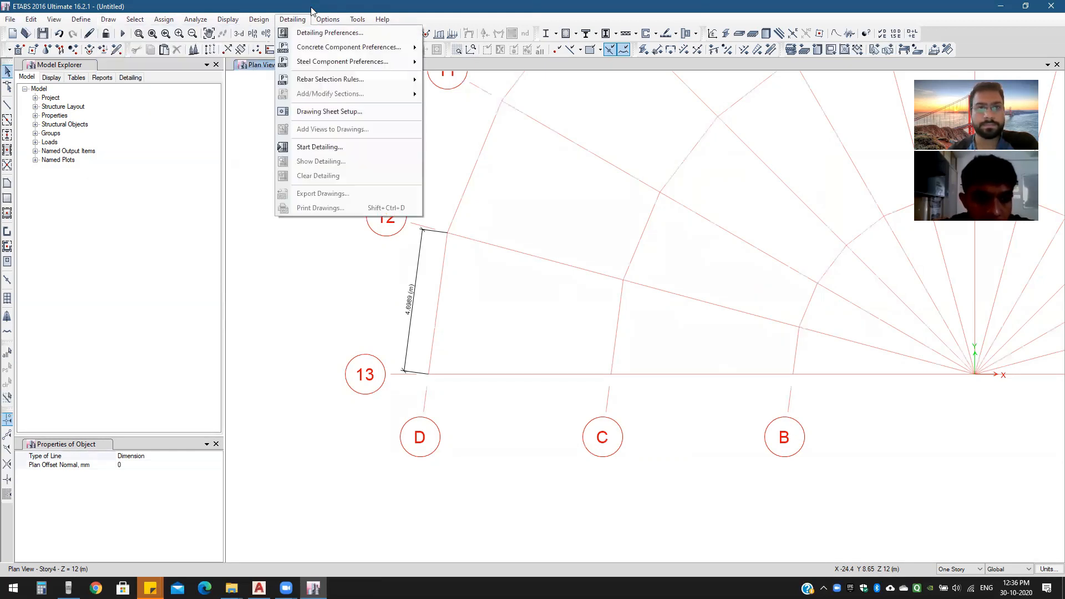
left_click(227, 66)
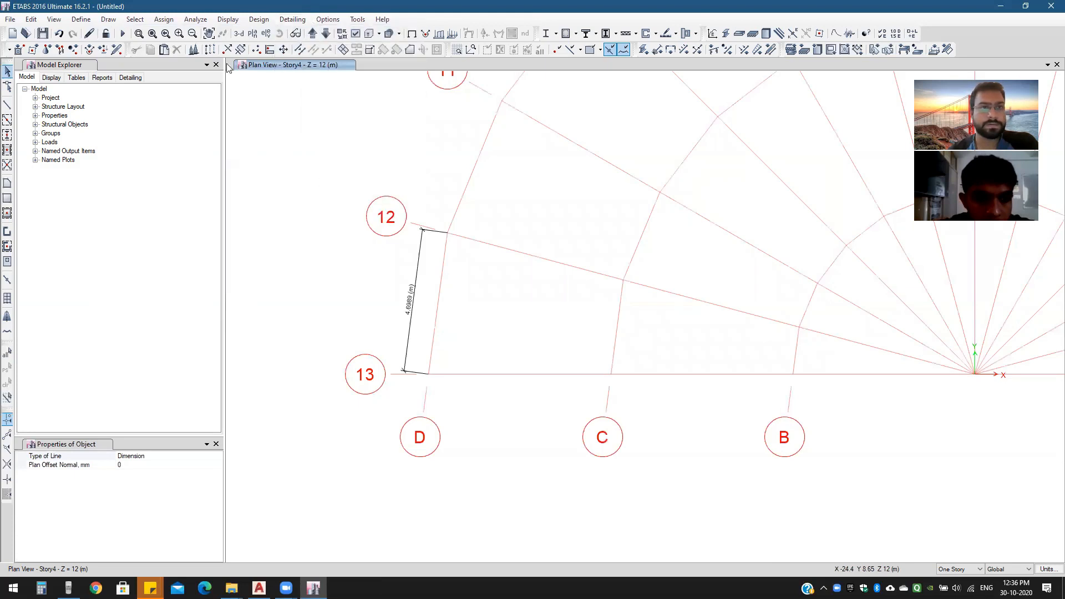
left_click(382, 20)
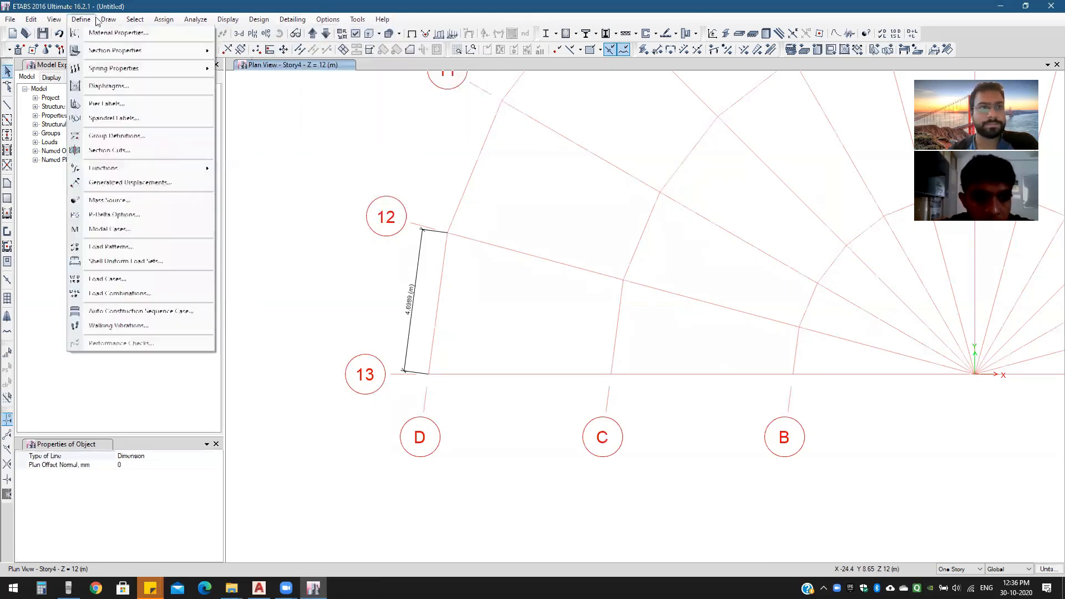
left_click(109, 20)
left_click(383, 19)
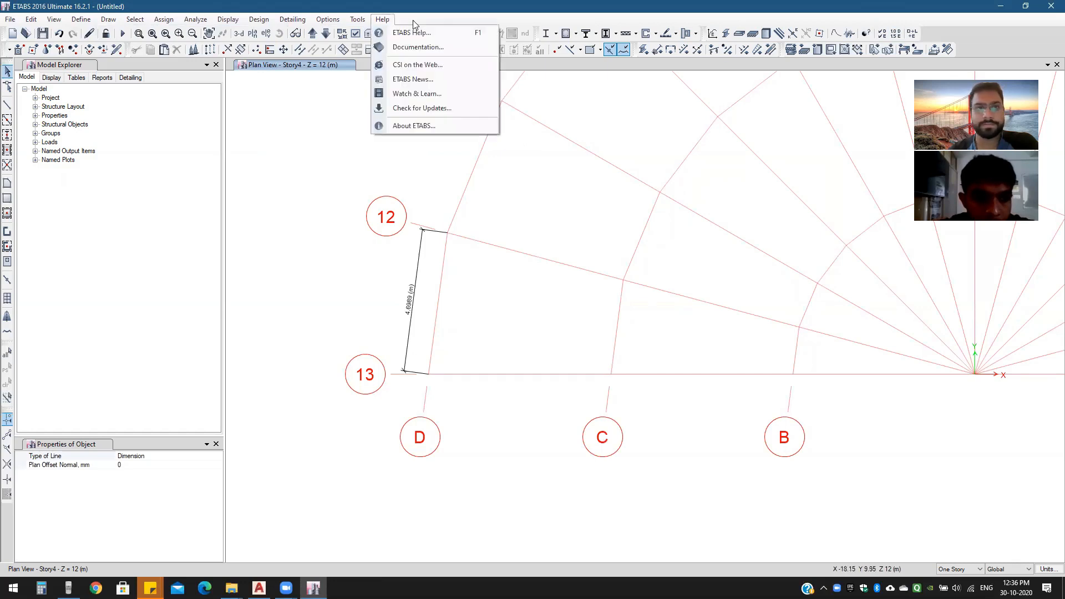
Step: Enable the PropertyGridToolBar in the toolbar customization, keep the Draw toolbar enabled, and accept the settings
left_click(328, 19)
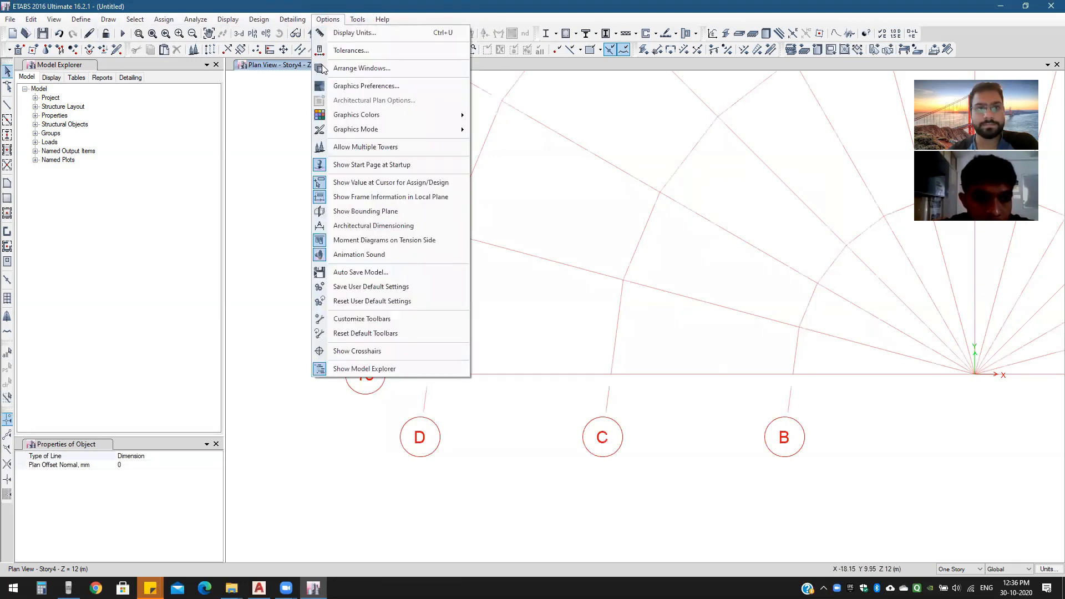
left_click(347, 318)
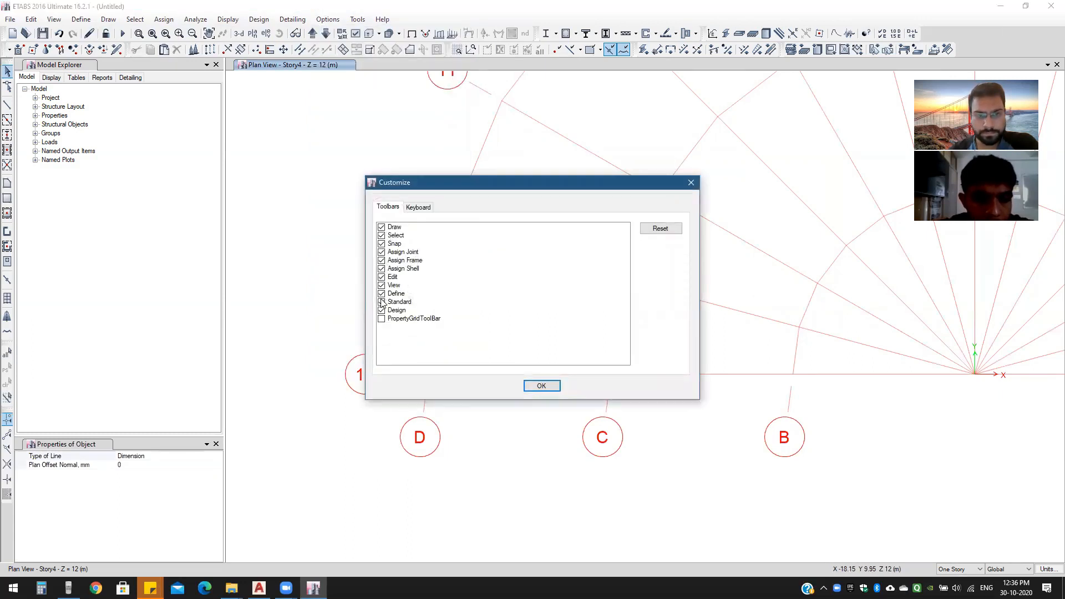
left_click(380, 228)
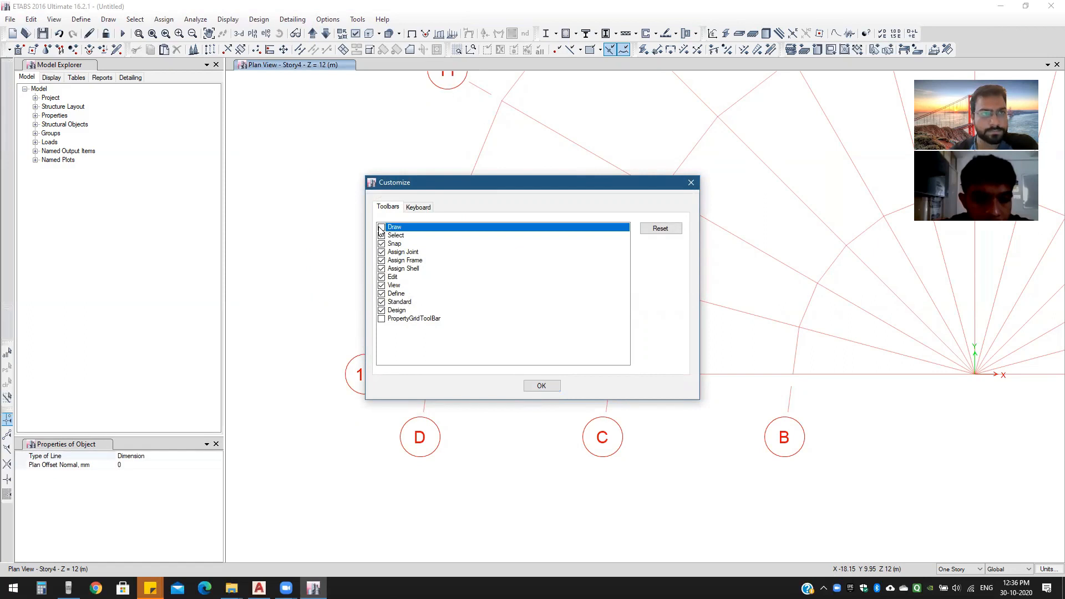
left_click(380, 228)
left_click(380, 228)
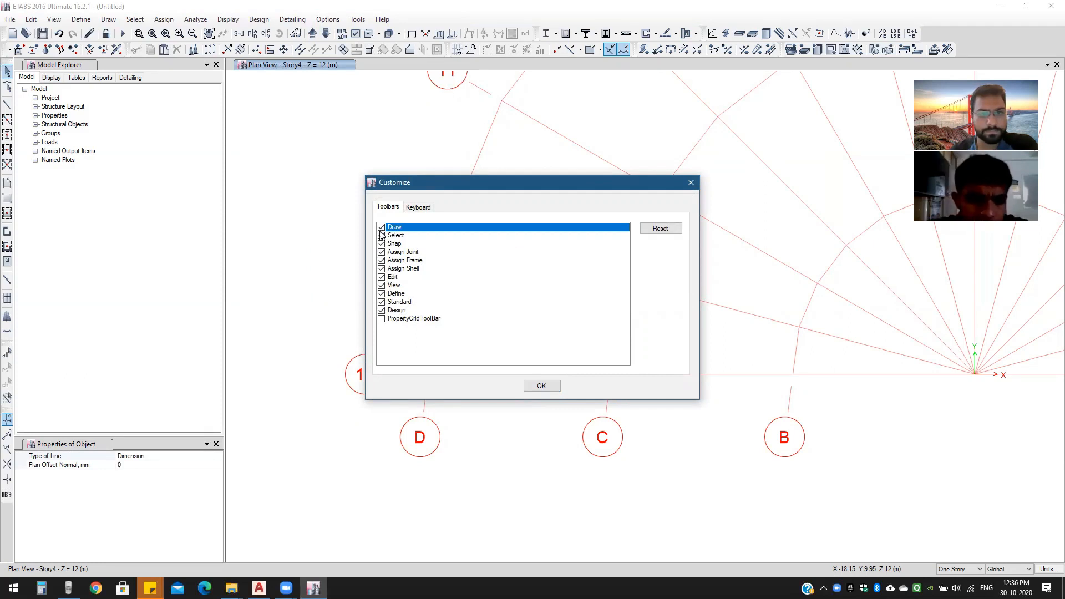
left_click(380, 319)
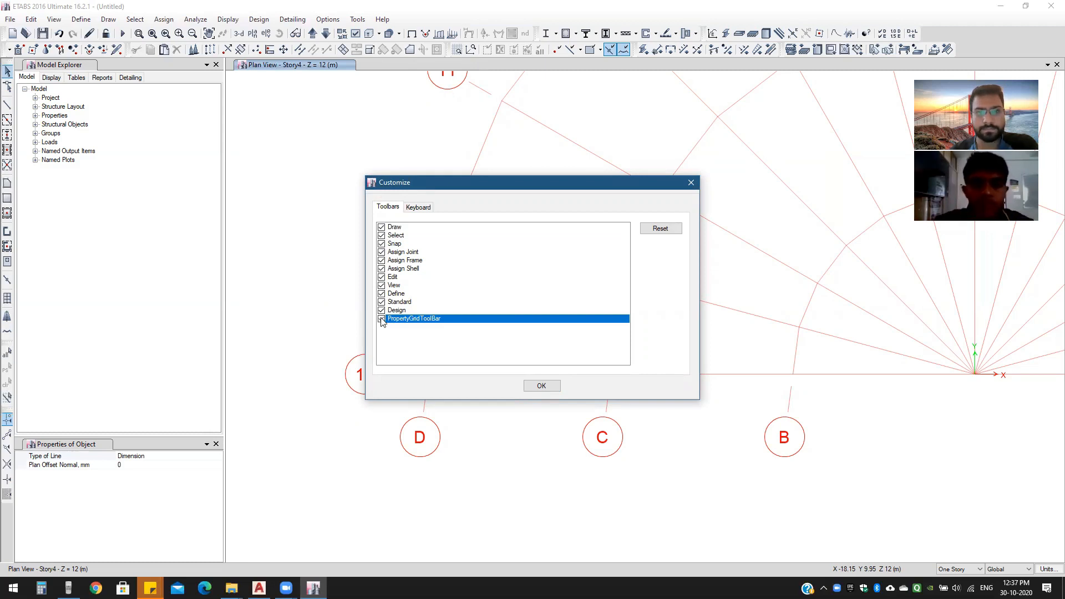
left_click(533, 387)
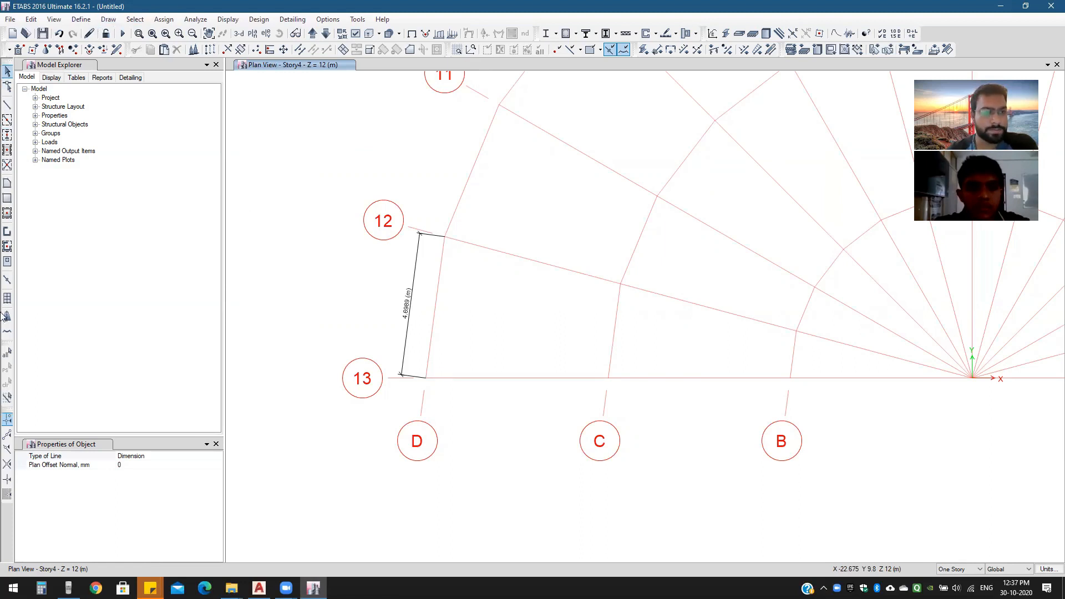
Step: Draw a dimension line along outer grid D between T grids 12 and 11, placed outside the grid
left_click(109, 20)
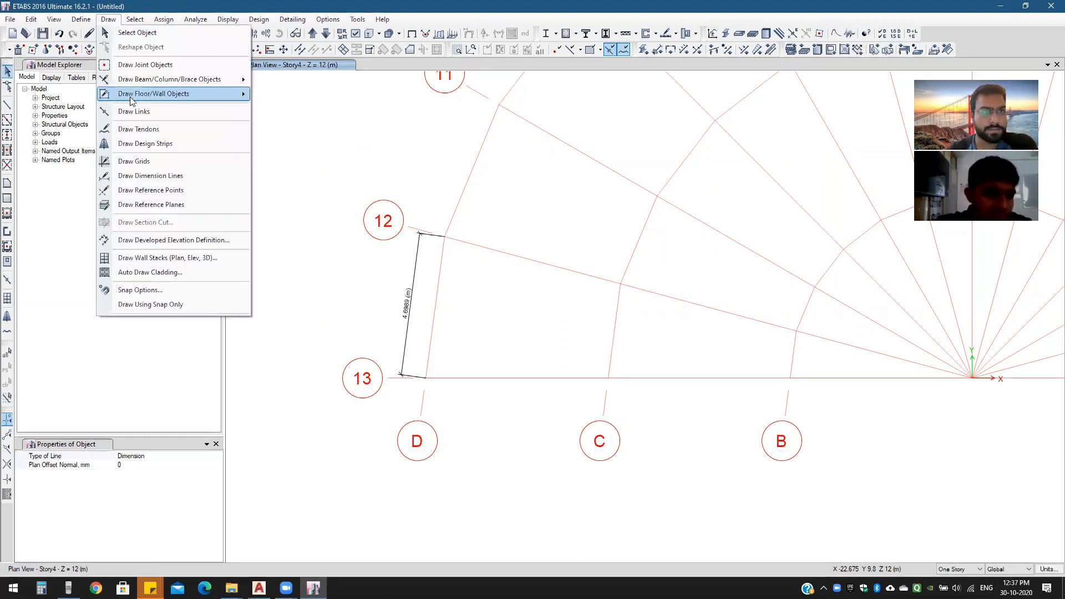
left_click(161, 176)
middle_click_drag(373, 304, 361, 314)
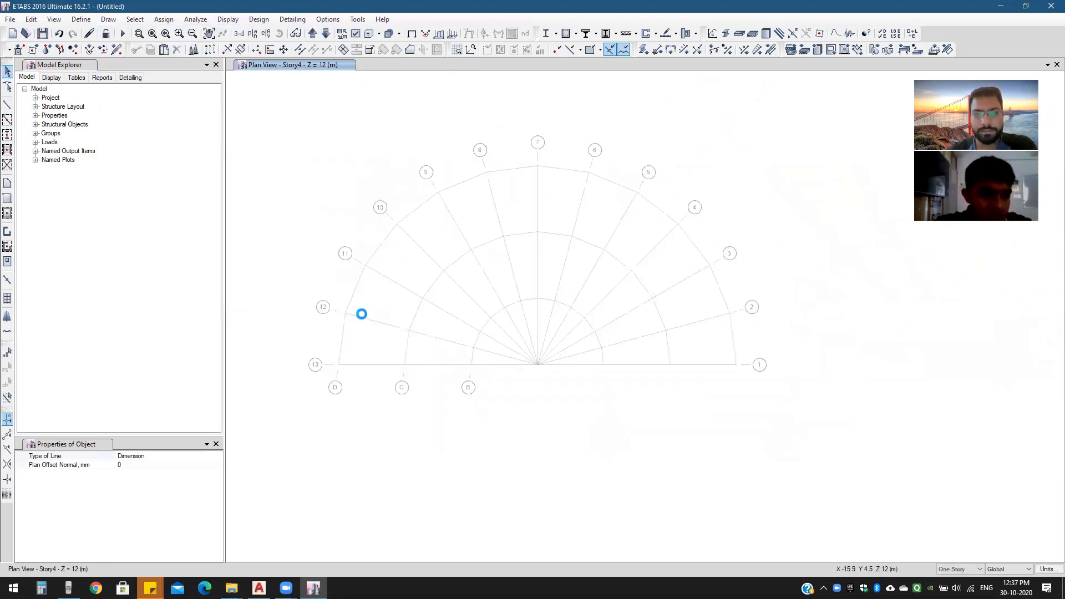
scroll(361, 314, "up", 4)
left_click(322, 312)
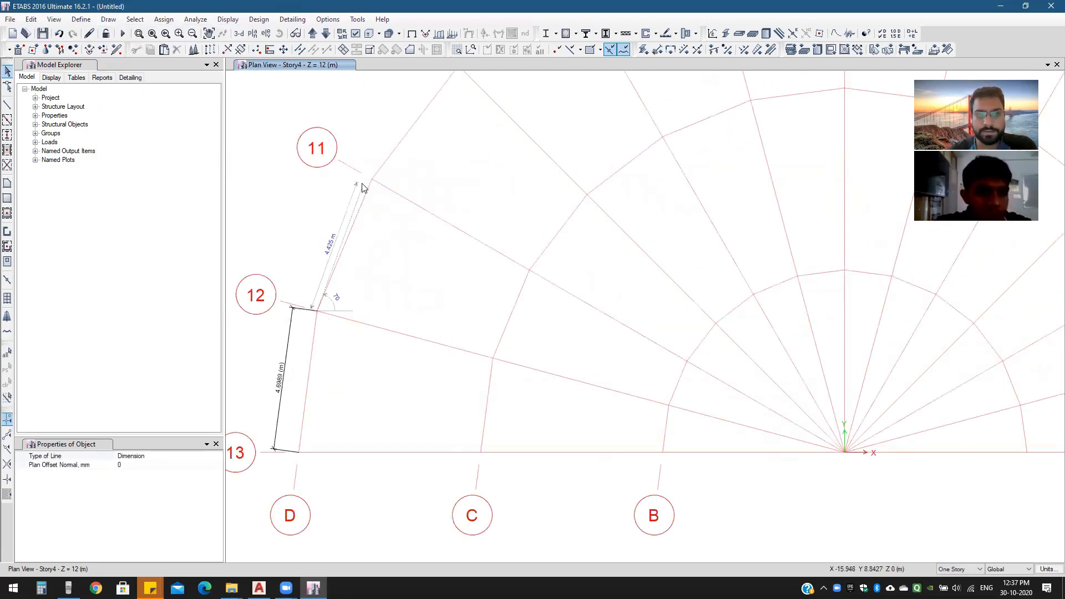
left_click(370, 178)
left_click(316, 245)
Step: Draw a dimension line along outer grid D between T grids 11 and 10, placed outside the grid
middle_click_drag(399, 197, 359, 244)
left_click(350, 245)
left_click(436, 132)
left_click(387, 160)
Step: Draw a dimension line along T grid 13 from the grid origin to grid B, placed just below the grid line
scroll(452, 179, "down", 4)
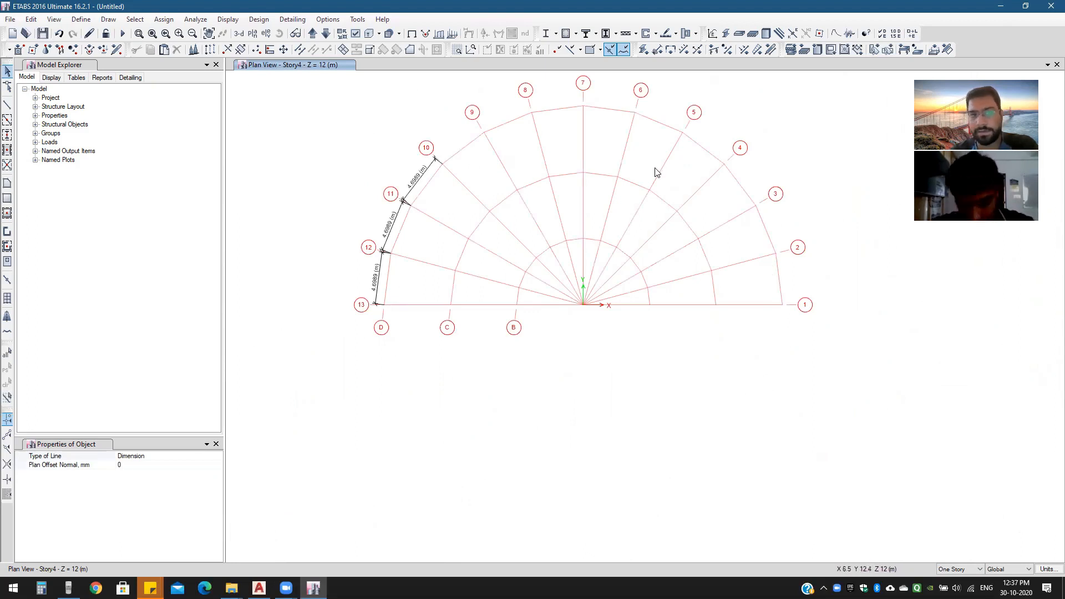
scroll(556, 317, "up", 5)
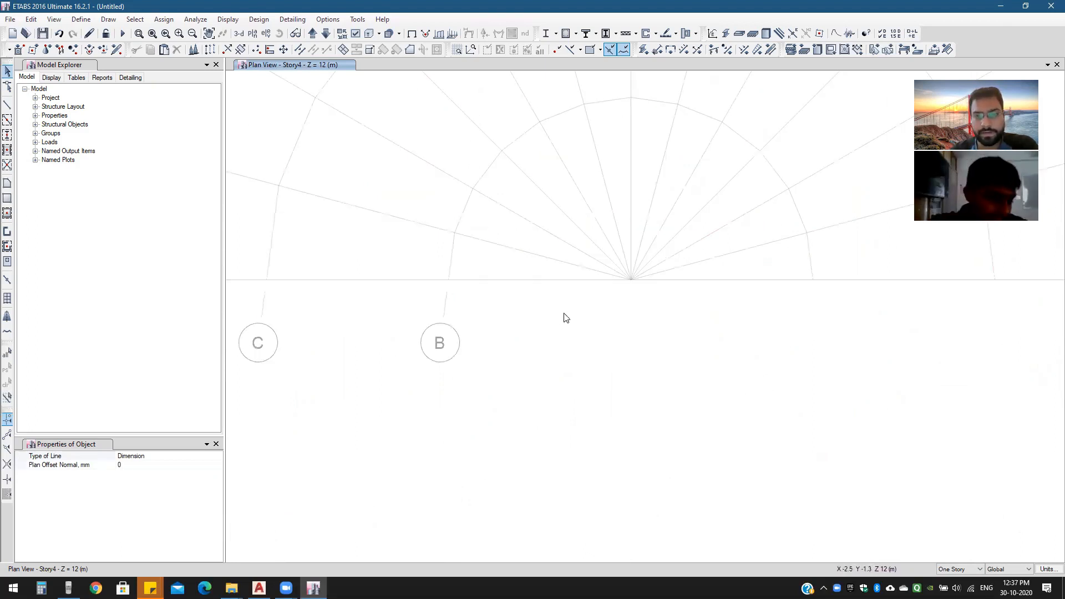
left_click(631, 280)
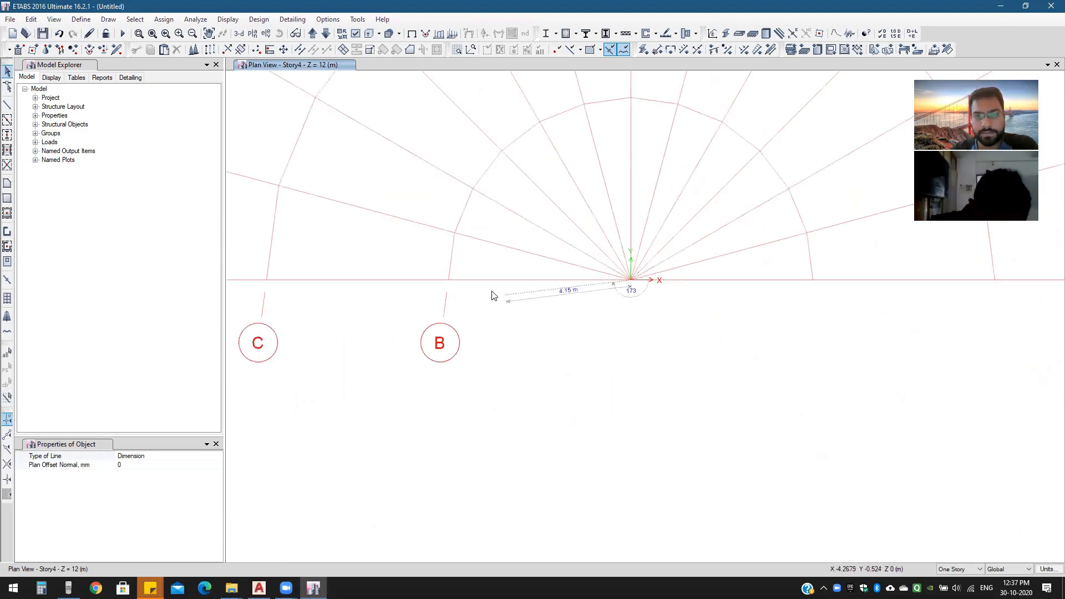
left_click(449, 281)
left_click(458, 297)
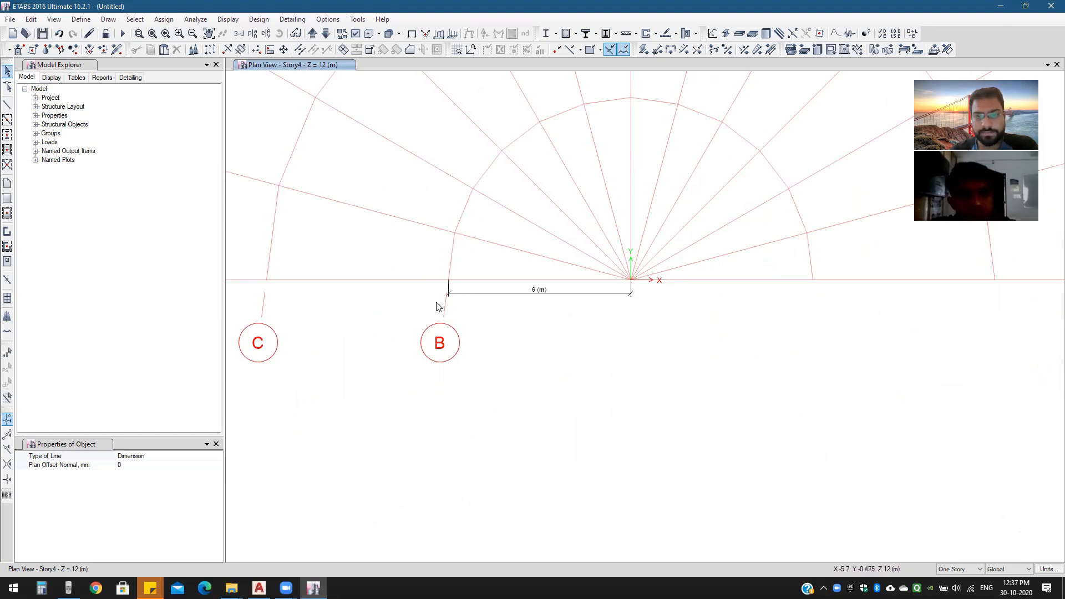
Step: Draw dimension lines along T grid 13 between grids B and C and between grids C and D, placed below the grid line
left_click(448, 282)
middle_click_drag(398, 299, 563, 300)
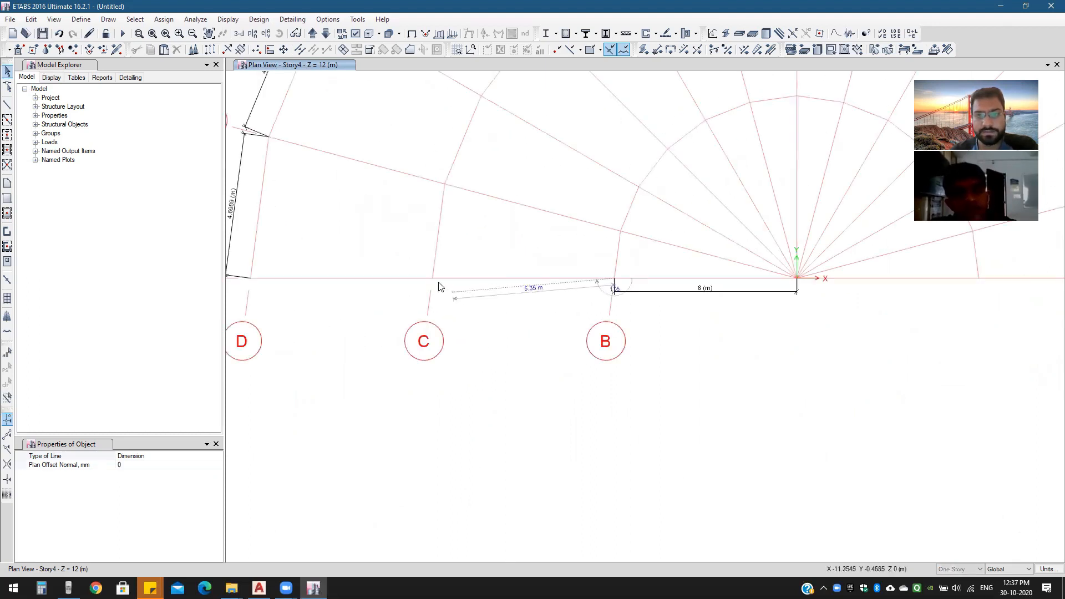
left_click(435, 282)
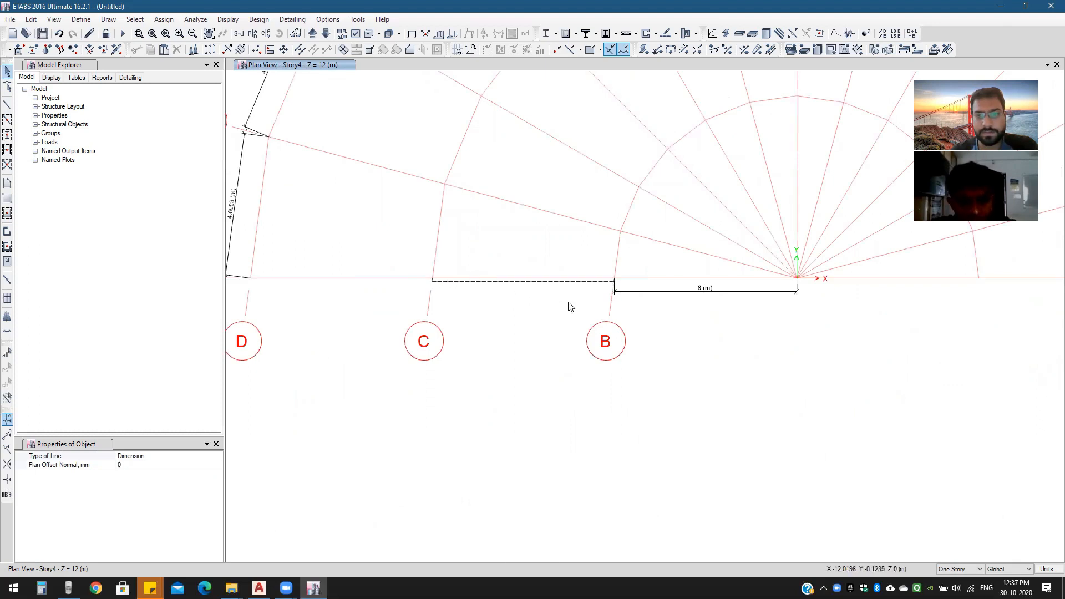
left_click(492, 312)
middle_click_drag(403, 299, 501, 297)
left_click(528, 283)
left_click(350, 284)
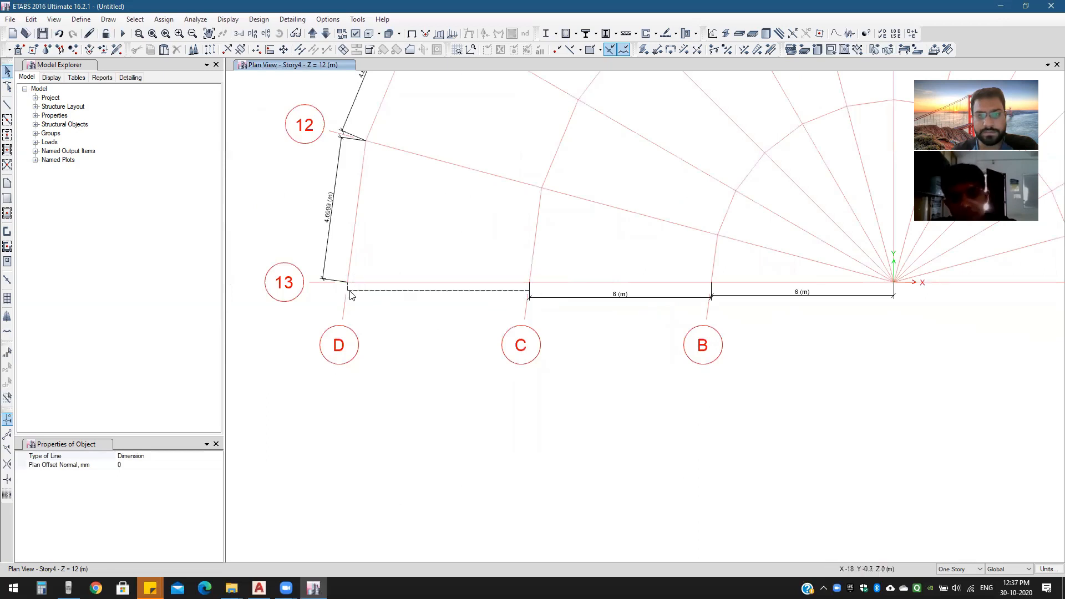
left_click(410, 303)
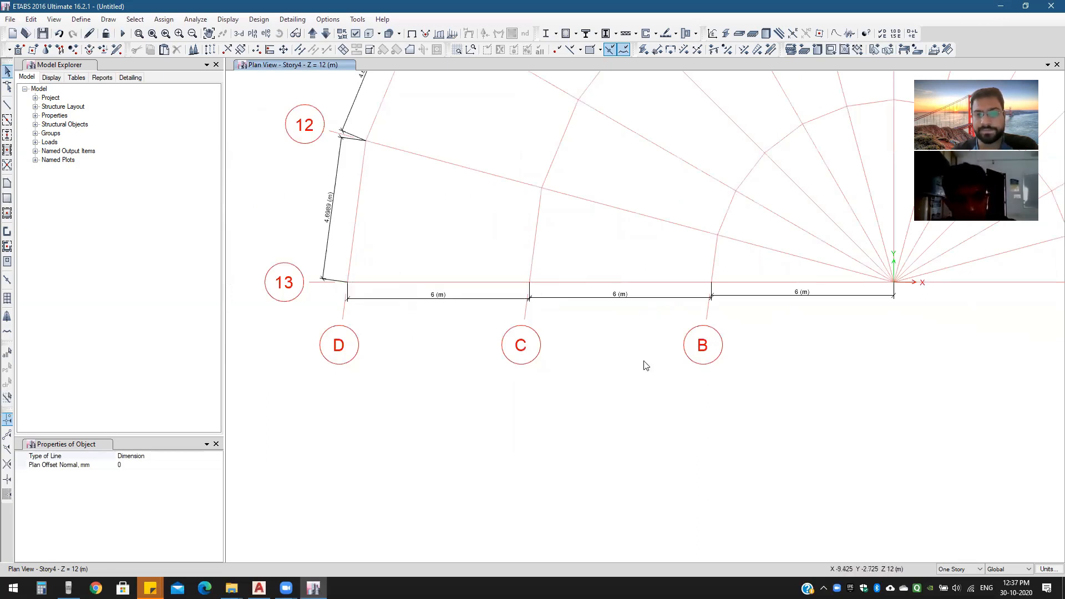
scroll(646, 366, "down", 4)
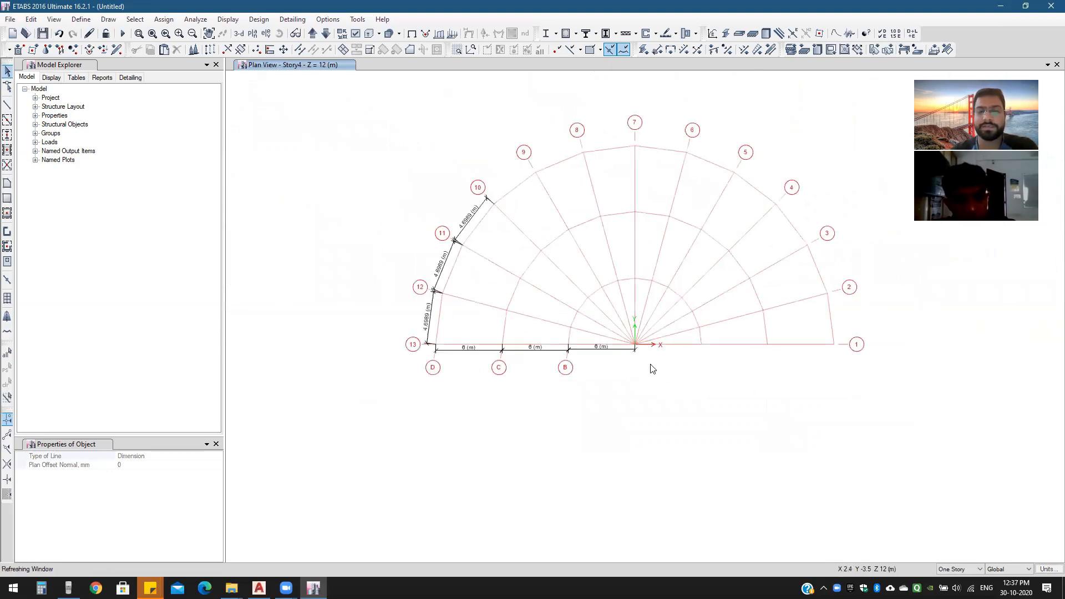
middle_click_drag(639, 395, 540, 394)
scroll(540, 395, "up", 2)
scroll(546, 364, "up", 2)
scroll(511, 302, "down", 3)
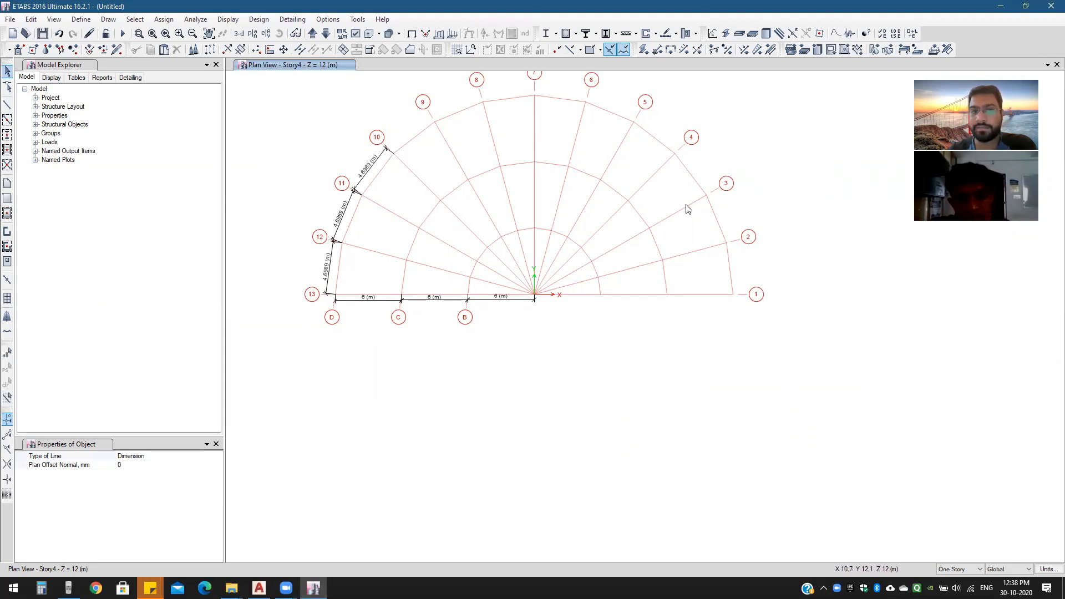
Step: Open the cylindrical grid system G2 for modification and display its grid data as spacing
right_click(454, 385)
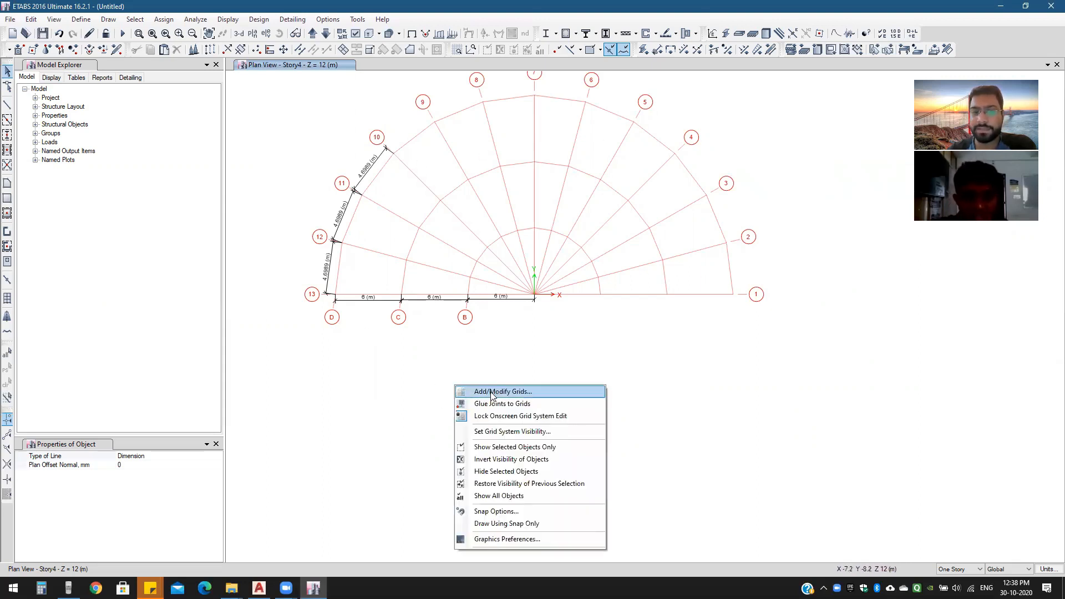
left_click(499, 391)
left_click(482, 298)
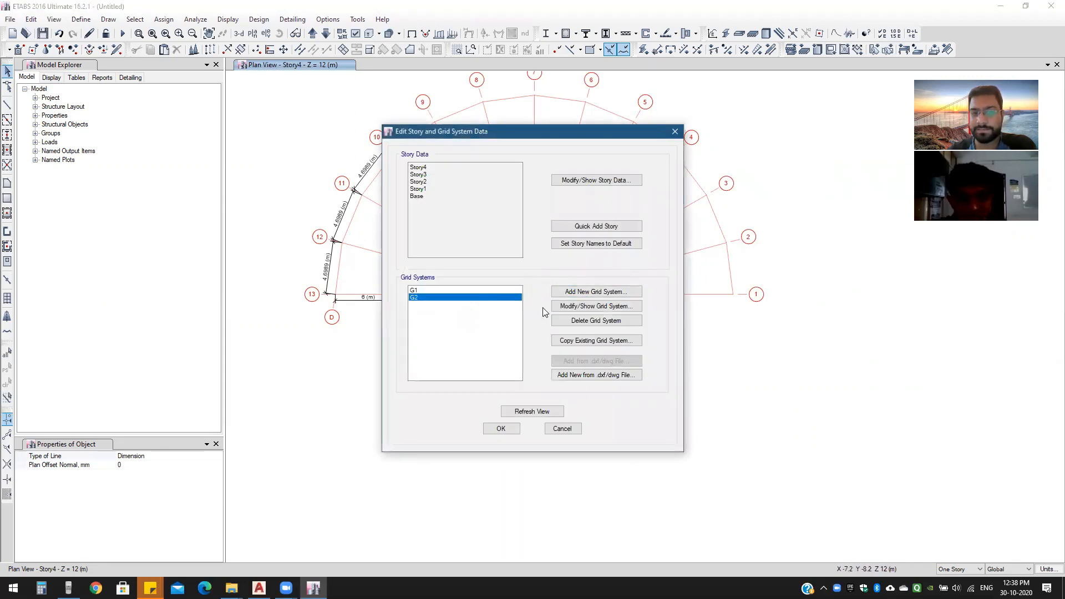
left_click(558, 306)
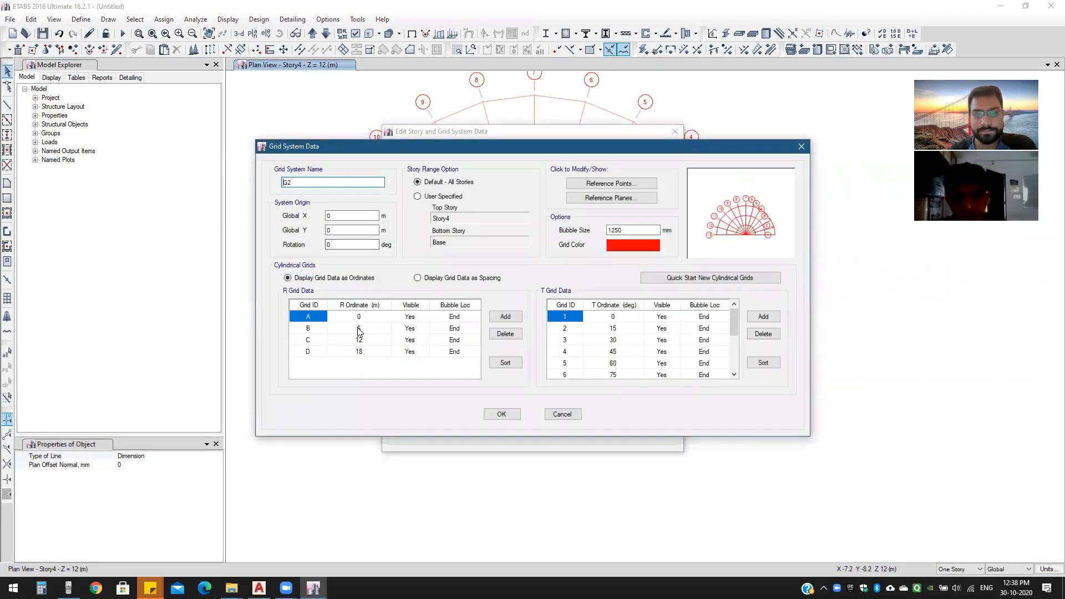
left_click(447, 278)
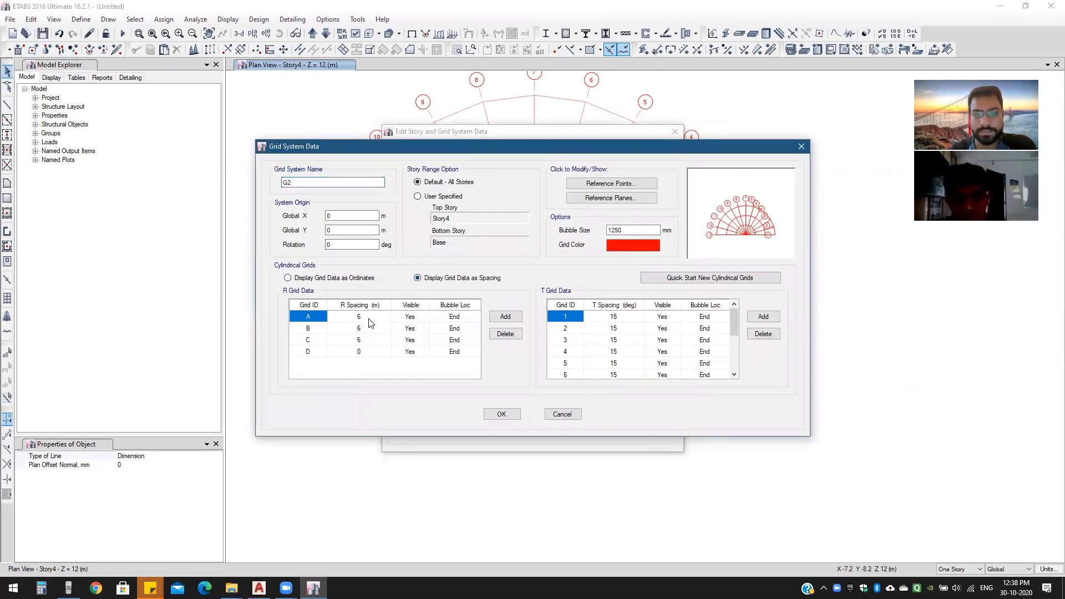
Step: Set the R spacing of grids A and B to 5 m and grid C to 4 m, and apply the grid changes to the model
left_click(372, 318)
type("5")
left_click(376, 329)
type("5")
left_click(377, 340)
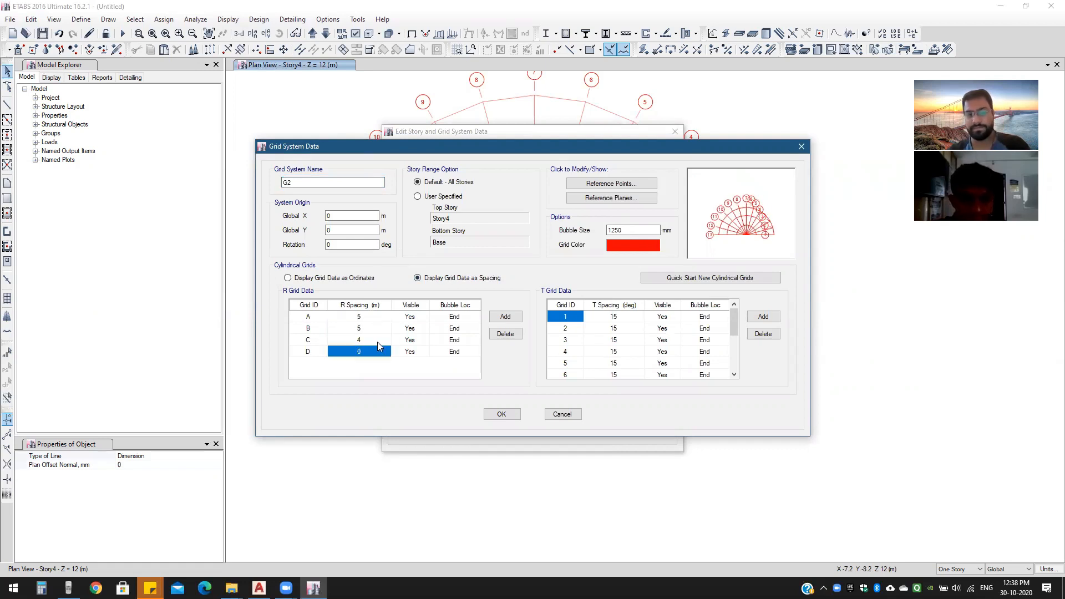
left_click(502, 414)
left_click(501, 428)
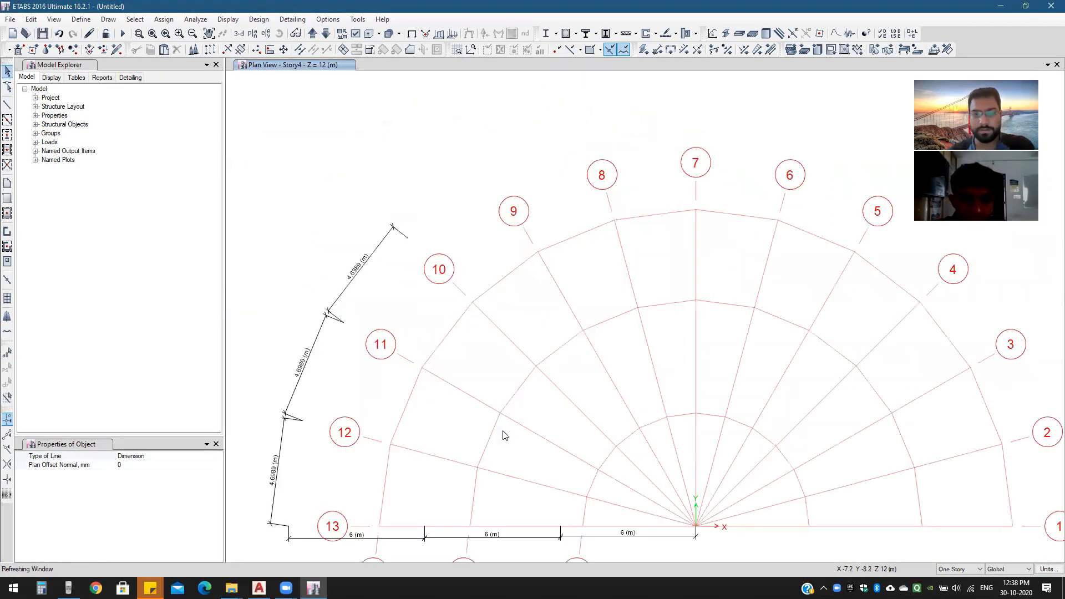
scroll(530, 403, "up", 5)
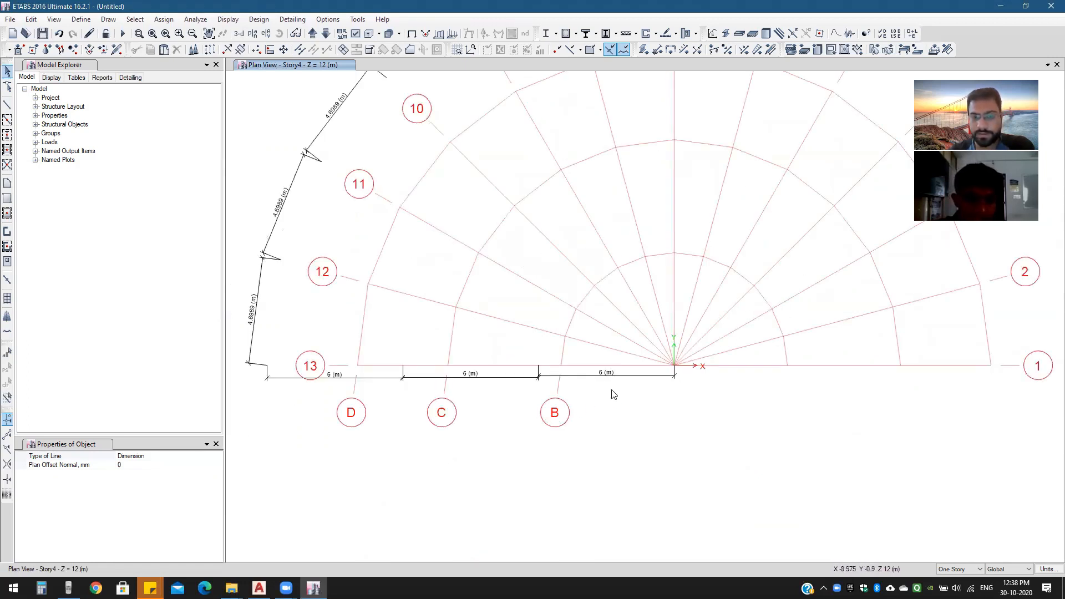
left_click(696, 415)
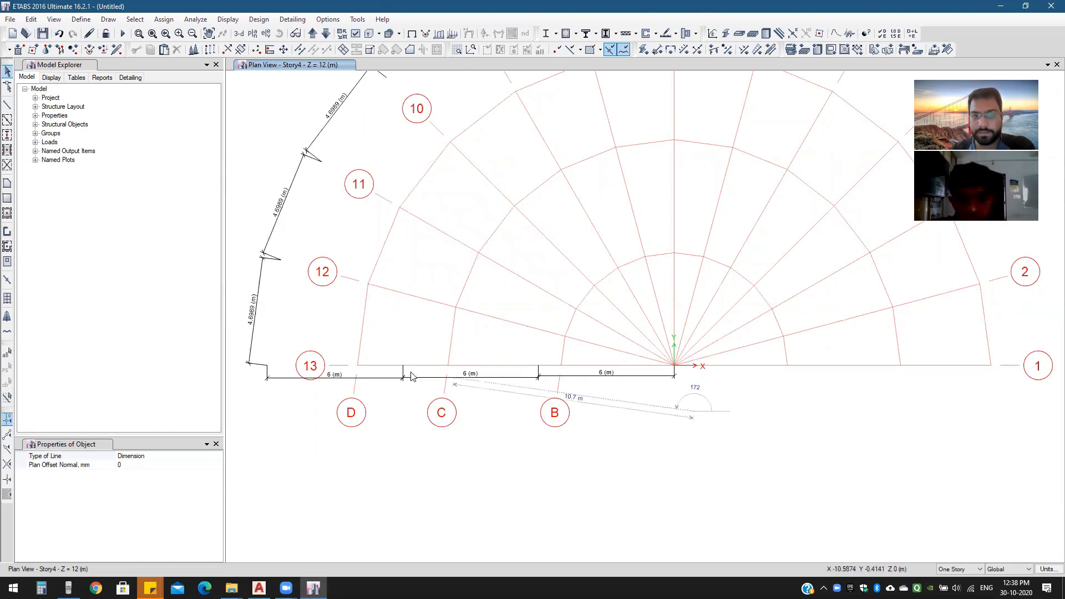
key("Escape")
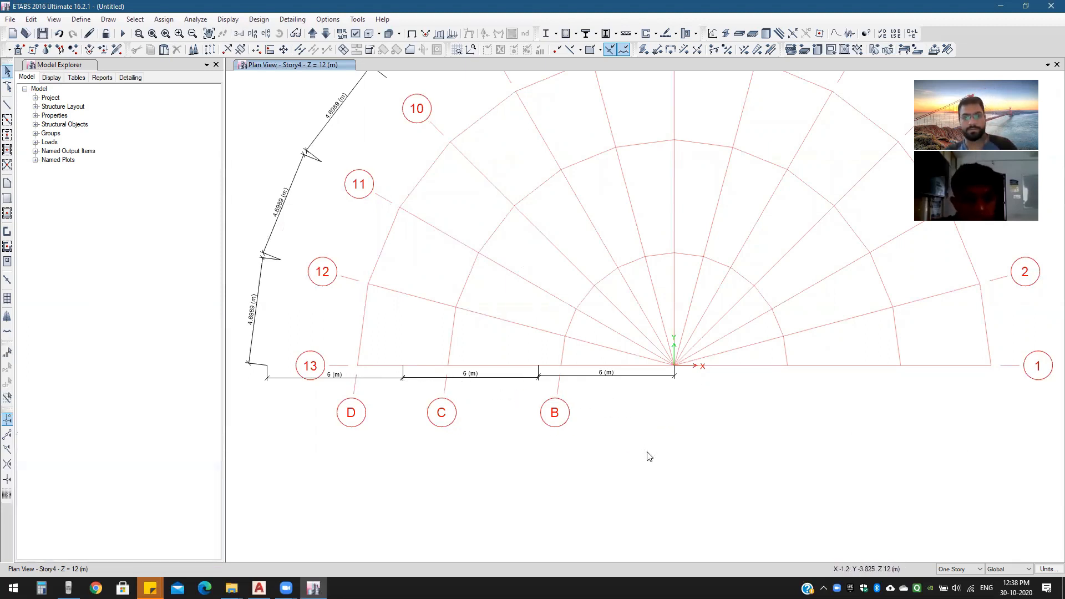
right_click(490, 382)
key("Escape")
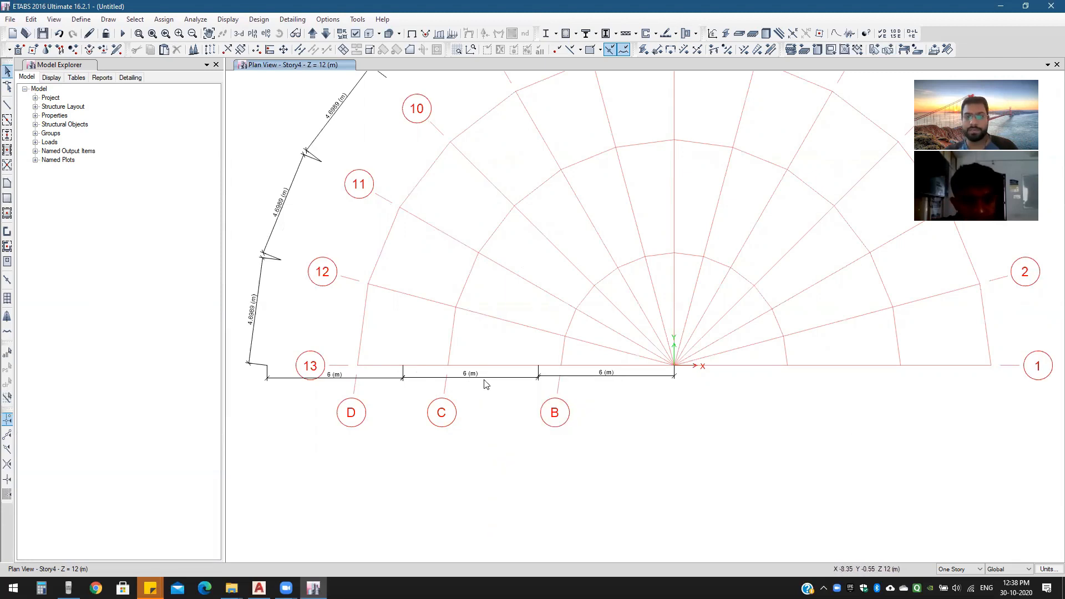
right_click(487, 417)
left_click(504, 427)
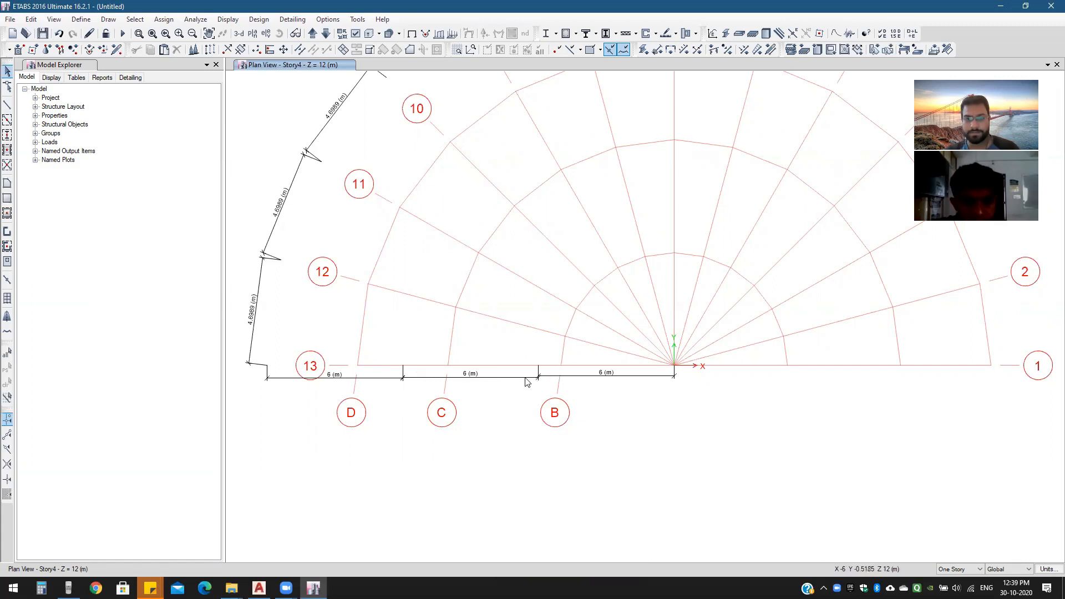
right_click(507, 393)
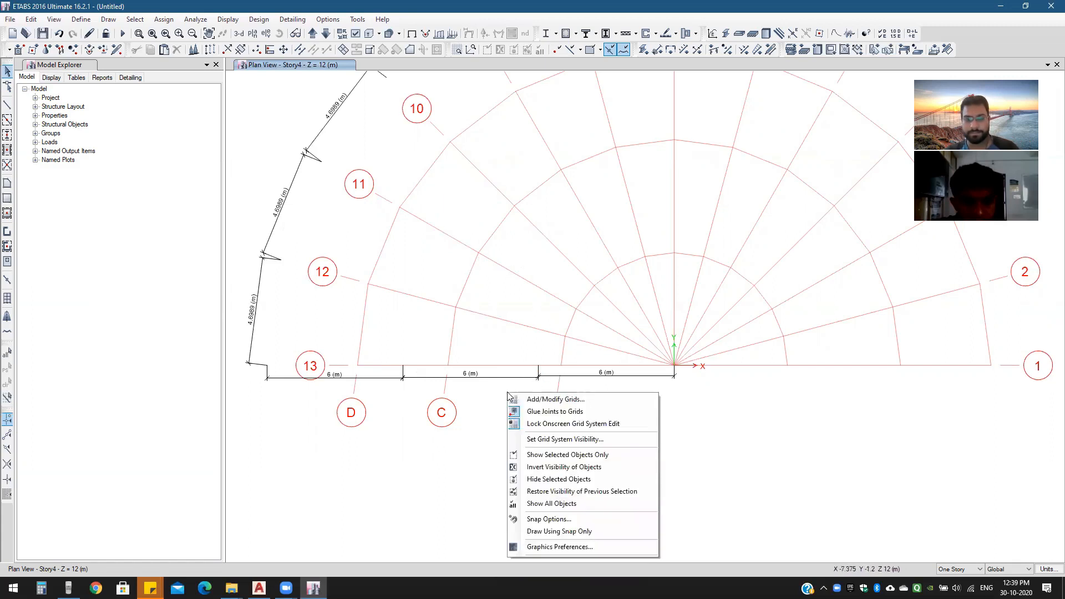
left_click(502, 402)
right_click(501, 402)
left_click(501, 388)
Step: Delete the three outdated 6 m dimension lines along T grid 13
left_click(502, 379)
key("Delete")
left_click(541, 378)
key("Delete")
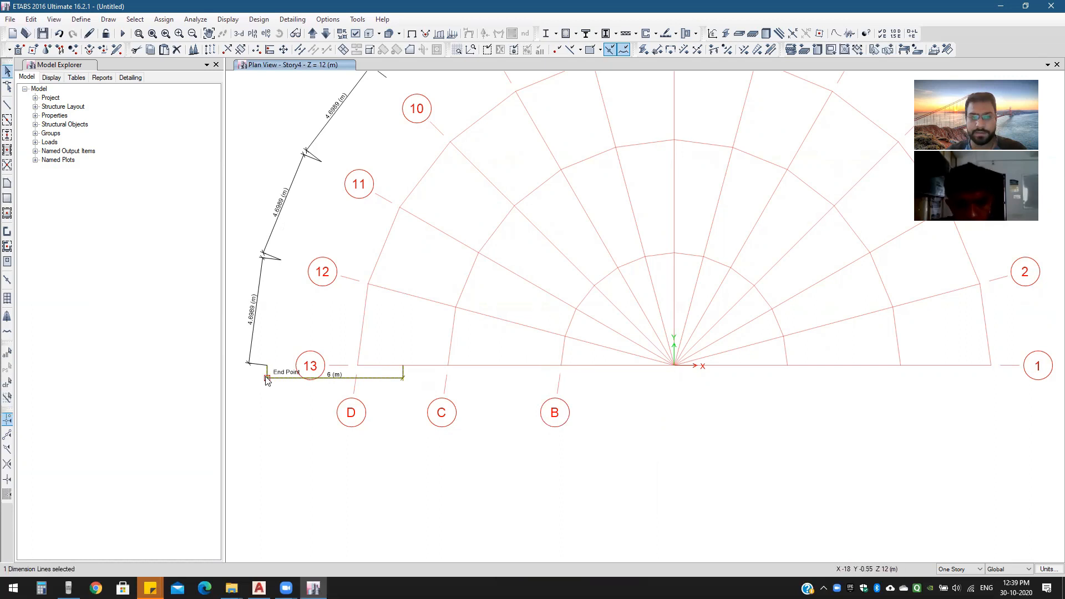
left_click(265, 383)
key("Delete")
Step: Delete the three outdated dimension lines outside the outer arc between T grids 13 and 10
left_click(249, 362)
key("Delete")
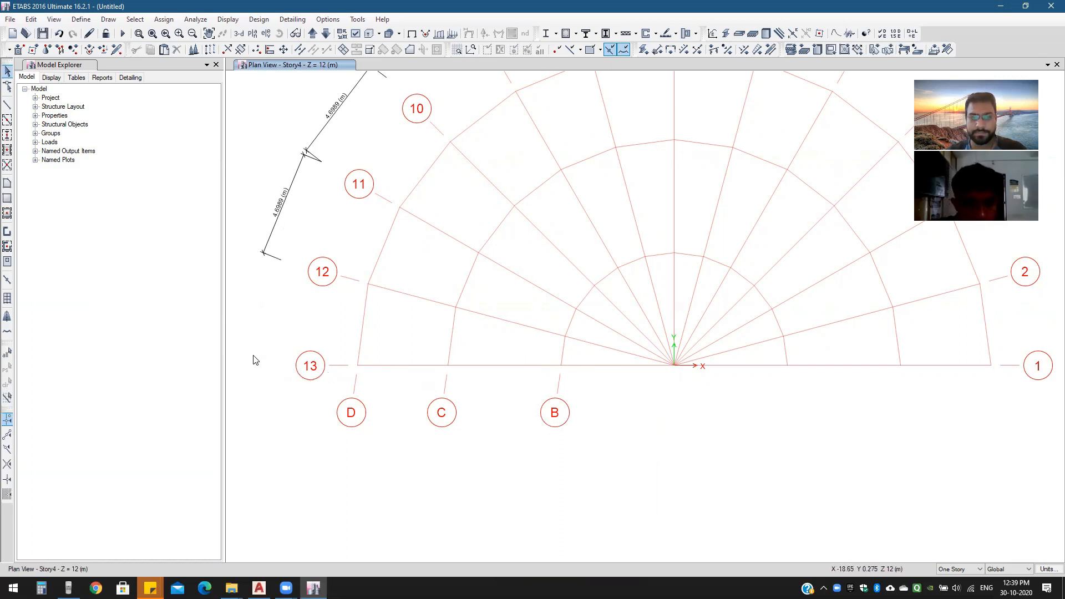
scroll(317, 310, "down", 3)
left_click(321, 246)
key("Delete")
left_click(311, 269)
key("Delete")
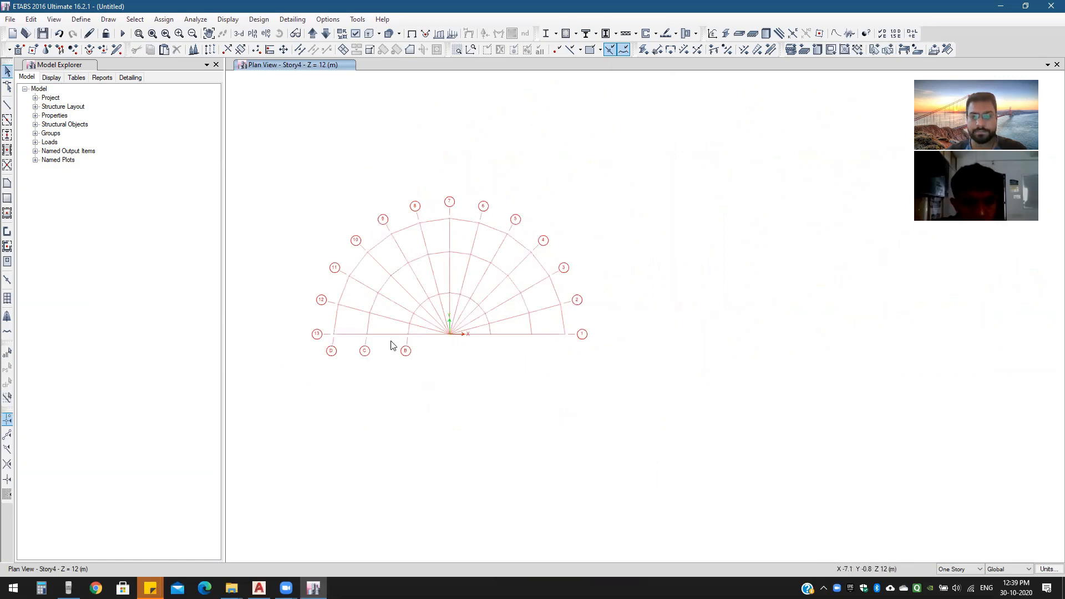
Step: Toggle the lock on onscreen grid system editing
scroll(391, 345, "up", 3)
middle_click_drag(471, 340, 543, 368)
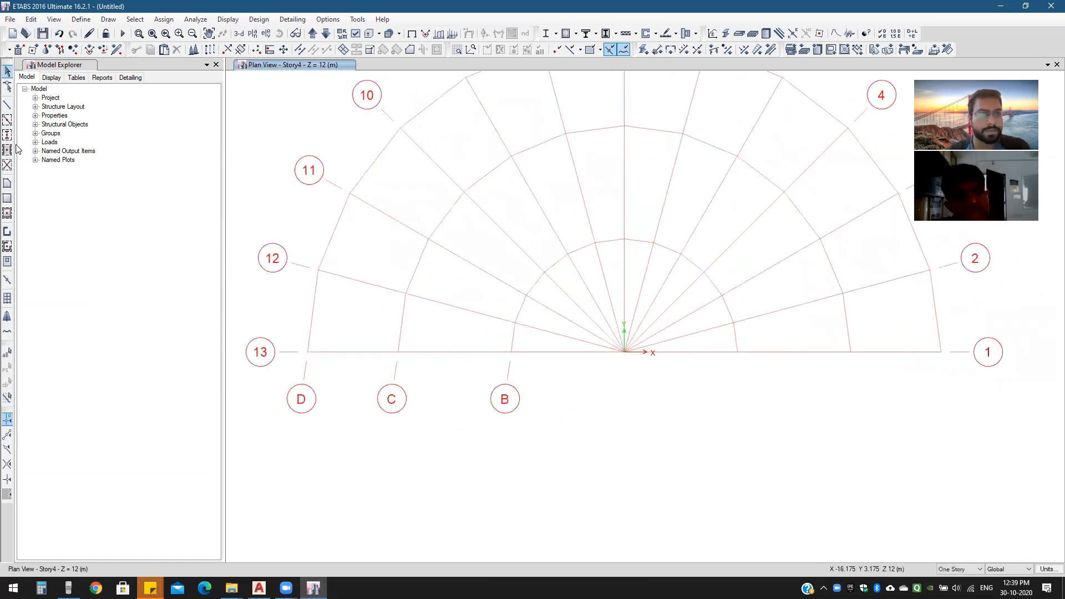
right_click(324, 365)
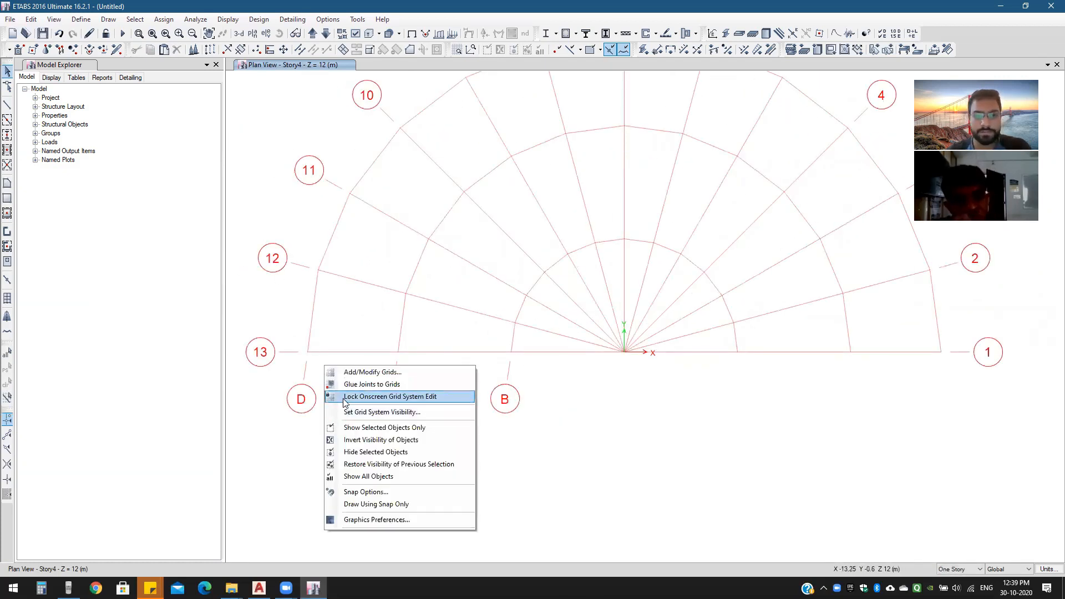
left_click(344, 397)
Step: Dimension the revised grid along T grid 13 from the origin to grid B, placing the dimension line just below the grid
left_click(80, 19)
left_click(81, 19)
left_click(108, 18)
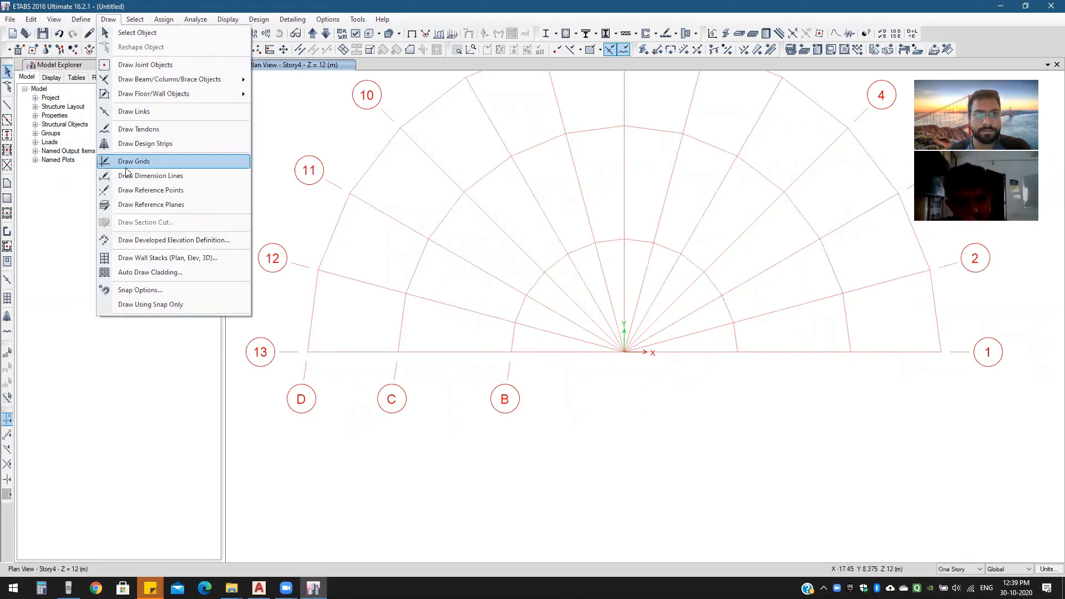
left_click(145, 176)
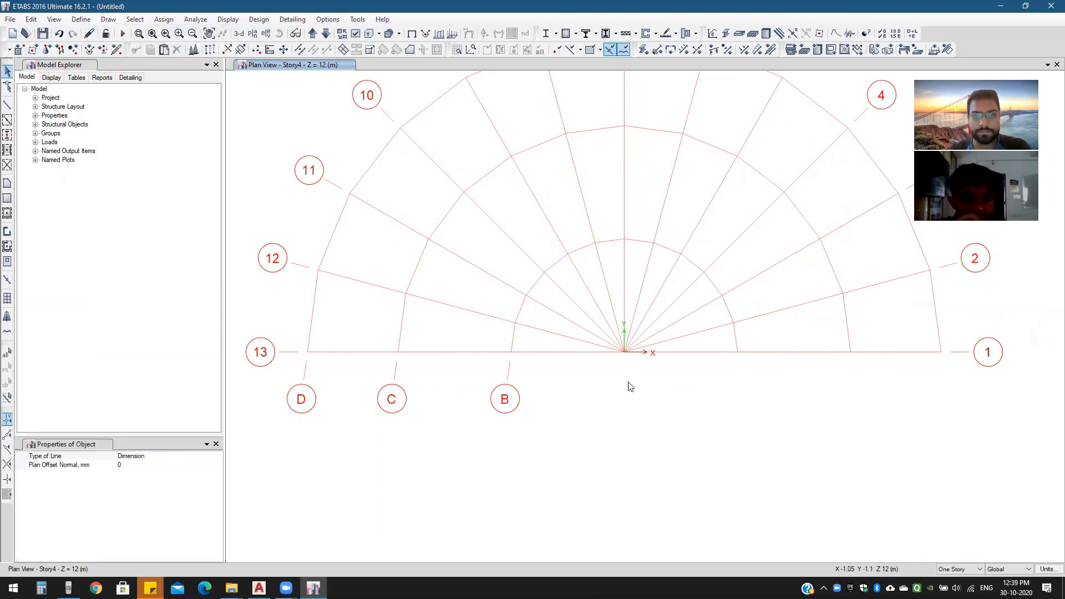
left_click(623, 352)
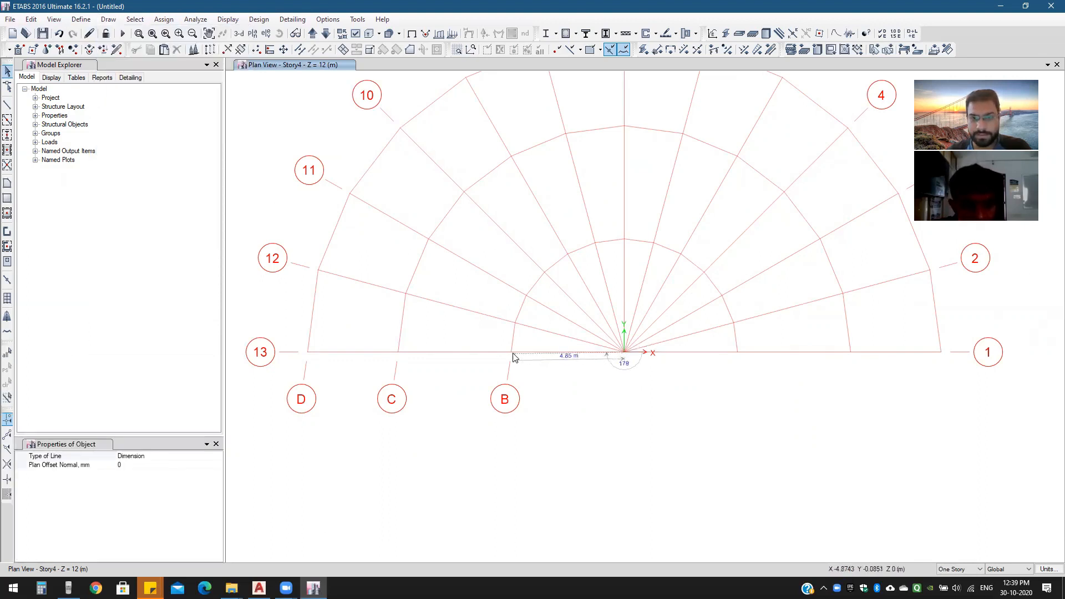
left_click(510, 352)
left_click(518, 363)
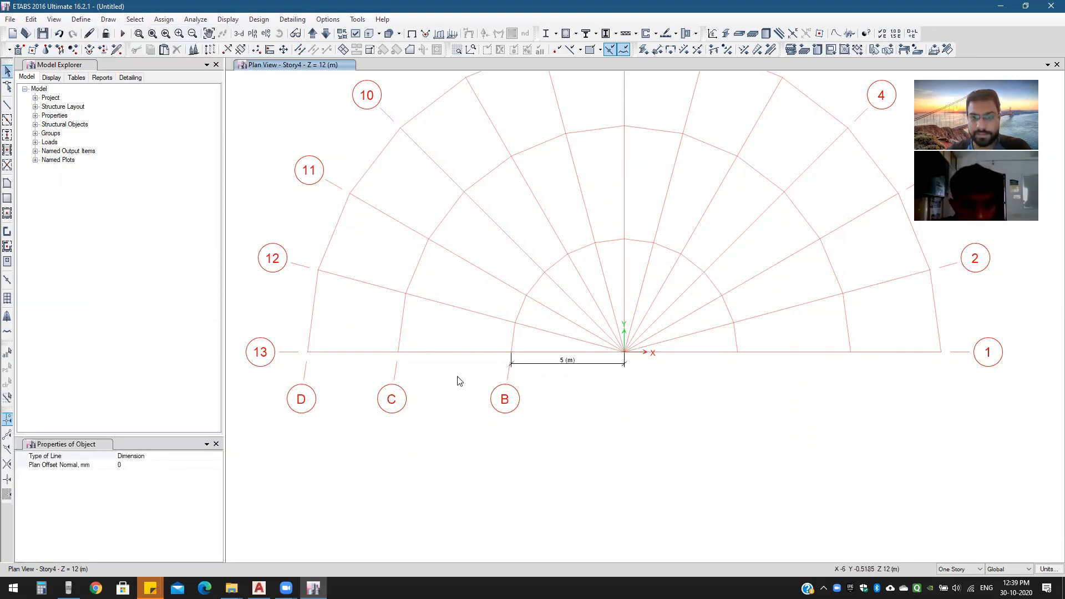
Step: Dimension T grid 13 from grid B to C and from C to D, continuing the dimension line just below the grid
left_click(511, 352)
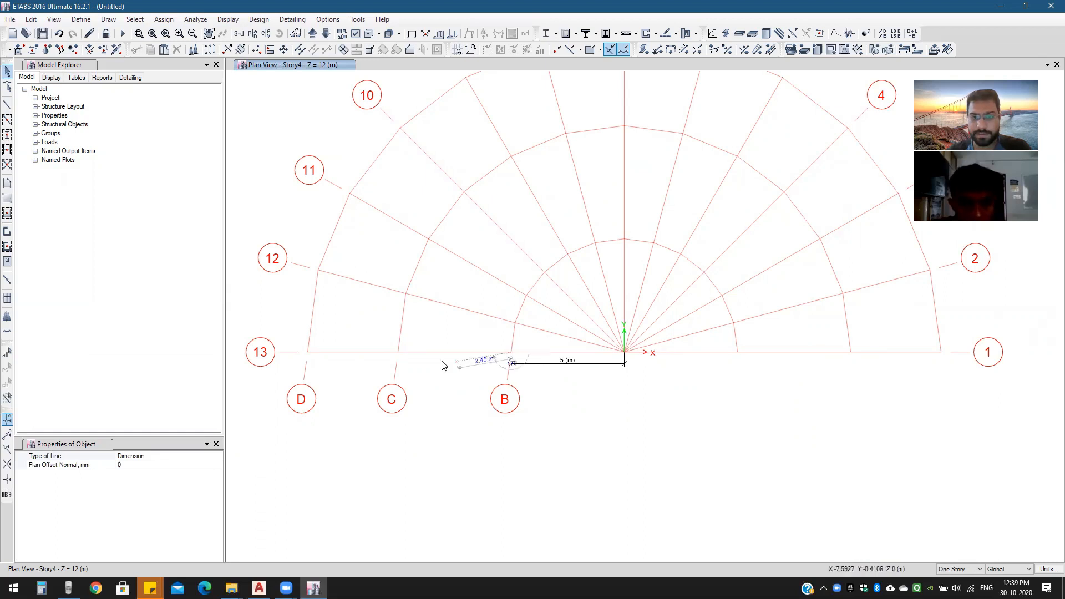
left_click(397, 353)
left_click(397, 352)
left_click(309, 352)
left_click(314, 364)
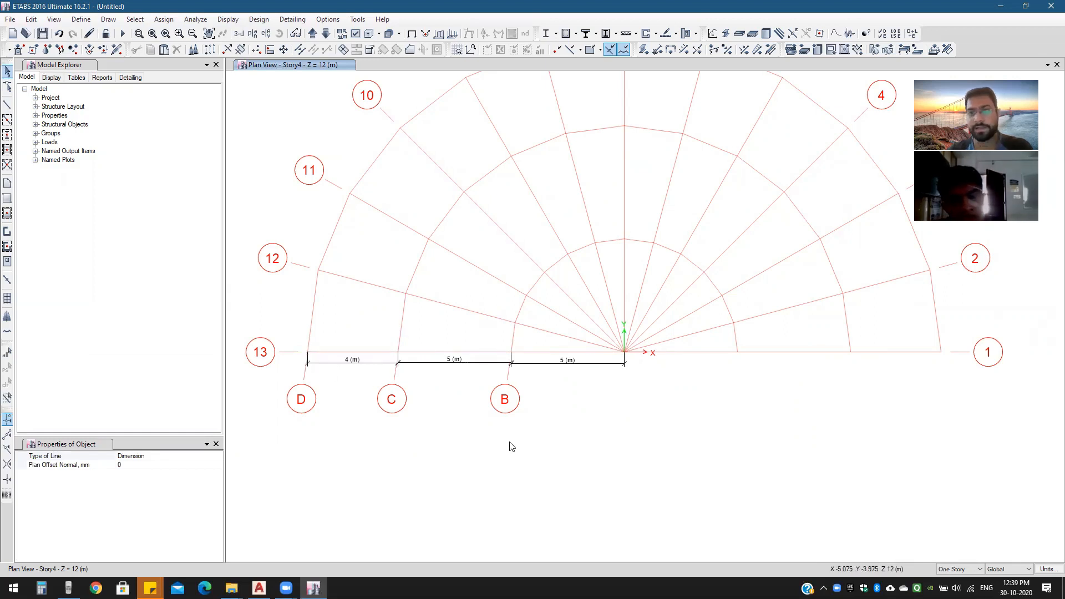
Step: Dimension the three segments of outer arc D between T grids 13, 12, 11 and 10, placing the dimension lines outside the arc
left_click(308, 351)
left_click(318, 270)
left_click(306, 284)
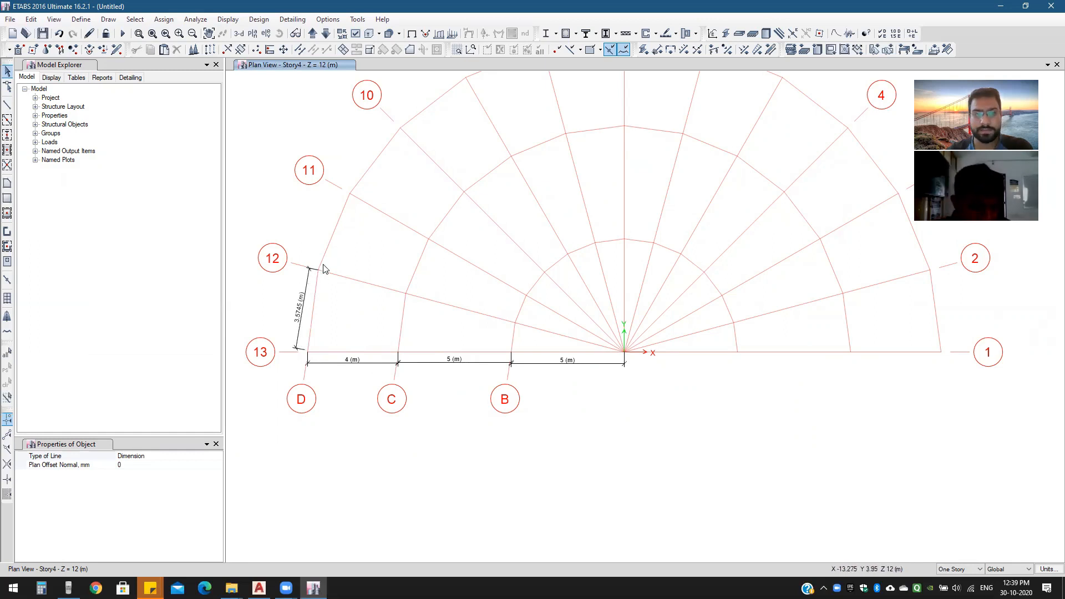
left_click(318, 270)
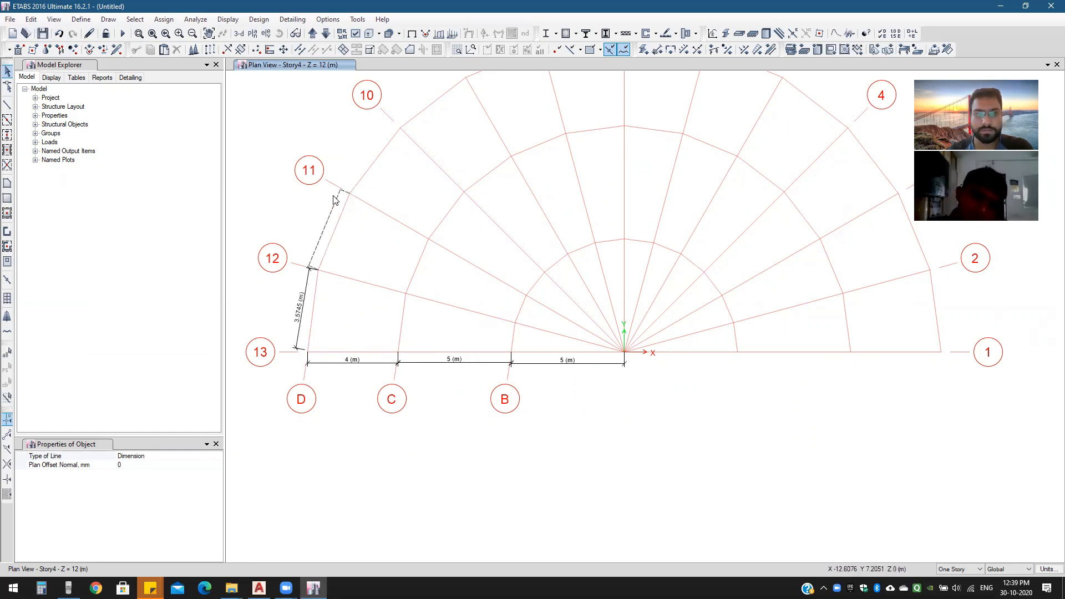
left_click(340, 192)
left_click(339, 191)
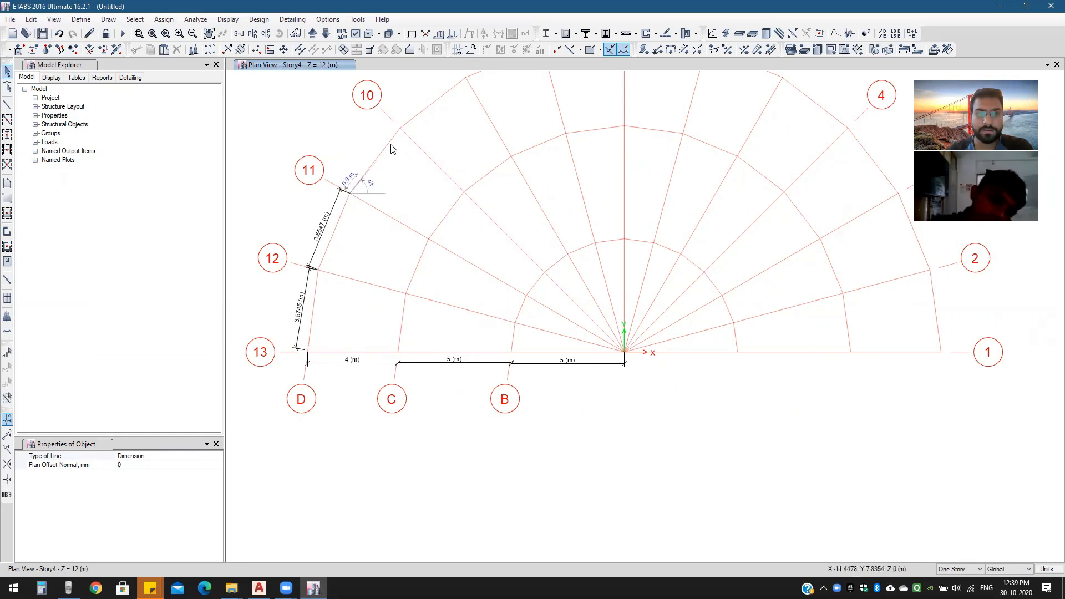
left_click(385, 135)
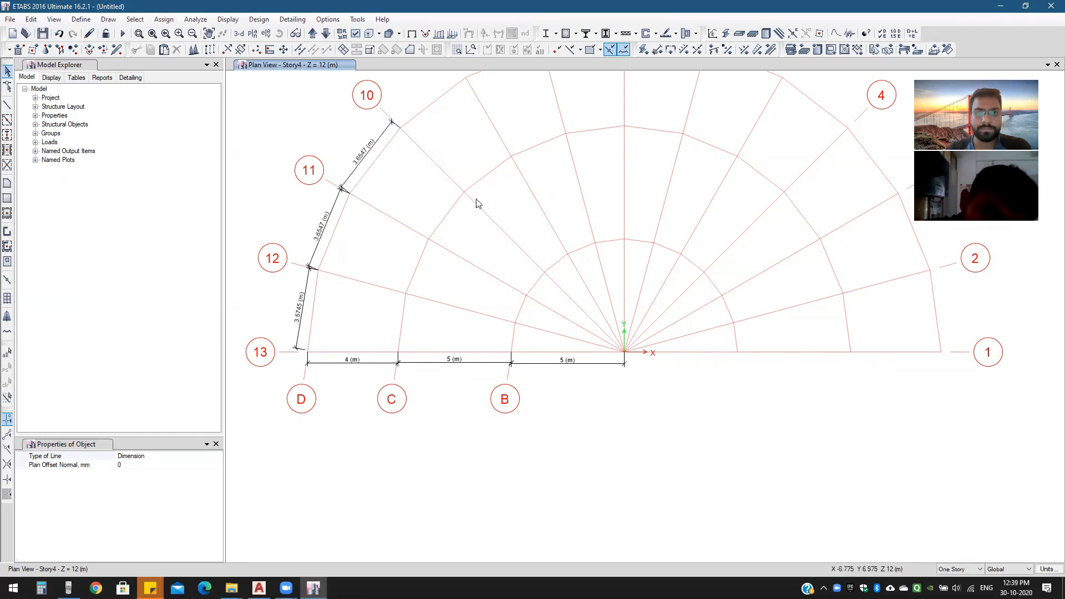
Step: Dimension the two segments of arc C between T grids 12, 11 and 10, placing the dimension lines just outside the arc
middle_click_drag(481, 194, 524, 274)
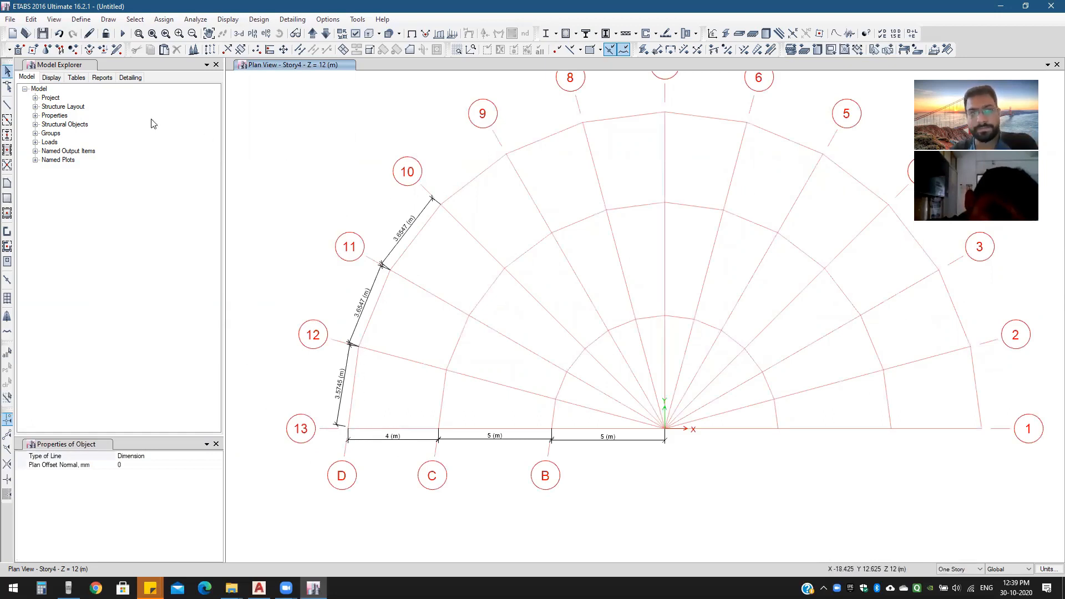
scroll(501, 261, "down", 4)
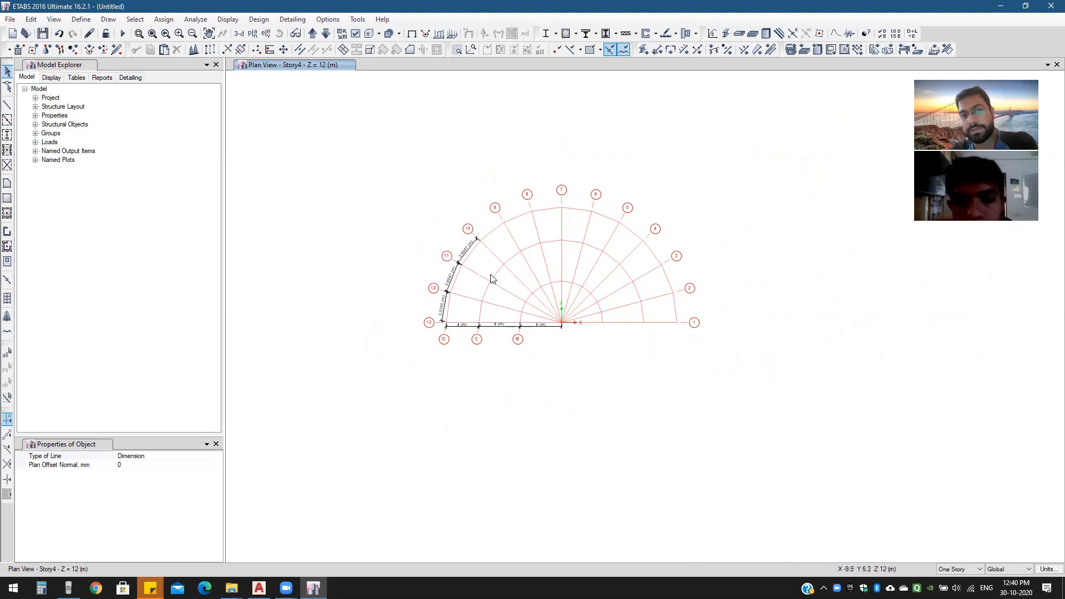
scroll(505, 287, "up", 3)
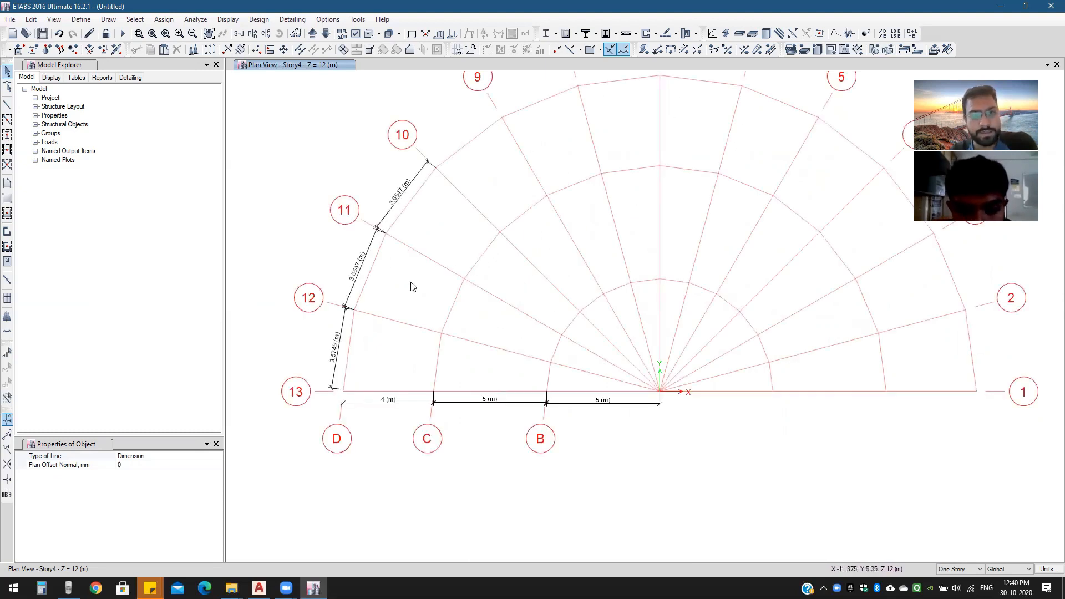
left_click(440, 332)
left_click(464, 278)
left_click(457, 299)
left_click(461, 276)
left_click(485, 235)
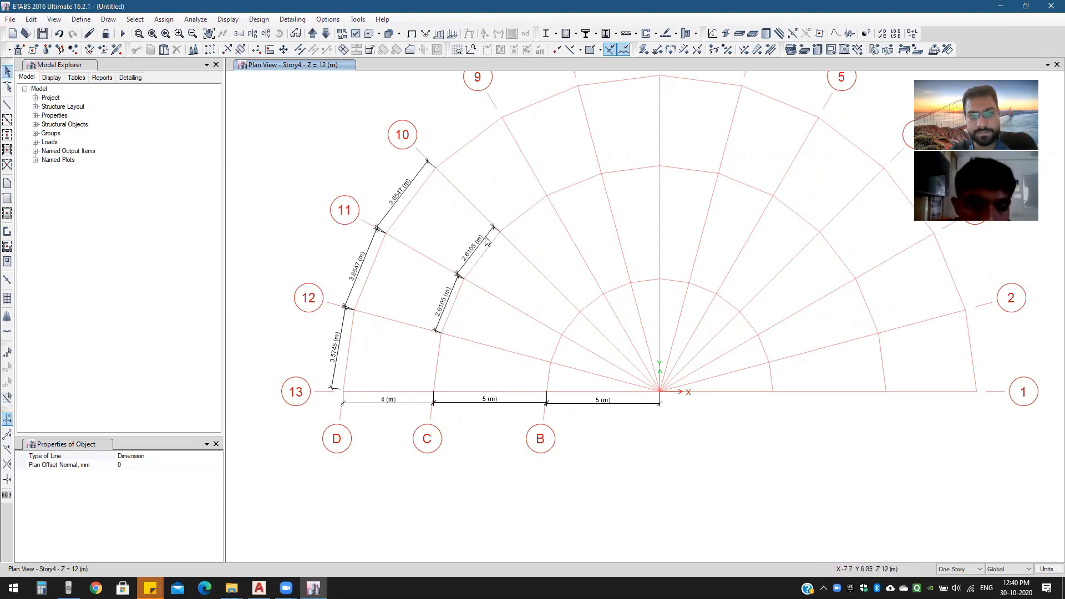
Step: Dimension the radial spacing between arcs C and B along T grid 10, and between arcs C and D along T grid 9
left_click(500, 231)
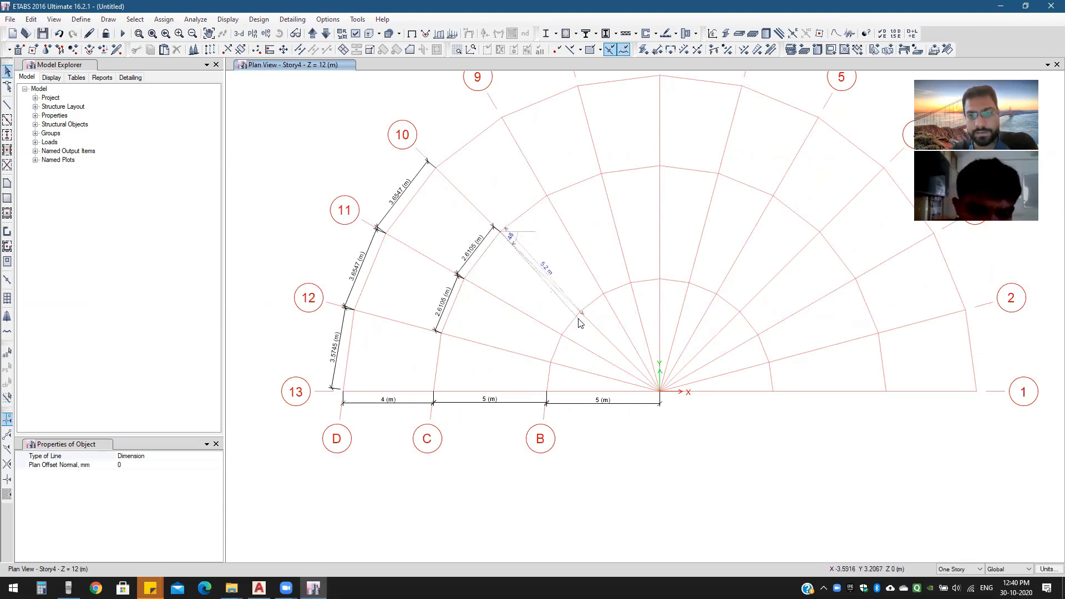
left_click(584, 306)
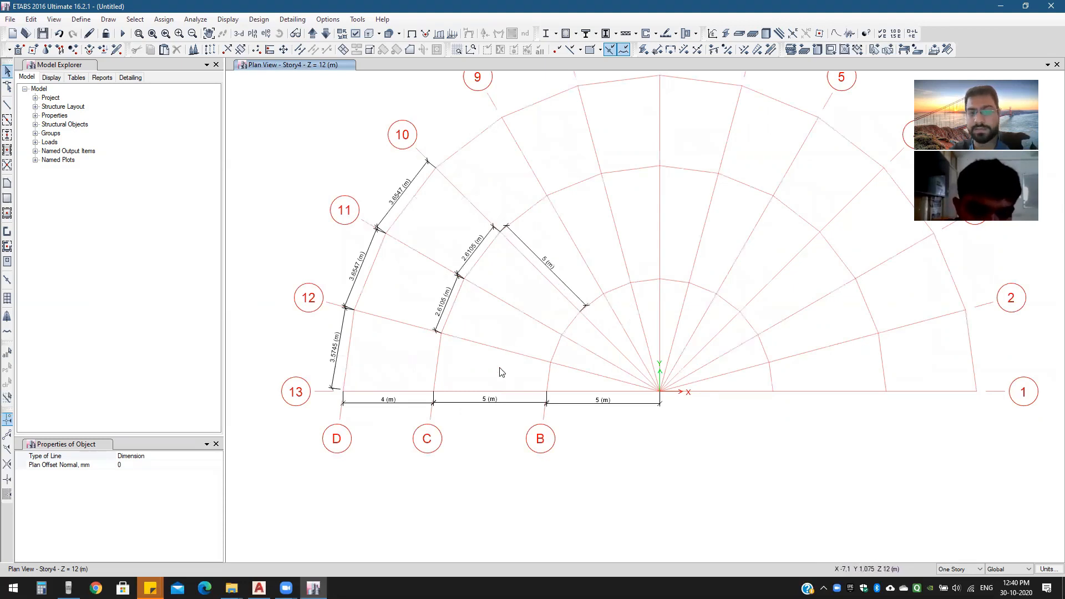
left_click(546, 195)
left_click(502, 117)
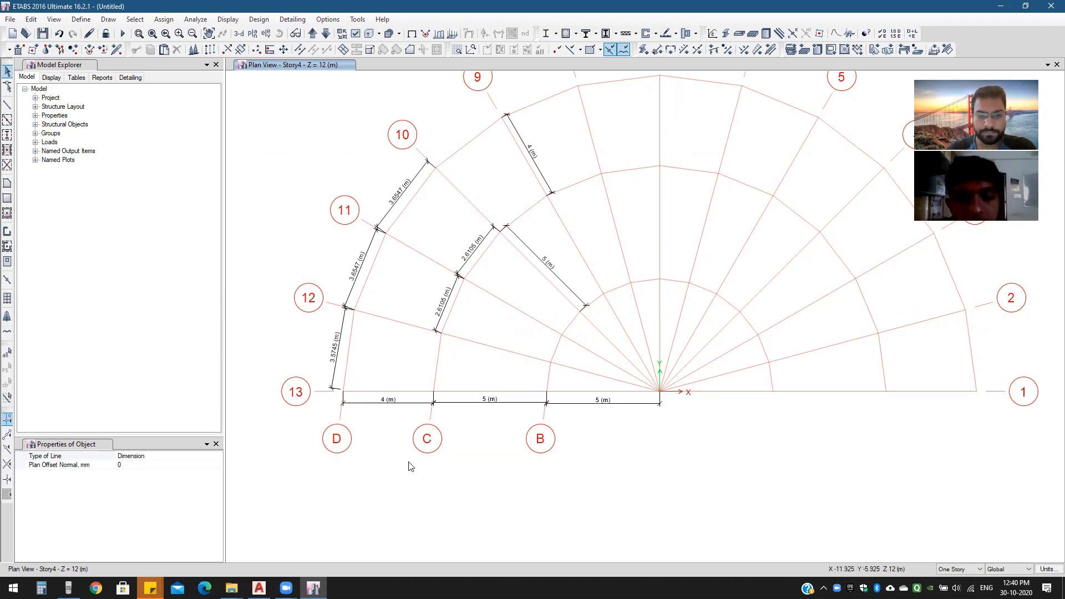
left_click_drag(624, 448, 787, 448)
mouse_move(624, 449)
left_mouse_down()
mouse_move(717, 392)
mouse_move(721, 448)
mouse_move(711, 461)
left_mouse_up()
left_click_drag(709, 400, 736, 431)
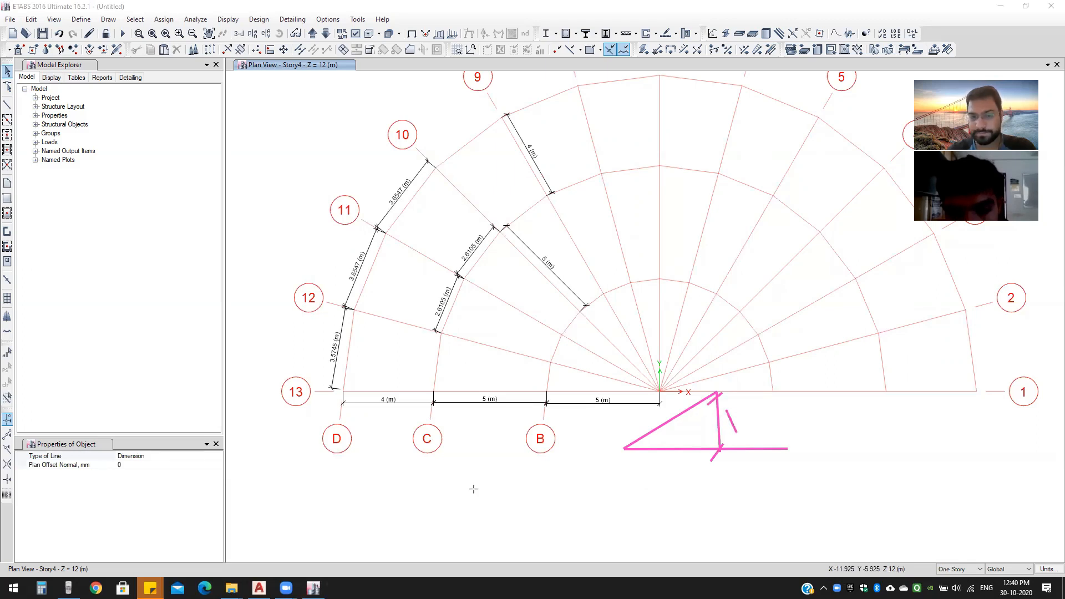
key("ctrl+z")
key("ctrl+z")
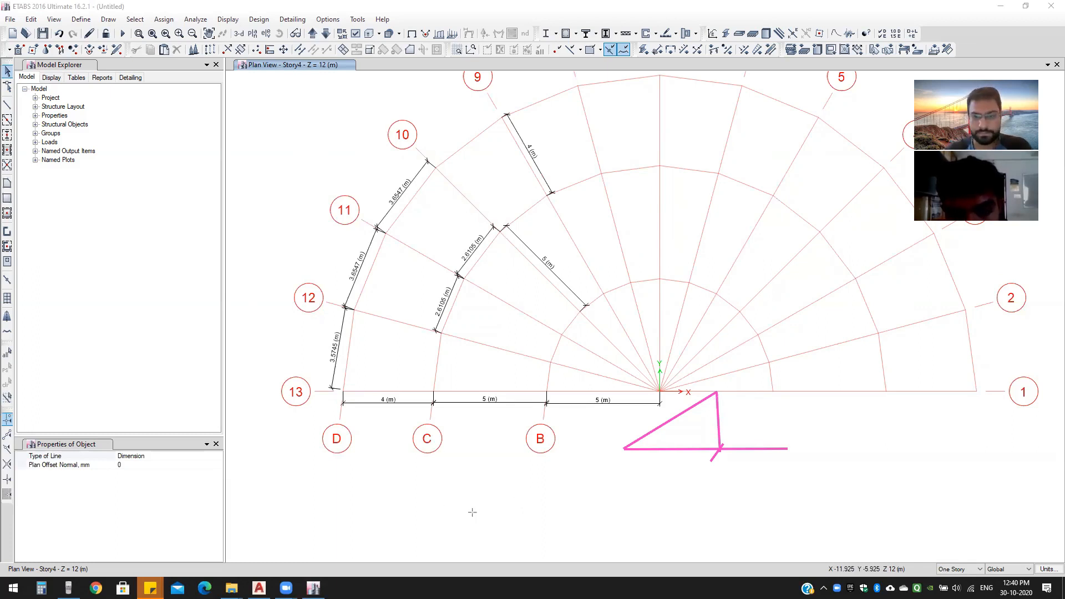
mouse_move(713, 390)
left_mouse_down()
mouse_move(744, 410)
mouse_move(748, 429)
left_mouse_up()
left_click_drag(741, 378, 871, 298)
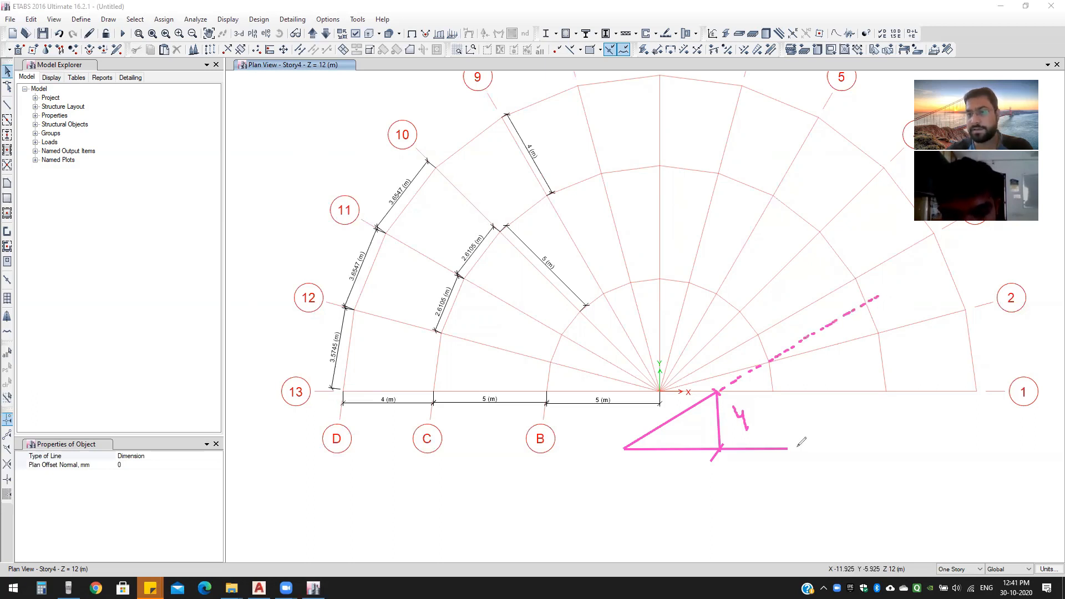
left_click_drag(796, 446, 884, 441)
left_click_drag(645, 434, 648, 442)
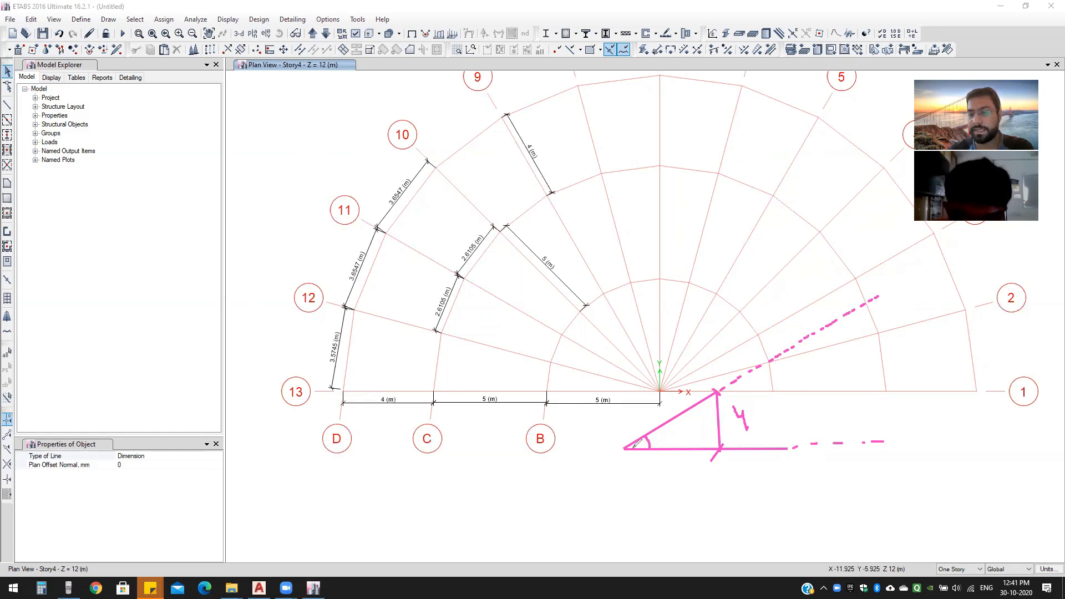
left_click_drag(681, 415, 692, 445)
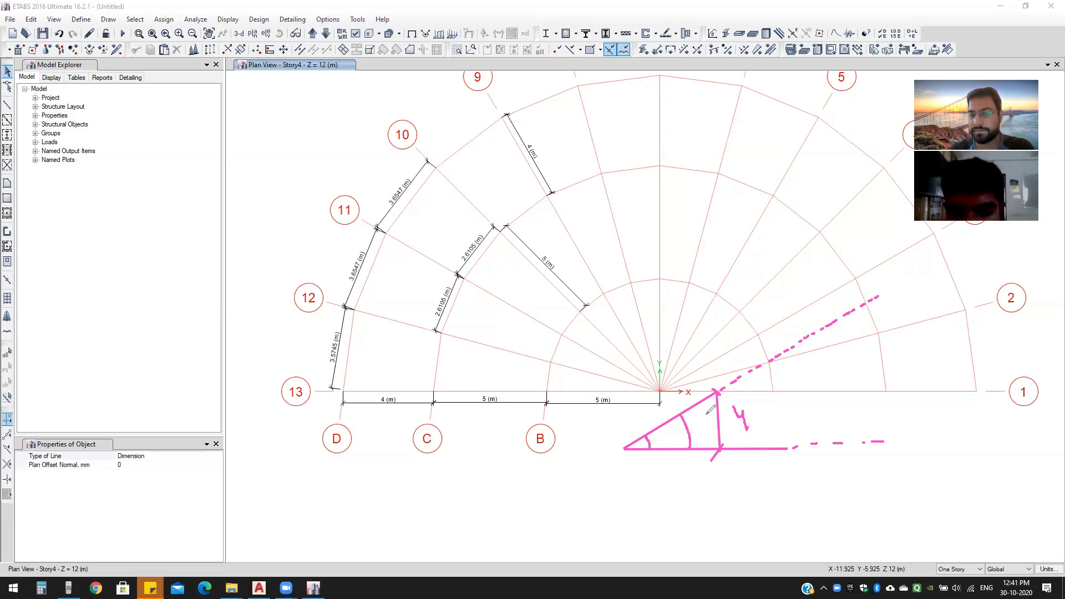
left_click_drag(752, 371, 775, 436)
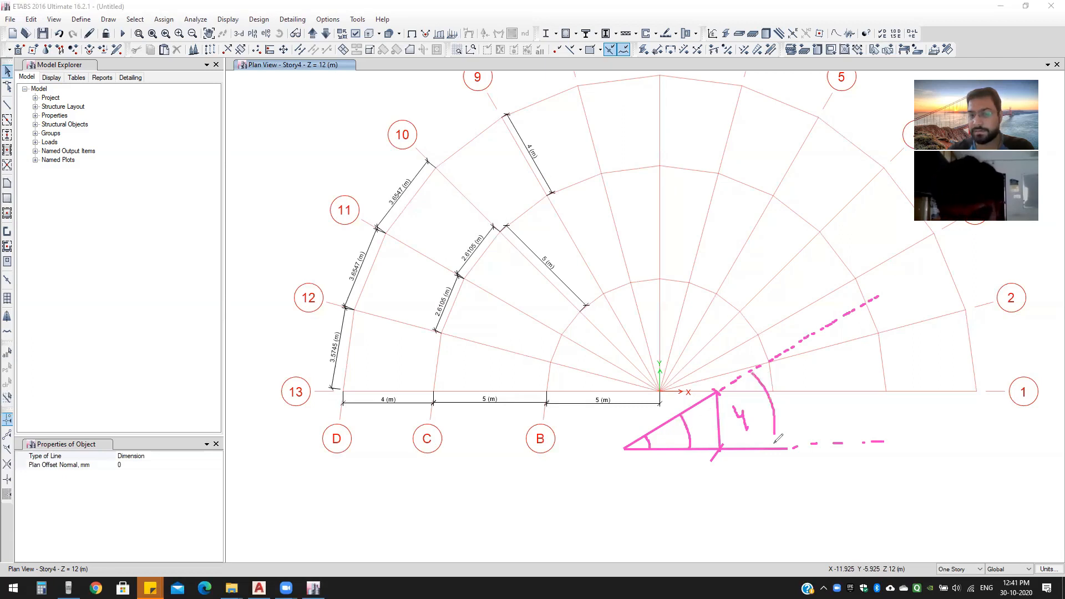
left_click_drag(826, 325, 862, 443)
mouse_move(866, 299)
left_mouse_down()
mouse_move(886, 334)
mouse_move(907, 448)
mouse_move(890, 450)
left_mouse_up()
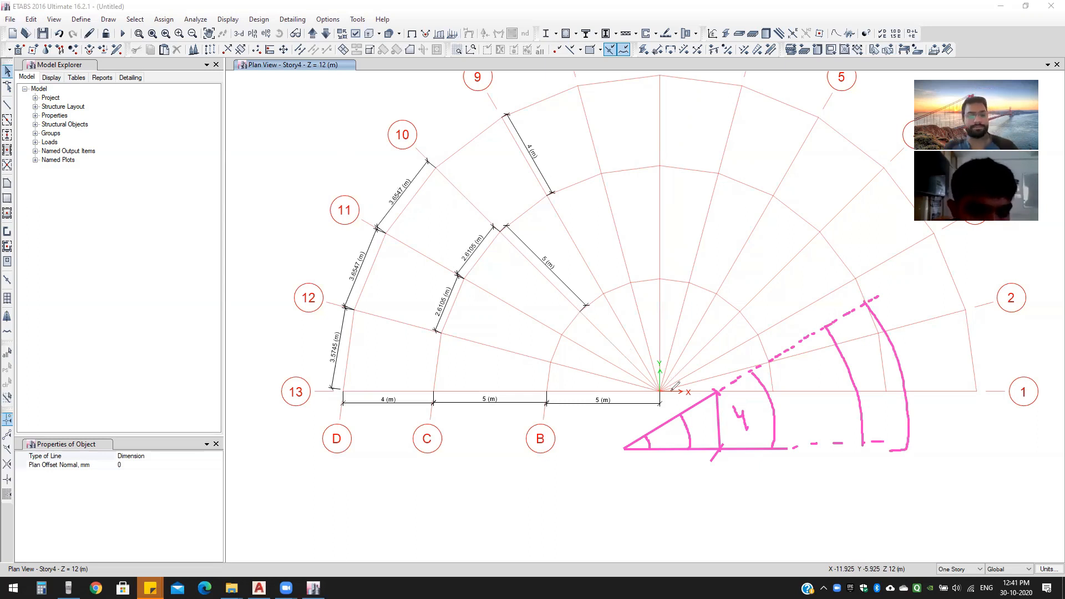
left_click(655, 514)
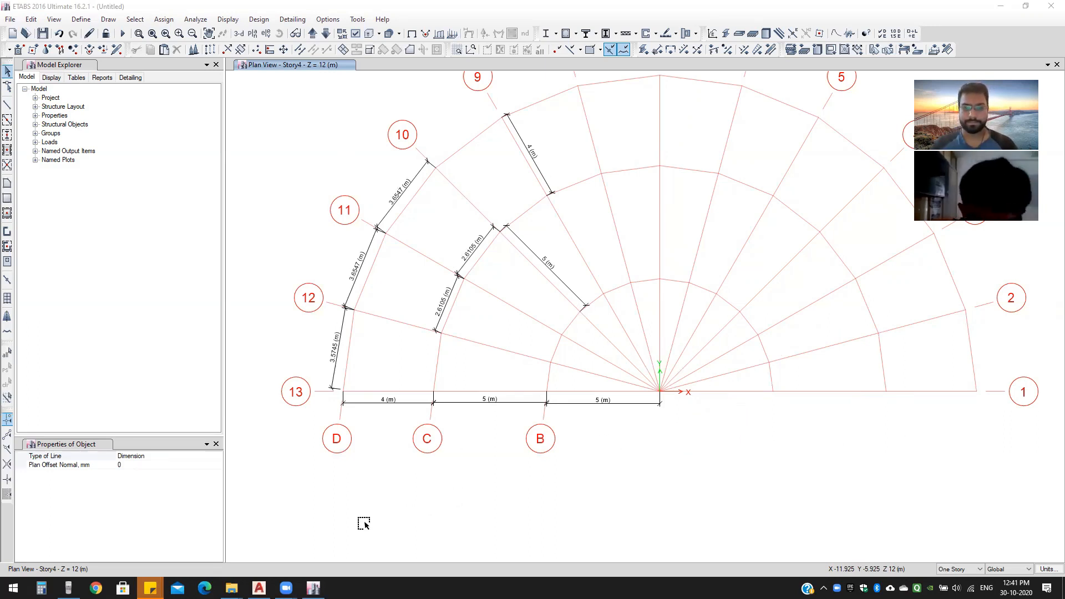
middle_click_drag(669, 432, 639, 444)
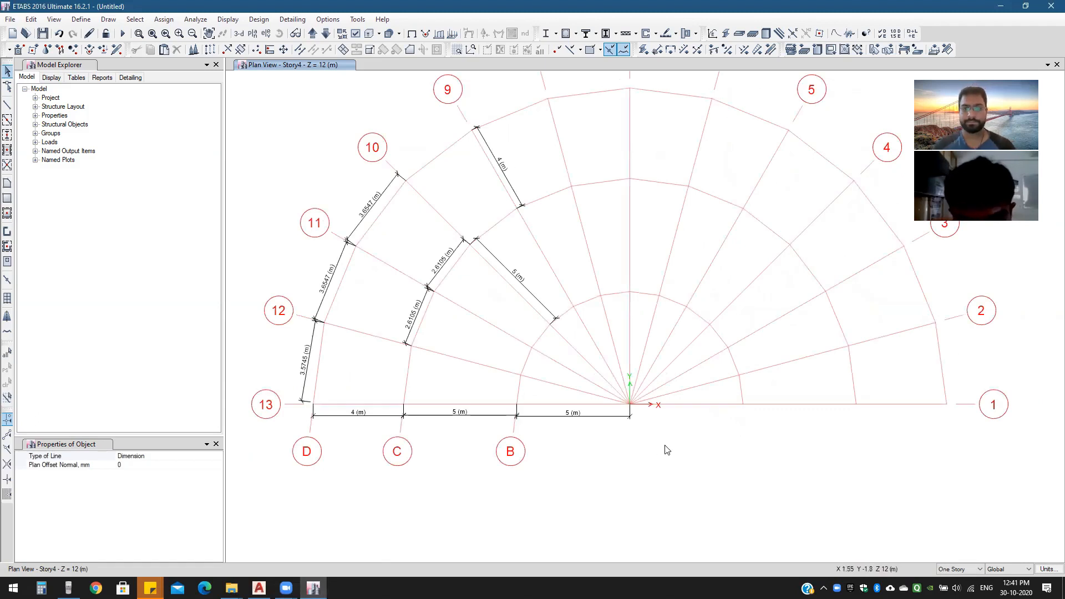
scroll(671, 444, "down", 4)
scroll(663, 441, "up", 4)
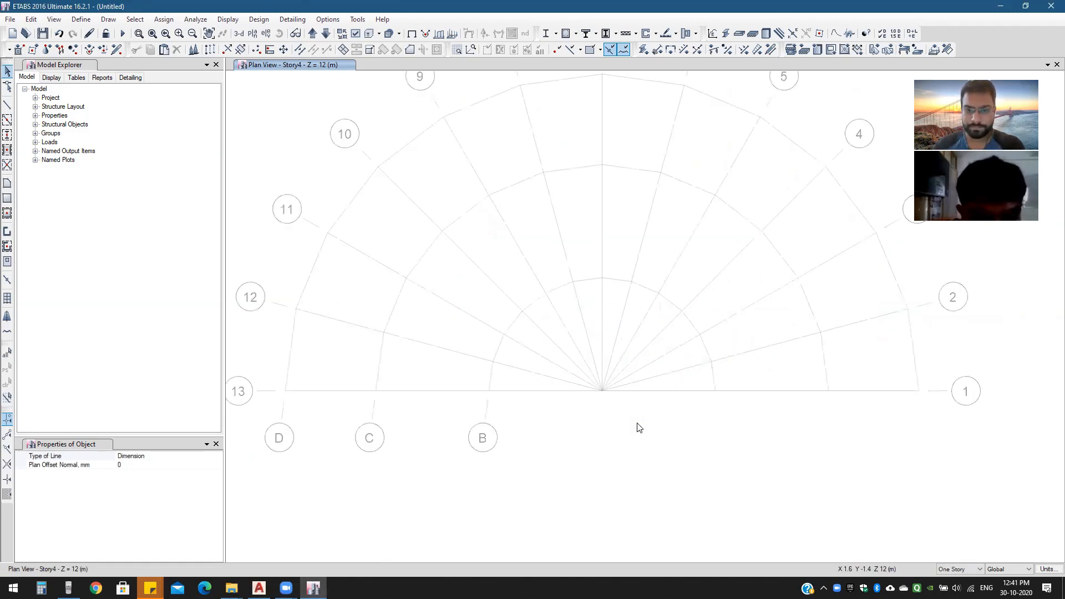
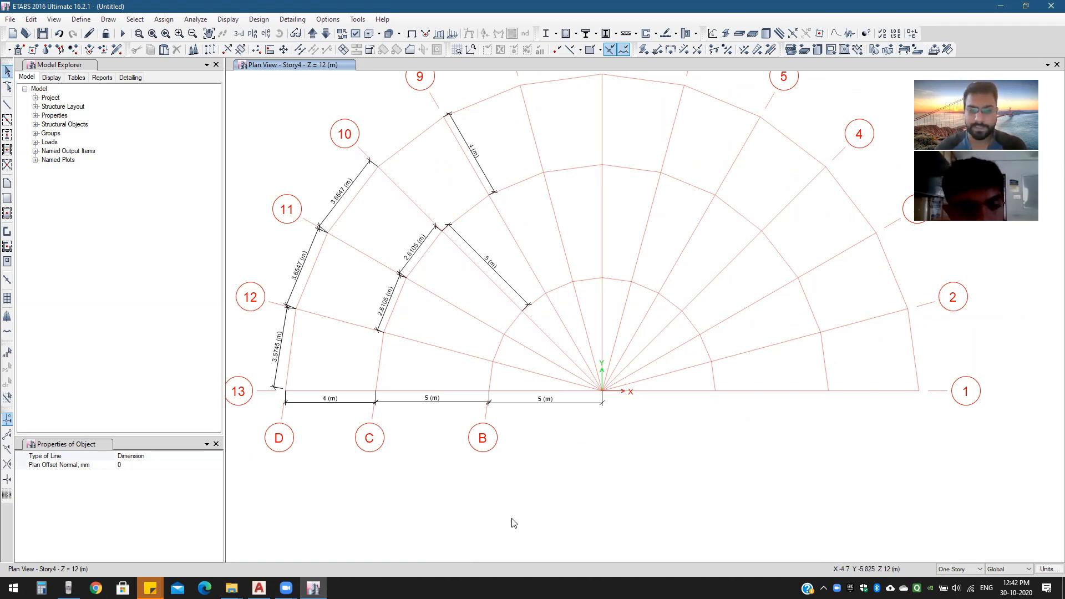
left_click(603, 391)
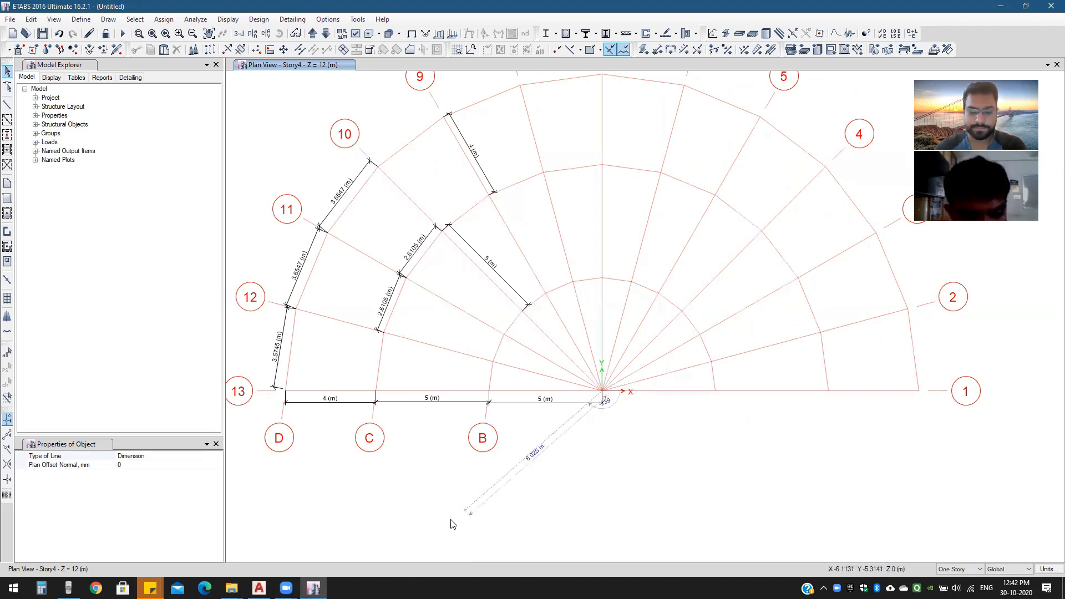
key("Escape")
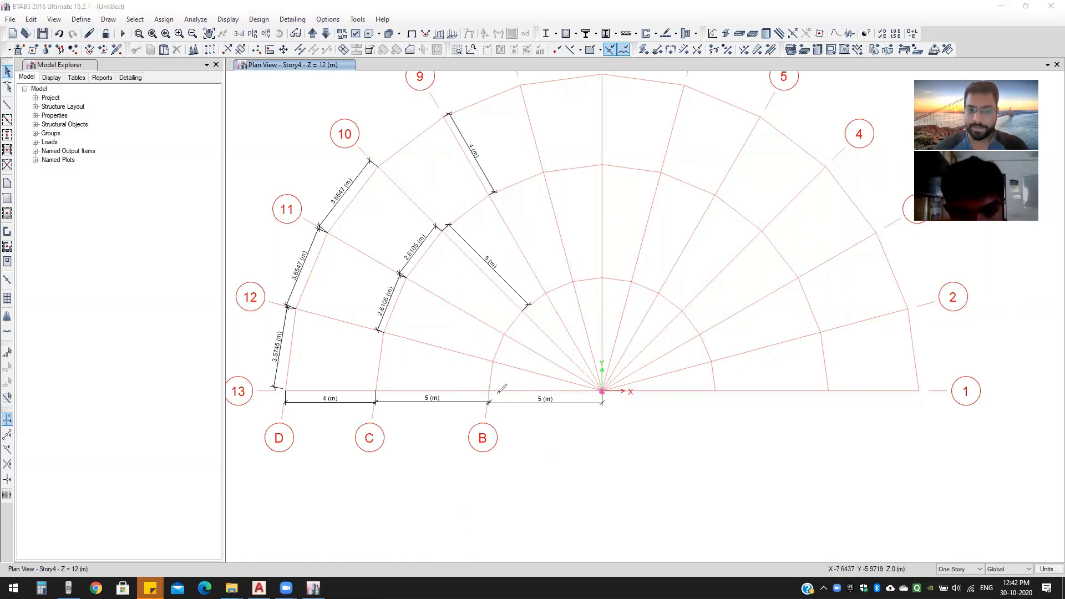
mouse_move(603, 410)
left_mouse_down()
mouse_move(596, 423)
mouse_move(611, 417)
left_mouse_up()
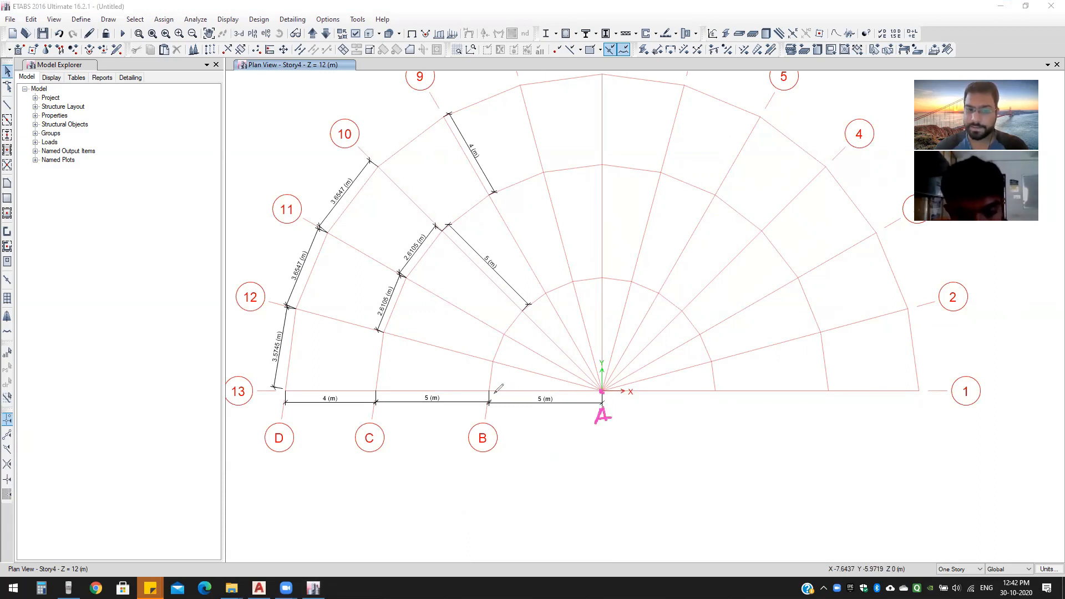
mouse_move(495, 385)
left_mouse_down()
mouse_move(502, 353)
mouse_move(546, 291)
mouse_move(661, 294)
mouse_move(707, 348)
mouse_move(717, 382)
left_mouse_up()
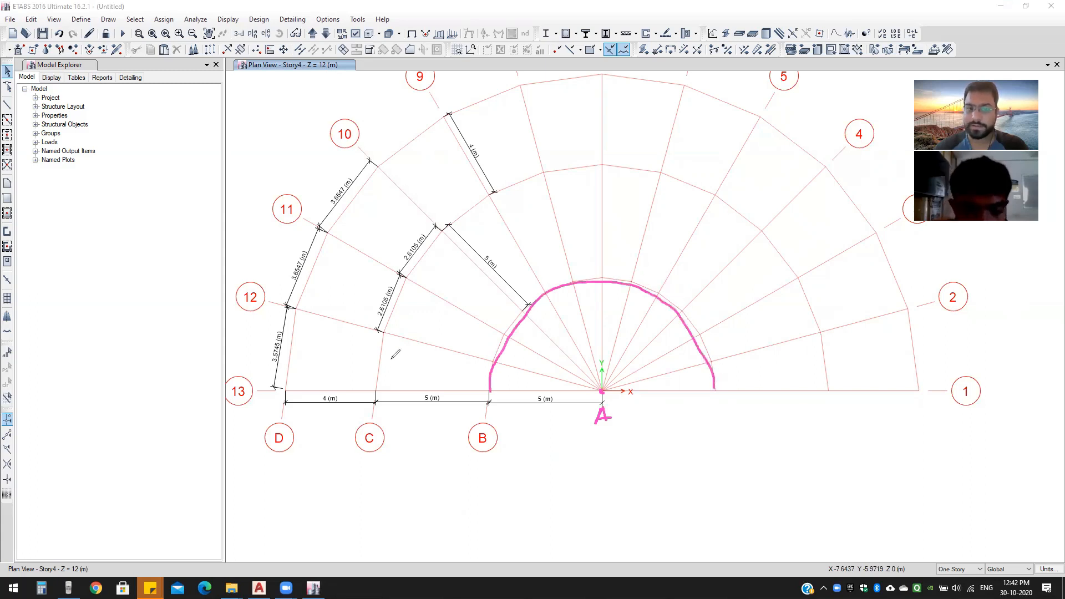
mouse_move(376, 391)
left_mouse_down()
mouse_move(417, 261)
mouse_move(598, 187)
mouse_move(771, 216)
mouse_move(826, 394)
left_mouse_up()
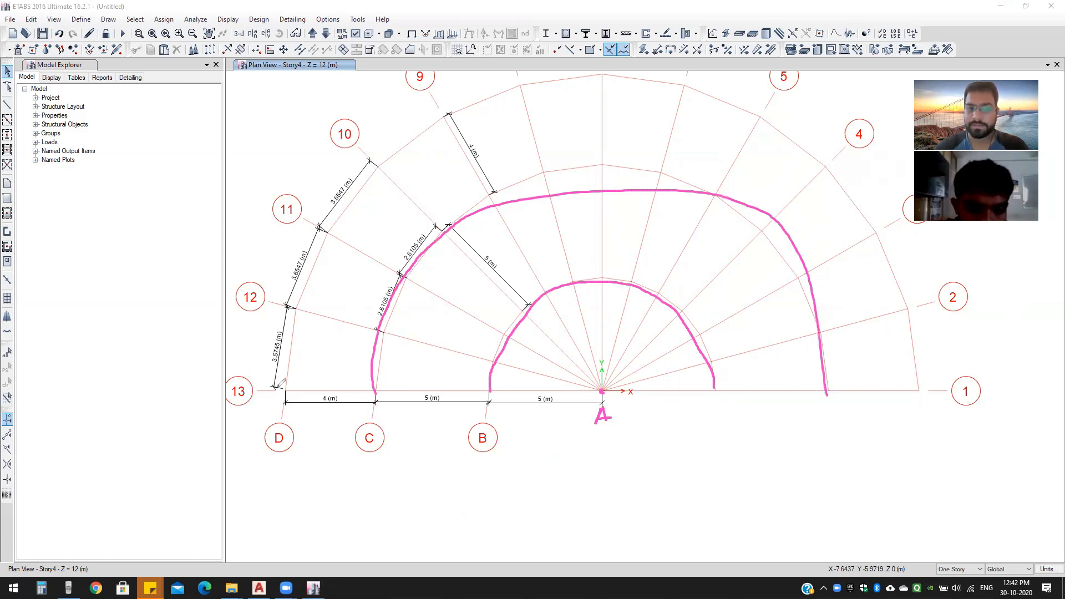
mouse_move(289, 391)
left_mouse_down()
mouse_move(336, 240)
mouse_move(726, 119)
mouse_move(908, 283)
mouse_move(920, 419)
left_mouse_up()
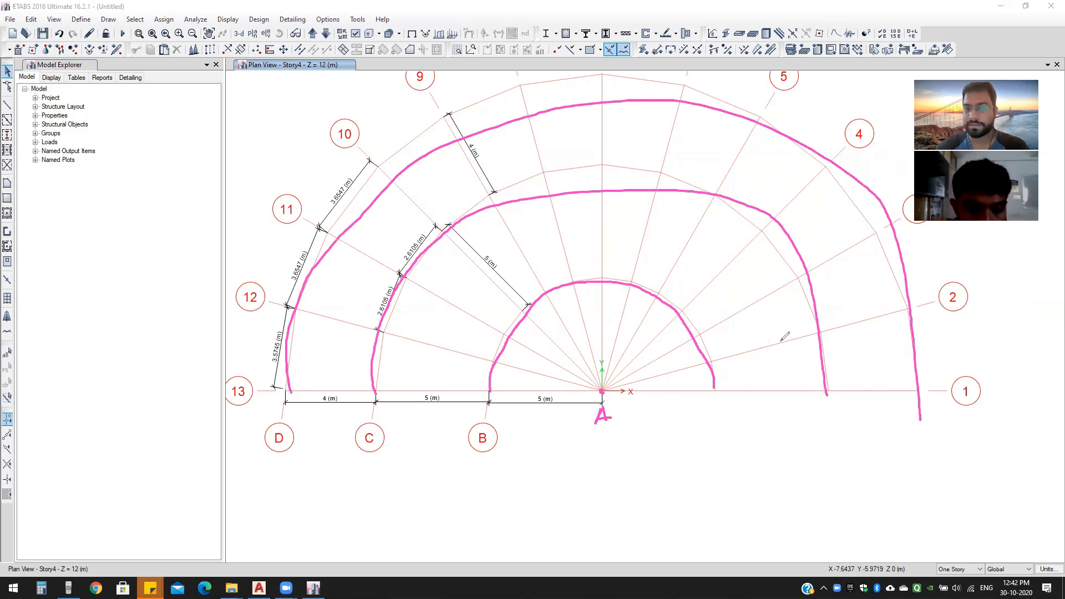
mouse_move(601, 392)
left_mouse_down()
mouse_move(494, 386)
mouse_move(557, 422)
mouse_move(544, 432)
mouse_move(569, 407)
left_mouse_up()
left_click_drag(489, 391, 375, 392)
mouse_move(433, 428)
left_mouse_down()
mouse_move(413, 422)
mouse_move(429, 437)
mouse_move(411, 445)
left_mouse_up()
left_click_drag(440, 426, 454, 423)
left_click_drag(371, 388, 287, 389)
left_click_drag(318, 428, 336, 458)
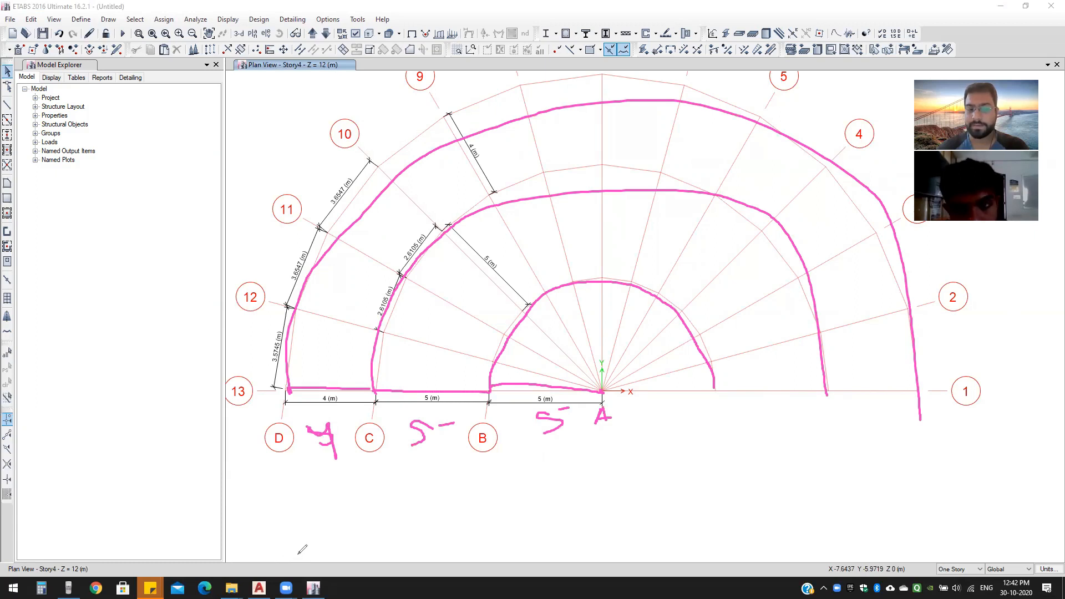
Step: Open the data of cylindrical grid system G2 and display its grid data as spacing
right_click(429, 412)
left_click(461, 417)
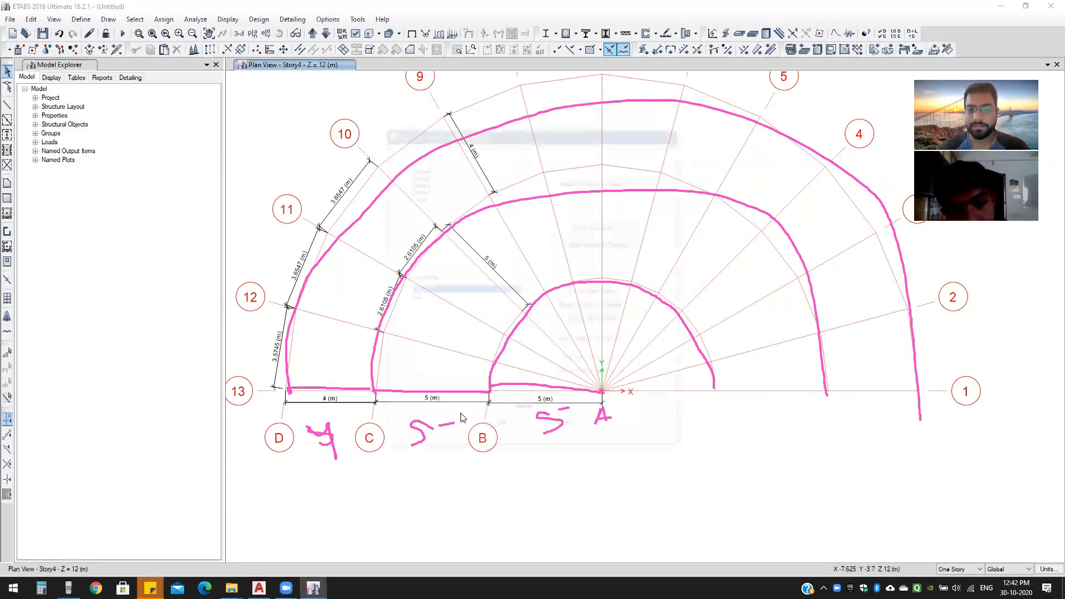
left_click(424, 298)
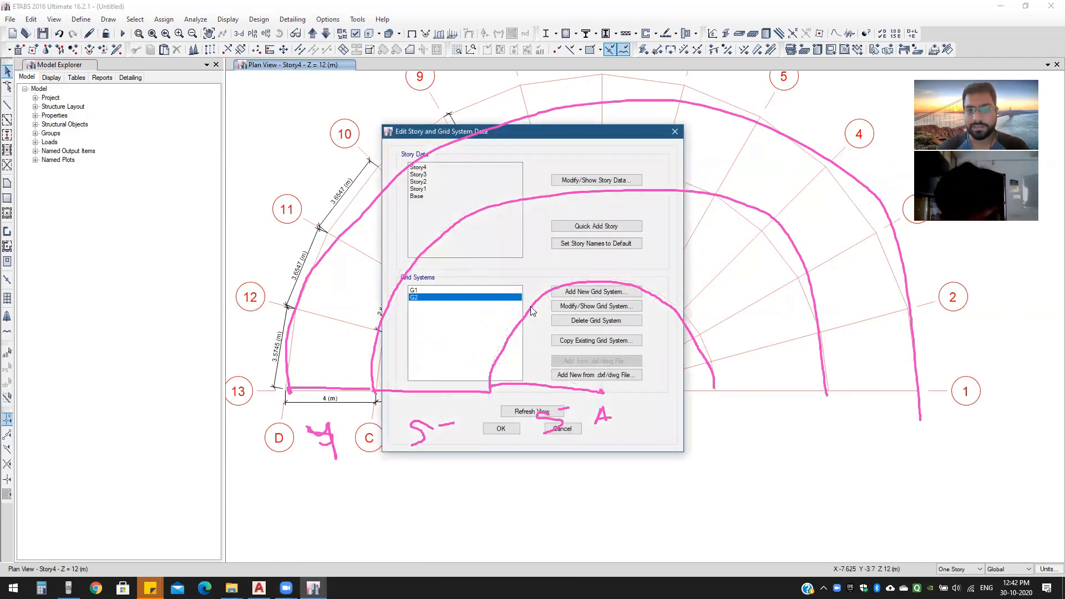
left_click(566, 306)
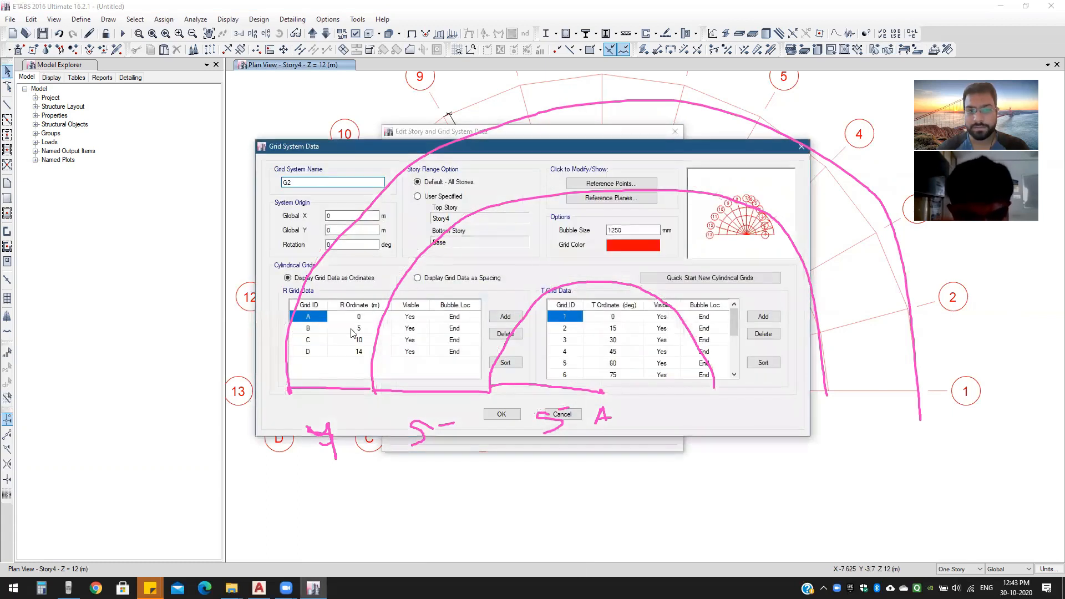
left_click(451, 281)
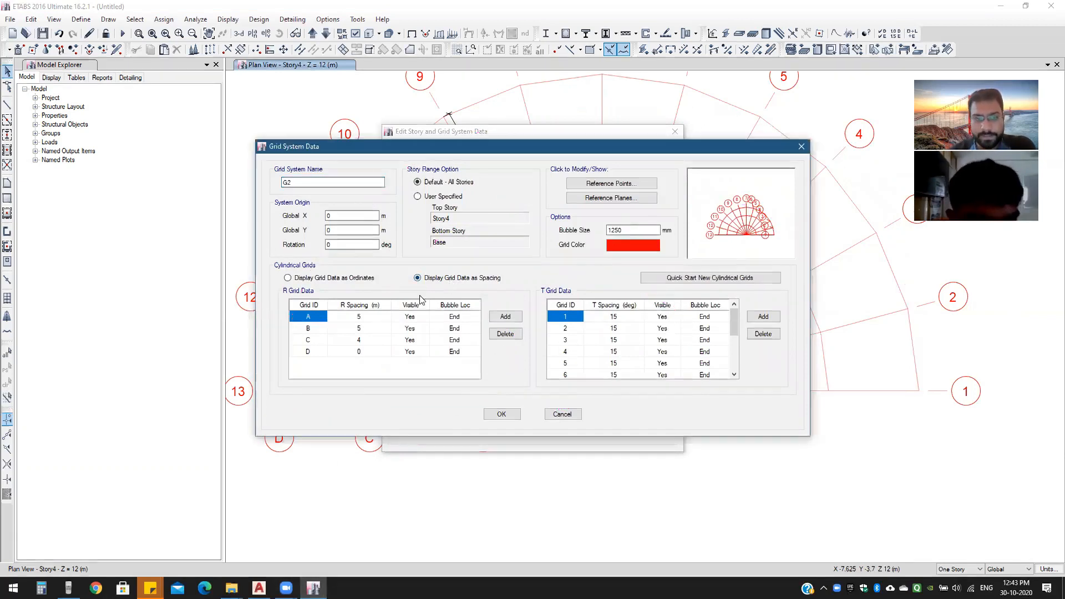
Step: Examine the R spacing of grids A to D and the T spacing list of grid system G2 against the plan
left_click(360, 320)
left_click(361, 330)
left_click(365, 344)
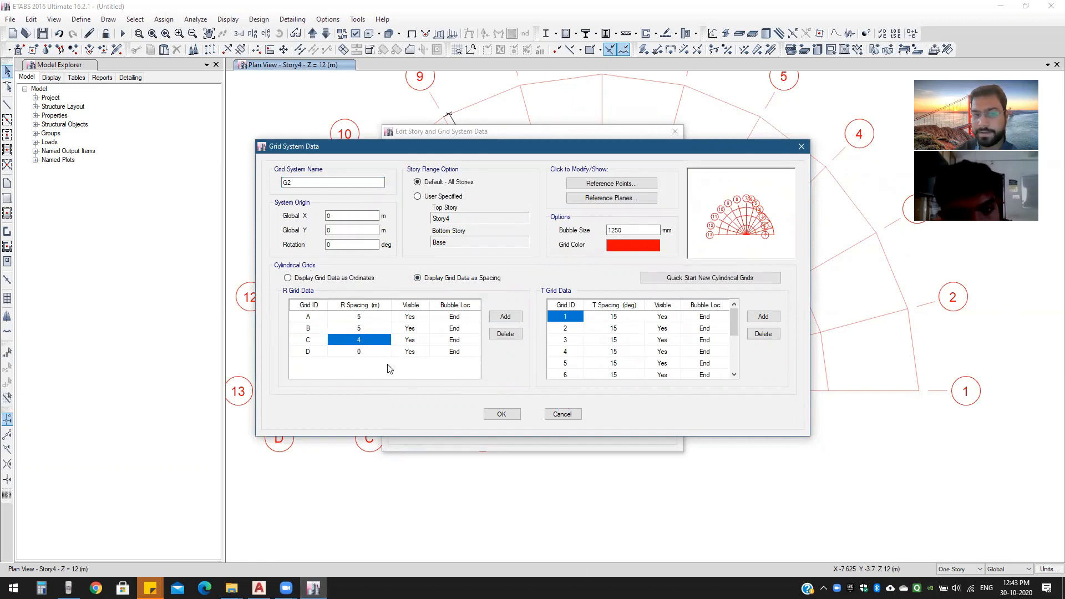
left_click(363, 317)
left_click(364, 328)
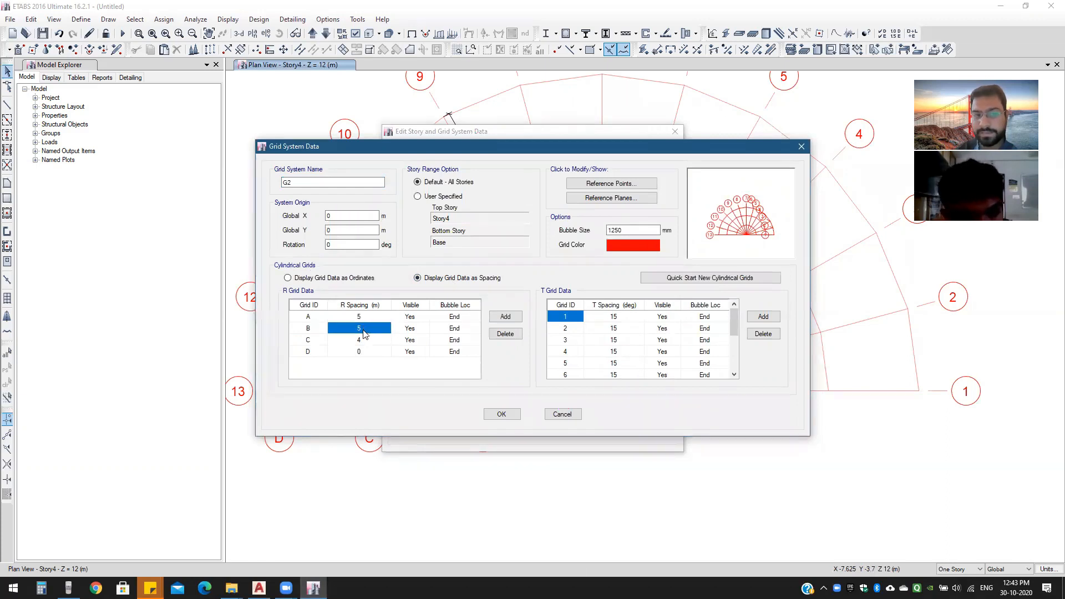
left_click(364, 341)
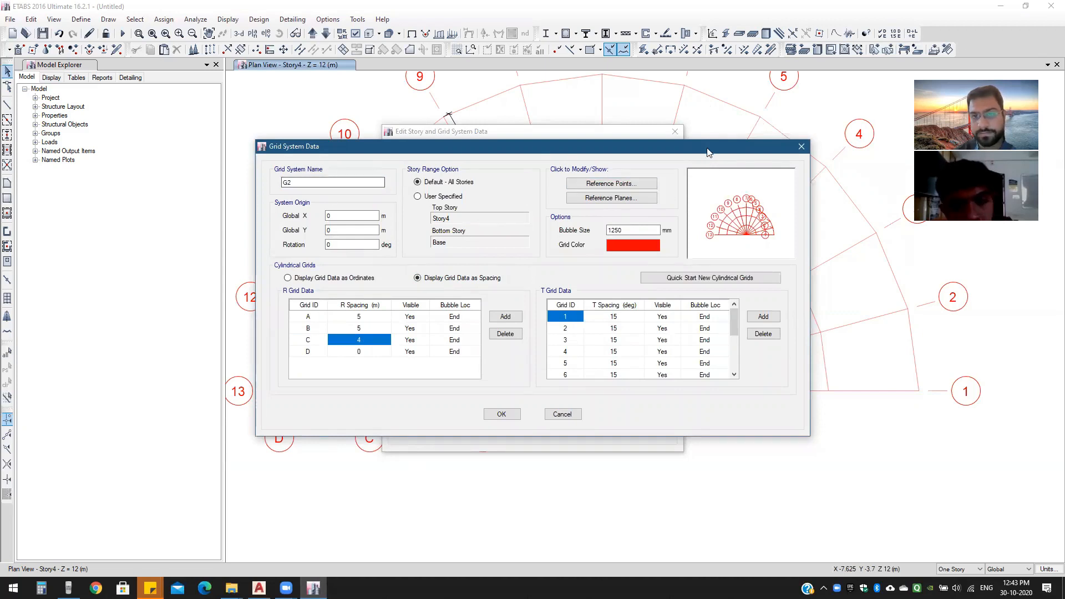
left_click_drag(707, 151, 364, 169)
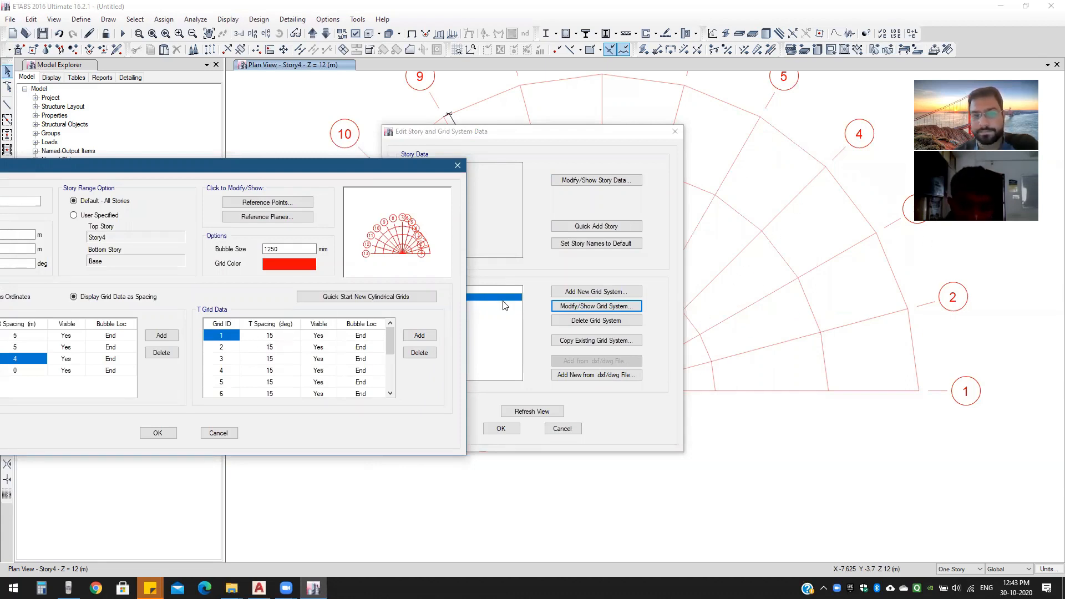
scroll(344, 259, "down", 1)
left_click_drag(345, 168, 424, 157)
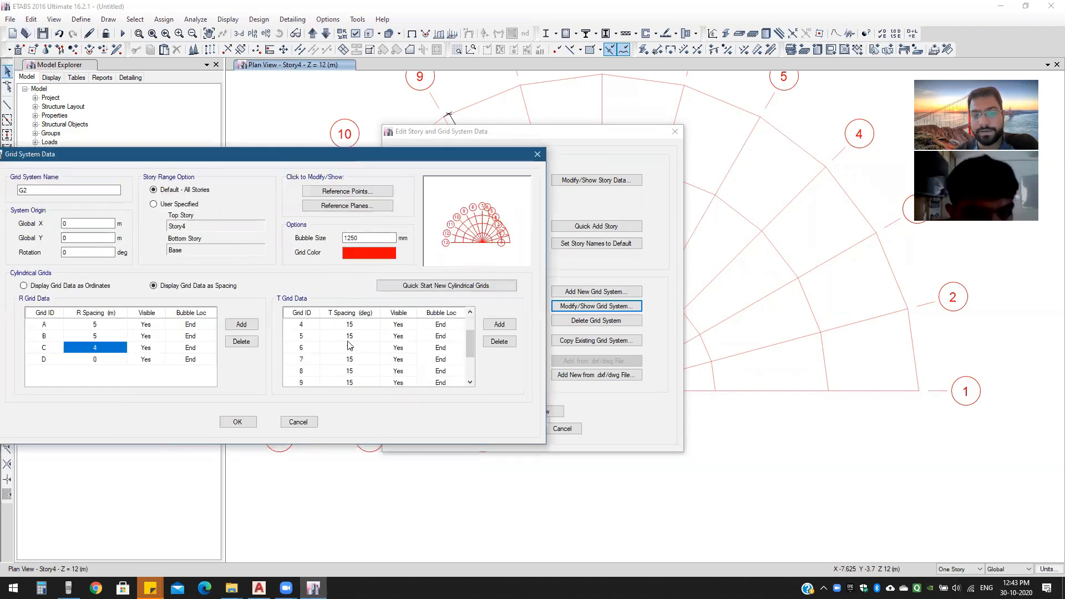
left_click_drag(356, 156, 438, 155)
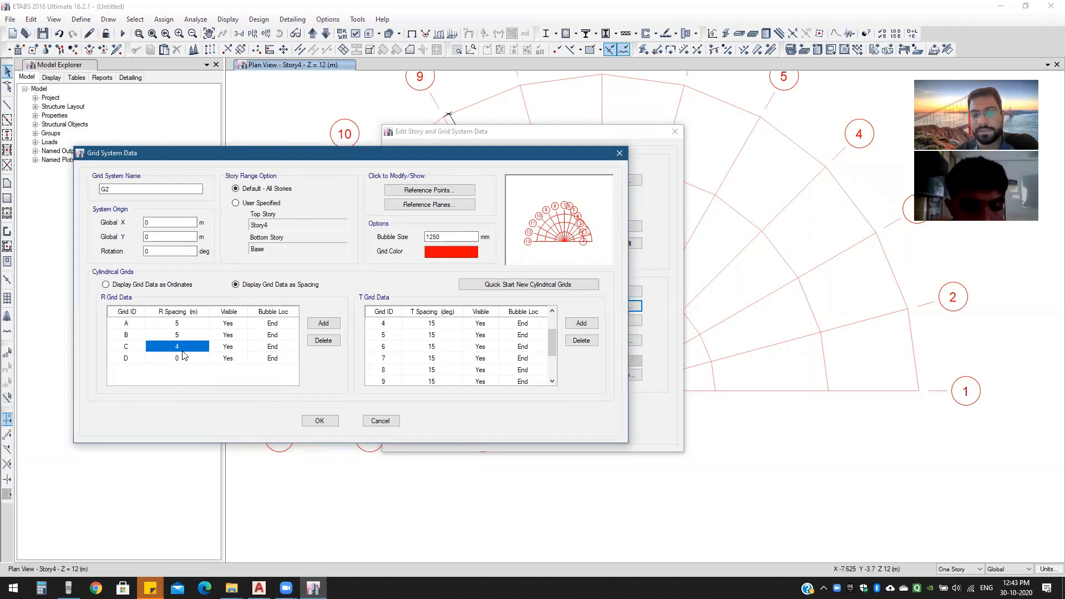
left_click(719, 392)
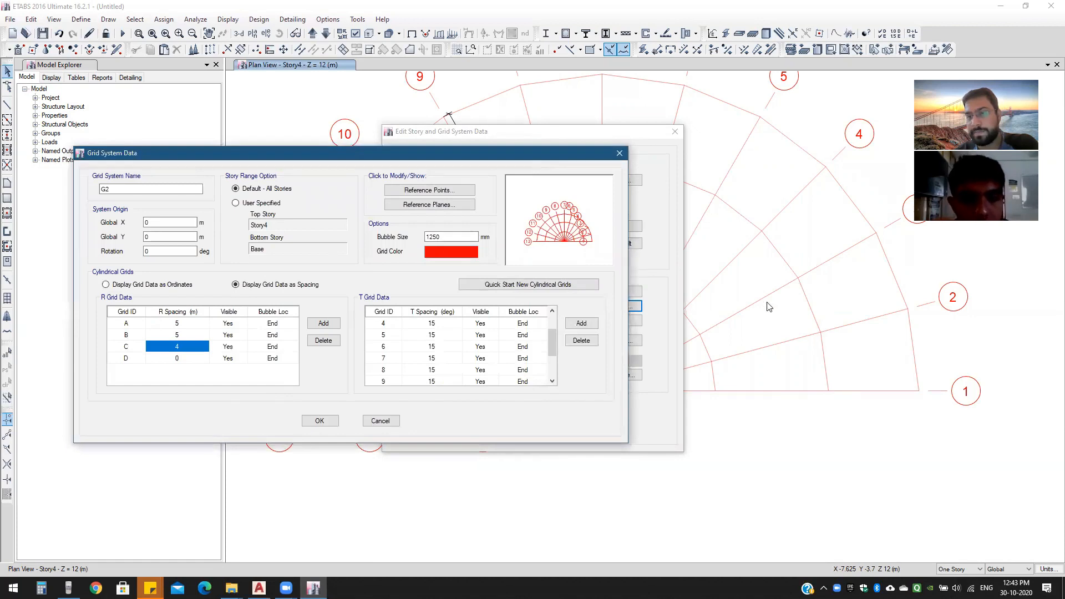
Step: Add radial grid E to grid system G2 with a 6 m spacing after grid D, and apply it to the Story4 plan
left_click(315, 324)
left_click(183, 359)
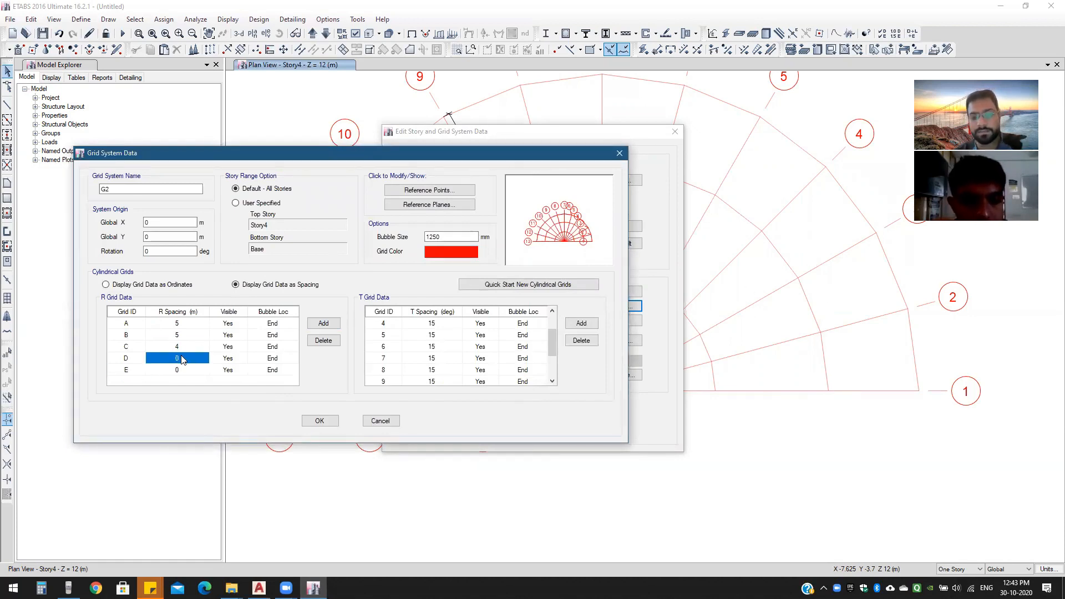
left_click(177, 358)
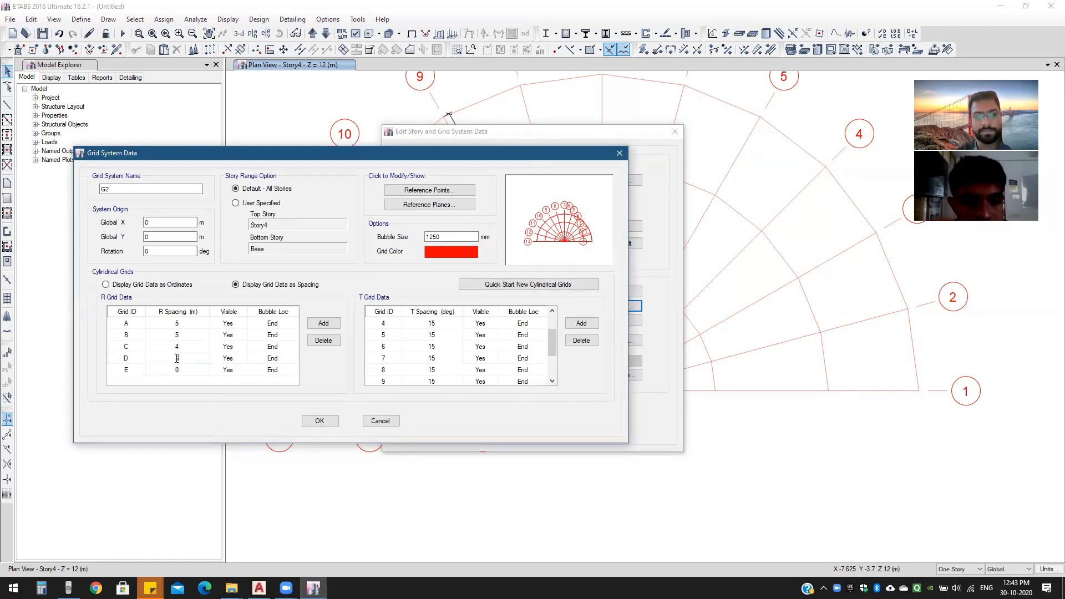
key("BackSpace")
type("6")
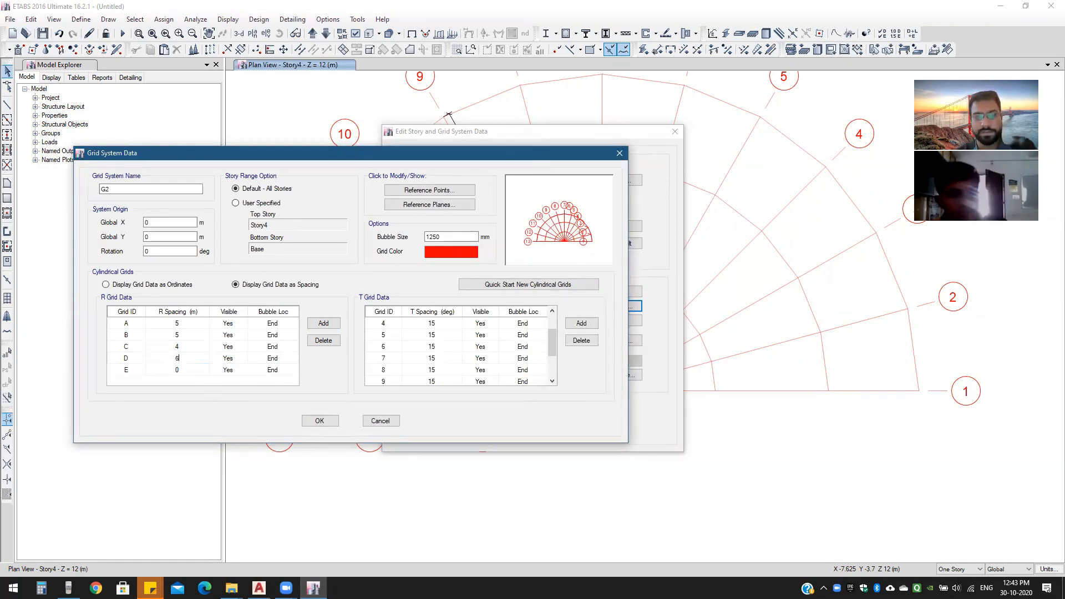
left_click(317, 422)
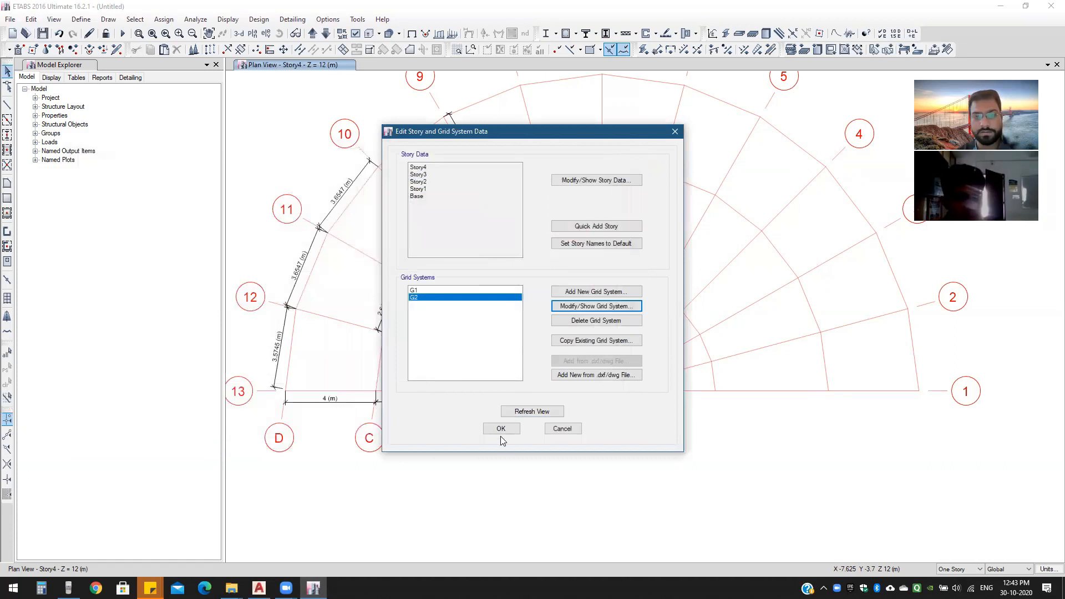
left_click(502, 424)
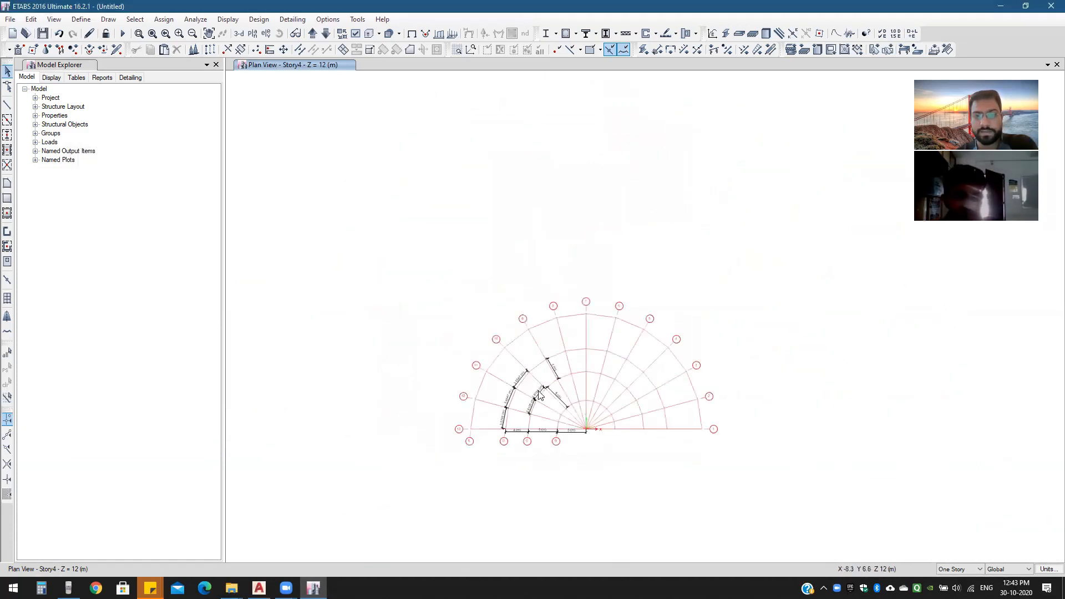
middle_click_drag(545, 393, 532, 320)
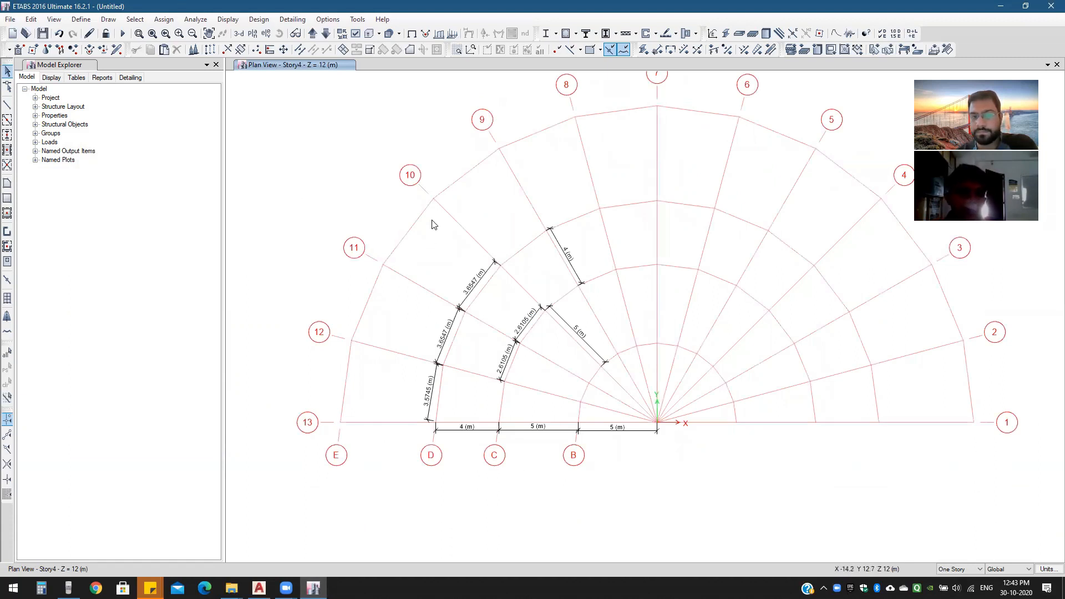
Step: Dimension the radial spacing between arcs D and E along T grid 13, in line with the existing dimensions
left_click(108, 19)
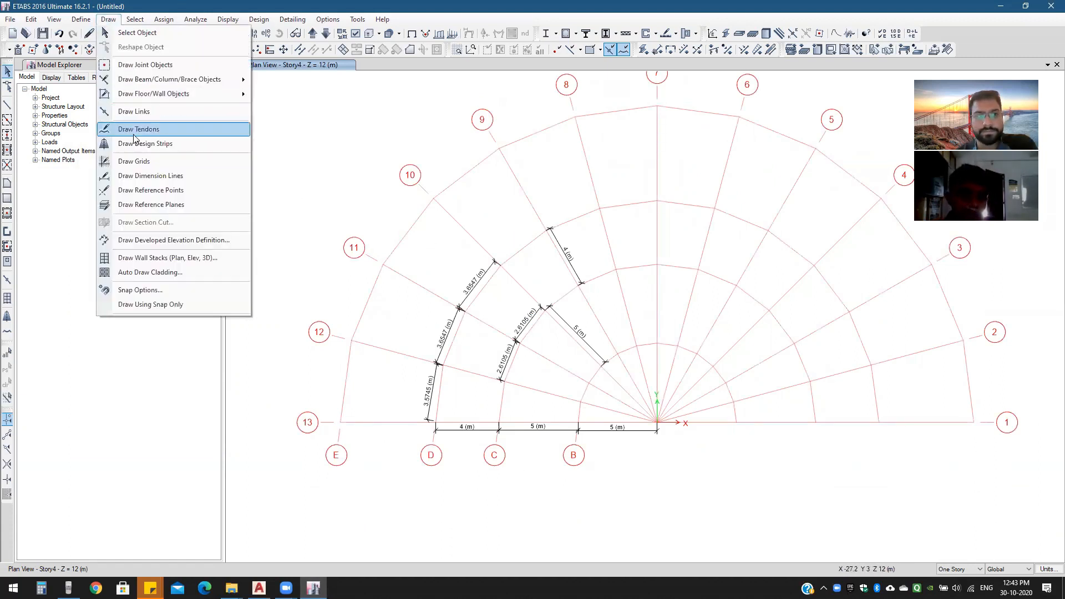
left_click(157, 175)
left_click(437, 427)
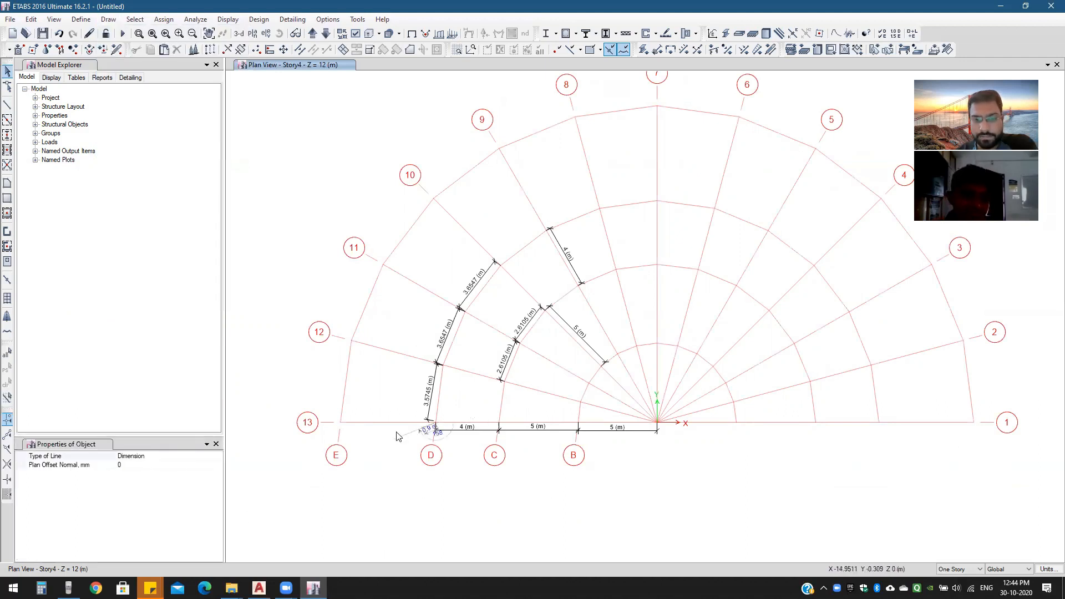
left_click(355, 432)
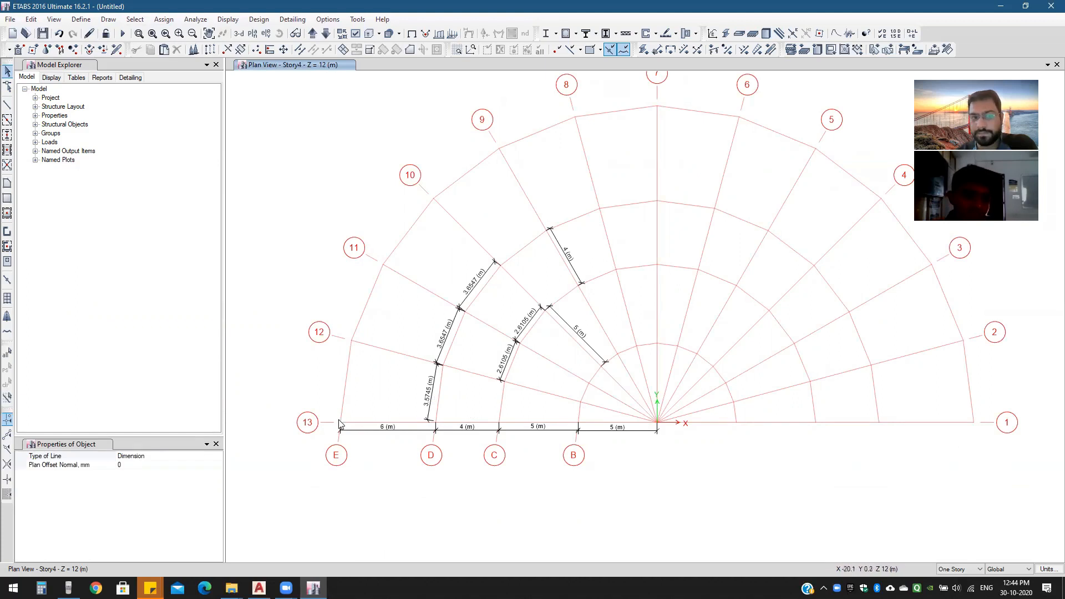
Step: Dimension the three segments of outer arc E between T grids 13, 12, 11 and 10, placing the dimension lines outside the arc
left_click(340, 422)
left_click(350, 341)
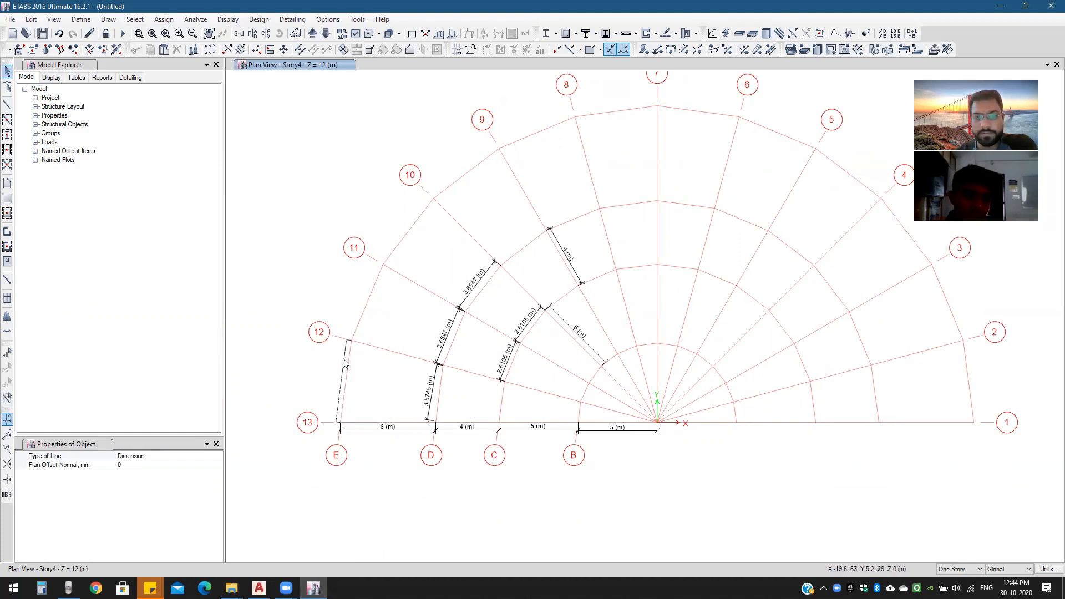
left_click(332, 383)
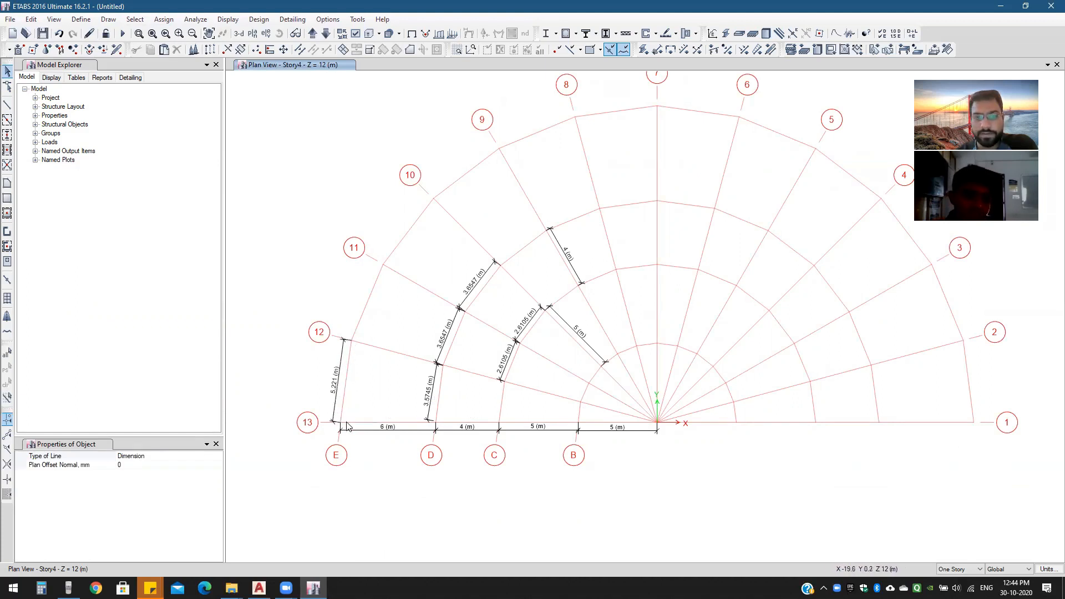
left_click(344, 339)
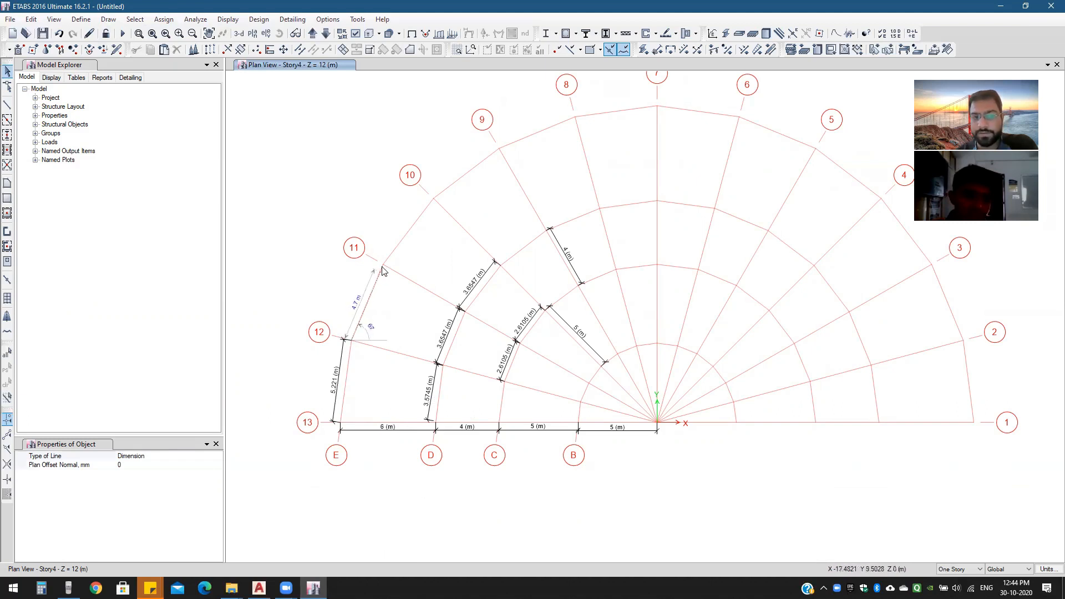
left_click(383, 265)
left_click(359, 296)
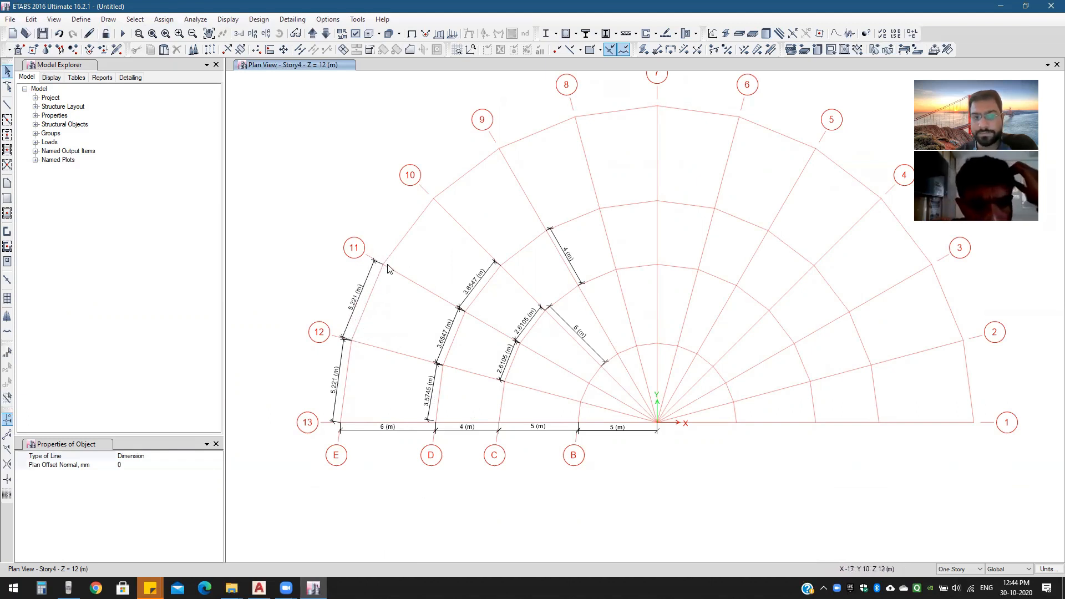
left_click(375, 261)
left_click(413, 210)
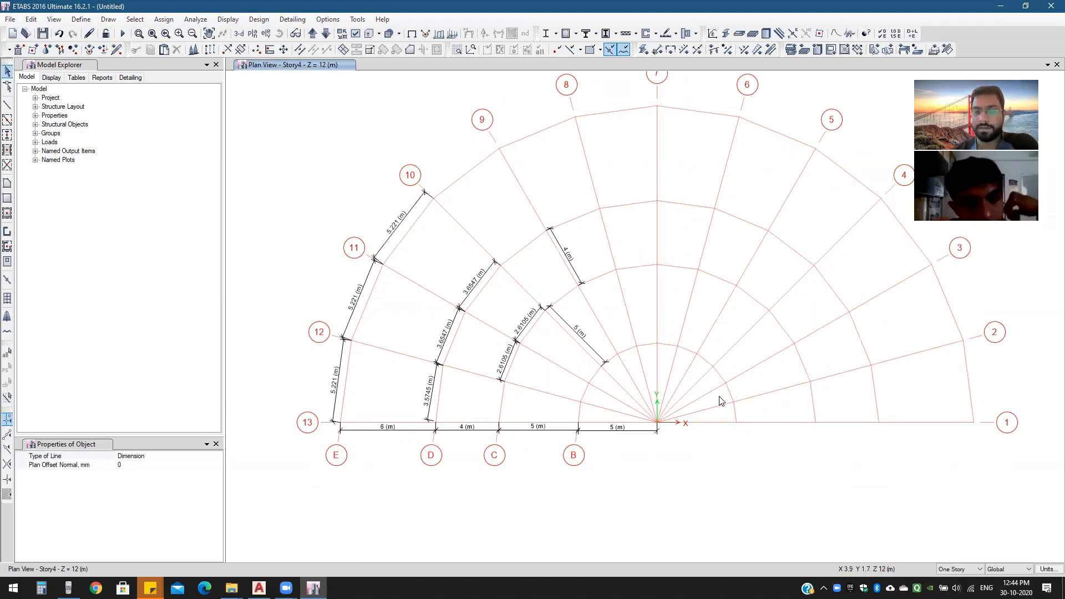
scroll(719, 401, "down", 3)
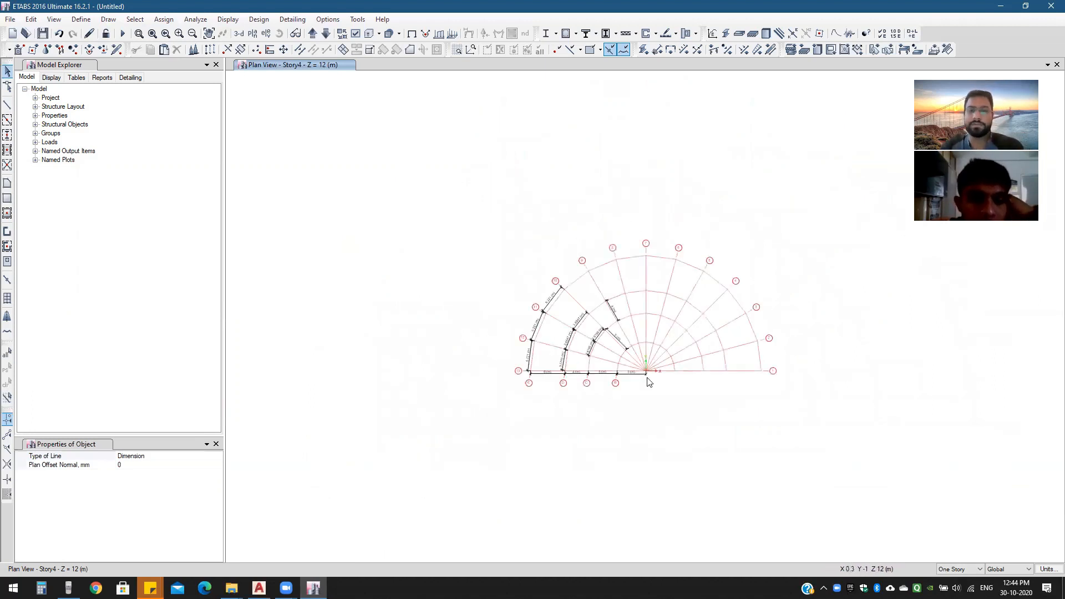
scroll(613, 354, "up", 3)
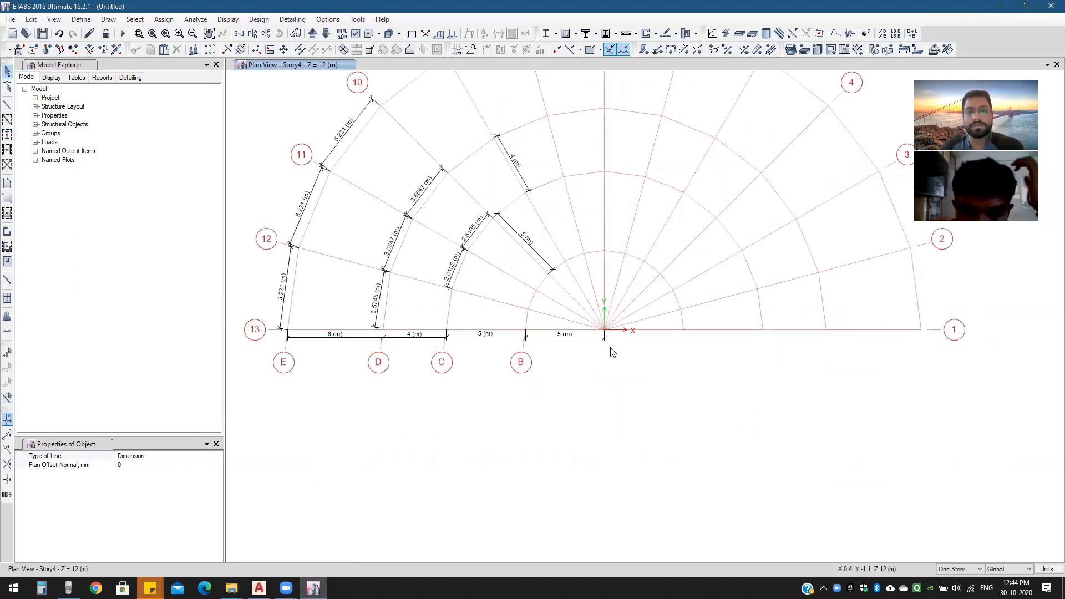
scroll(636, 223, "down", 3)
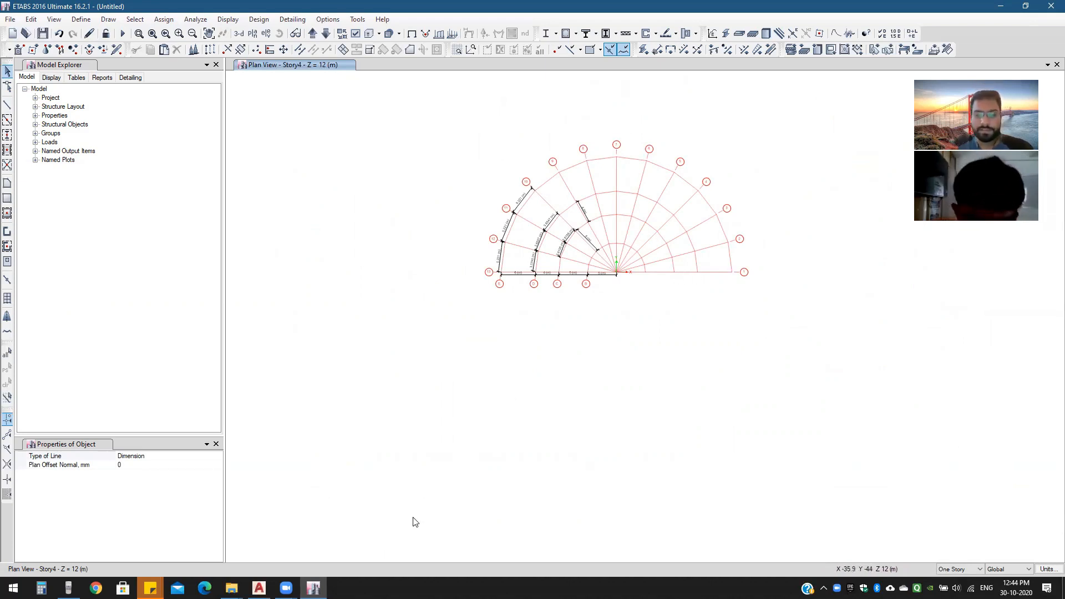
left_click_drag(389, 368, 558, 444)
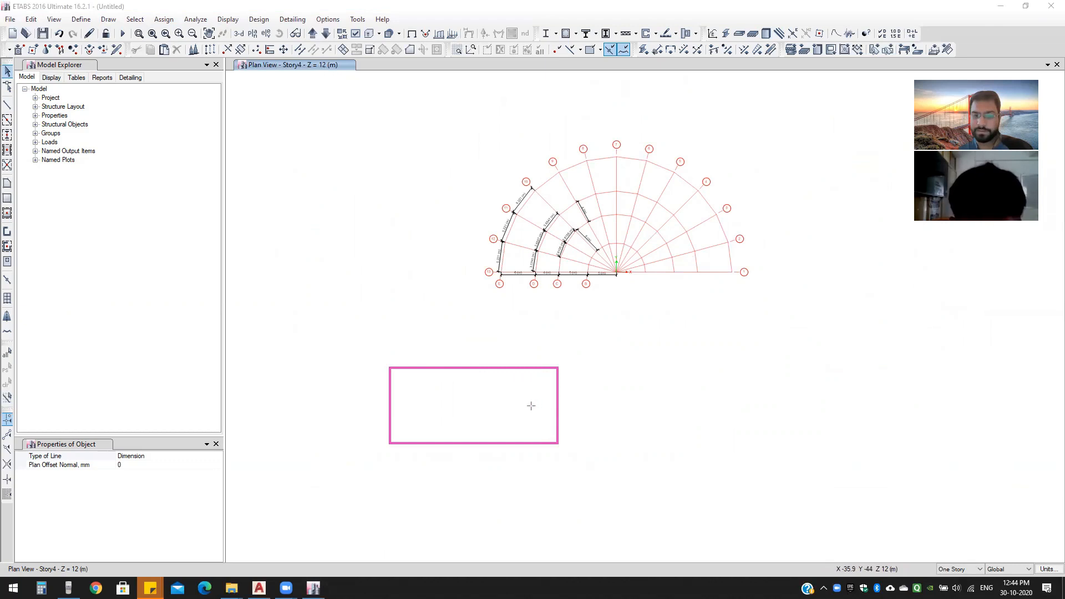
mouse_move(527, 405)
left_mouse_down()
mouse_move(582, 414)
mouse_move(589, 443)
left_mouse_up()
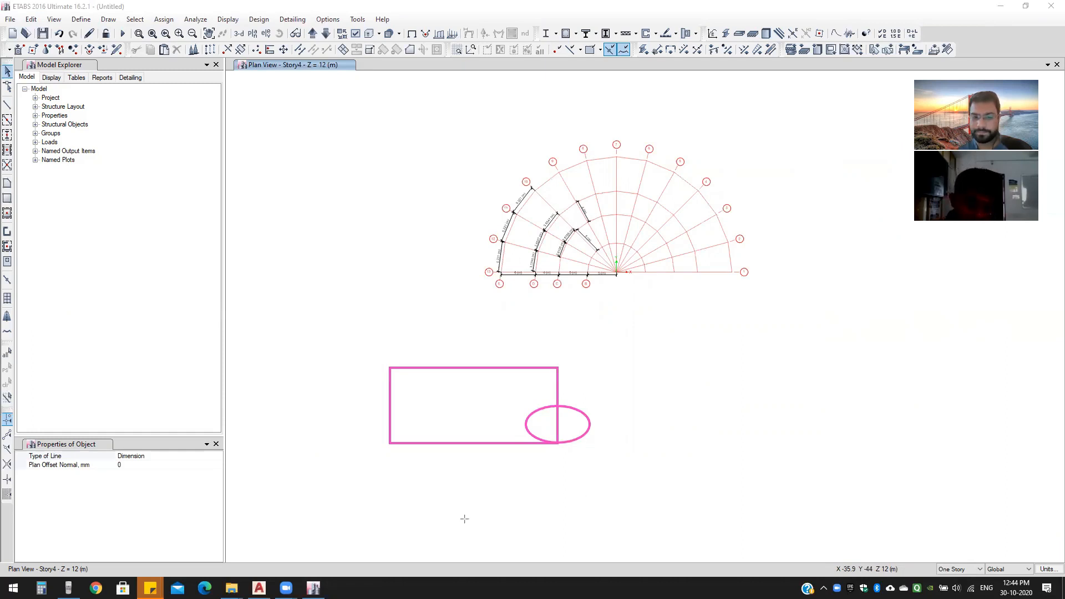
mouse_move(580, 445)
left_mouse_down()
mouse_move(580, 395)
mouse_move(599, 395)
mouse_move(577, 434)
mouse_move(559, 441)
mouse_move(570, 408)
mouse_move(589, 408)
mouse_move(570, 374)
mouse_move(588, 428)
mouse_move(573, 439)
left_mouse_up()
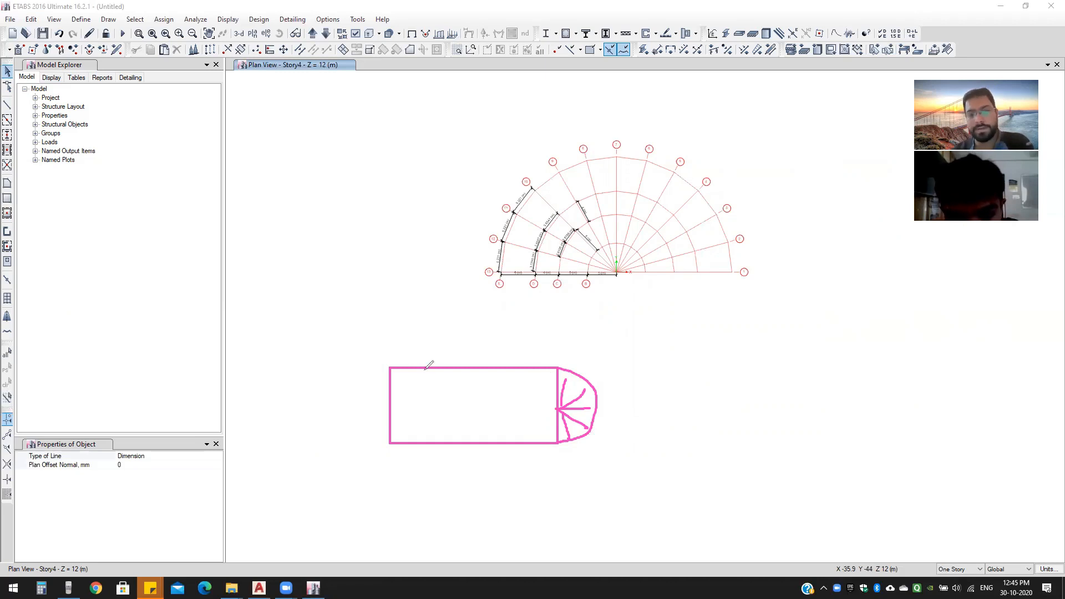
mouse_move(425, 366)
left_mouse_down()
mouse_move(487, 324)
mouse_move(501, 367)
mouse_move(461, 332)
mouse_move(472, 361)
left_mouse_up()
left_click_drag(430, 341, 471, 361)
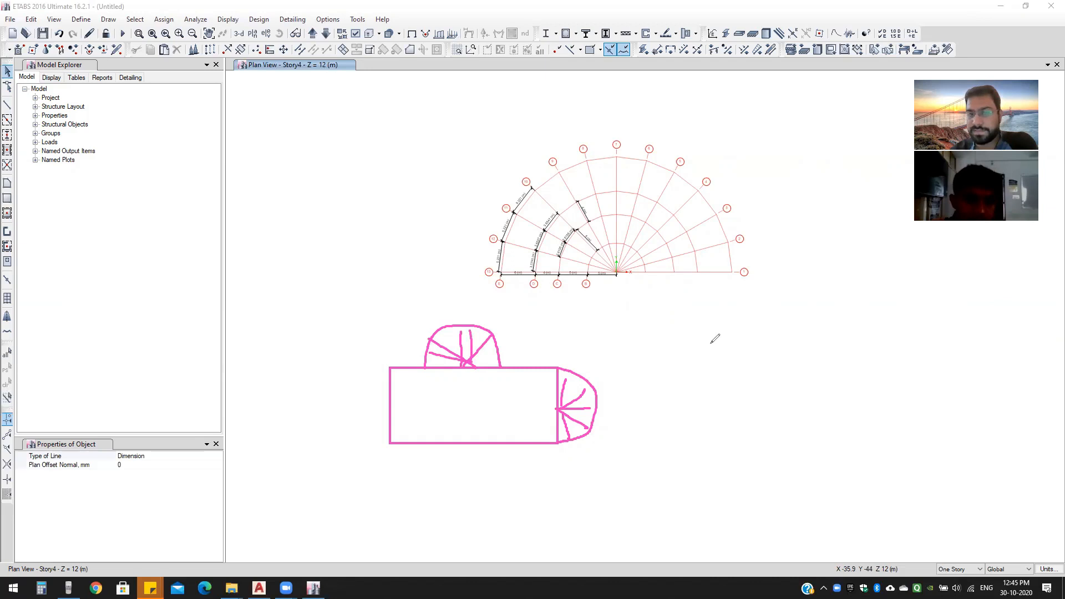
mouse_move(691, 361)
left_mouse_down()
mouse_move(687, 342)
mouse_move(742, 332)
mouse_move(780, 375)
mouse_move(804, 378)
mouse_move(836, 327)
left_mouse_up()
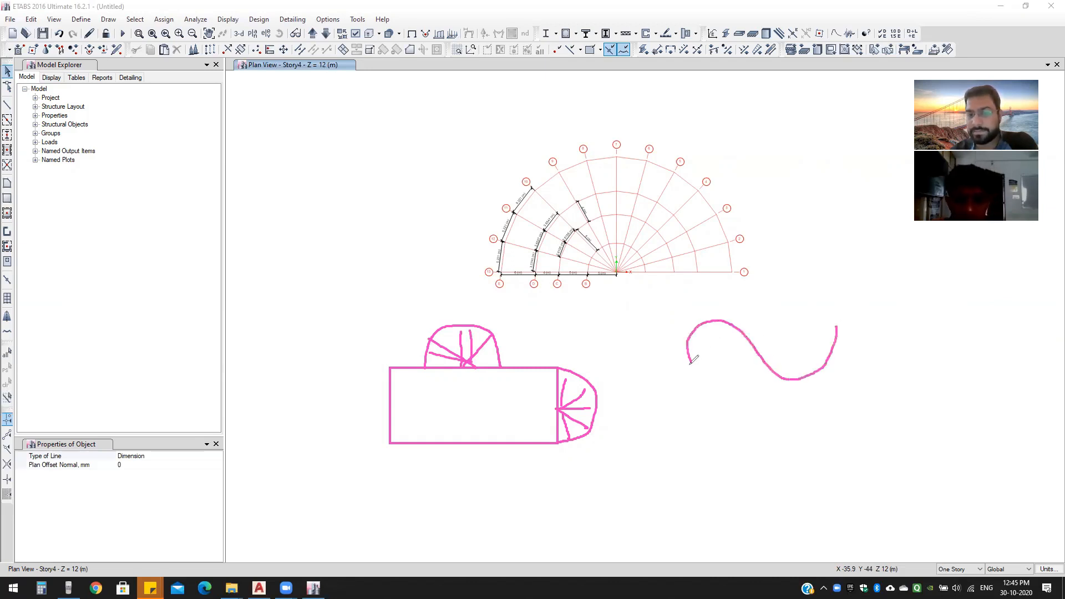
mouse_move(690, 362)
left_mouse_down()
mouse_move(757, 361)
mouse_move(832, 327)
left_mouse_up()
left_click_drag(676, 448, 833, 419)
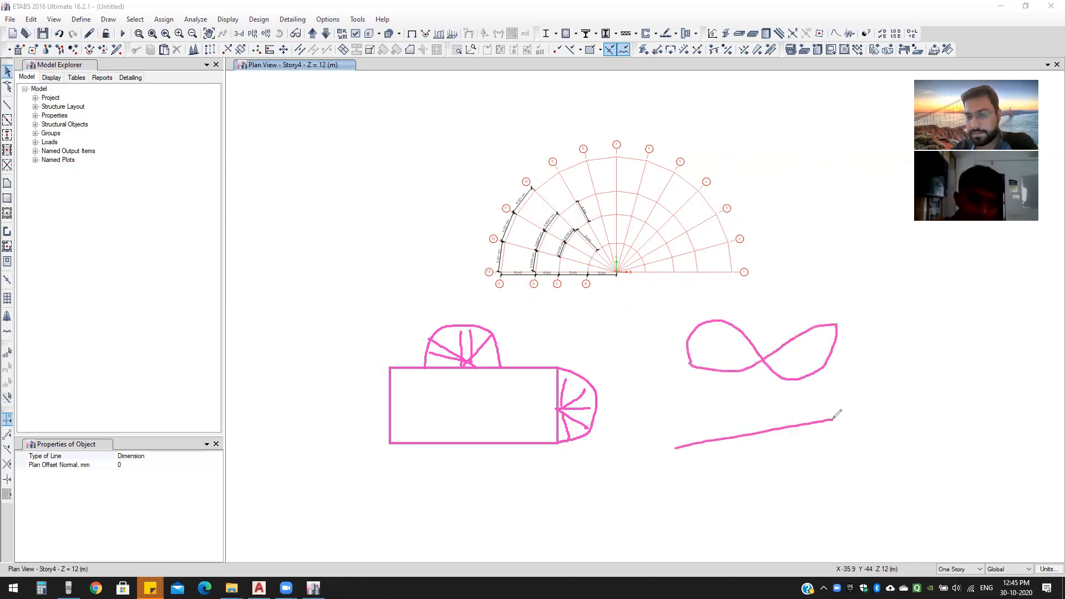
mouse_move(675, 447)
left_mouse_down()
mouse_move(703, 403)
mouse_move(749, 421)
mouse_move(787, 469)
mouse_move(835, 450)
mouse_move(843, 424)
mouse_move(834, 414)
left_mouse_up()
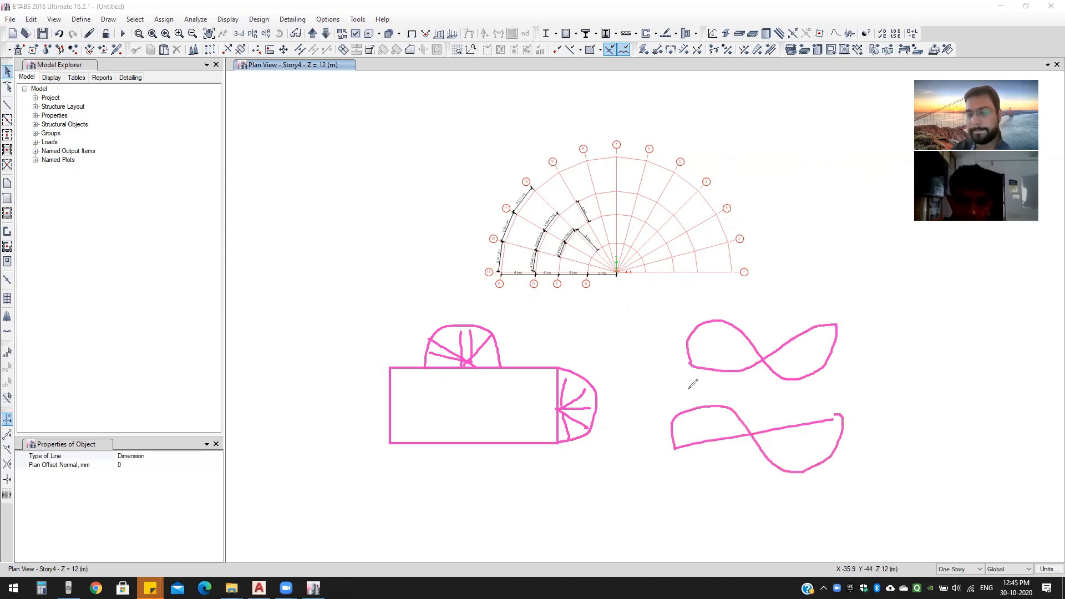
mouse_move(575, 344)
left_mouse_down()
mouse_move(656, 341)
mouse_move(660, 300)
mouse_move(689, 291)
mouse_move(743, 383)
left_mouse_up()
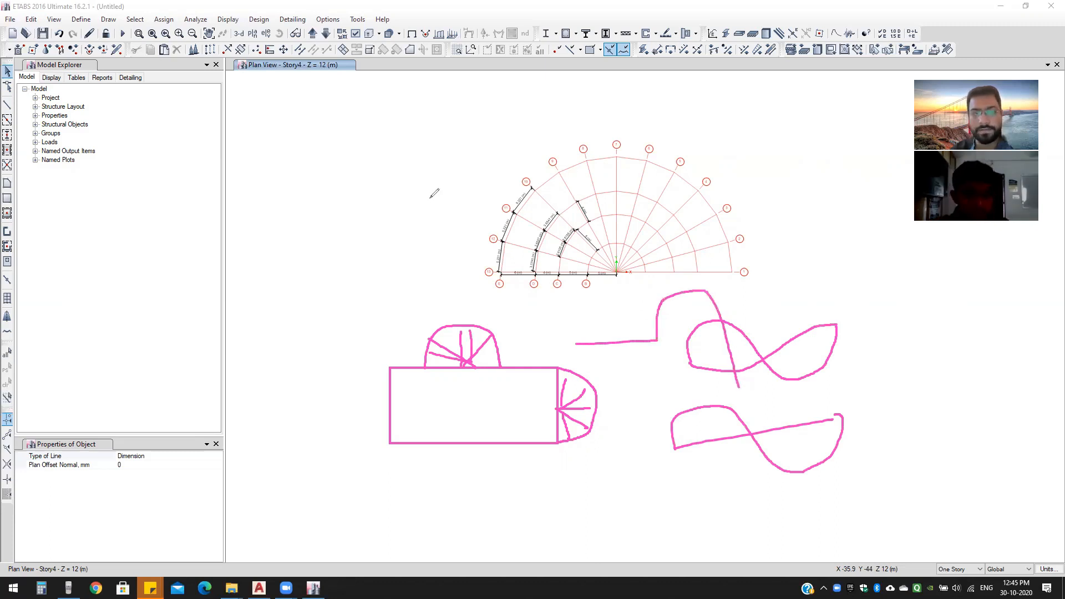
mouse_move(285, 163)
left_mouse_down()
mouse_move(363, 164)
mouse_move(366, 219)
mouse_move(281, 225)
mouse_move(287, 165)
left_mouse_up()
left_click_drag(362, 163, 404, 132)
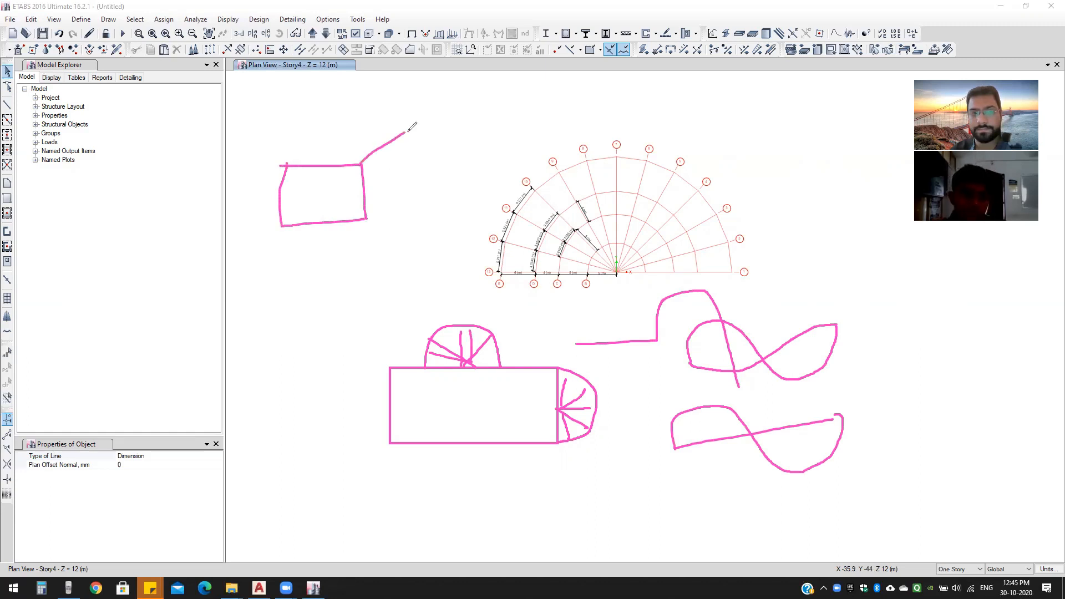
left_click_drag(369, 220, 434, 188)
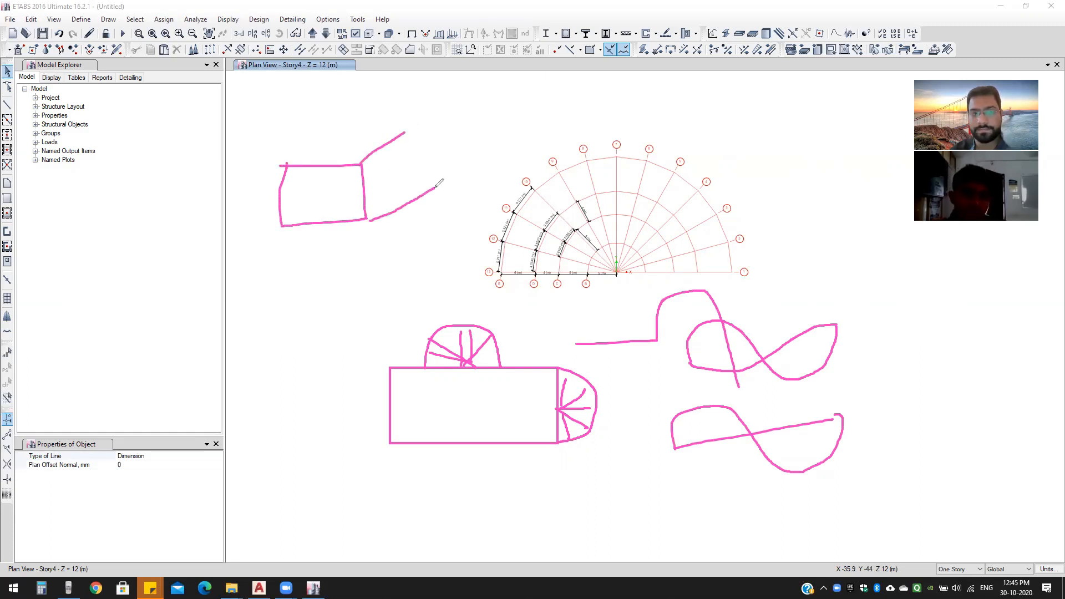
mouse_move(407, 131)
left_mouse_down()
mouse_move(464, 160)
mouse_move(438, 185)
left_mouse_up()
left_click_drag(408, 129, 438, 187)
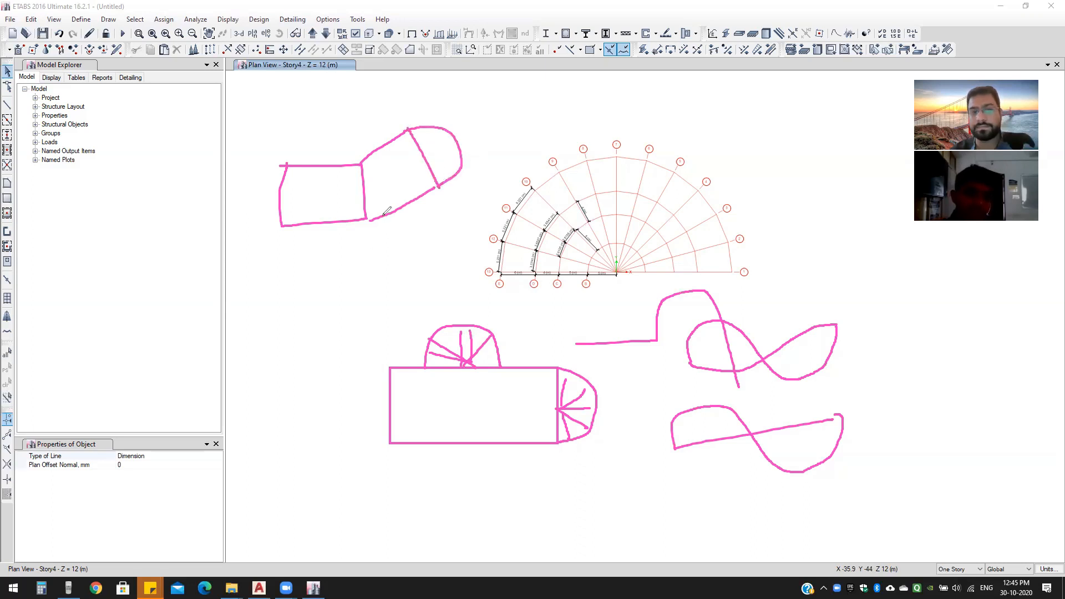
mouse_move(308, 204)
left_mouse_down()
mouse_move(309, 183)
mouse_move(321, 201)
mouse_move(390, 180)
mouse_move(378, 190)
left_mouse_up()
left_click_drag(447, 143, 443, 157)
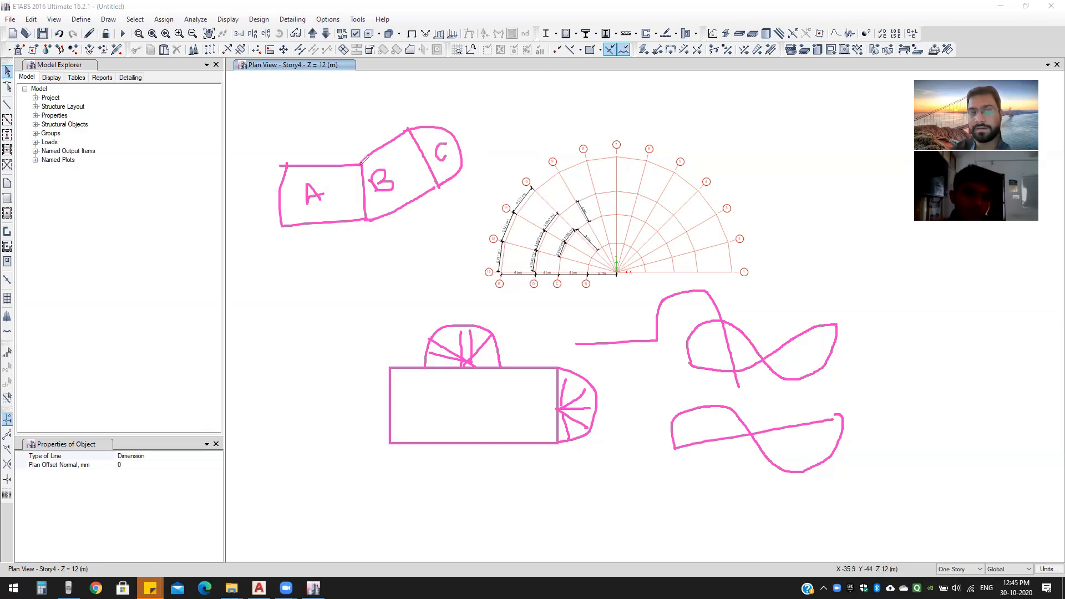
left_click_drag(350, 167, 370, 205)
left_click_drag(370, 208, 377, 216)
left_click(382, 219)
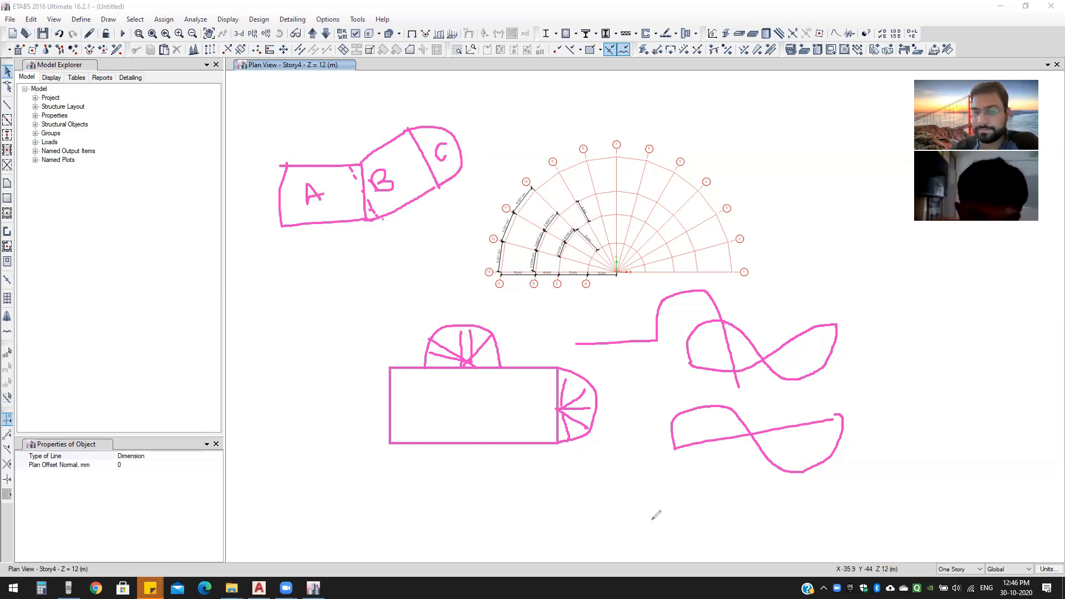
Step: Open the grid system G1 from the story and grid system data for modification
key("e")
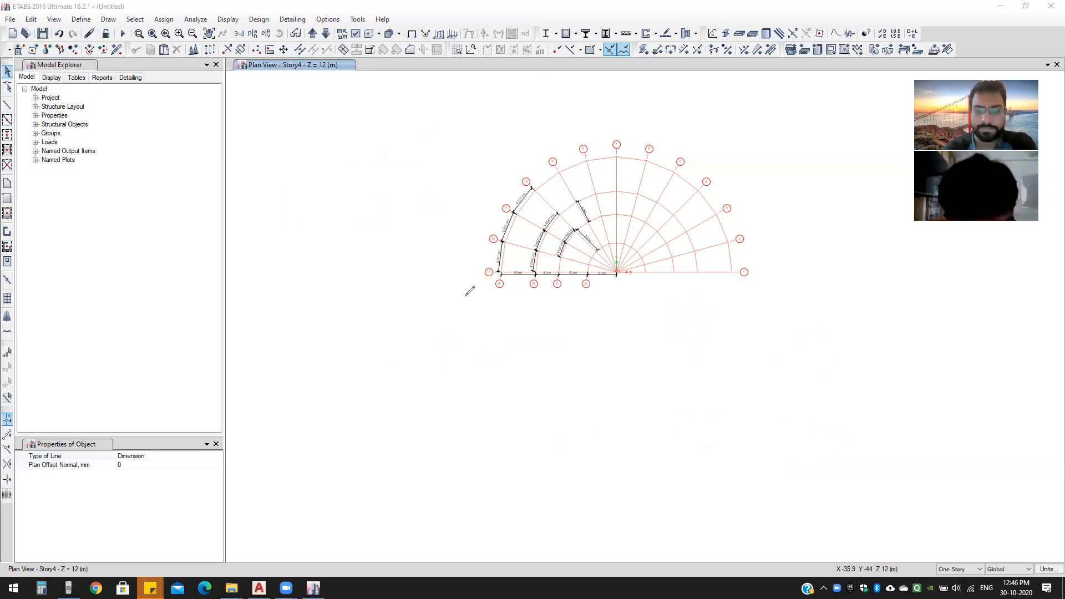
right_click(475, 309)
left_click(480, 313)
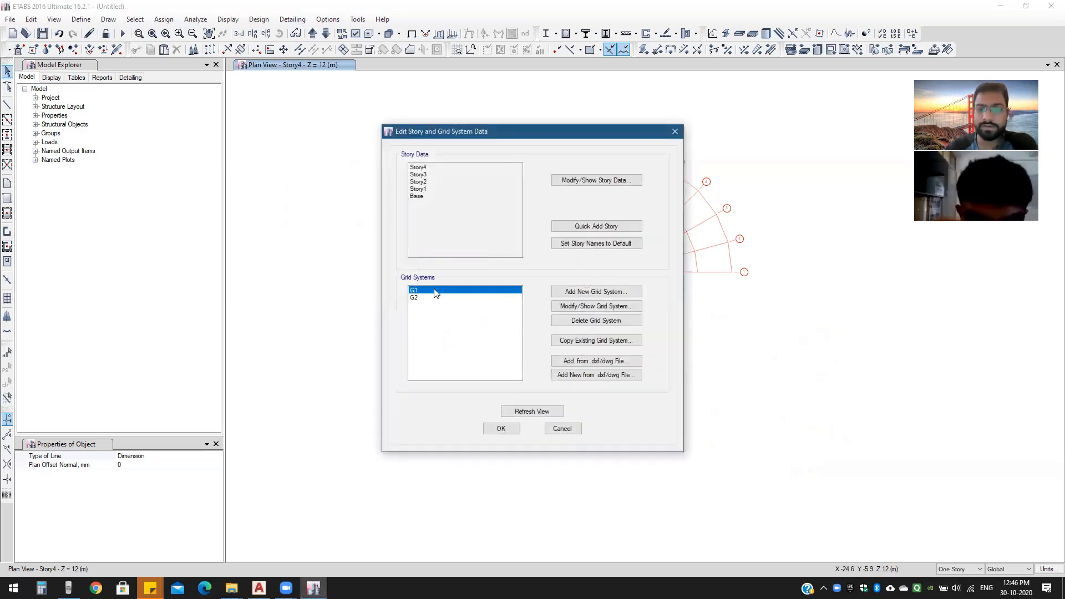
left_click(567, 308)
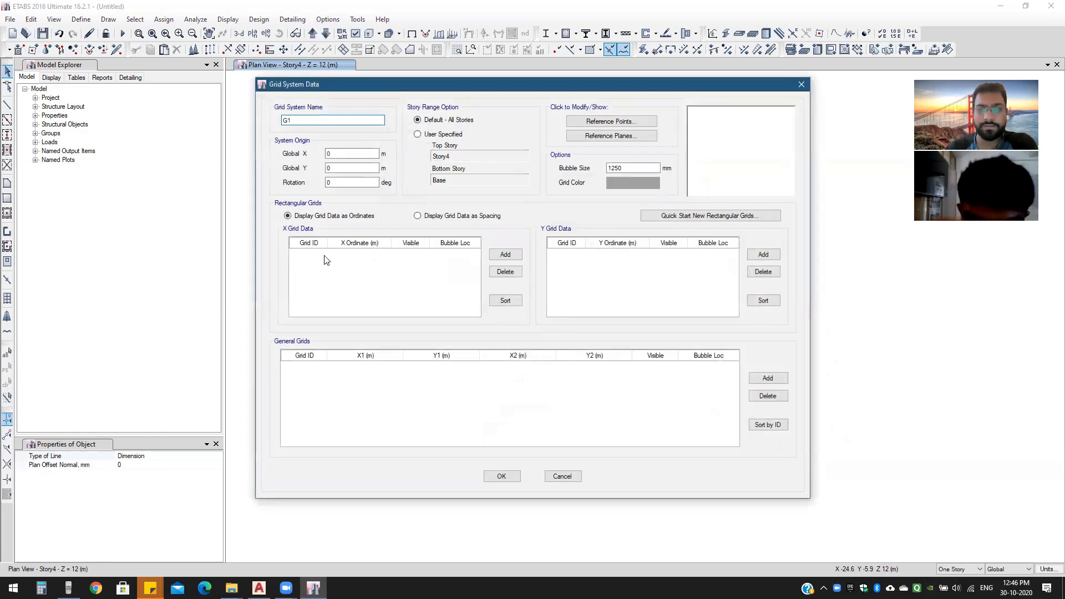
Step: Add four X grid lines to G1 and label the first three 1, 2 and 3
left_click(505, 254)
left_click(506, 254)
left_click(505, 254)
left_click(505, 253)
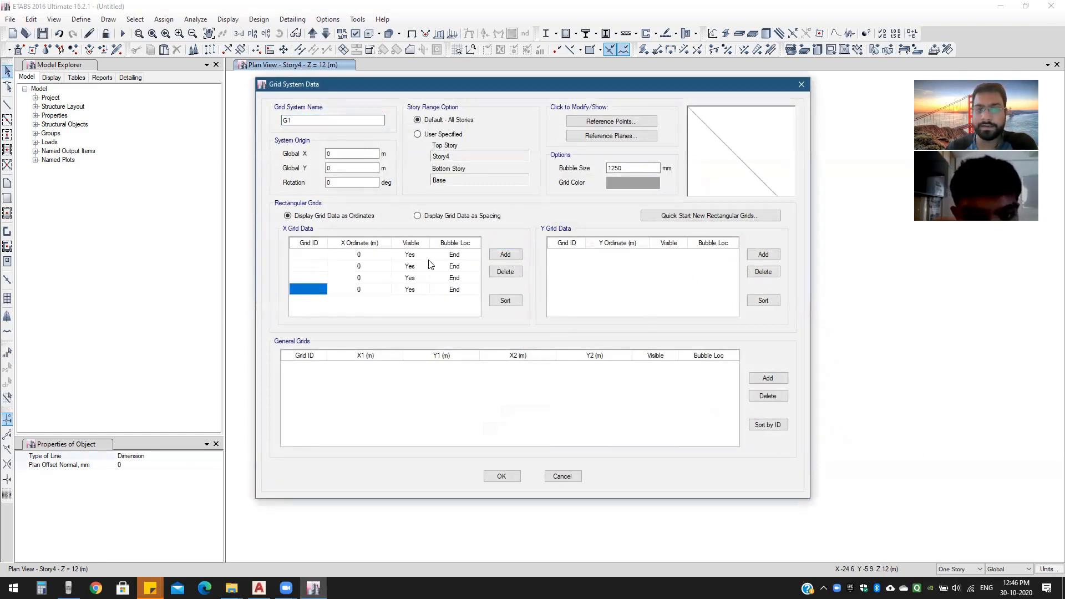
left_click(303, 254)
type("1")
key("Return")
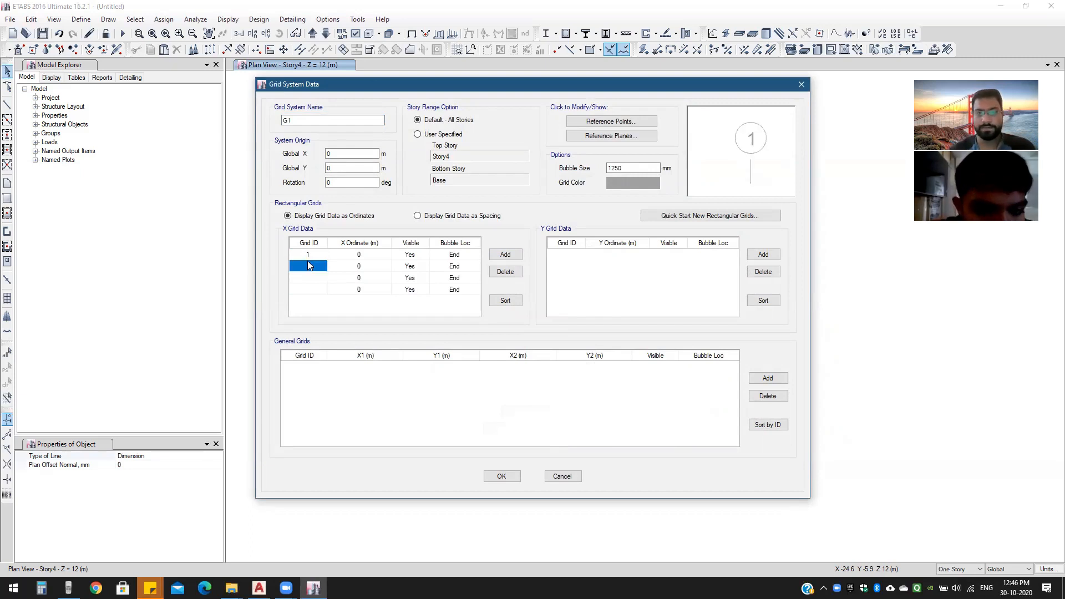
type("2")
left_click(313, 278)
type("3")
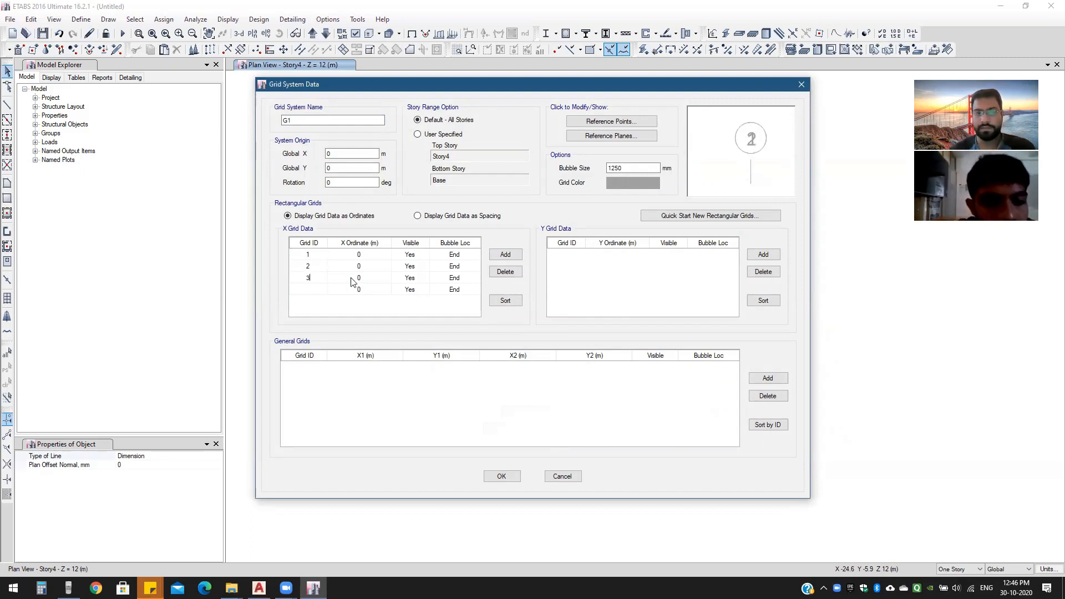
left_click(371, 256)
left_click(438, 216)
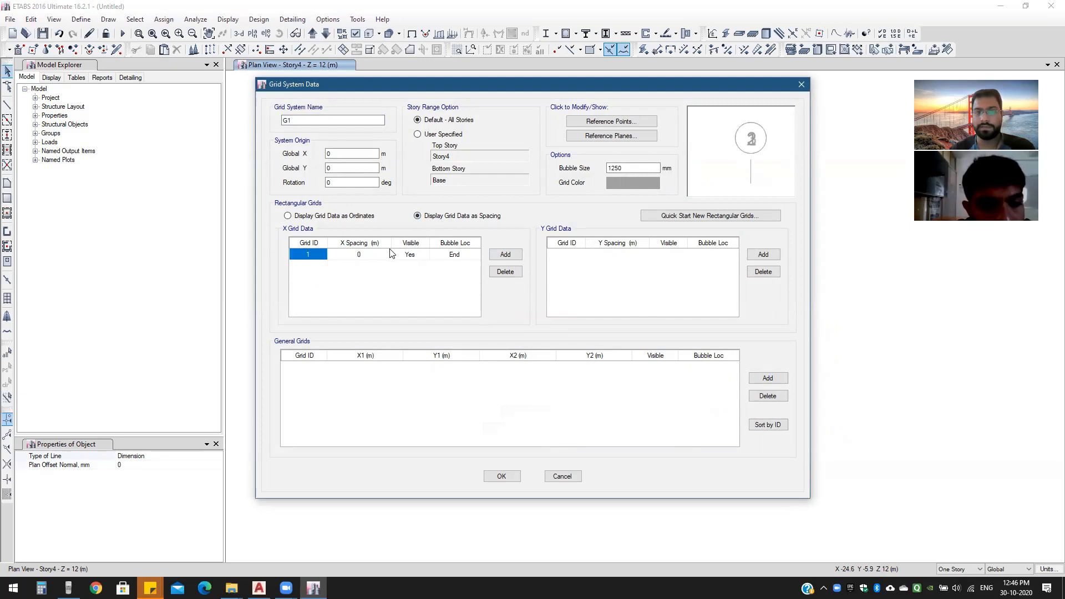
left_click(312, 256)
left_click(367, 254)
left_click(310, 251)
left_click(312, 215)
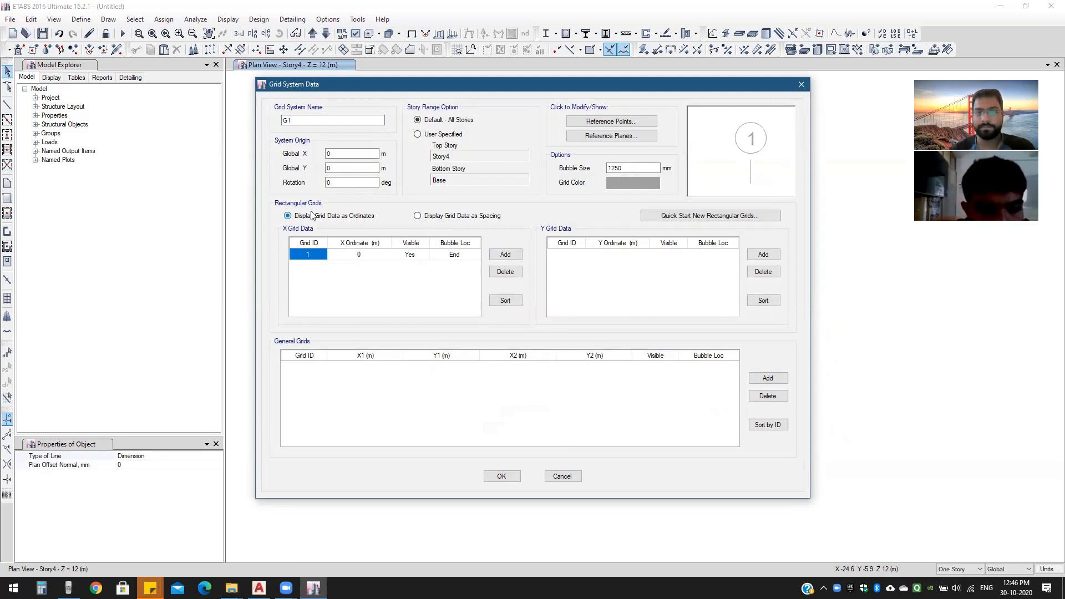
left_click(361, 256)
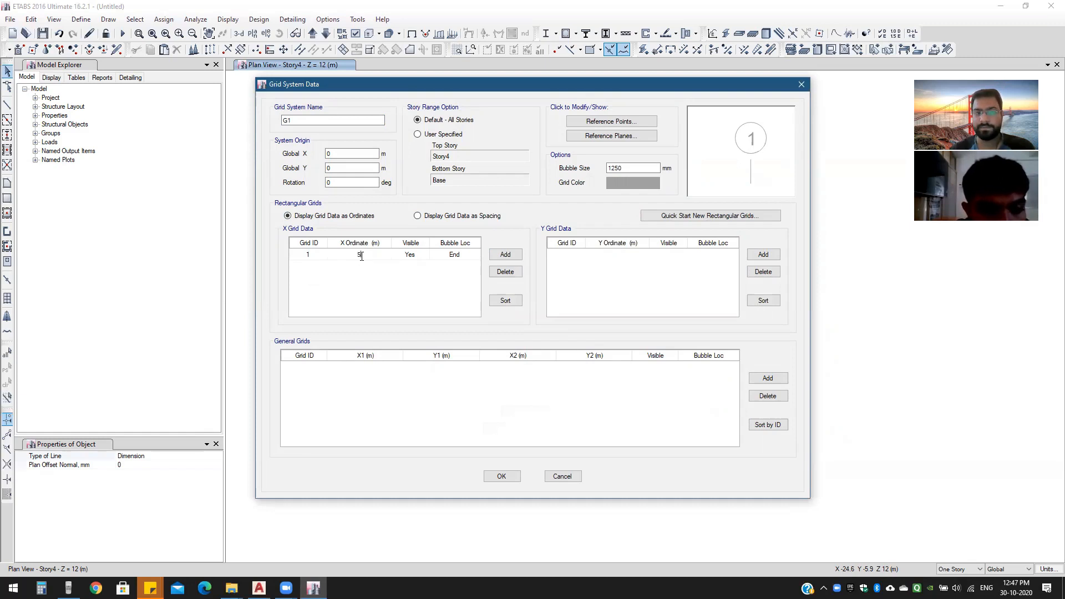
Step: Display the grid data as spacing and set the X spacing of grid 1 to 5 m
left_click(434, 215)
left_click(359, 255)
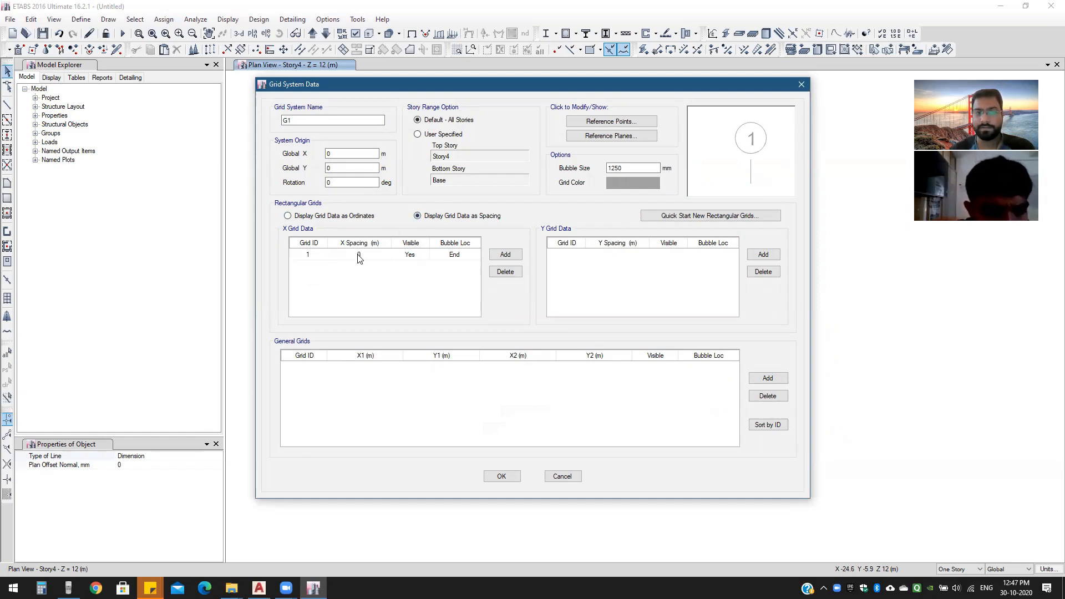
type("5")
key("Return")
left_click(319, 256)
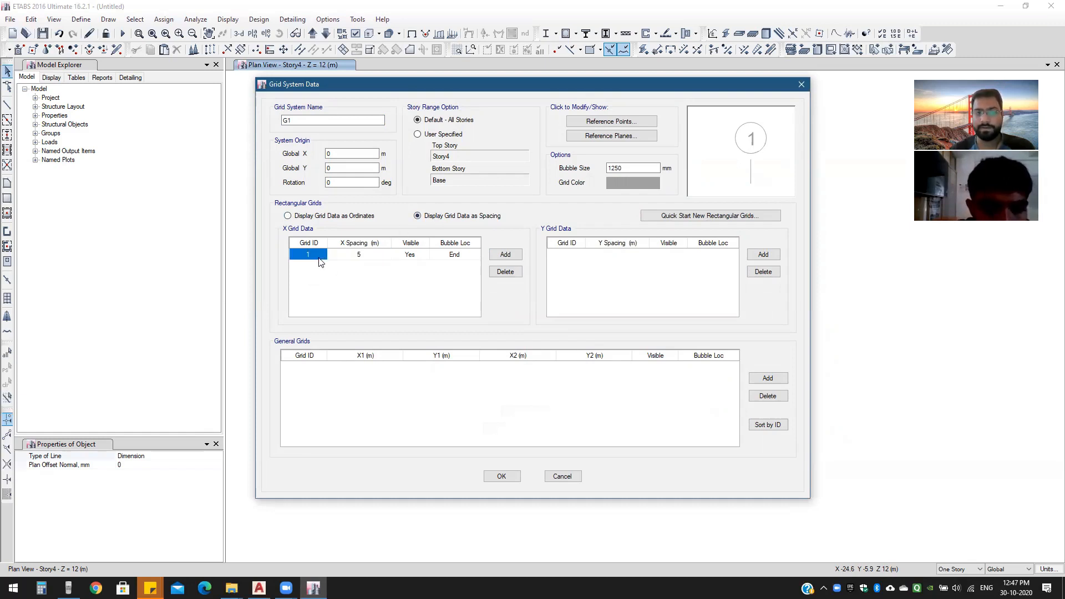
Step: Add two more X grid lines and set the X spacing of grid 2 to 4 m
left_click(495, 256)
left_click(372, 266)
left_click(371, 254)
left_click(372, 254)
key("Return")
left_click(372, 266)
type("4")
left_click(506, 255)
left_click(388, 273)
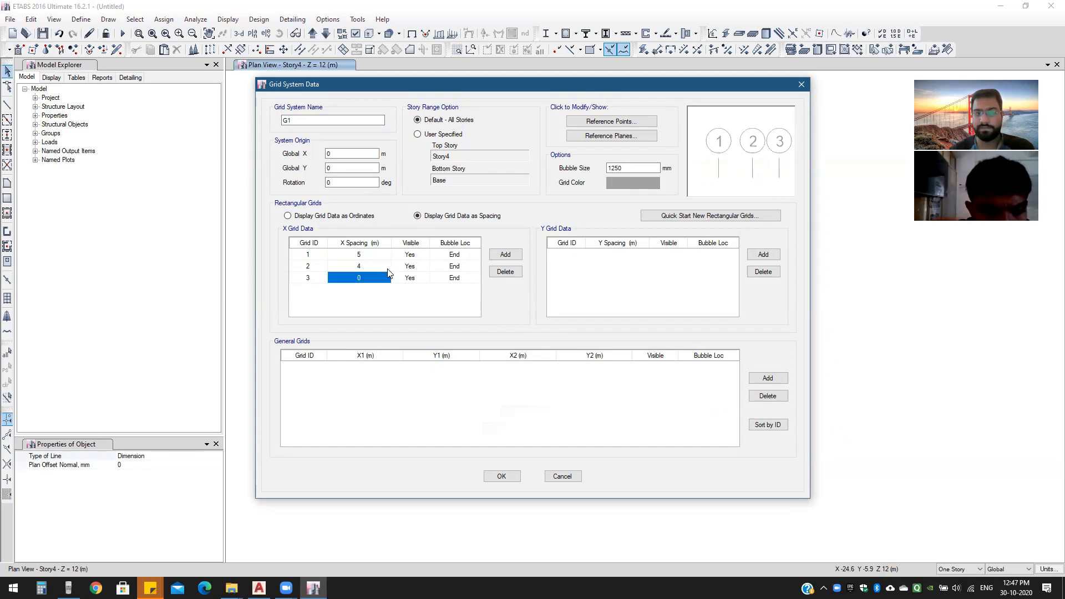
Step: Add a fourth X grid line and set the X spacing of grid 3 to 3 m
left_click(506, 255)
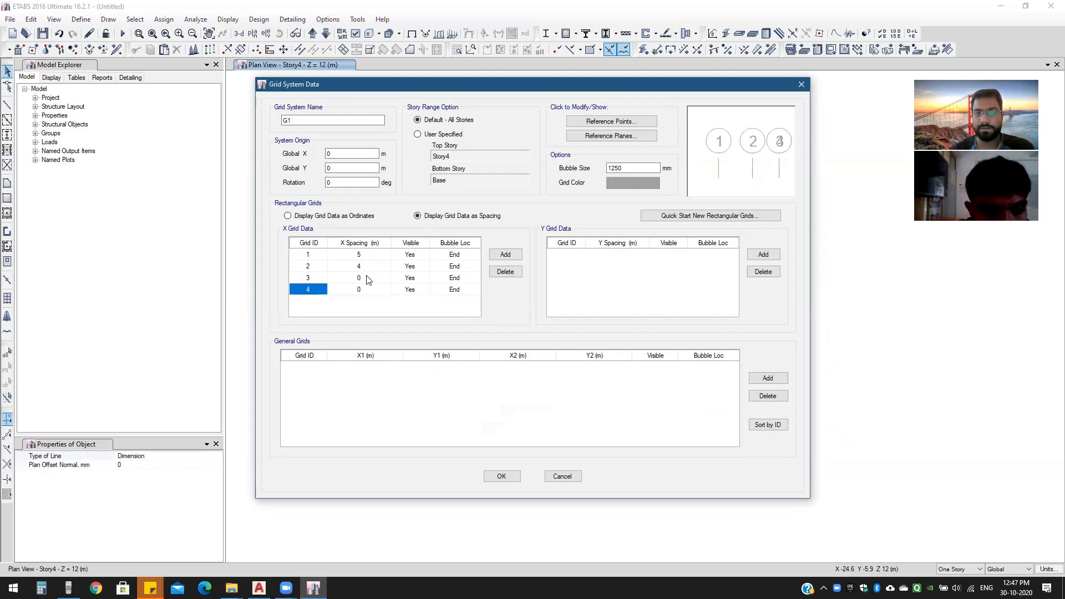
left_click(367, 279)
type("3")
key("Return")
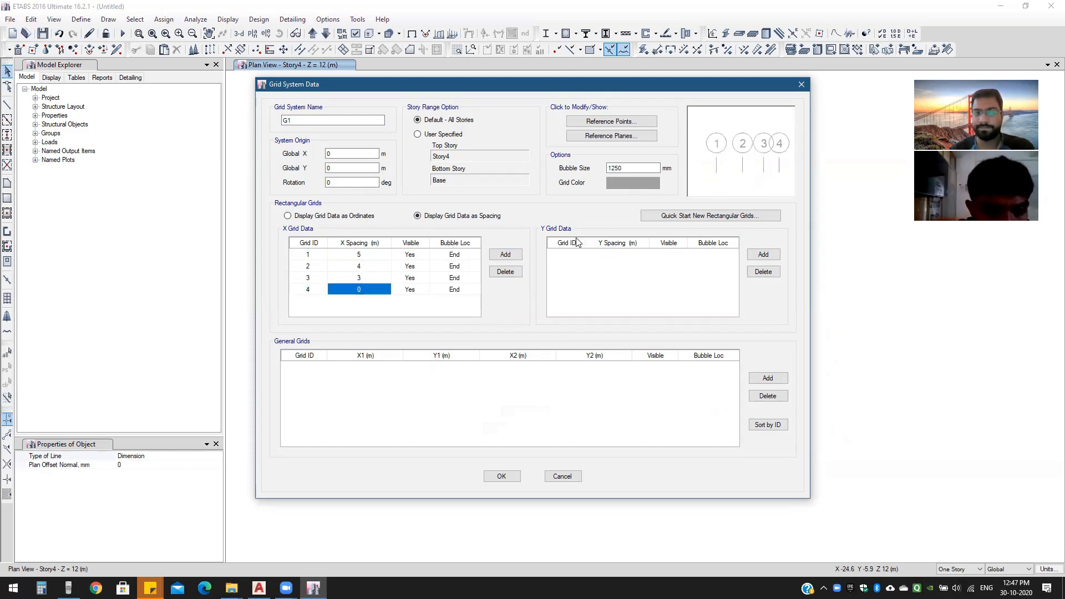
Step: Add three Y grid lines and set the spacing of the first one to 5 m
left_click(762, 254)
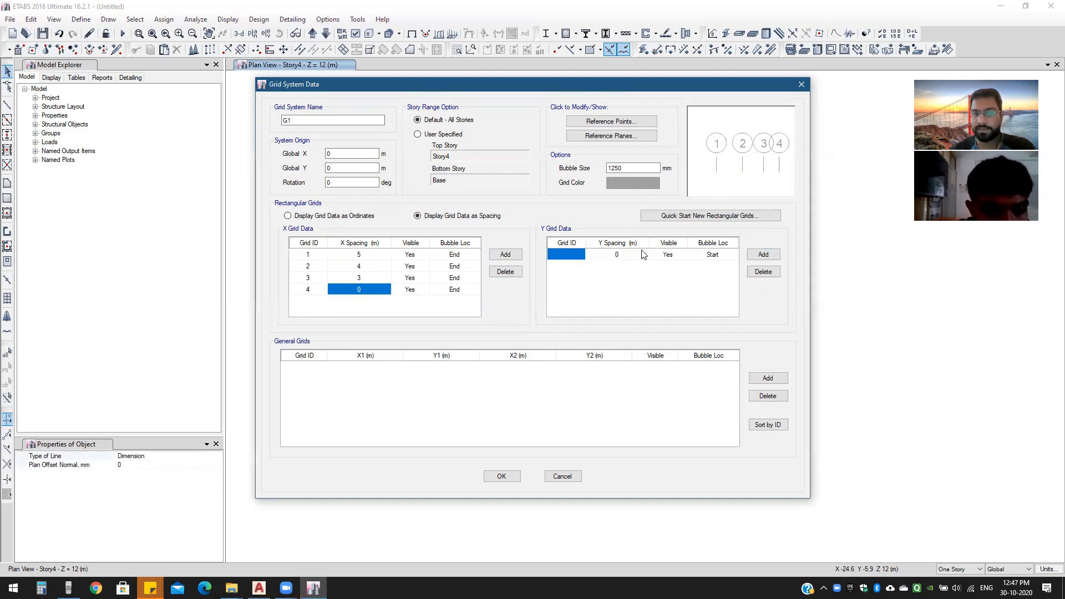
left_click(772, 256)
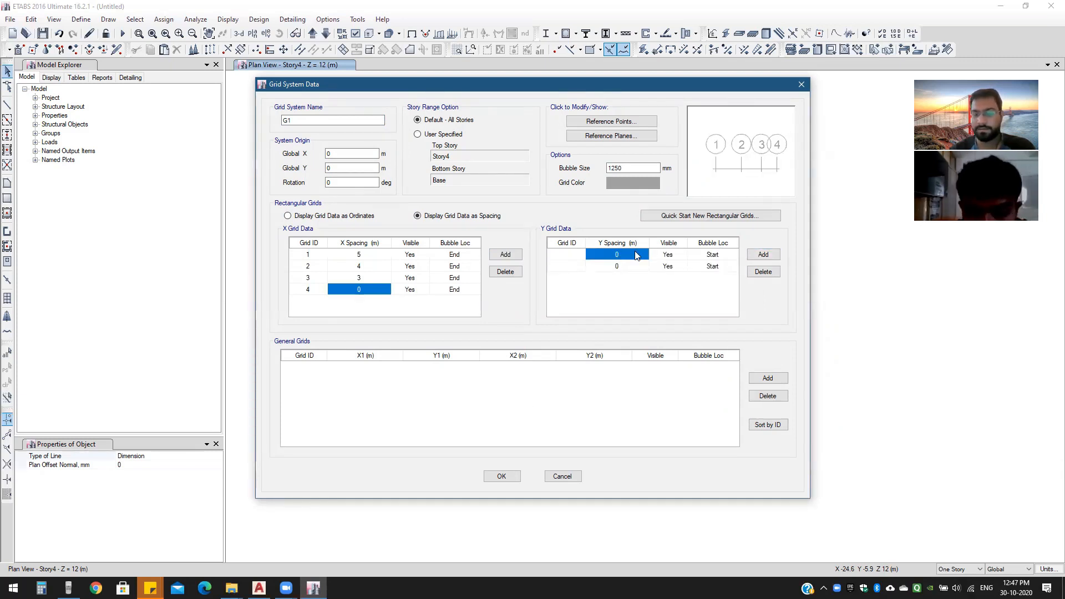
type("3")
key("Return")
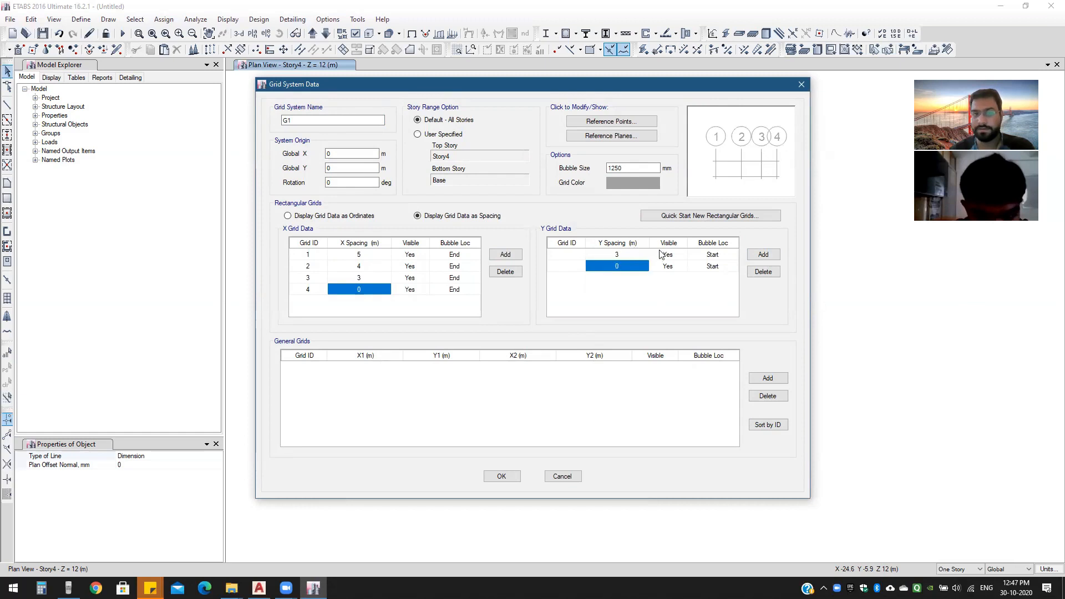
left_click(763, 254)
left_click(638, 257)
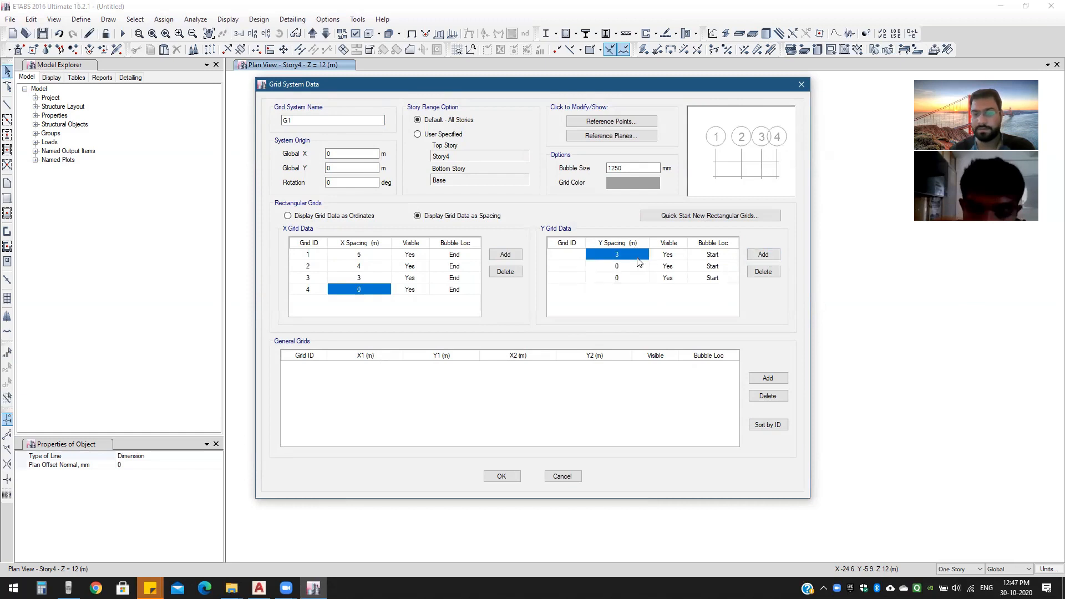
type("5")
key("Return")
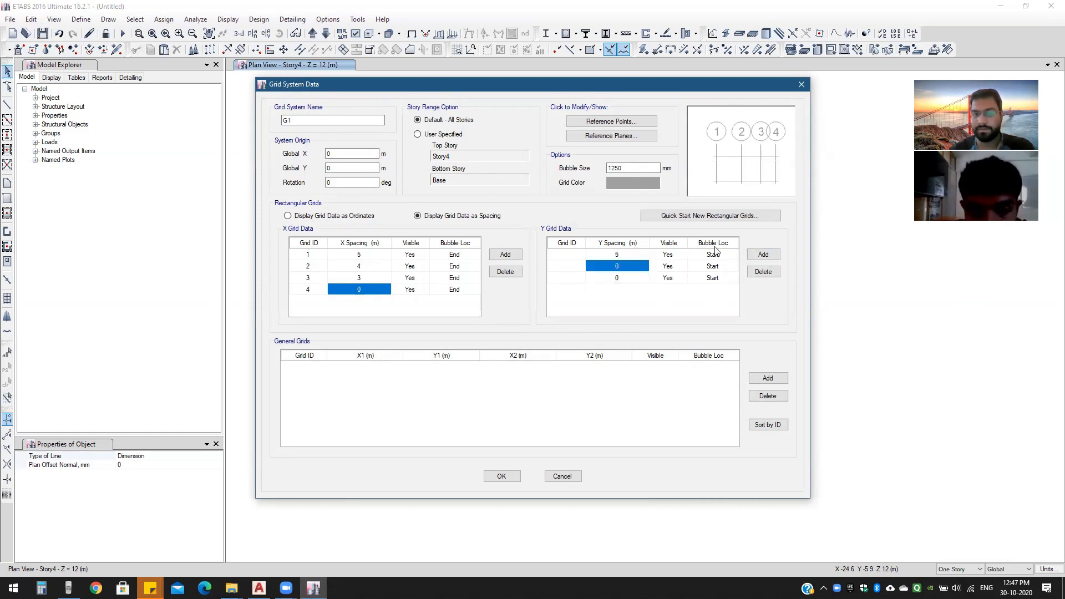
Step: Add a fourth Y grid line and set the second and third Y spacings to 3 m and 4 m
left_click(763, 254)
left_click(636, 256)
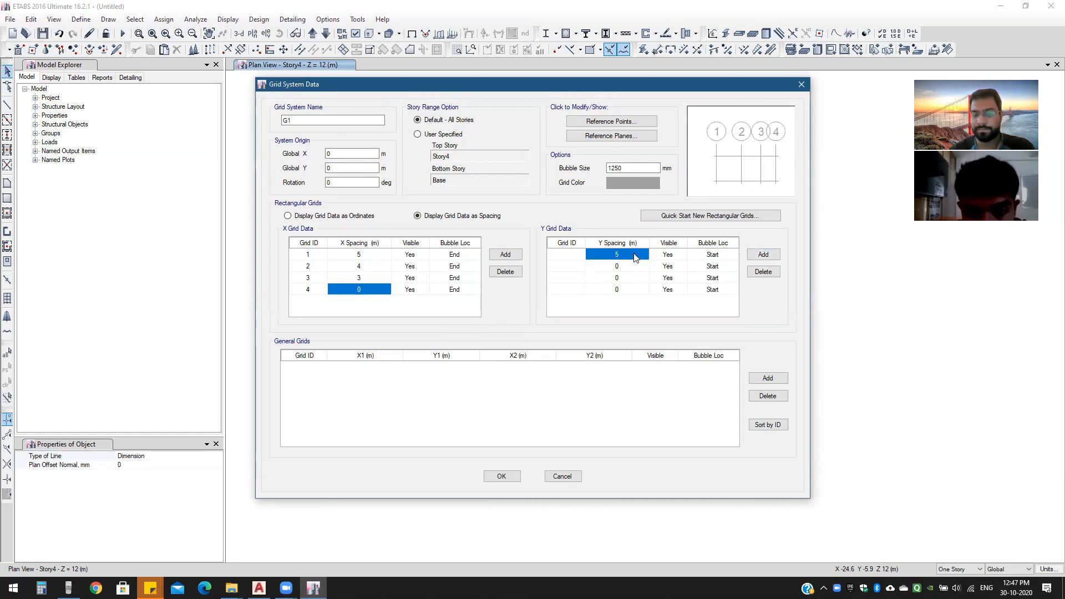
left_click(633, 266)
type("3")
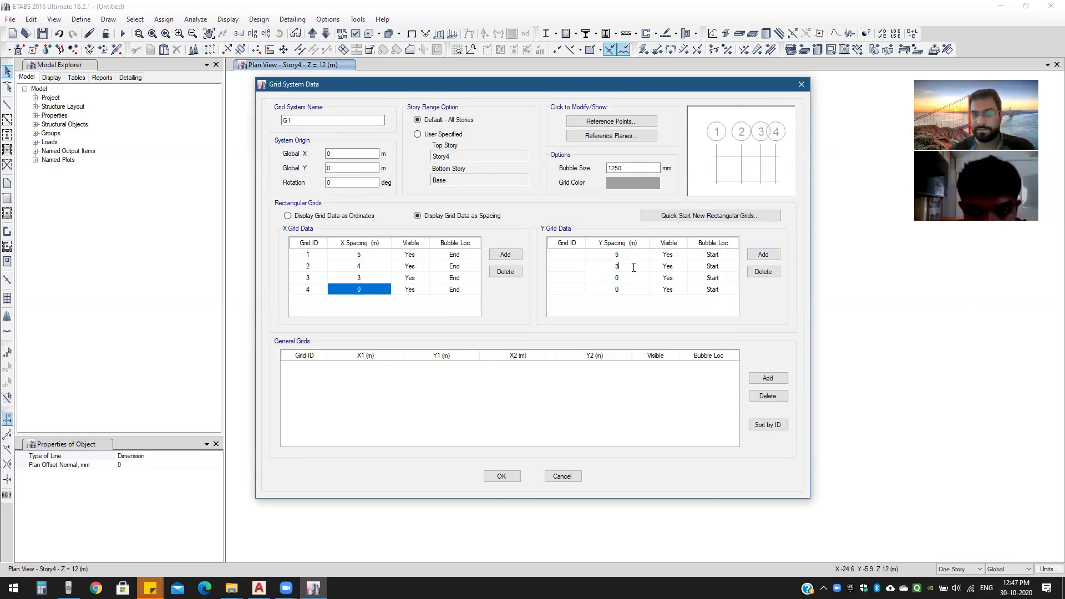
key("Return")
type("4")
key("Return")
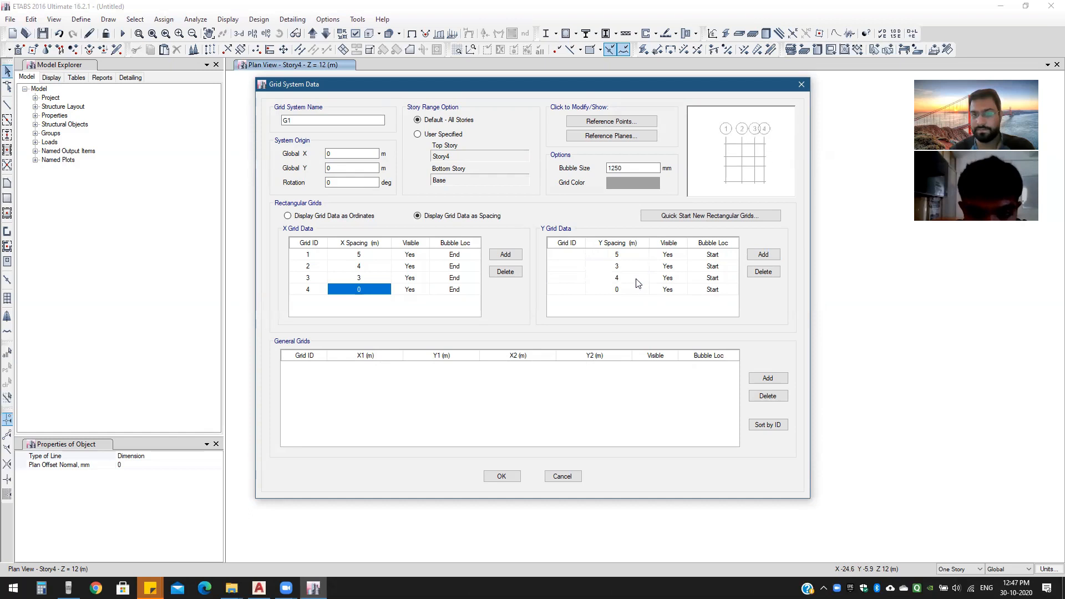
Step: Label the four Y grid lines A, B, C and D
left_click(564, 256)
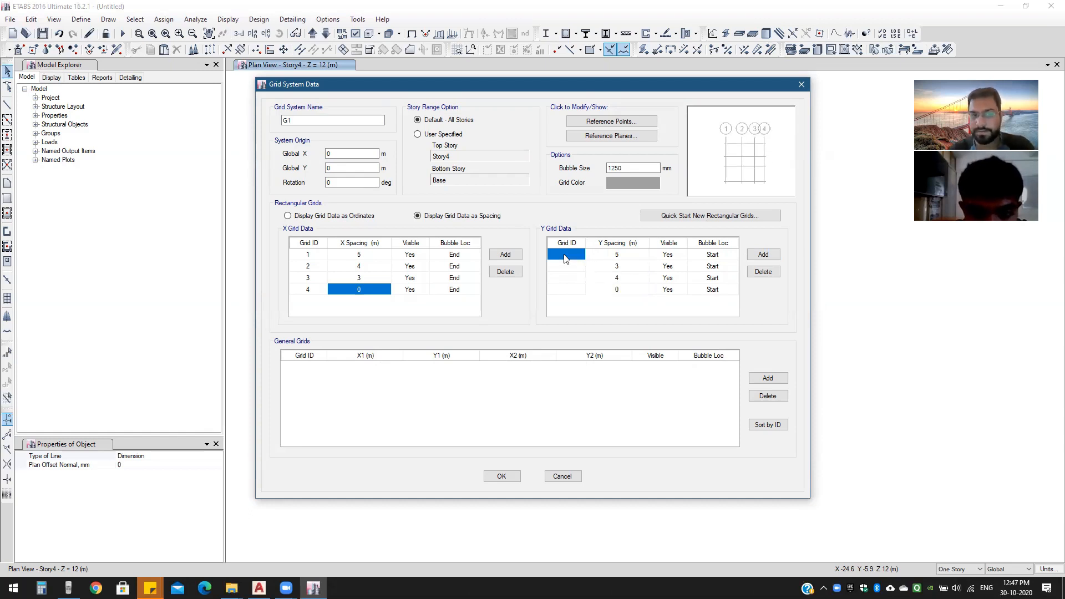
type("A")
left_click(566, 271)
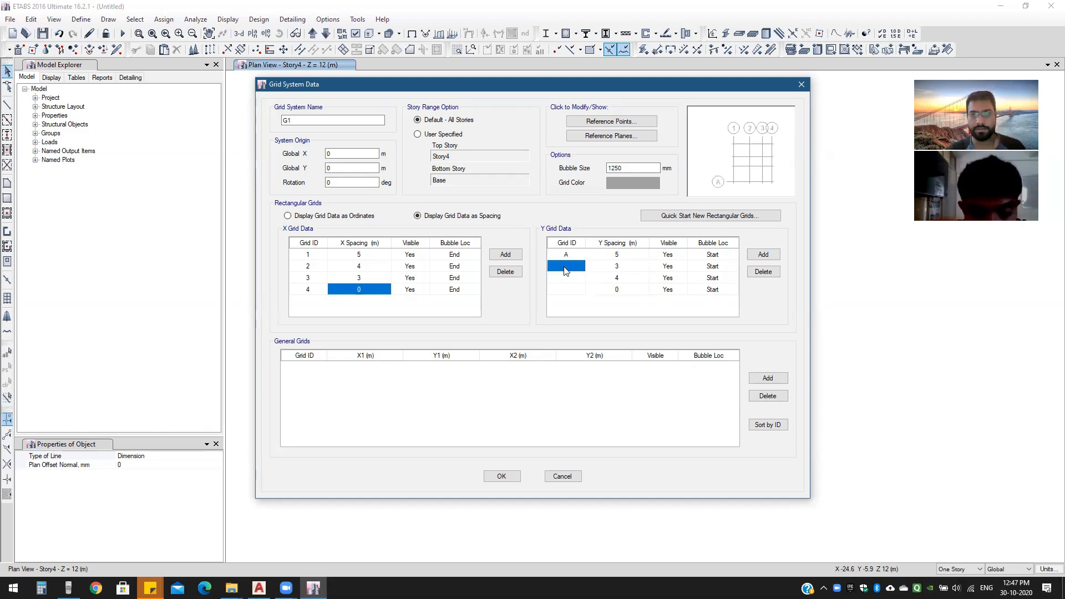
type("B")
left_click(566, 278)
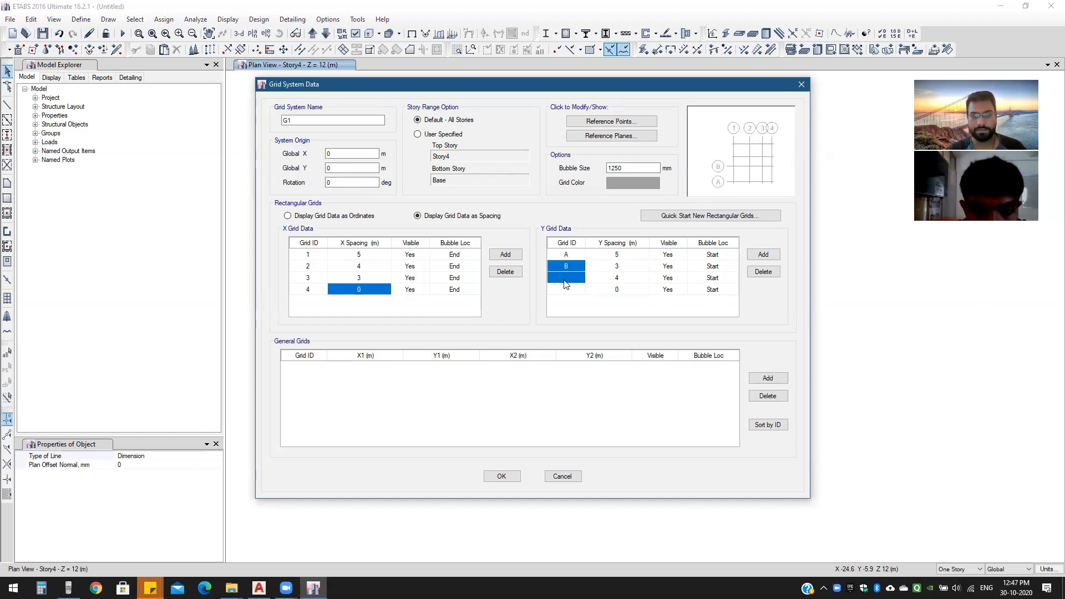
left_click(567, 288)
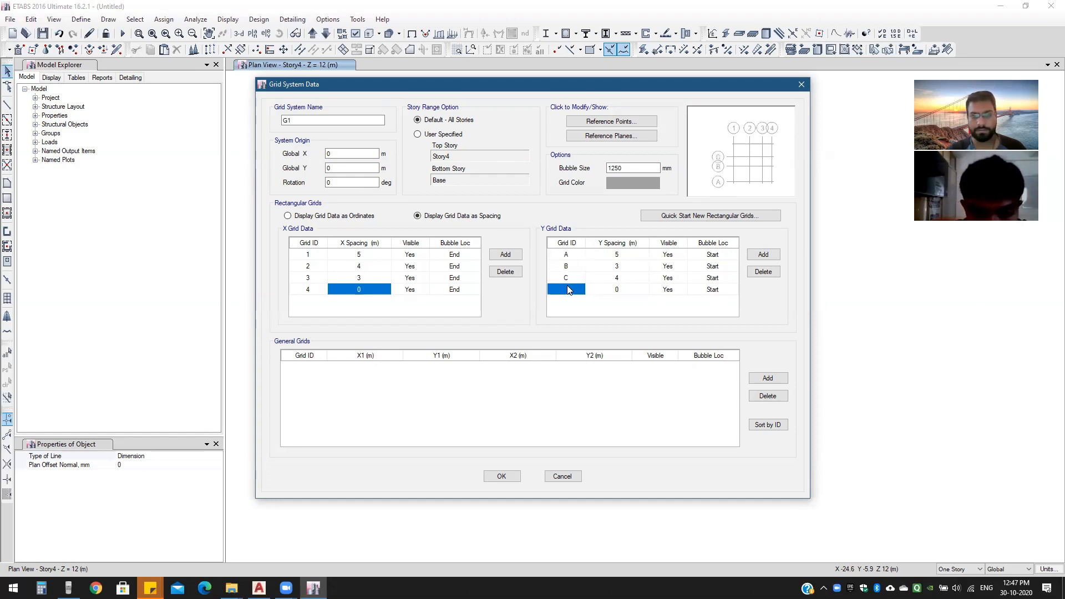
type("D")
Step: Accept the G1 rectangular grid data and apply the grid systems to the model
left_click(633, 279)
left_click(628, 256)
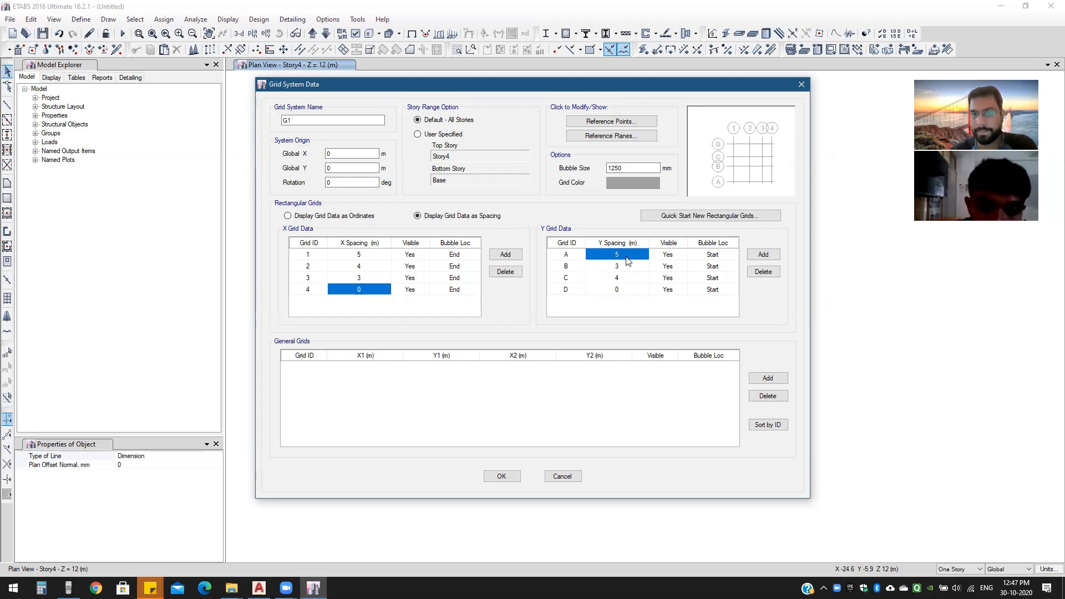
left_click(490, 476)
left_click(501, 427)
scroll(537, 330, "down", 5)
scroll(650, 410, "up", 5)
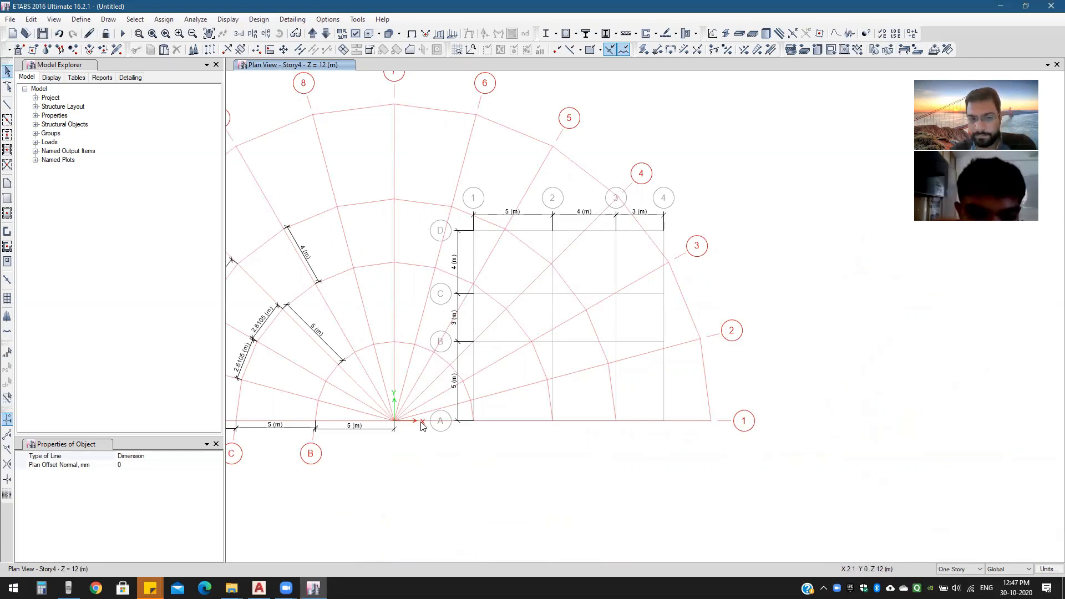
middle_click_drag(510, 465, 531, 459)
left_click(531, 459)
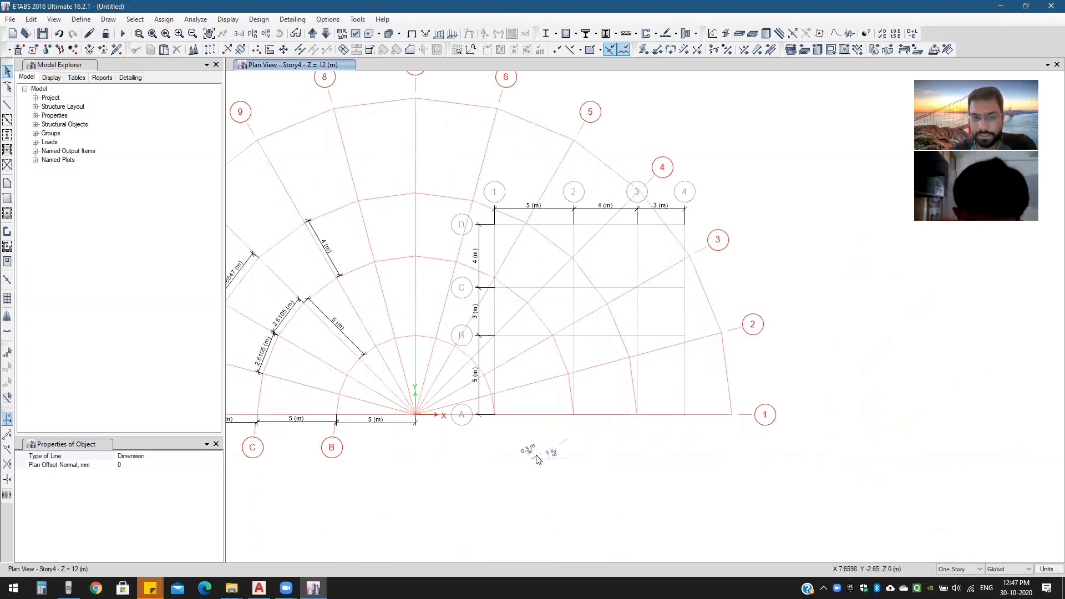
key("Escape")
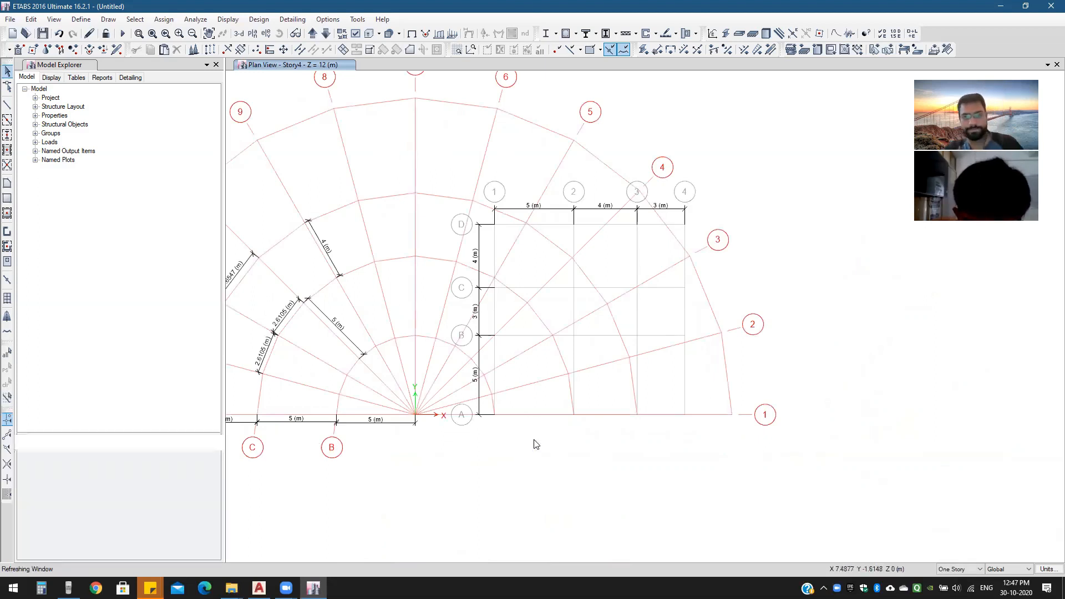
middle_click_drag(572, 462, 588, 461)
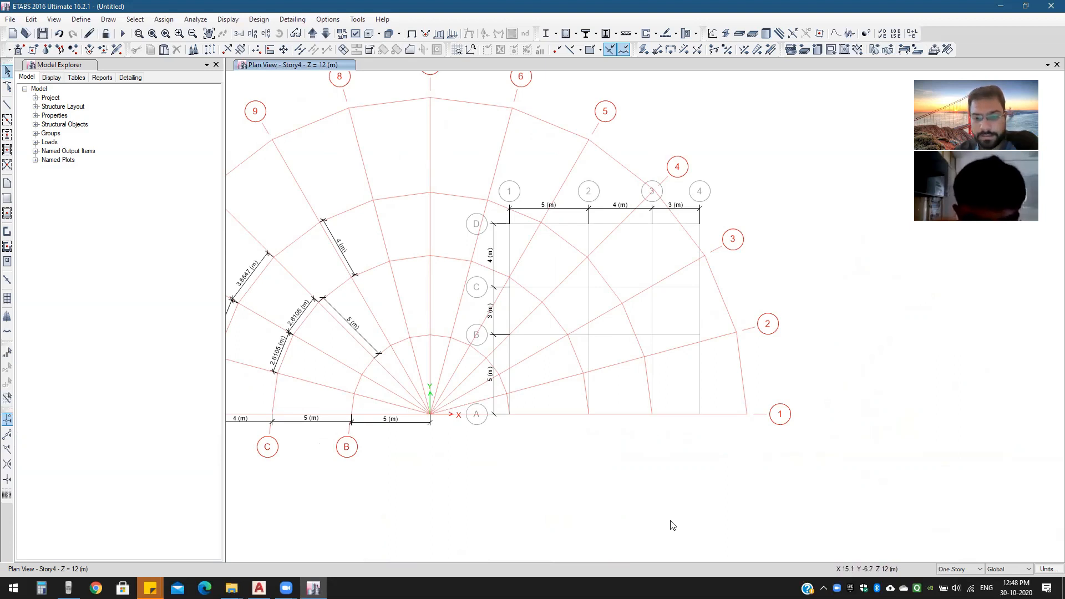
left_click_drag(809, 542, 910, 575)
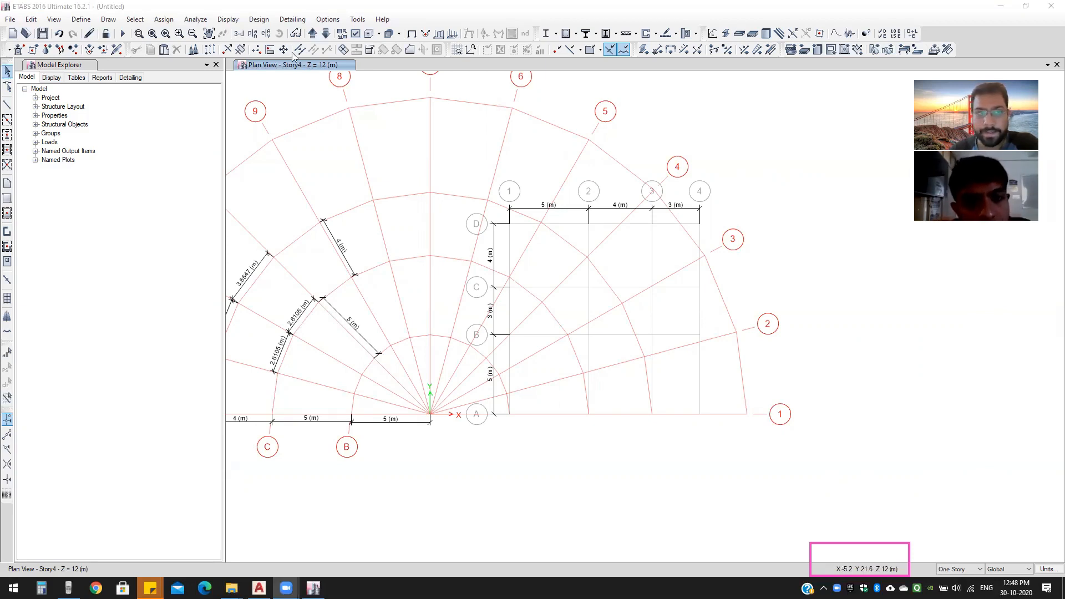
Step: Switch the plan view to the Story1 level
left_click(265, 33)
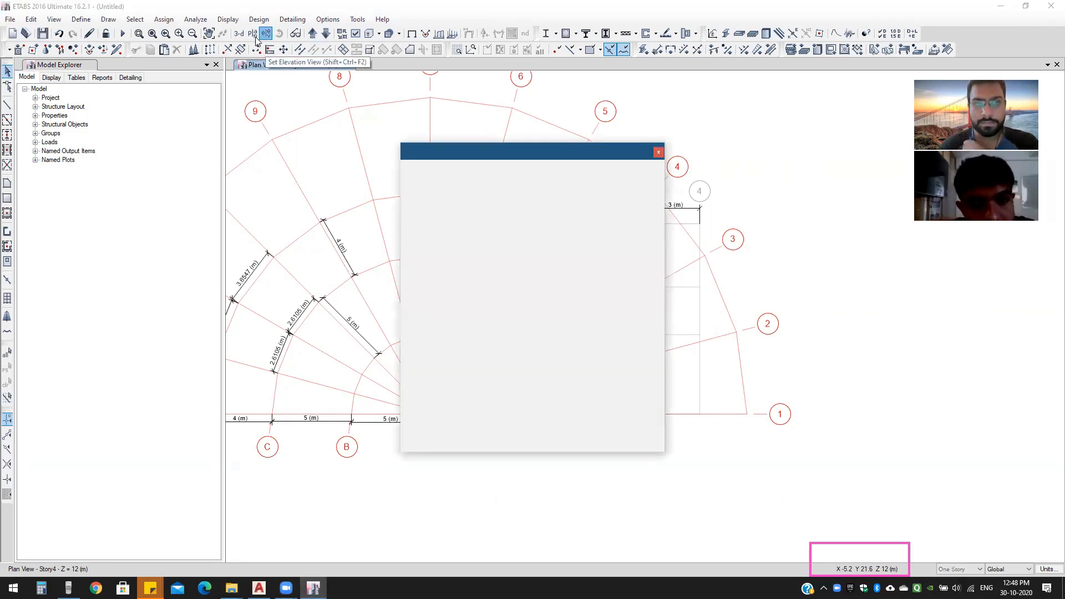
left_click(658, 152)
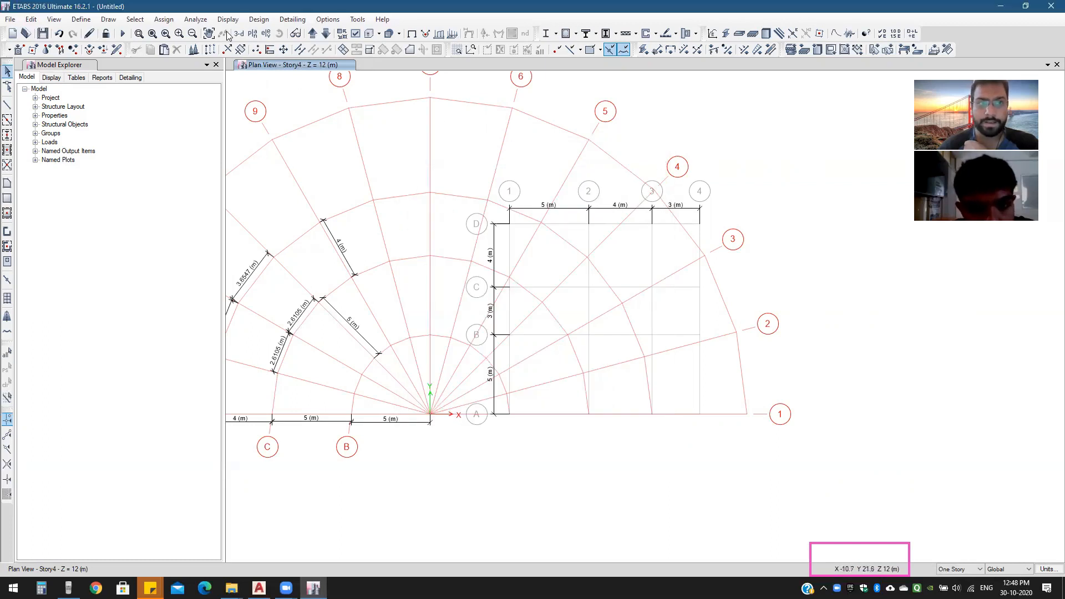
left_click(252, 33)
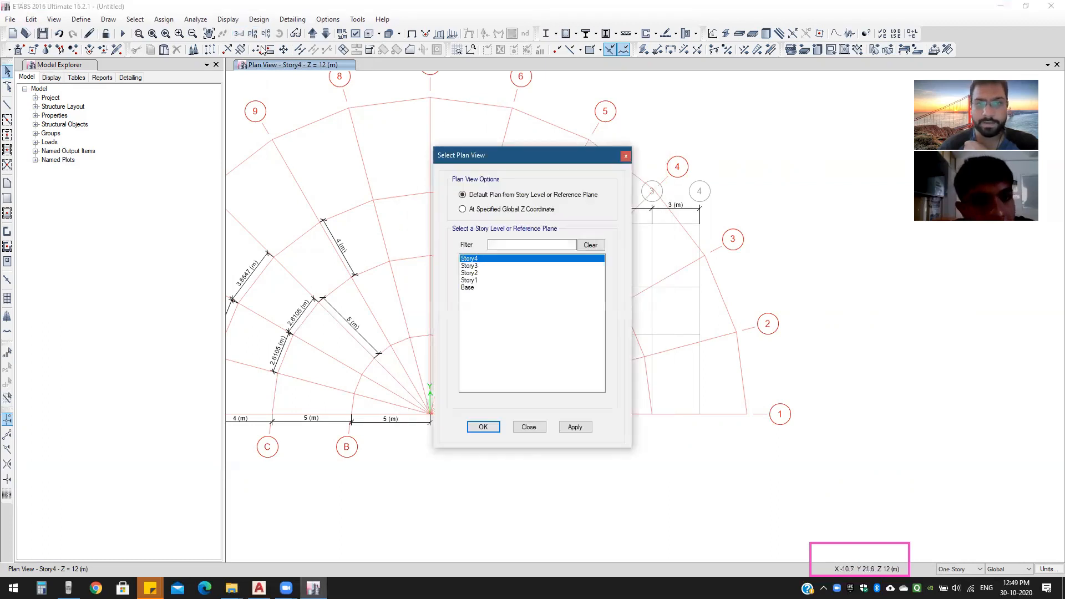
left_click(468, 280)
left_click(487, 426)
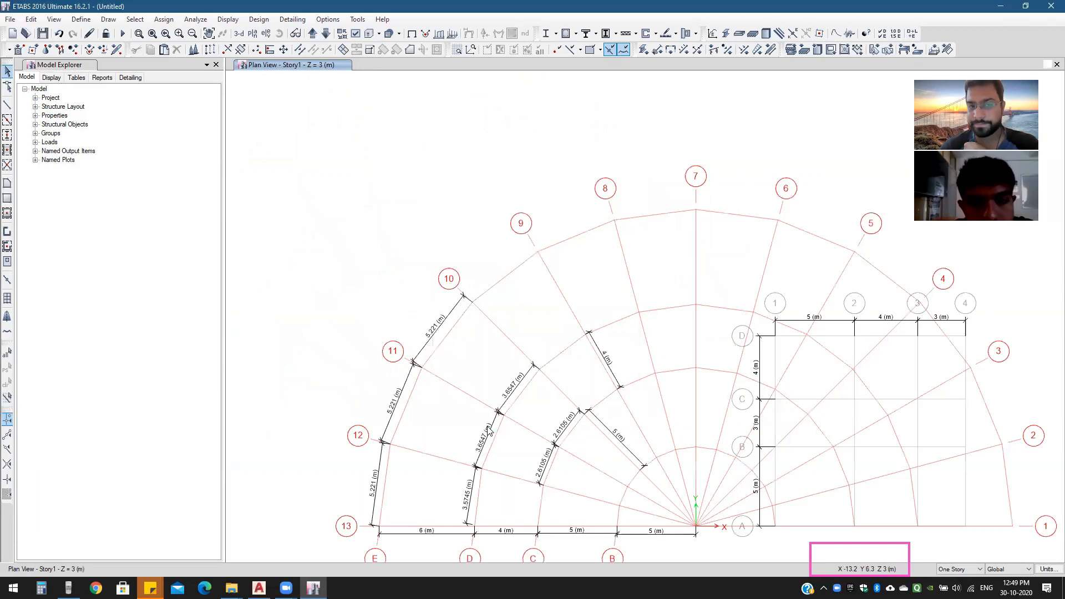
Step: Move the plan view up to Story2 and back down to the Base level
scroll(513, 270, "down", 3)
middle_click_drag(513, 270, 456, 210)
scroll(486, 278, "up", 3)
middle_click_drag(489, 284, 513, 342)
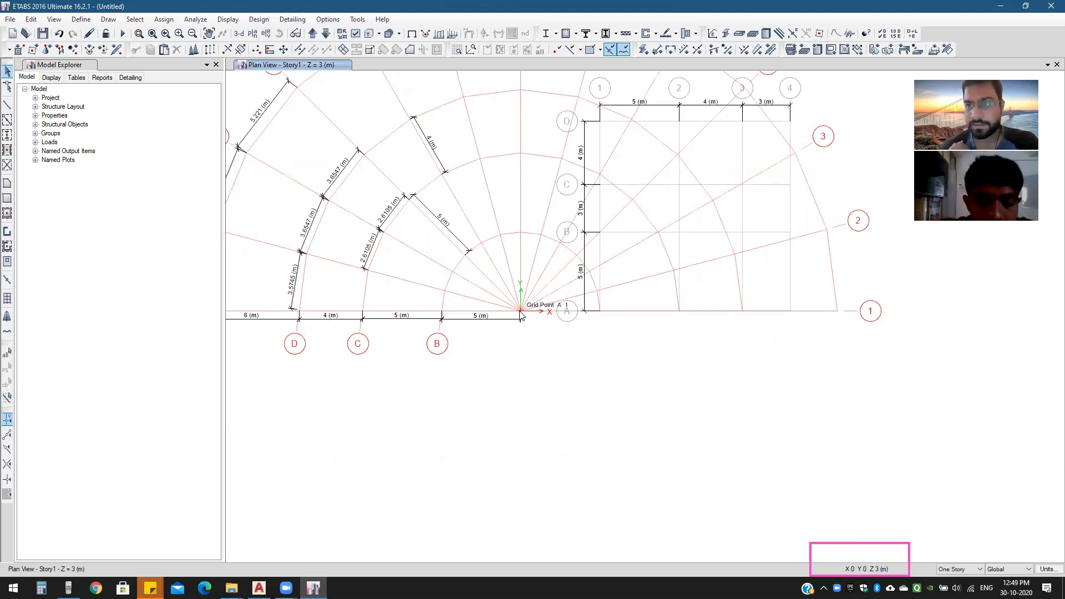
left_click(313, 34)
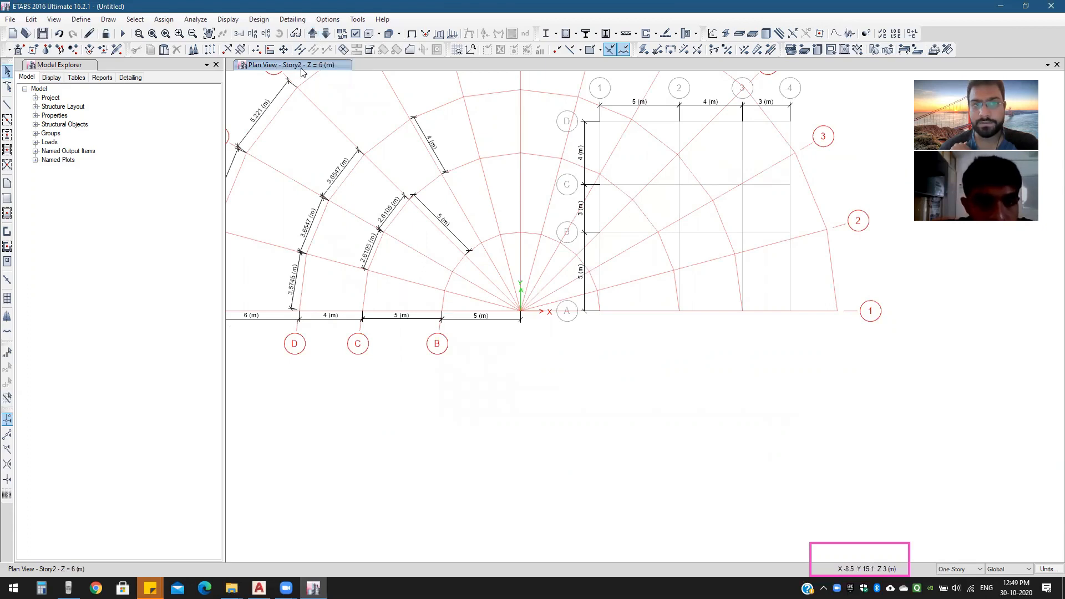
left_click(326, 34)
left_click(327, 34)
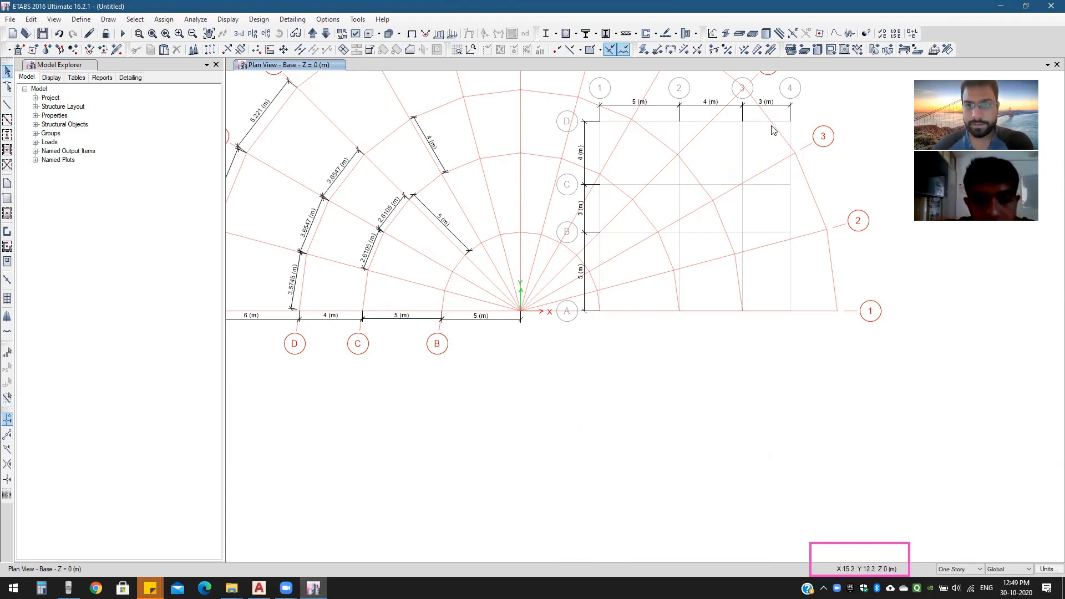
Step: Change the grid color of grid system G1 to blue and apply it to the model
right_click(505, 363)
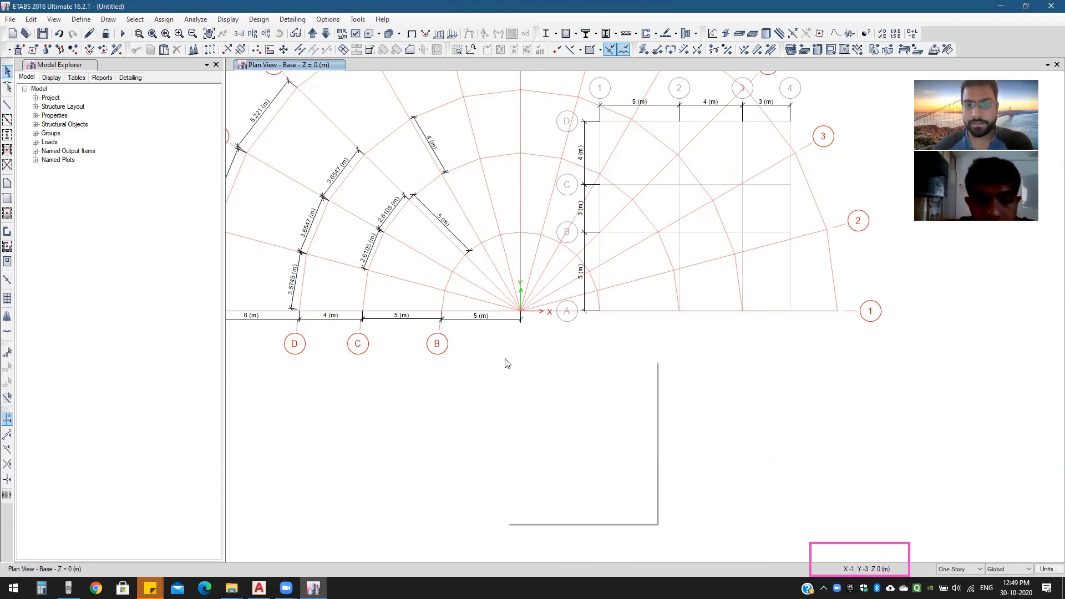
left_click(518, 370)
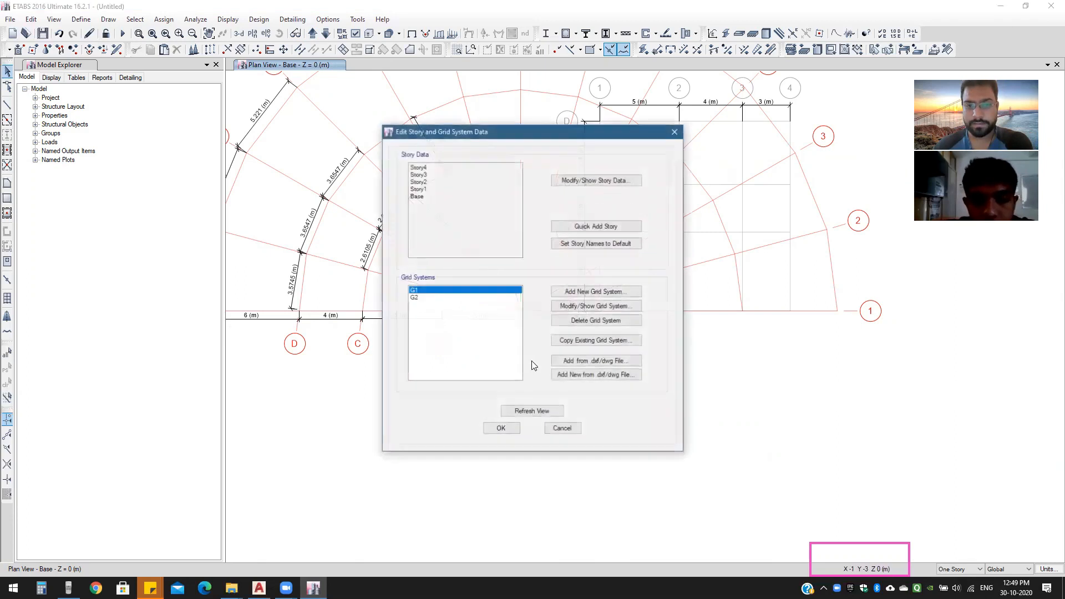
left_click(585, 306)
left_click(639, 181)
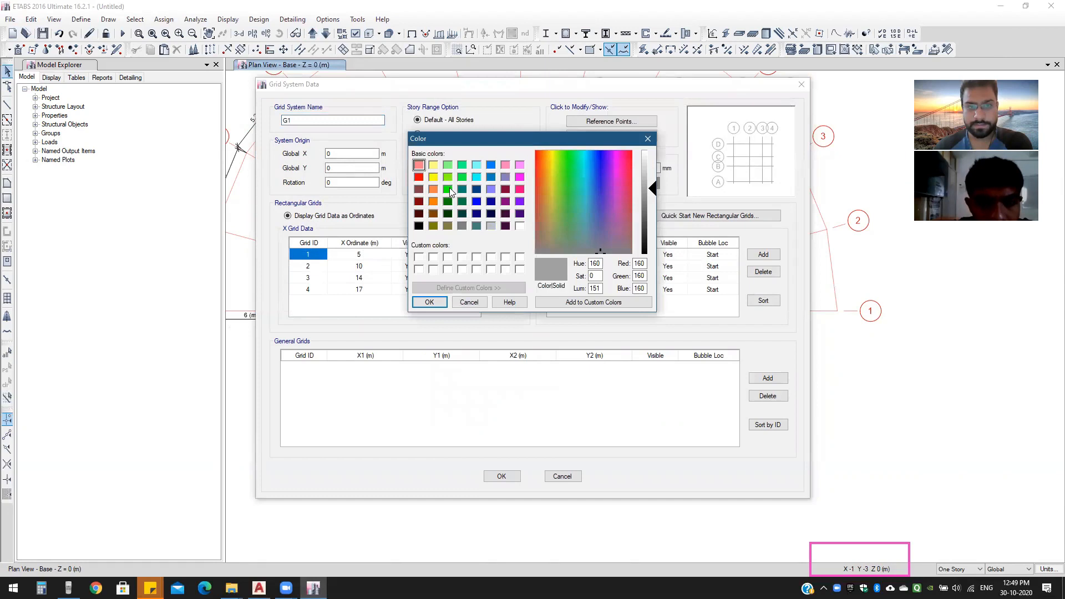
left_click(477, 201)
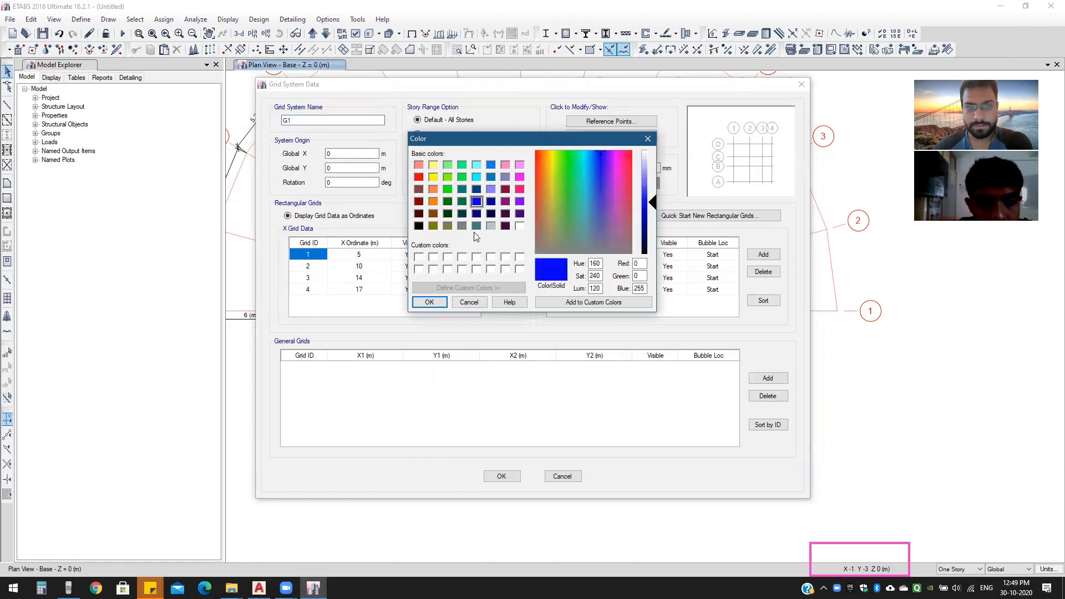
left_click(429, 302)
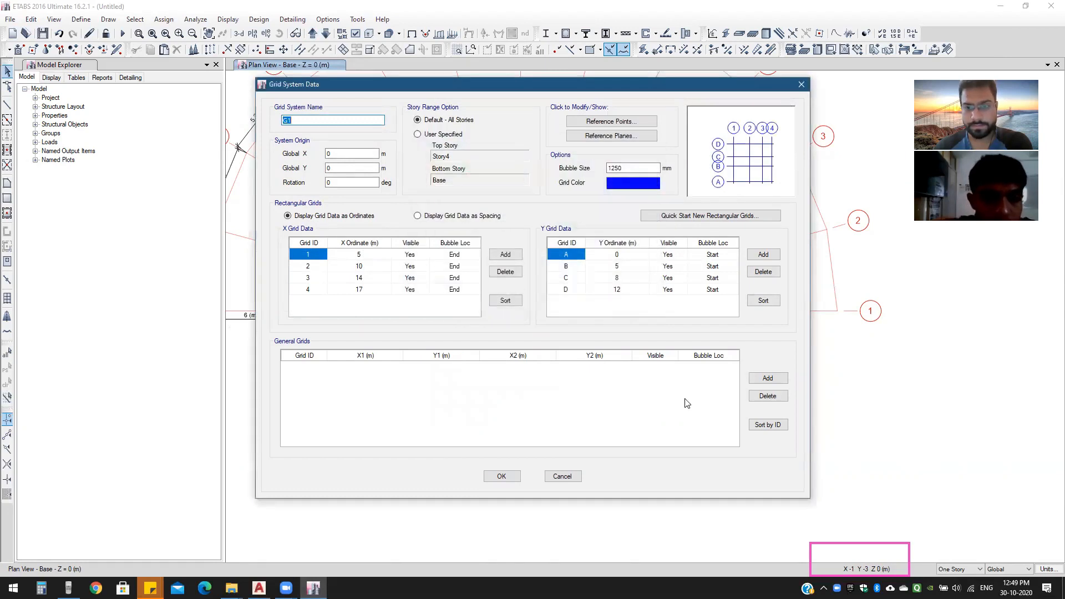
left_click(501, 476)
left_click(502, 424)
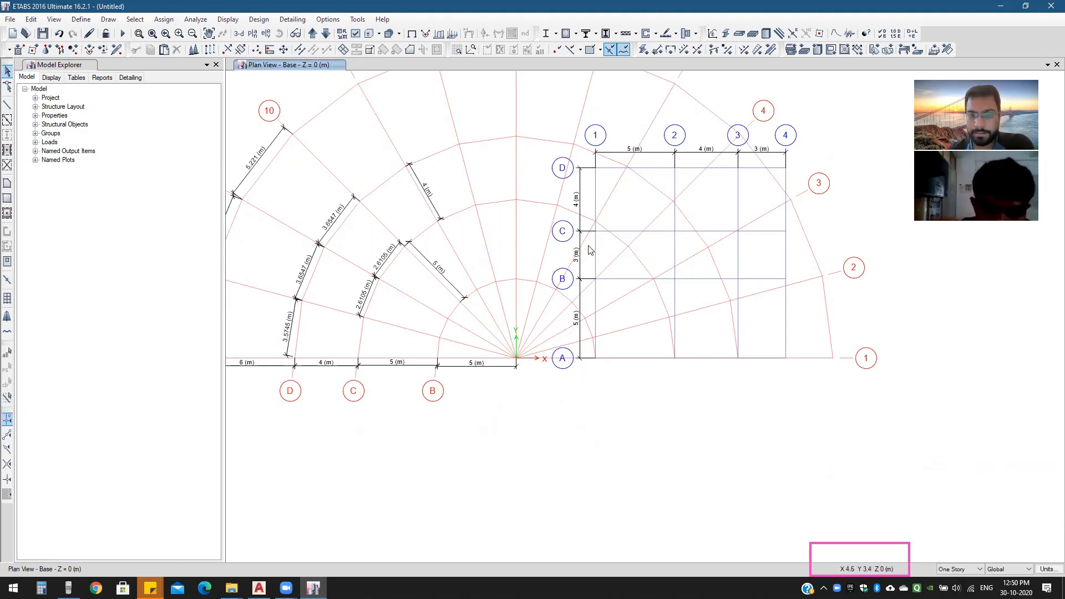
Step: Set the bubble location of G1's Y grid lines A and B to End
right_click(565, 402)
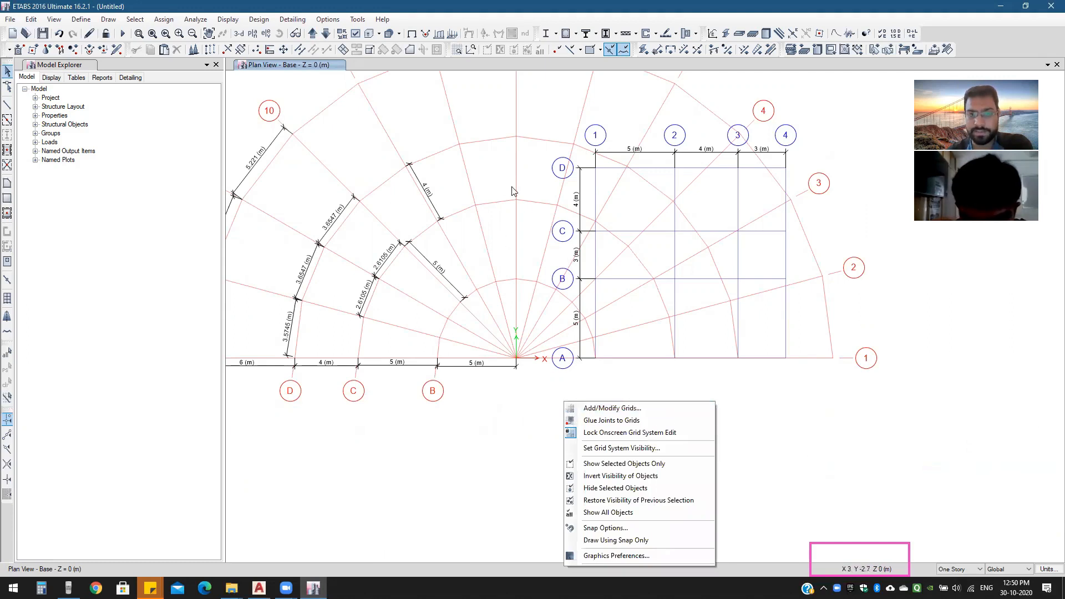
left_click(591, 409)
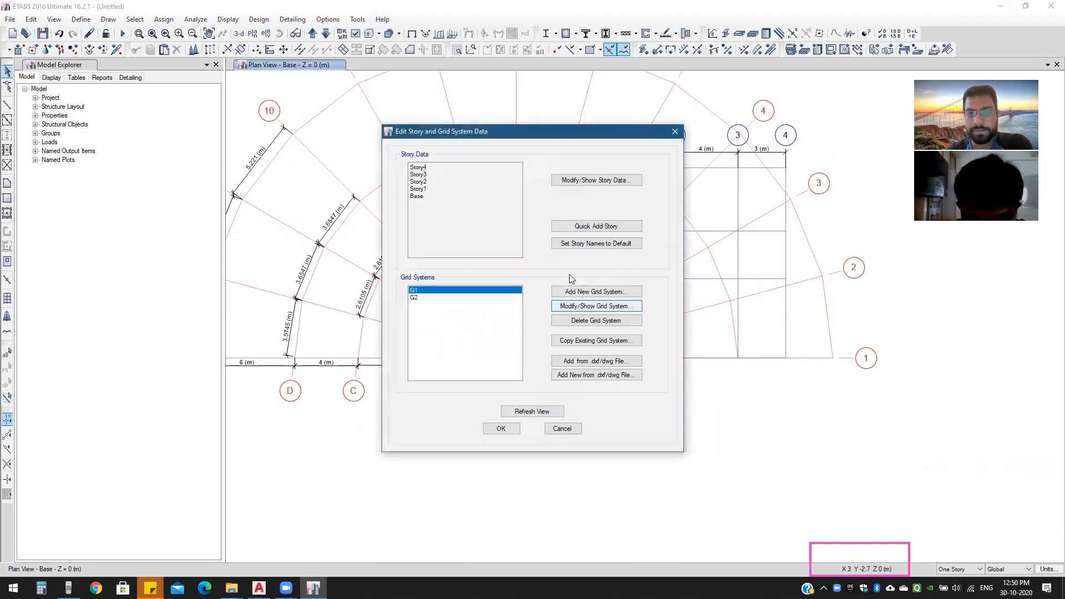
left_click(588, 305)
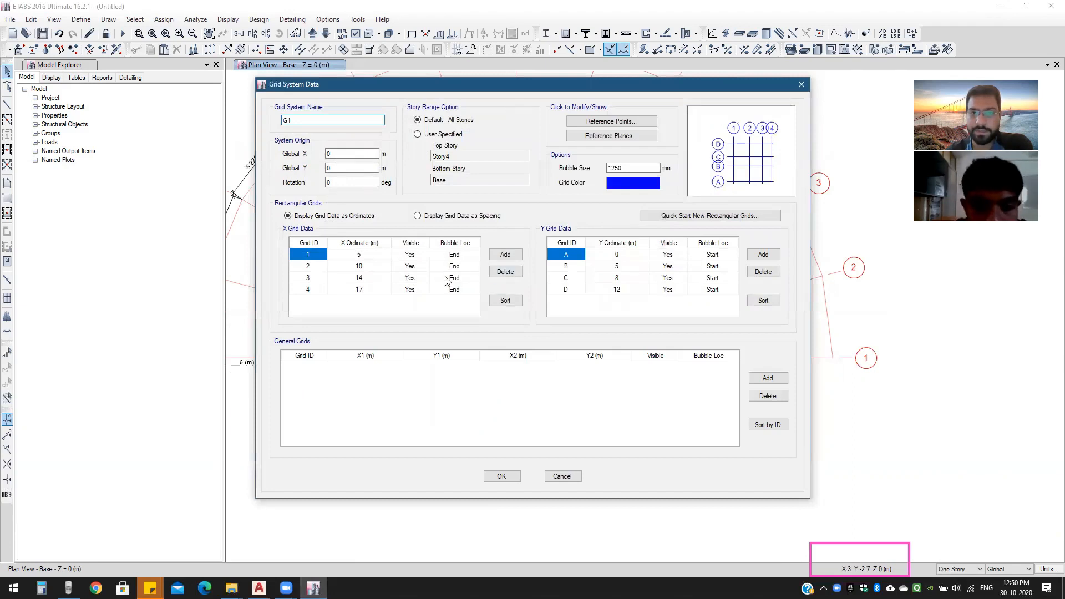
left_click(715, 257)
left_click(715, 258)
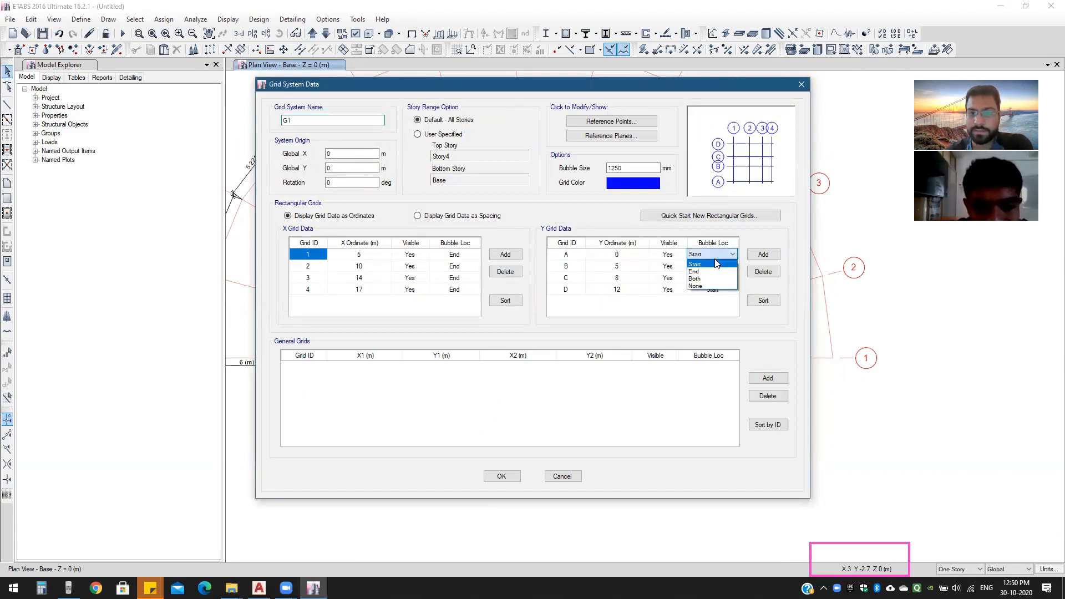
left_click(711, 273)
left_click(712, 266)
left_click(713, 266)
left_click(717, 282)
left_click(719, 278)
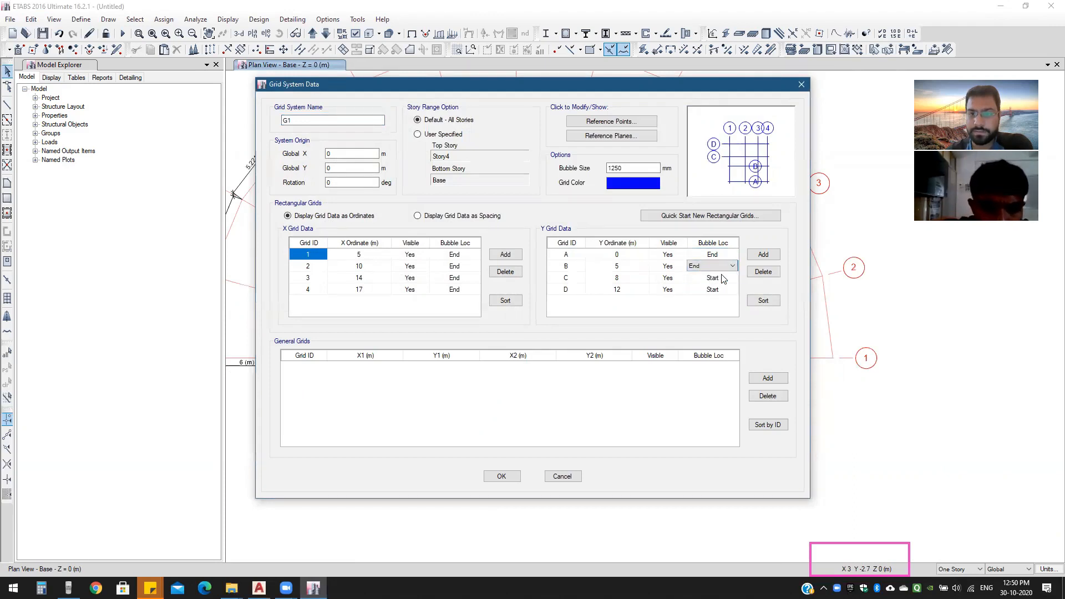
Step: Set the bubble location of Y grid lines C and D to End and apply the grid data to the model
left_click(721, 278)
left_click(721, 295)
left_click(718, 290)
left_click(732, 289)
left_click(713, 307)
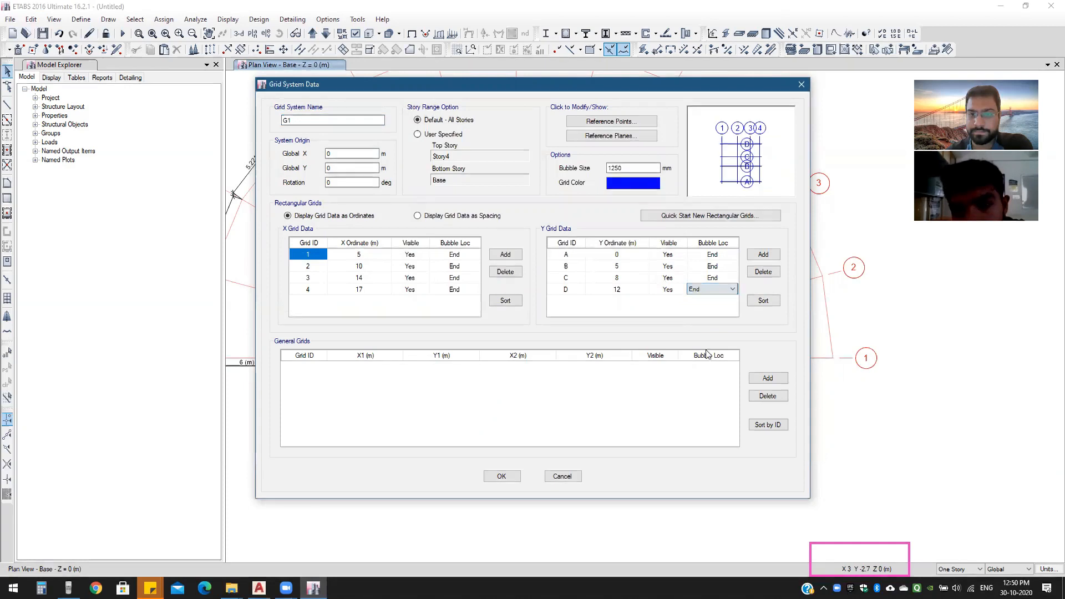
left_click(506, 477)
left_click(501, 429)
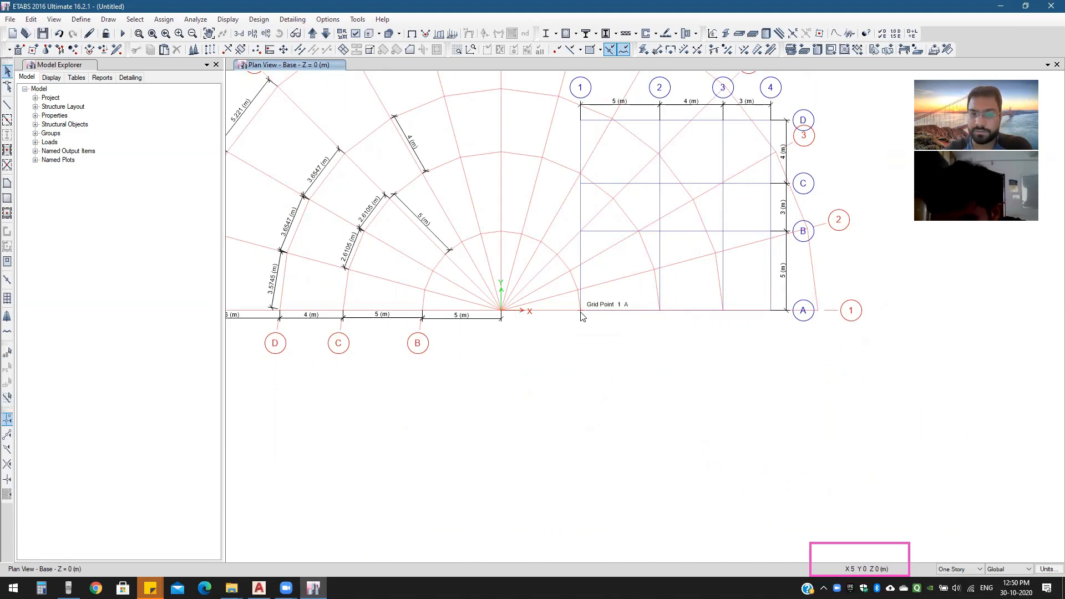
Step: Examine the Base plan for how the rectangular grid sits over the radial grid, including the intersection of lines 1 and A
scroll(679, 308, "up", 6)
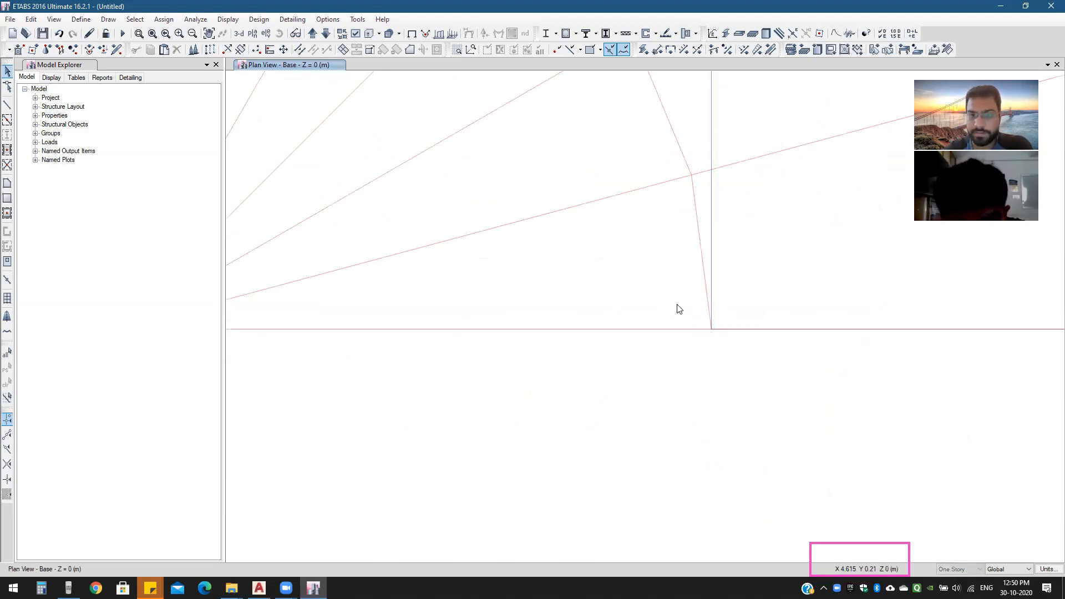
scroll(712, 333, "down", 5)
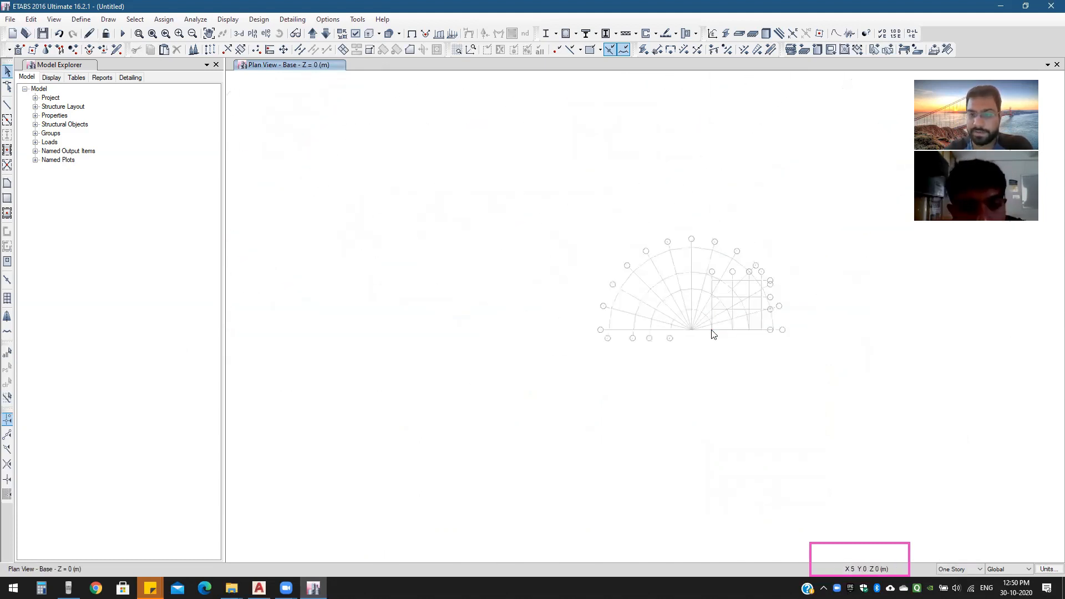
scroll(713, 333, "up", 3)
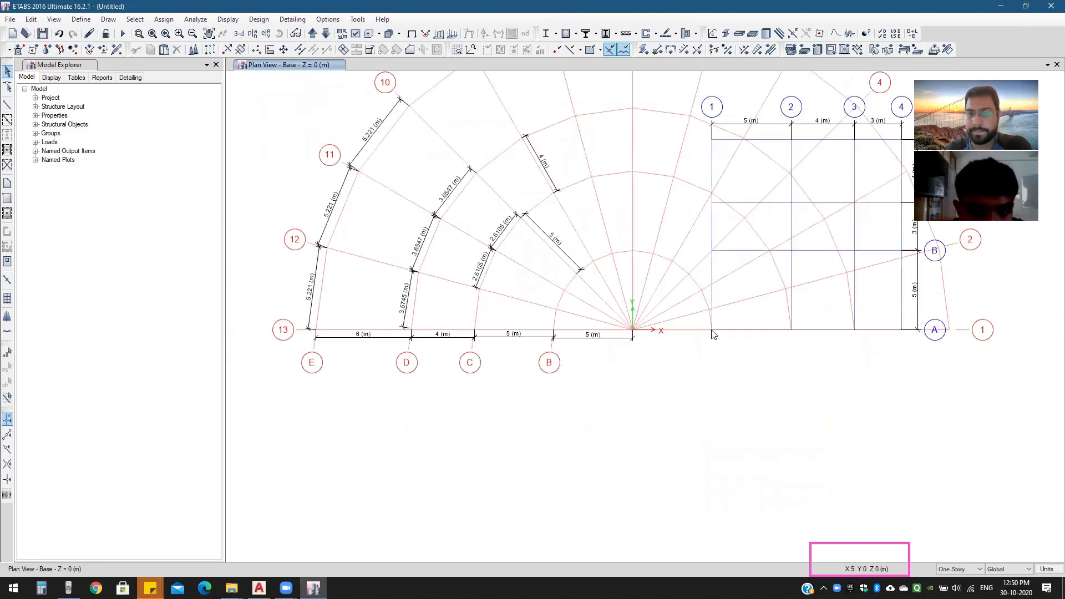
scroll(712, 334, "down", 3)
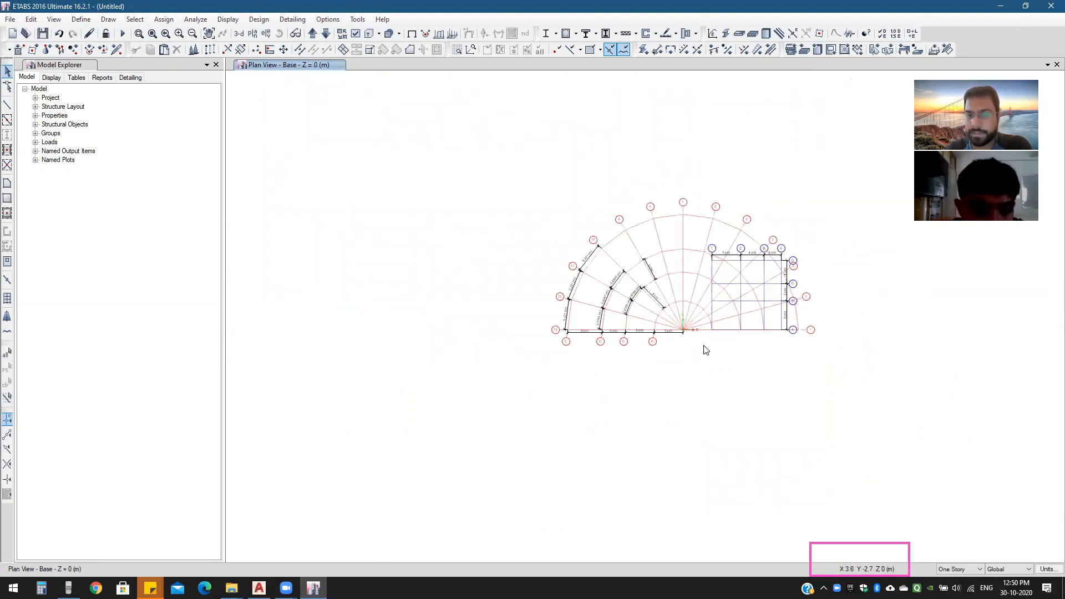
middle_click_drag(728, 301, 700, 293)
scroll(657, 238, "up", 3)
middle_click_drag(635, 238, 658, 264)
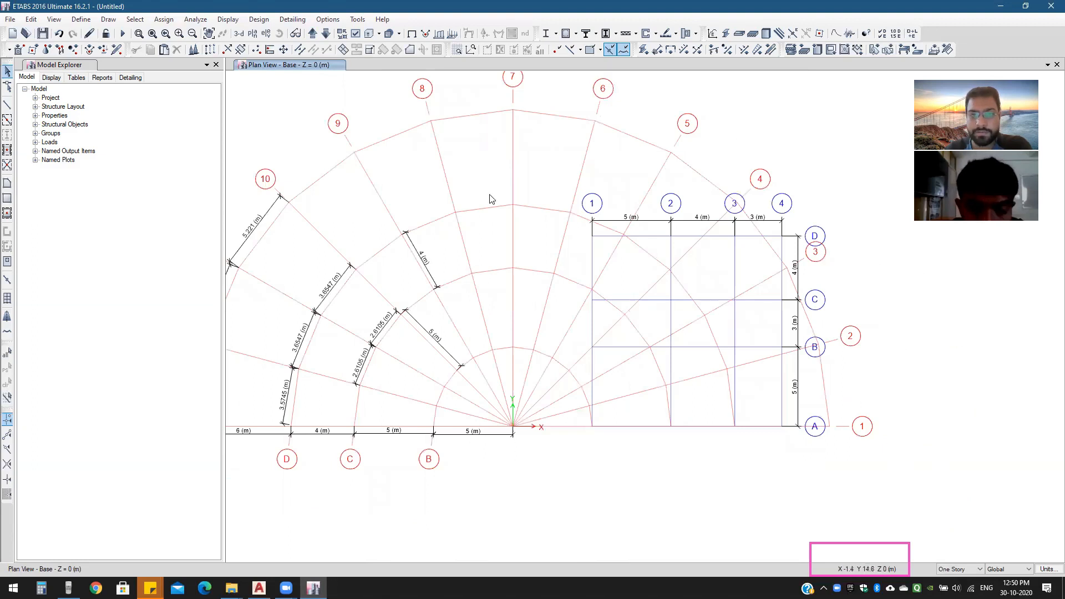
scroll(490, 199, "down", 3)
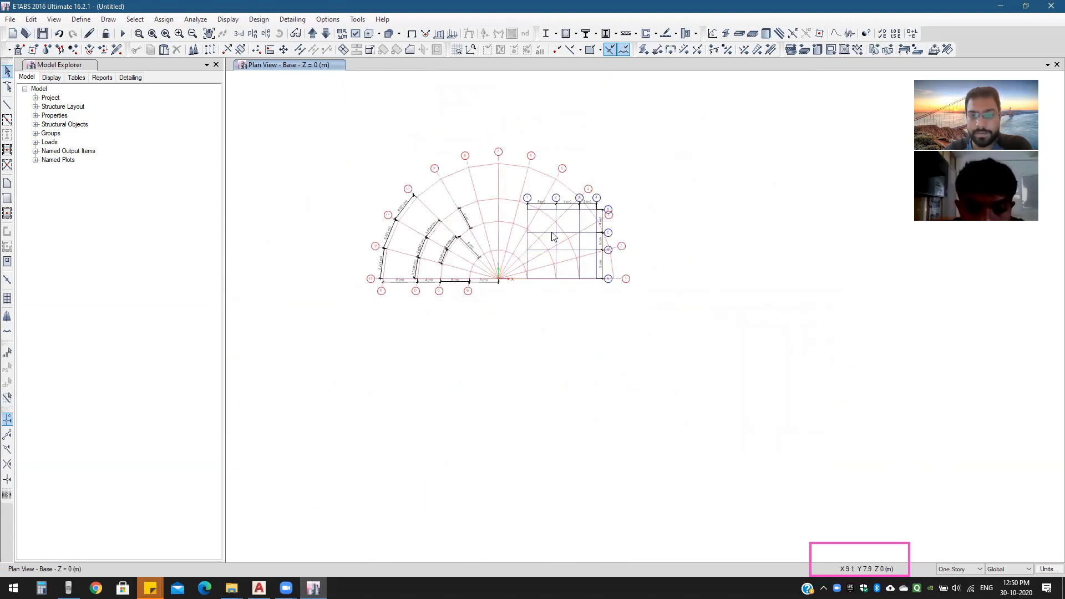
Step: Reopen the G1 grid data and add three X grid lines after line 4 at 3 m spacing
right_click(533, 305)
left_click(535, 306)
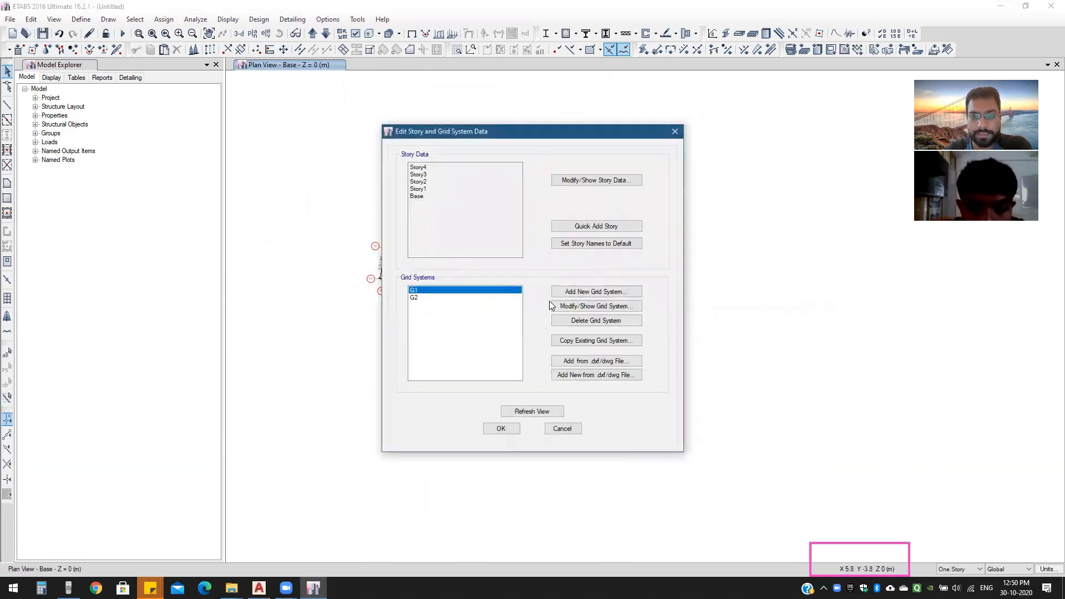
left_click(576, 306)
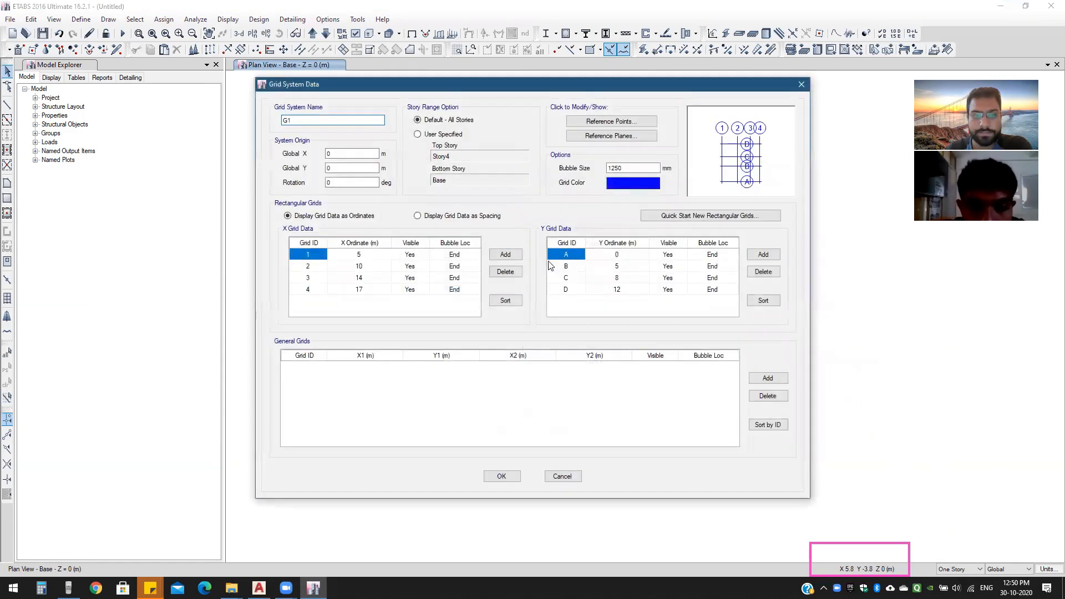
left_click(324, 289)
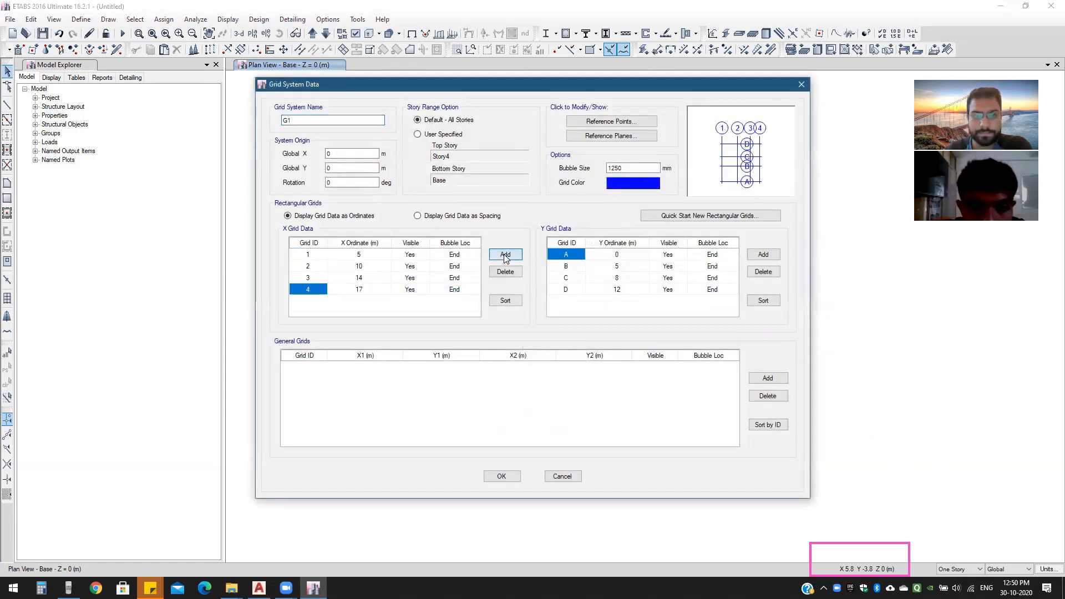
left_click(506, 256)
left_click(505, 257)
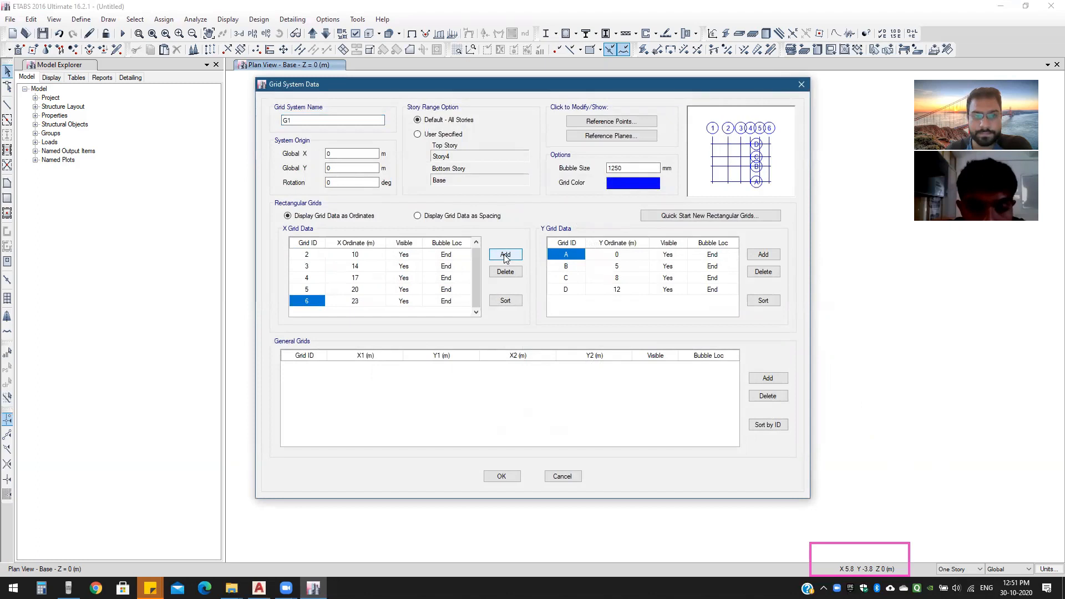
left_click(505, 256)
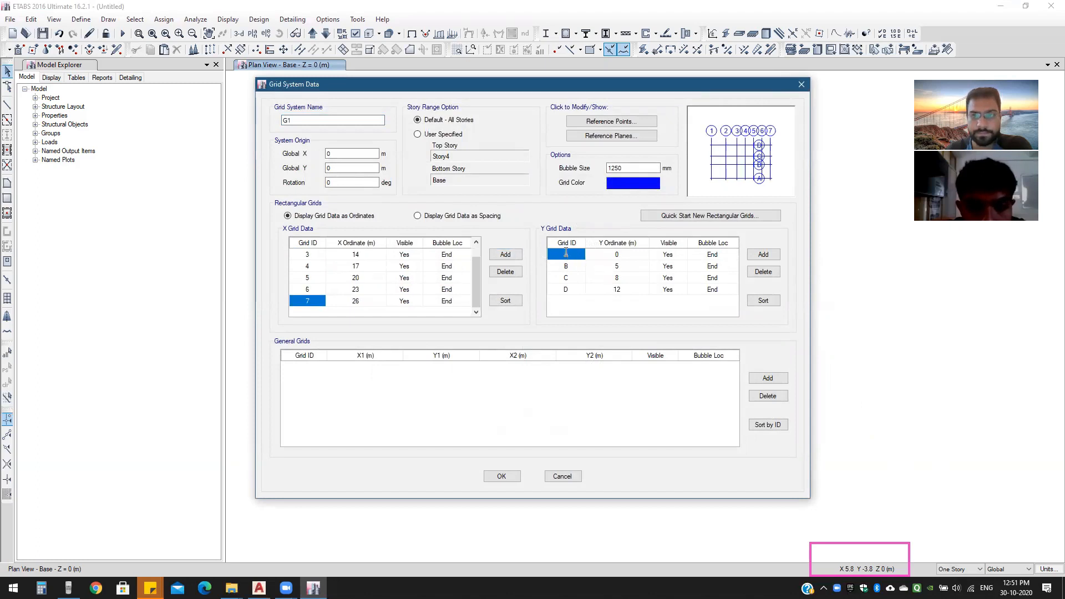
Step: Add six Y grid lines after line D at 4 m spacing
left_click(565, 282)
left_click(590, 285)
left_click(573, 290)
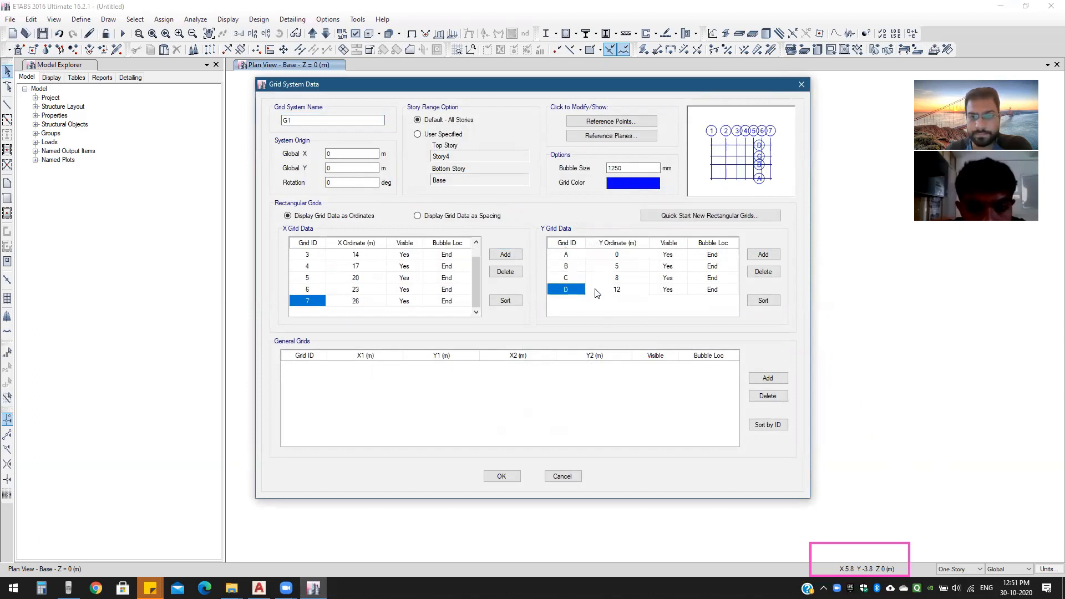
left_click(763, 255)
left_click(763, 255)
left_click(763, 255)
left_click(763, 255)
left_click(763, 255)
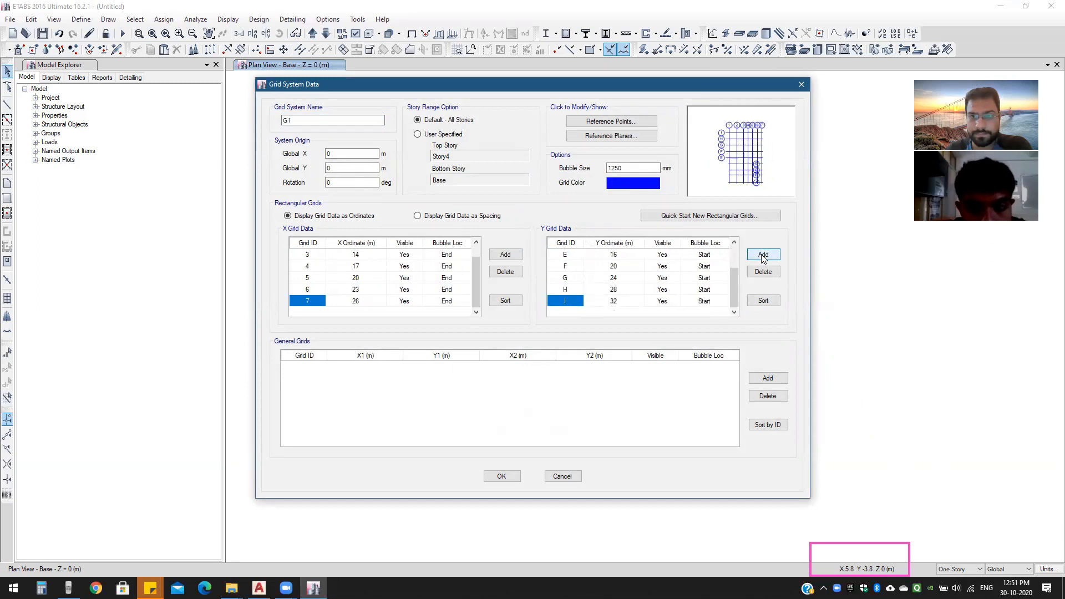
left_click(763, 255)
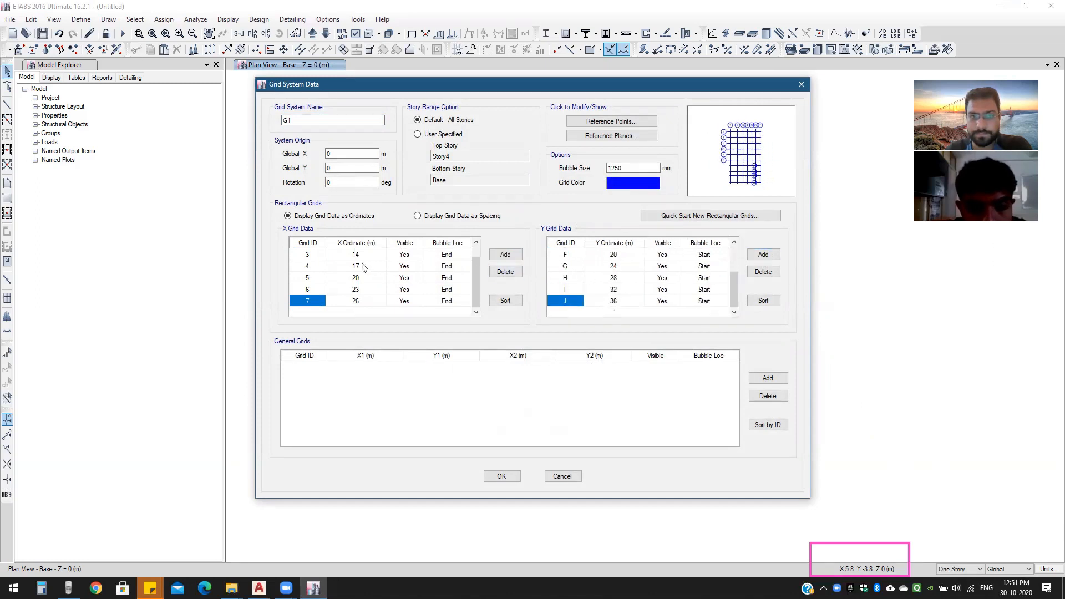
Step: Add five more X grid lines to G1 and accept the grid system data
left_click(330, 256)
left_click(494, 255)
left_click(494, 254)
left_click(494, 255)
left_click(494, 254)
left_click(494, 254)
left_click(500, 476)
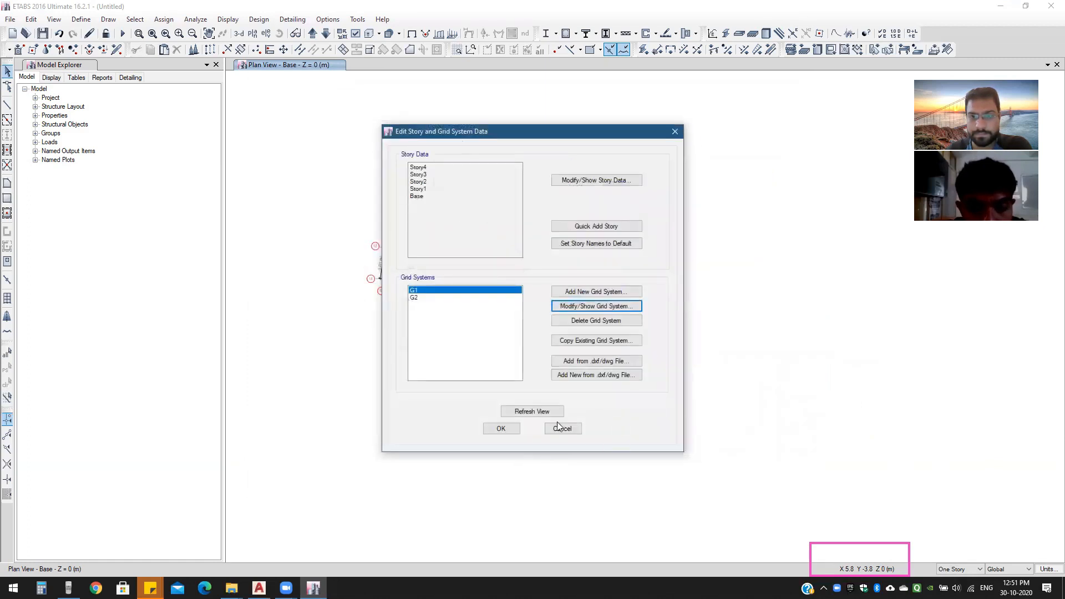
Step: Apply the grid system edits and examine the extended G1 grid and its bubble sides in the Base plan
left_click(501, 428)
scroll(528, 368, "down", 4)
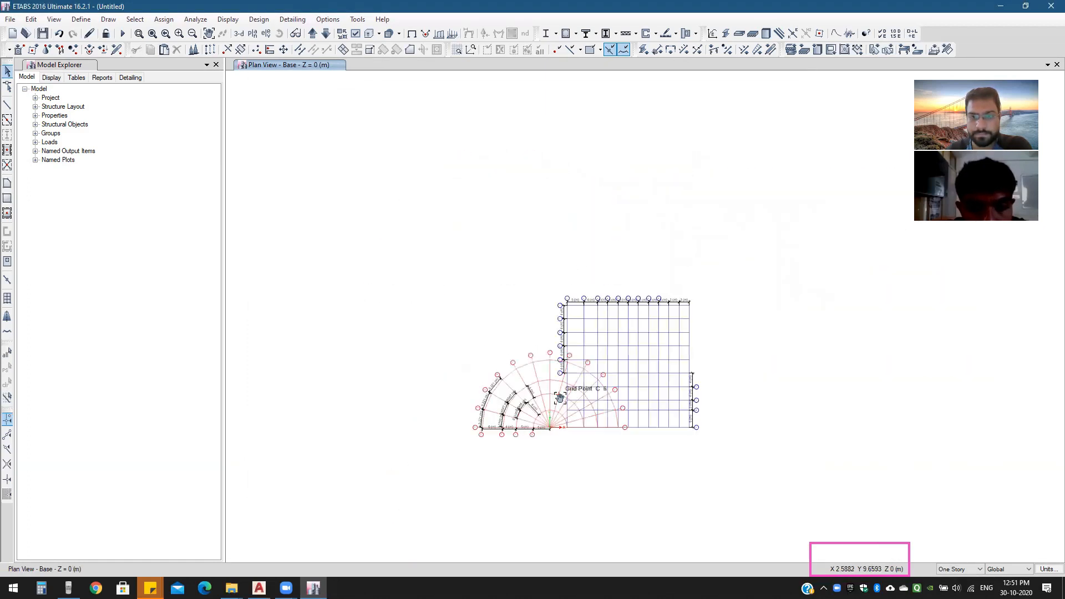
scroll(549, 331, "up", 5)
middle_click_drag(546, 334, 491, 274)
middle_click_drag(607, 315, 570, 338)
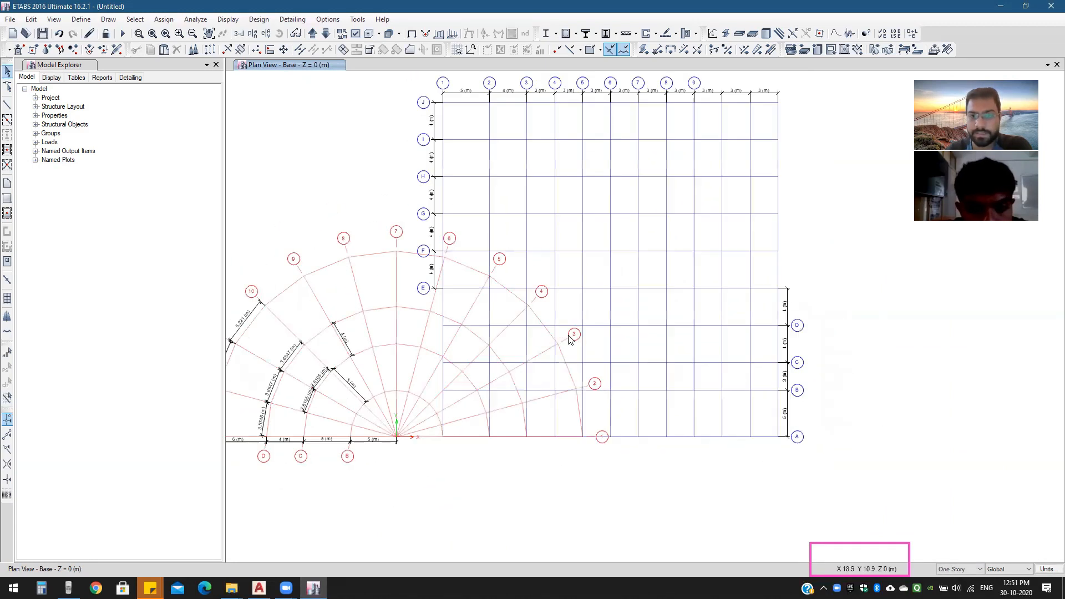
middle_click_drag(513, 356, 577, 276)
scroll(588, 280, "down", 3)
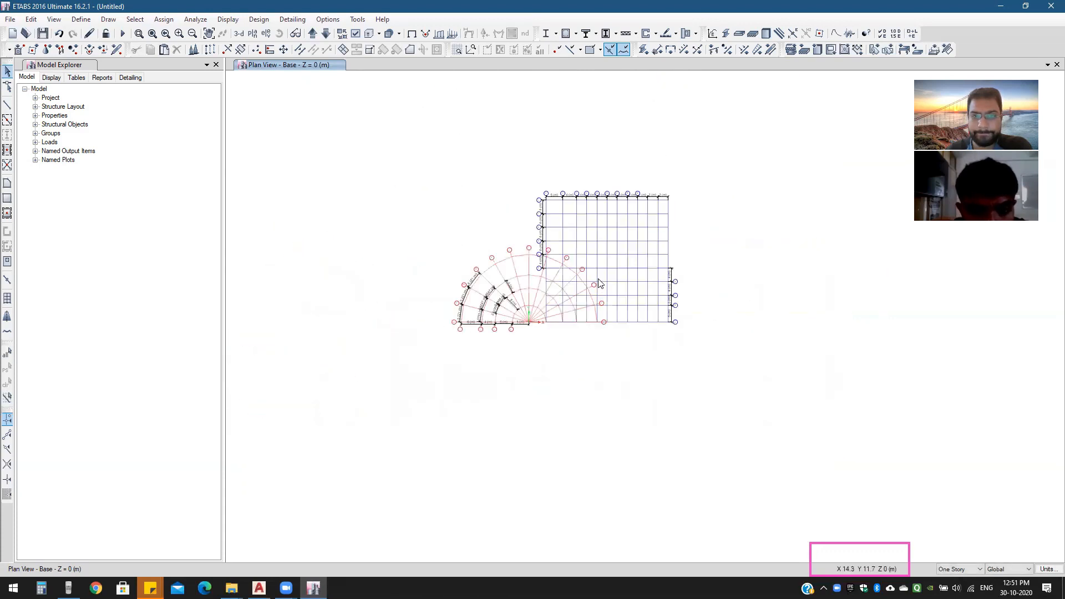
Step: Reopen the G1 grid data and set the bubble location of Y grid line E to End
right_click(553, 338)
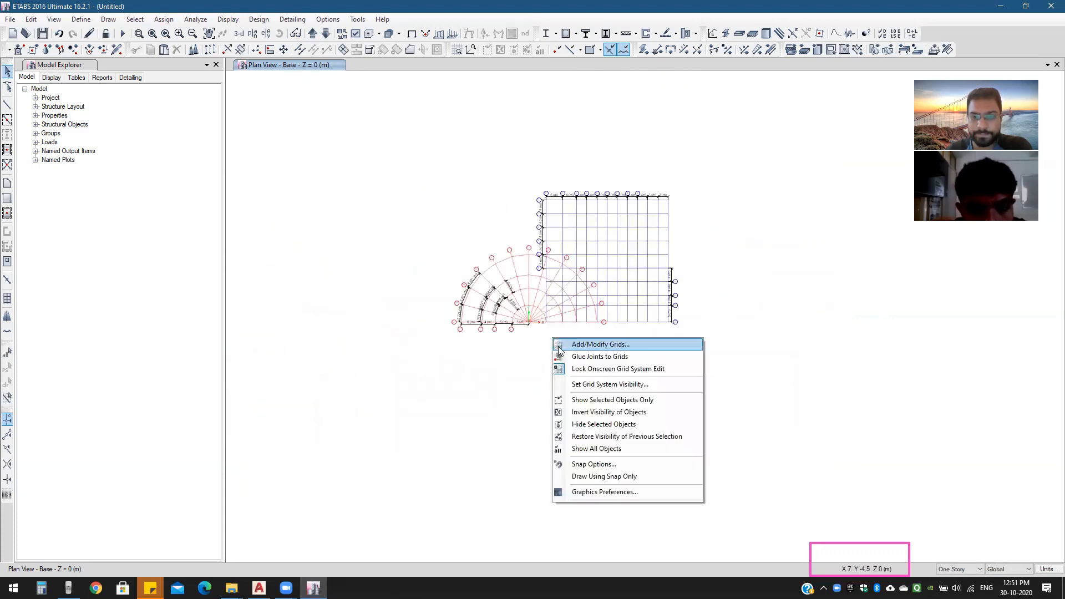
left_click(558, 345)
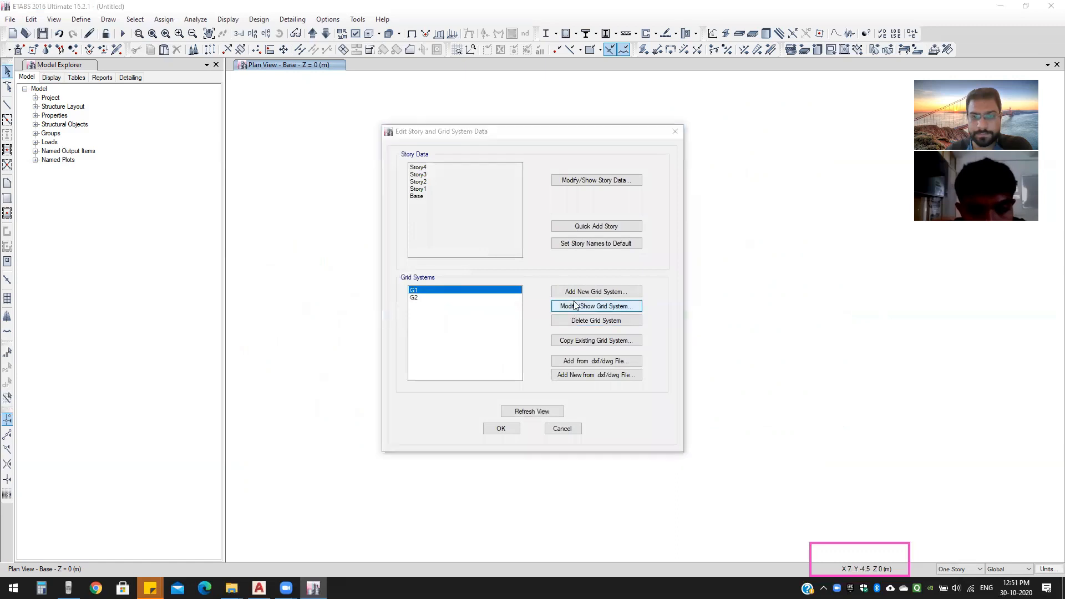
left_click(575, 305)
scroll(472, 292, "down", 1)
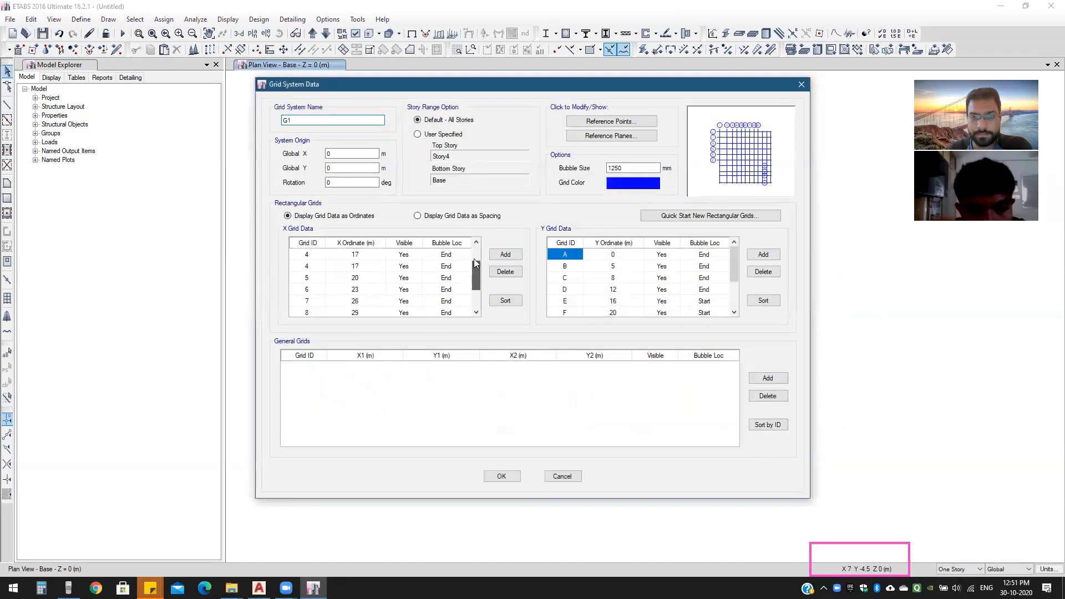
scroll(475, 263, "up", 1)
left_click(724, 302)
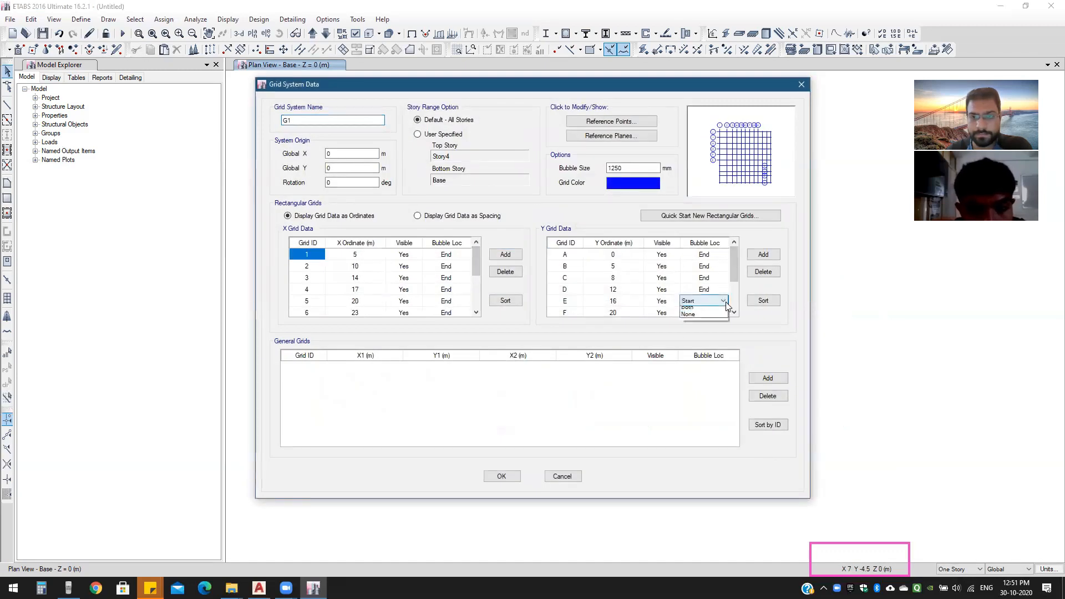
left_click(700, 310)
Step: Set the bubble location of Y grid lines F, G, H and I to End
scroll(726, 285, "down", 3)
left_click(723, 280)
left_click(706, 295)
left_click(719, 292)
left_click(703, 306)
left_click(714, 301)
left_click(703, 318)
left_click(715, 311)
left_click(717, 315)
left_click(700, 329)
Step: Set the bubble location of Y grid line J to End and apply the grid system changes
scroll(732, 314, "down", 2)
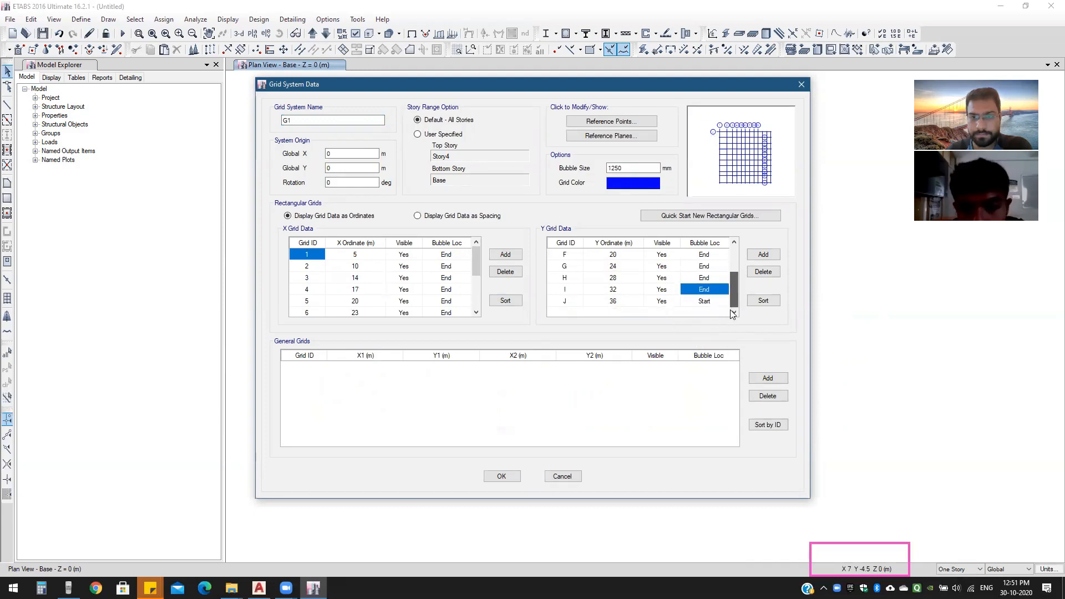
left_click(703, 301)
left_click(723, 300)
left_click(703, 317)
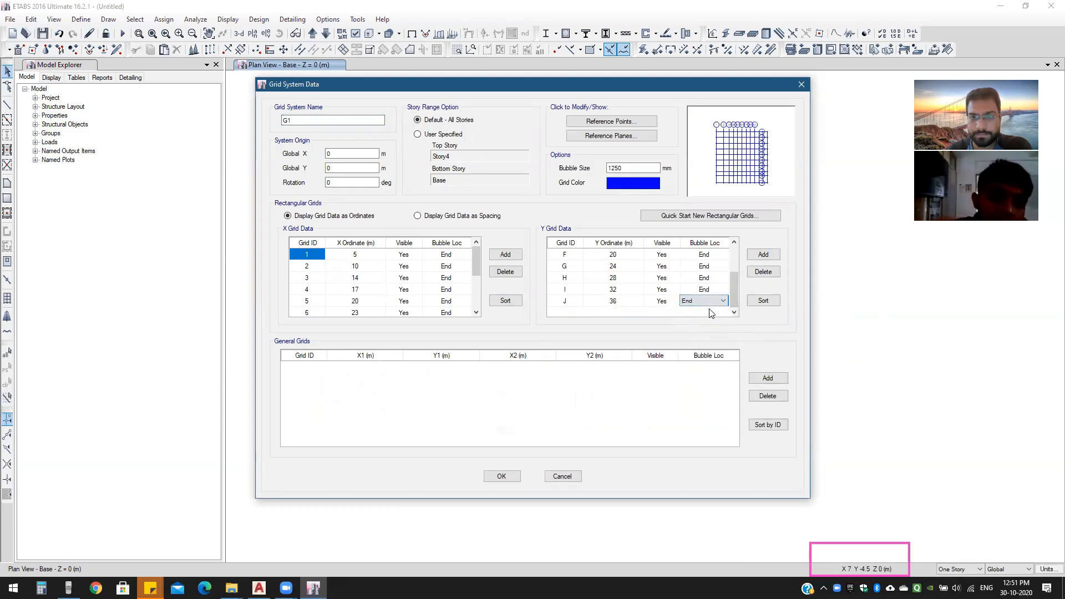
left_click(506, 476)
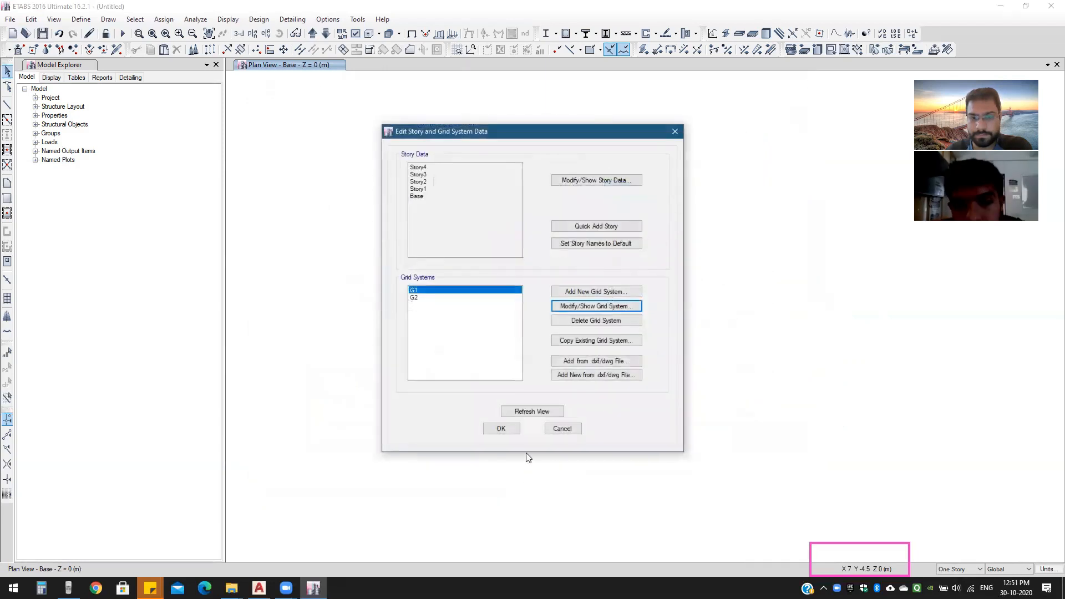
left_click(504, 431)
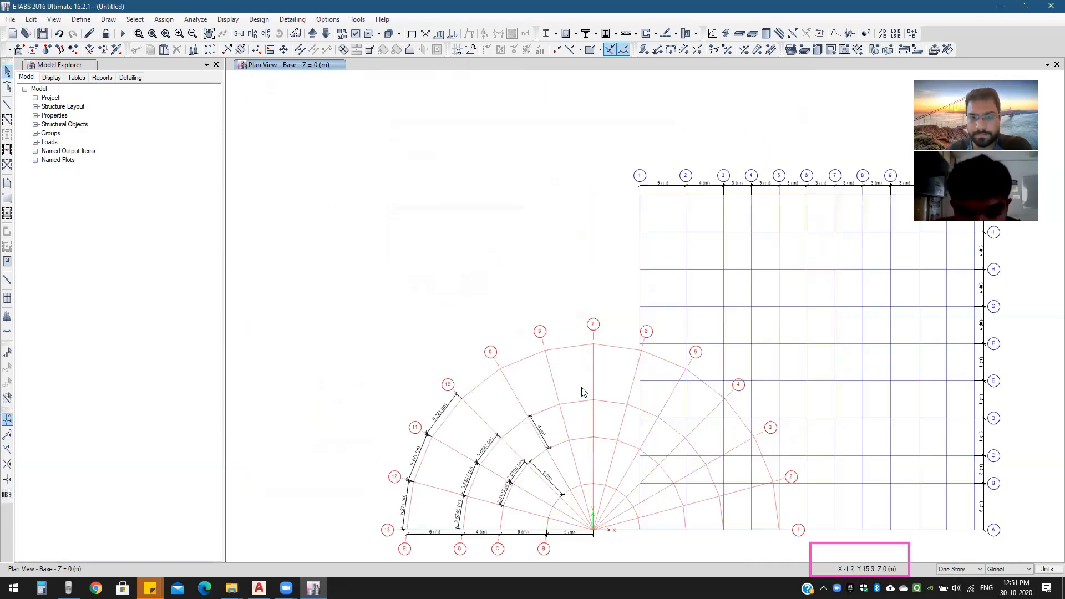
Step: Examine the radial grid's origin and grid point 6-J on the rectangular grid in the Base plan
scroll(597, 314, "down", 3)
scroll(616, 321, "up", 5)
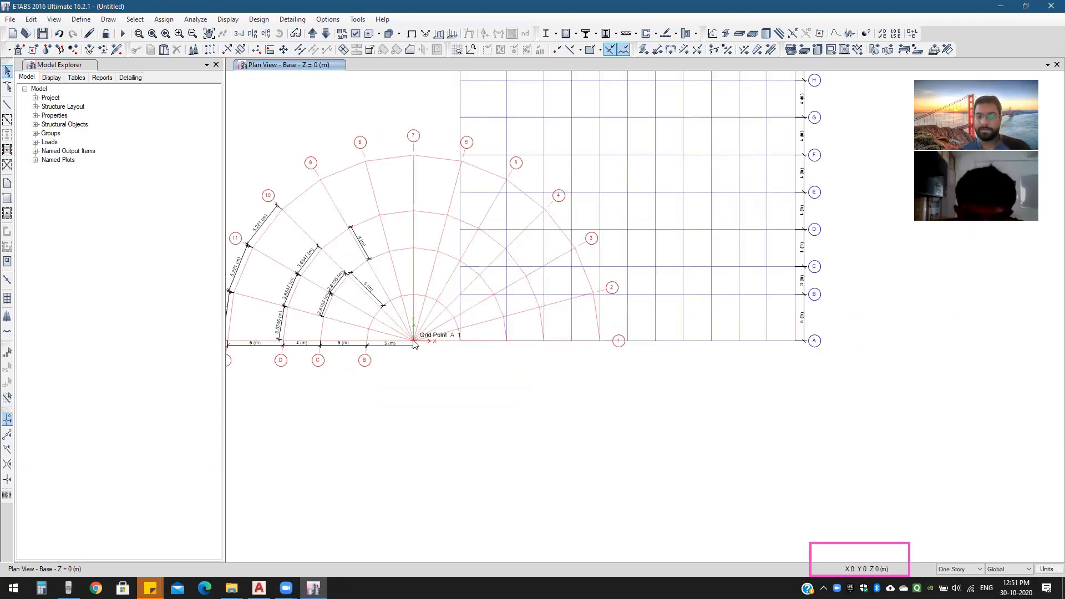
middle_click_drag(481, 273, 467, 441)
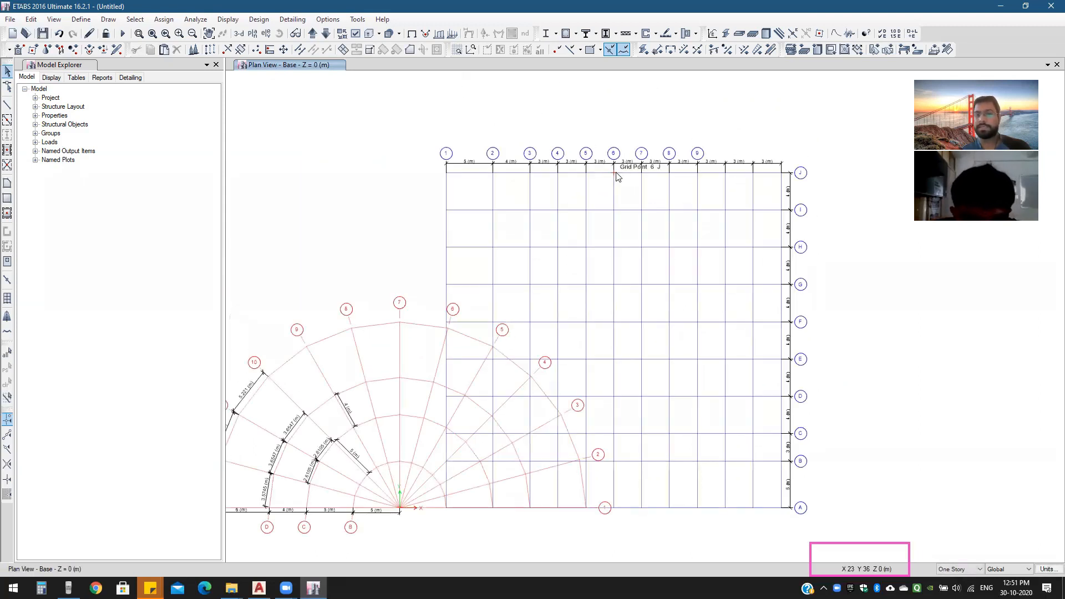
scroll(617, 176, "up", 2)
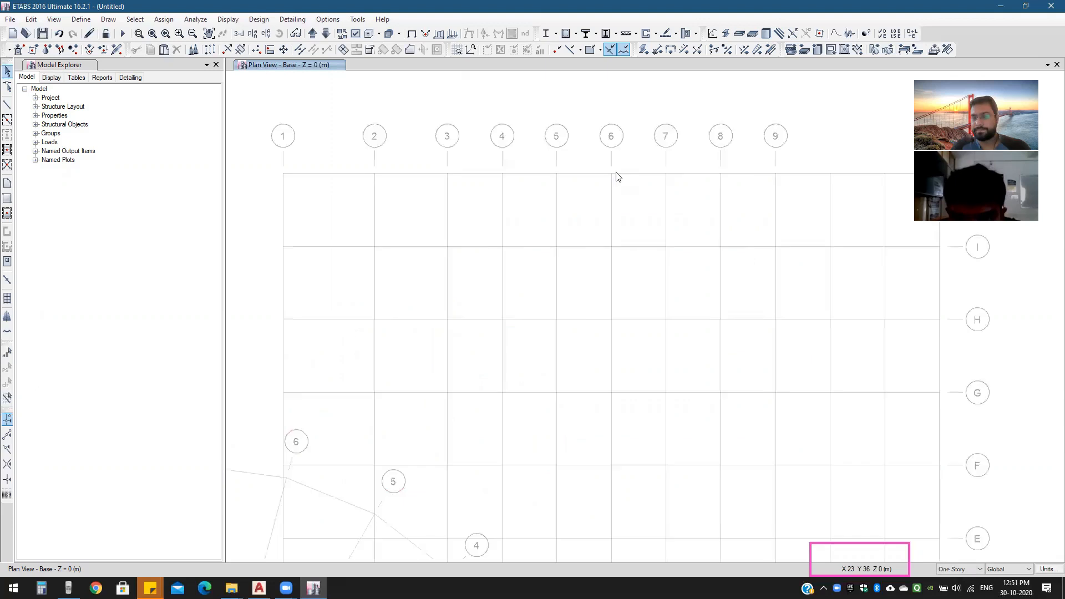
scroll(617, 176, "down", 2)
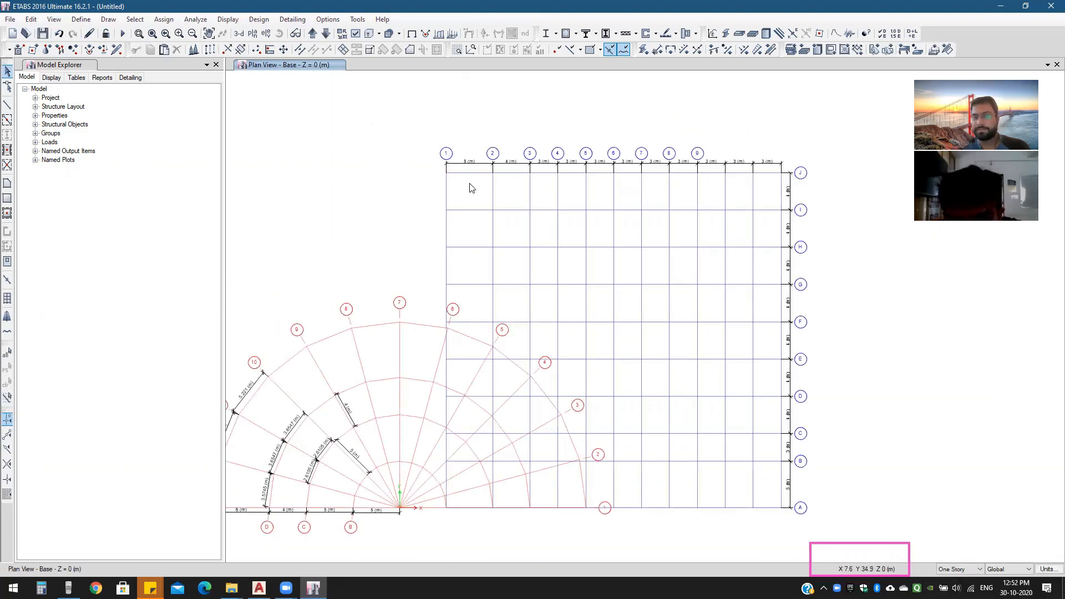
middle_click_drag(508, 242, 521, 170)
middle_click_drag(528, 209, 471, 298)
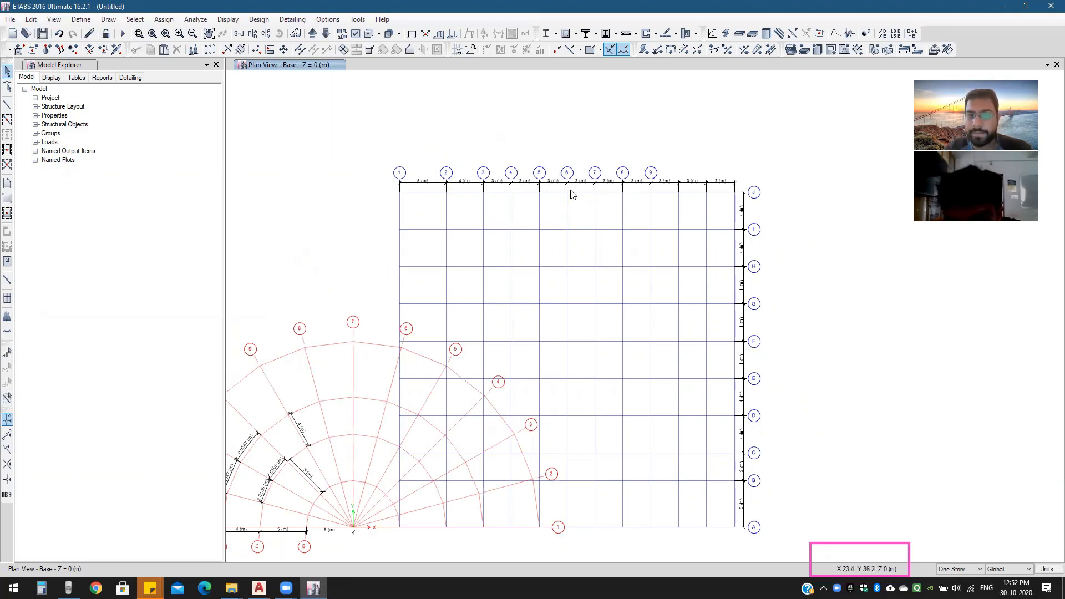
middle_click_drag(570, 195, 627, 143)
scroll(627, 143, "down", 4)
scroll(551, 212, "up", 3)
middle_click_drag(499, 181, 454, 297)
scroll(455, 298, "down", 3)
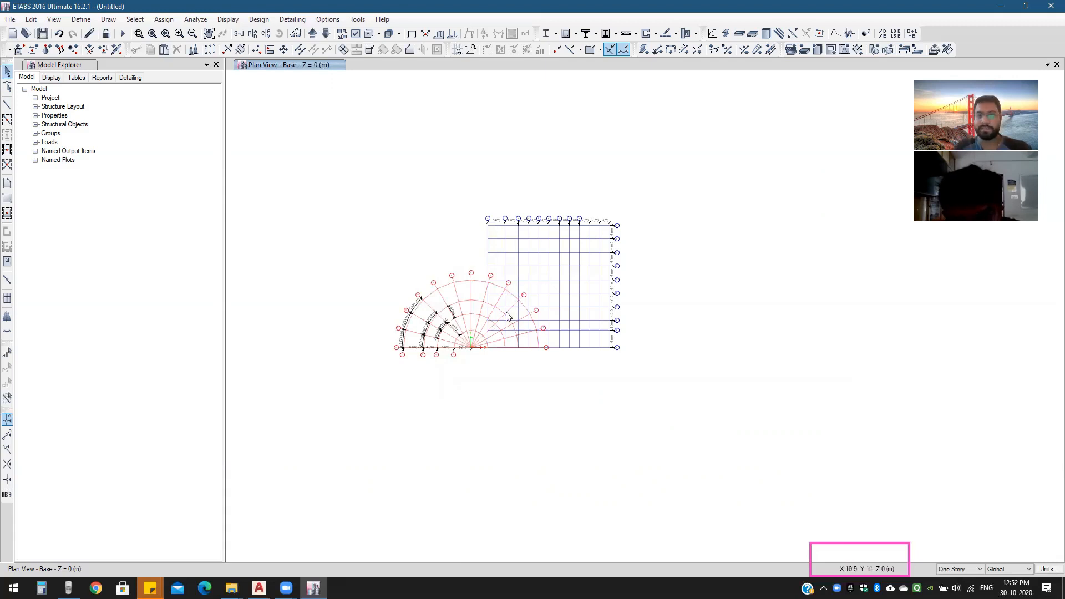
Step: Compare the radial grid's centre point with grid line A of the rectangular grid, including its intersection with line 6
scroll(518, 343, "up", 3)
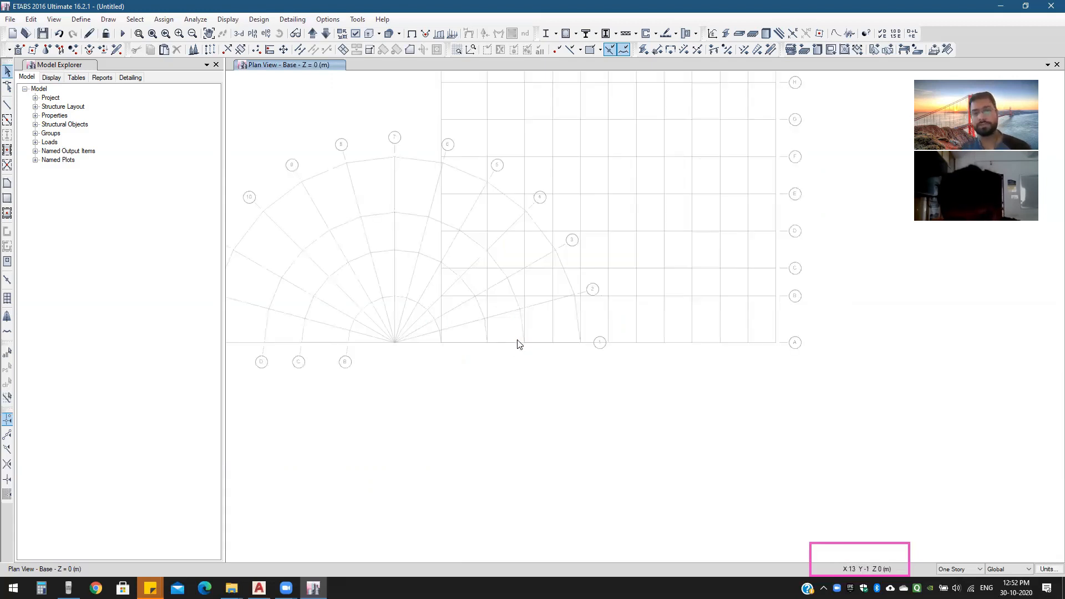
scroll(435, 336, "down", 3)
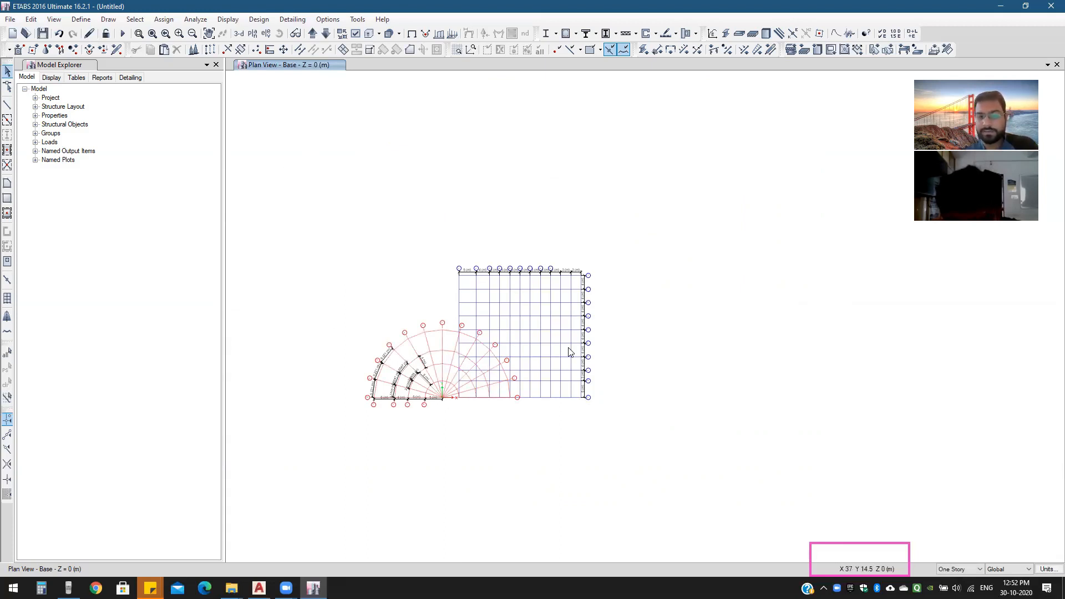
scroll(435, 418, "up", 3)
scroll(554, 384, "down", 2)
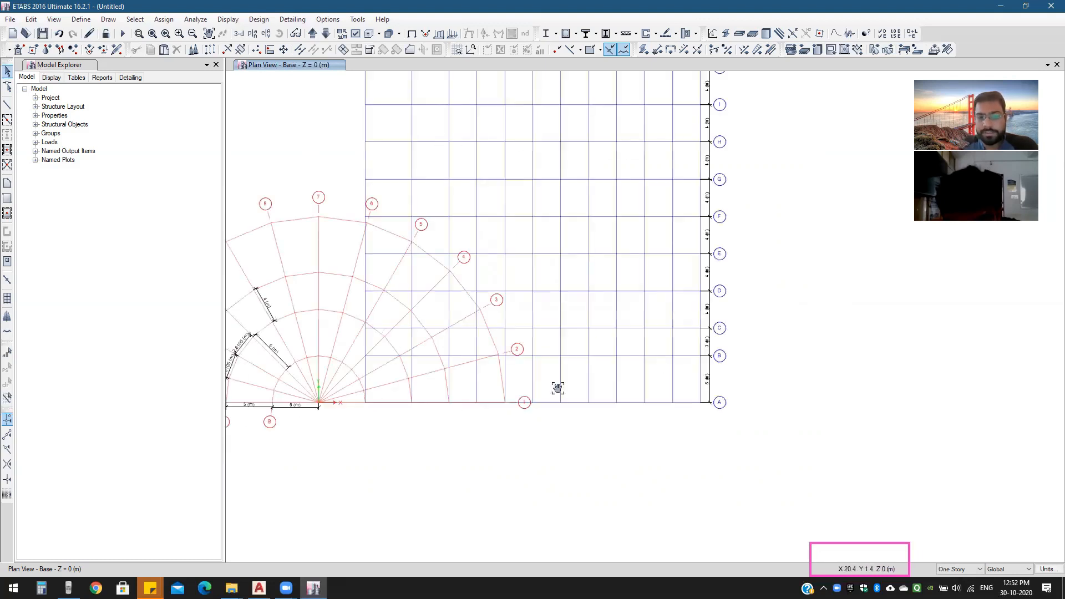
middle_click_drag(436, 409, 493, 407)
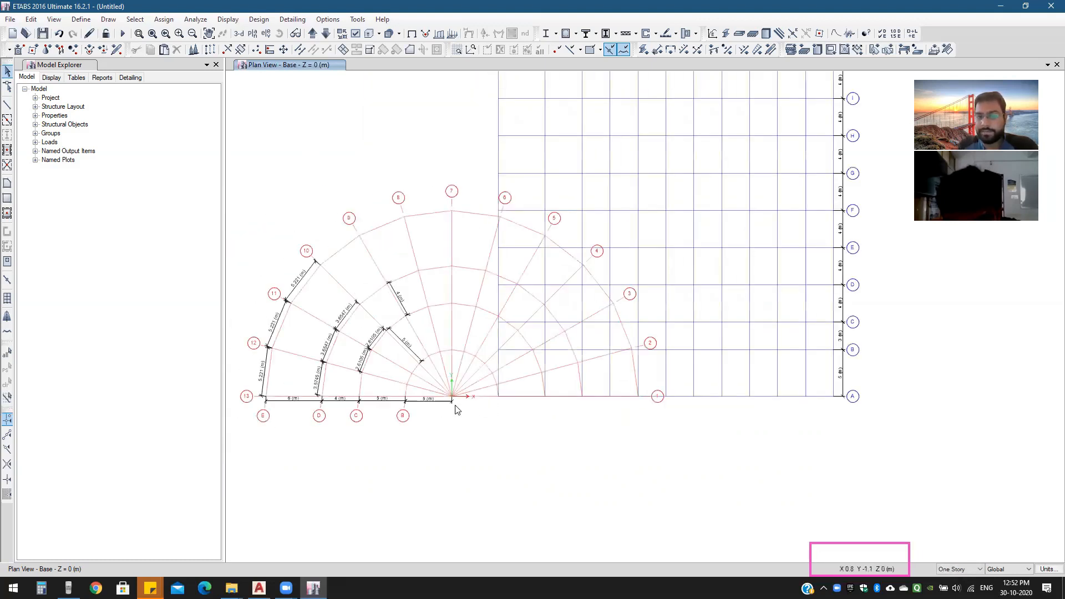
scroll(454, 409, "down", 3)
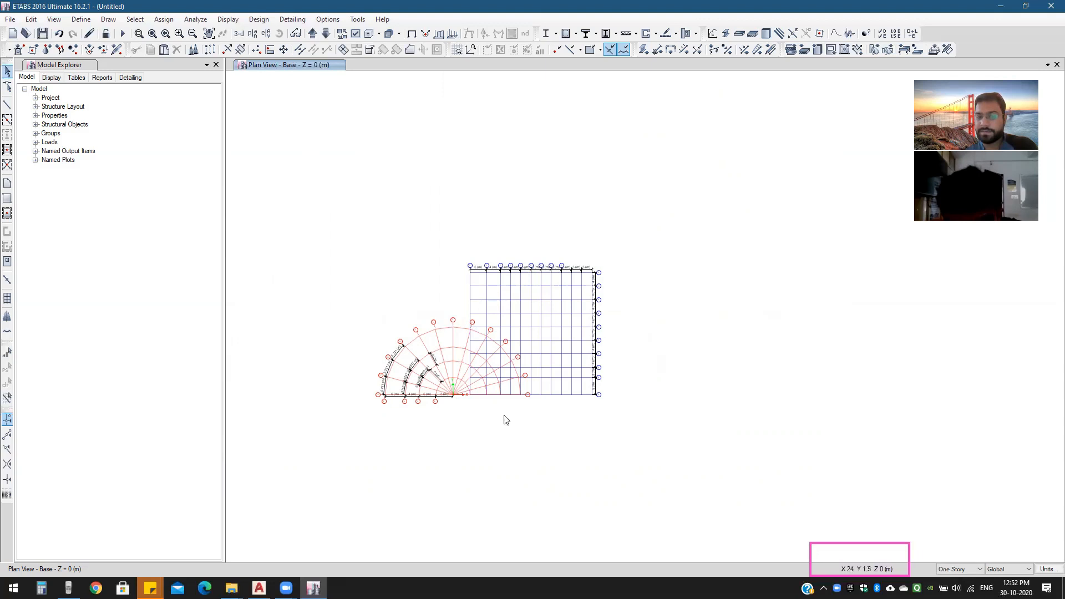
scroll(466, 418, "up", 4)
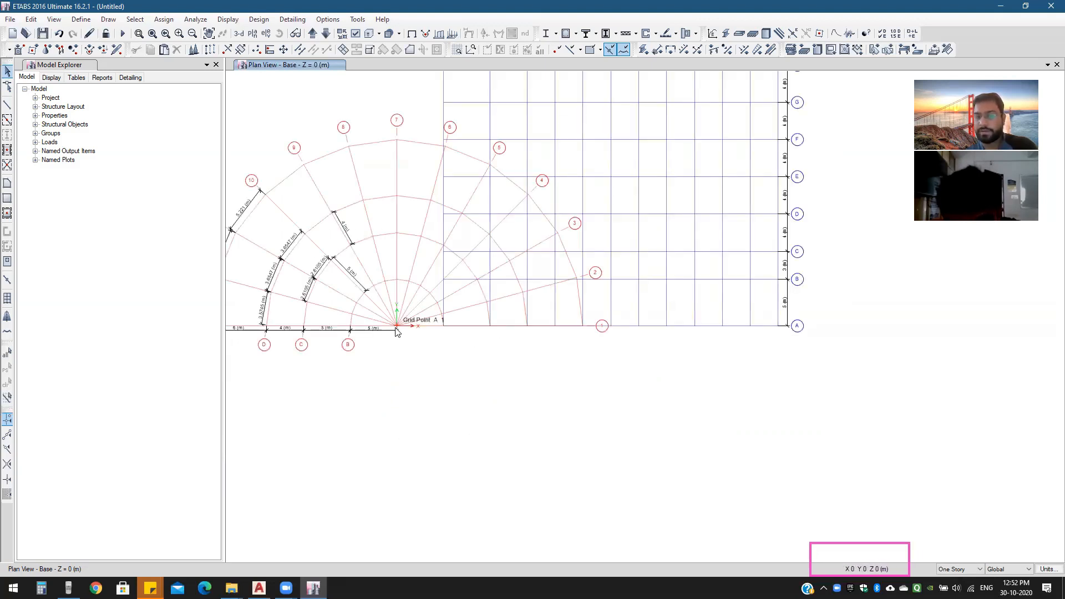
scroll(397, 331, "down", 4)
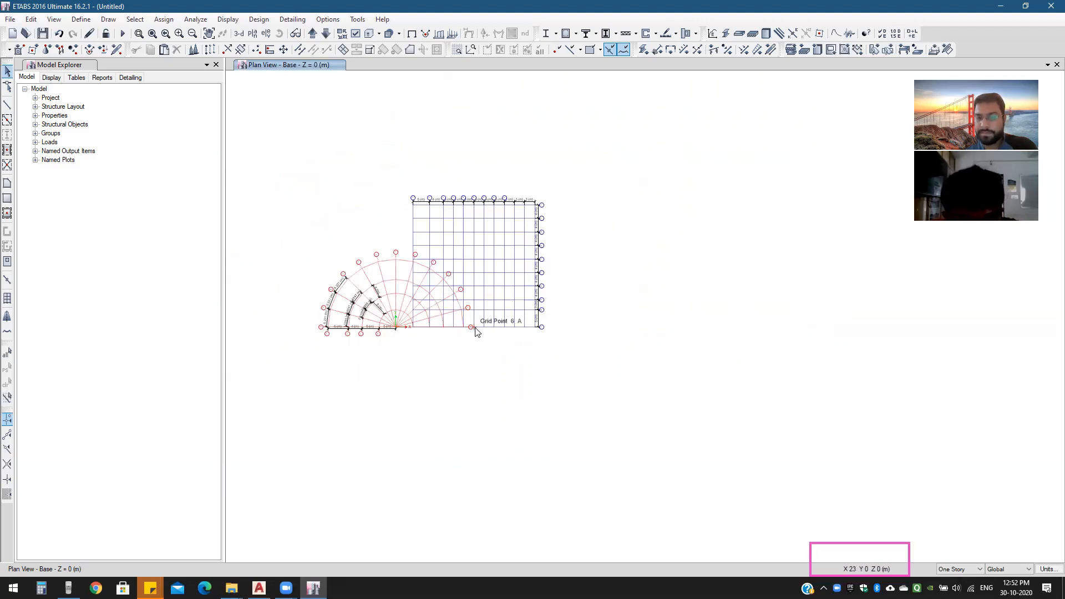
scroll(476, 331, "up", 4)
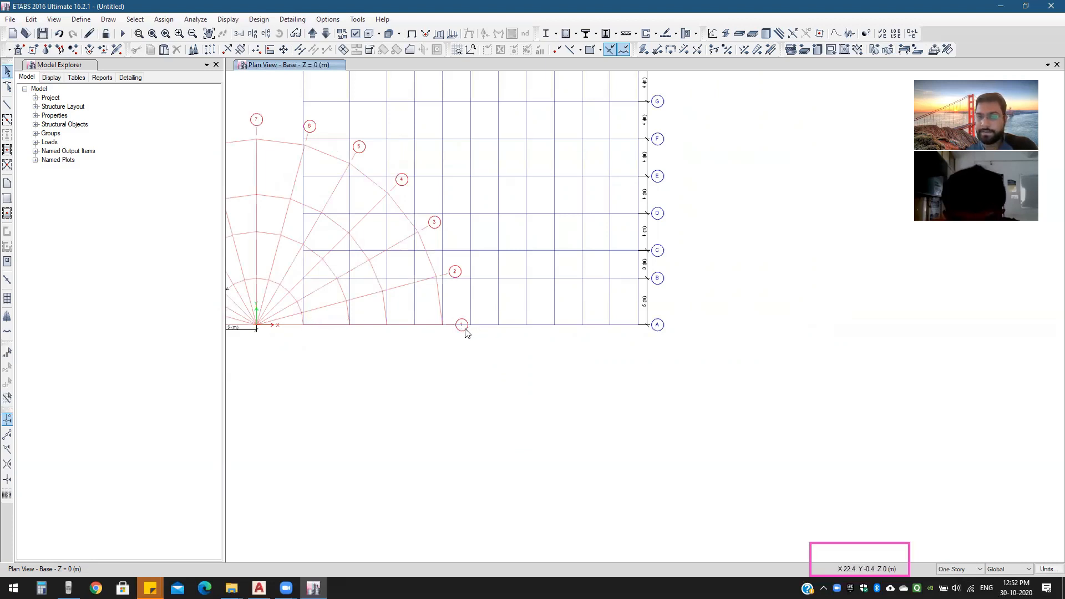
scroll(466, 333, "down", 4)
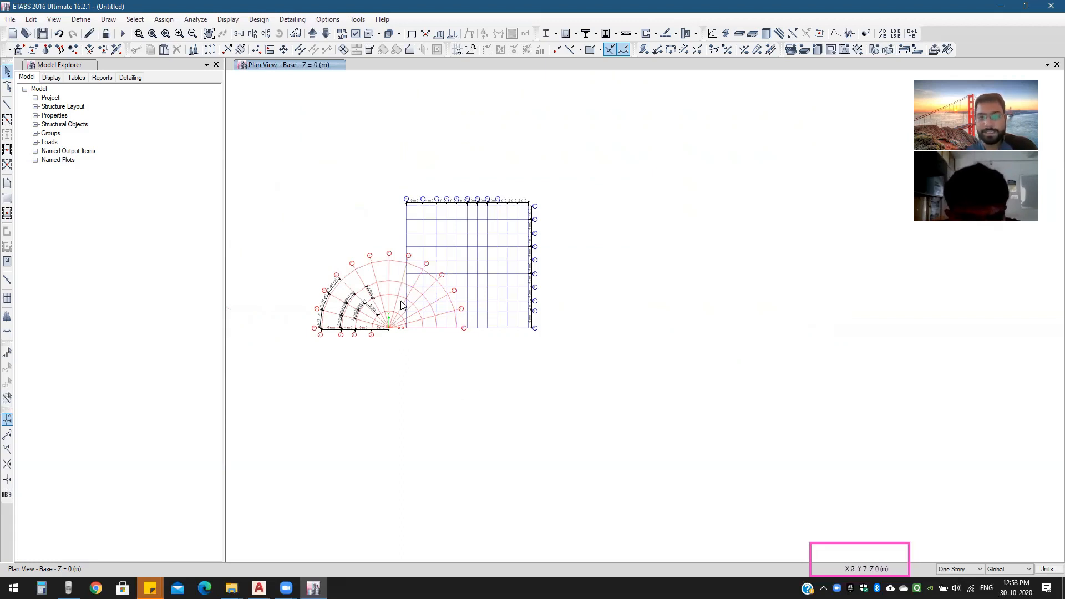
Step: Inspect the rectangular grid's upper edge around the intersection of lines 6 and J
right_click(486, 385)
left_click(497, 368)
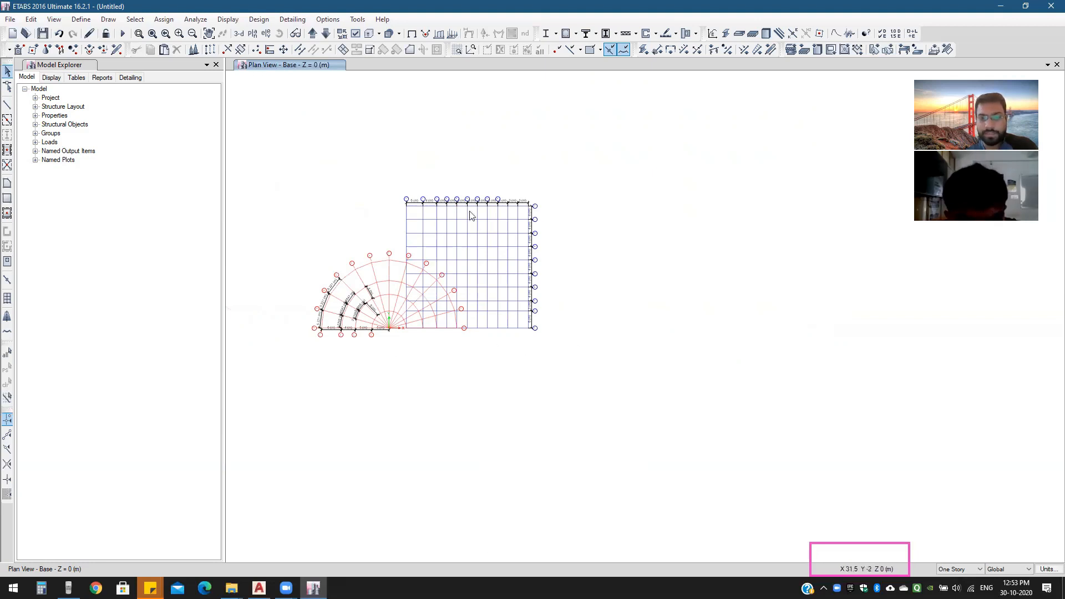
scroll(464, 228, "up", 8)
middle_click_drag(478, 251, 484, 287)
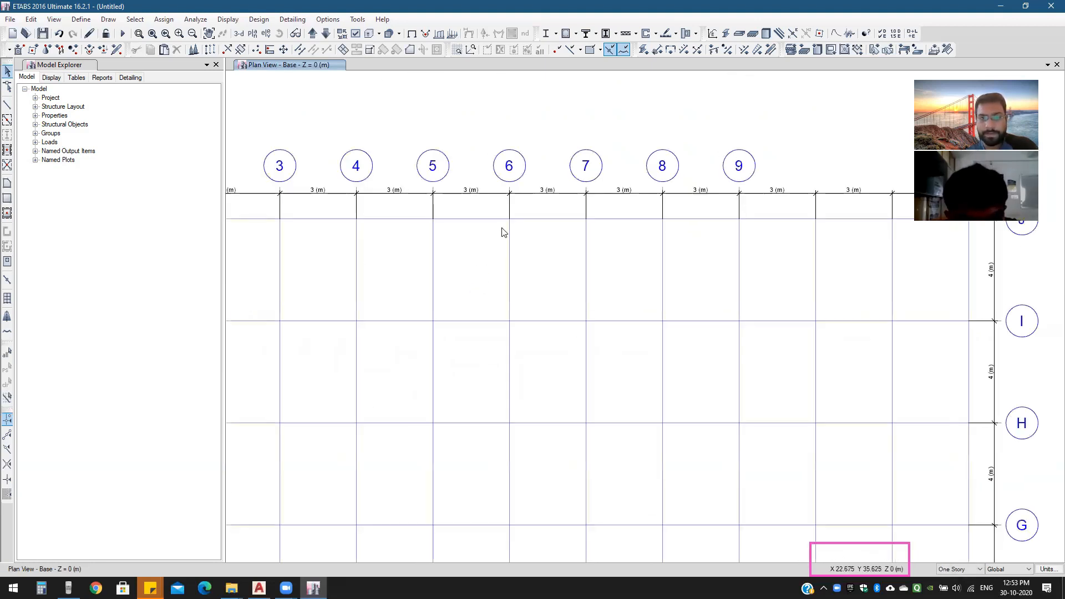
scroll(503, 231, "down", 5)
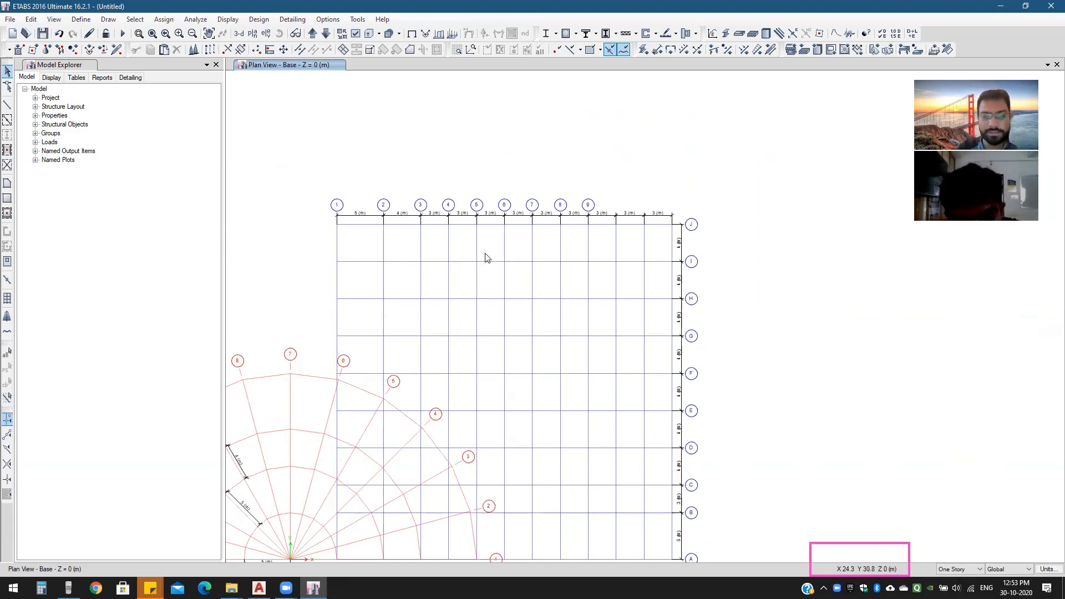
Step: Move the origin of radial grid G2 to Global X 23 m and Global Y 36 m, and check its centre against grid point 6-J
right_click(276, 287)
left_click(302, 295)
left_click(431, 299)
left_click(553, 303)
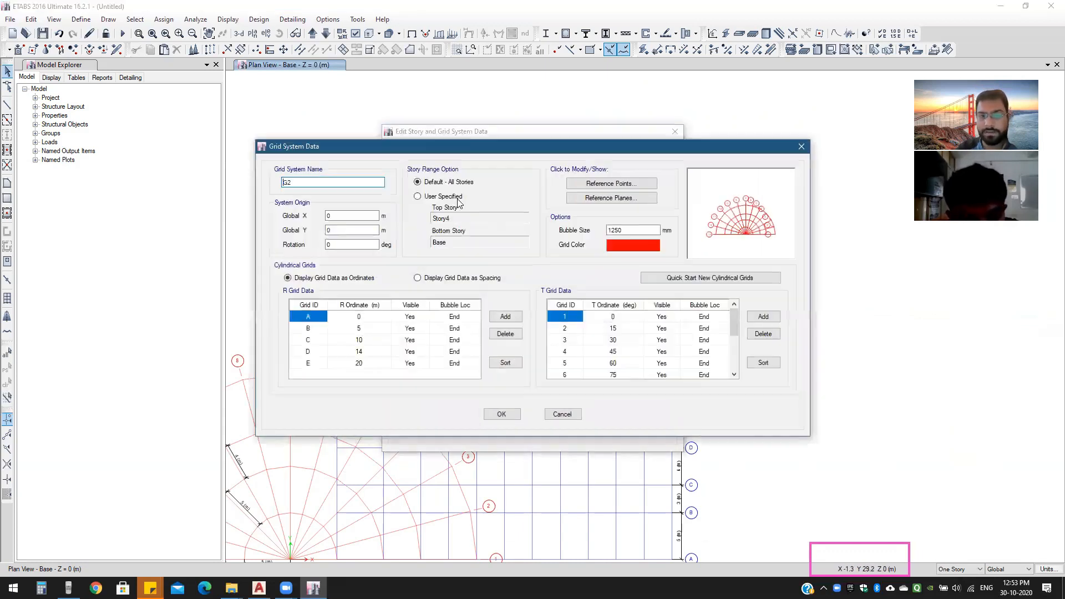
left_click(353, 216)
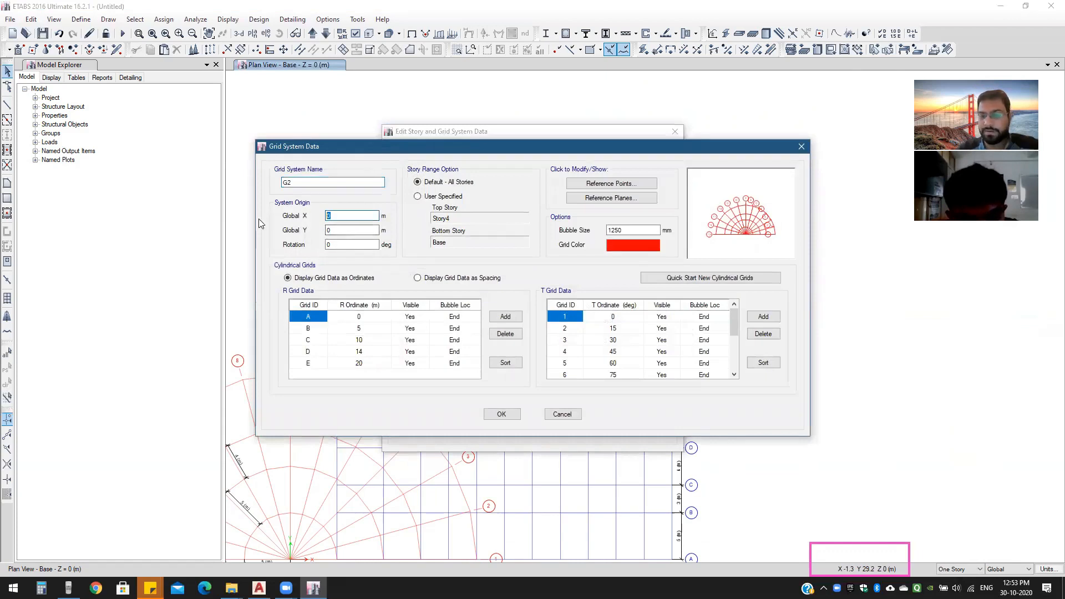
type("23")
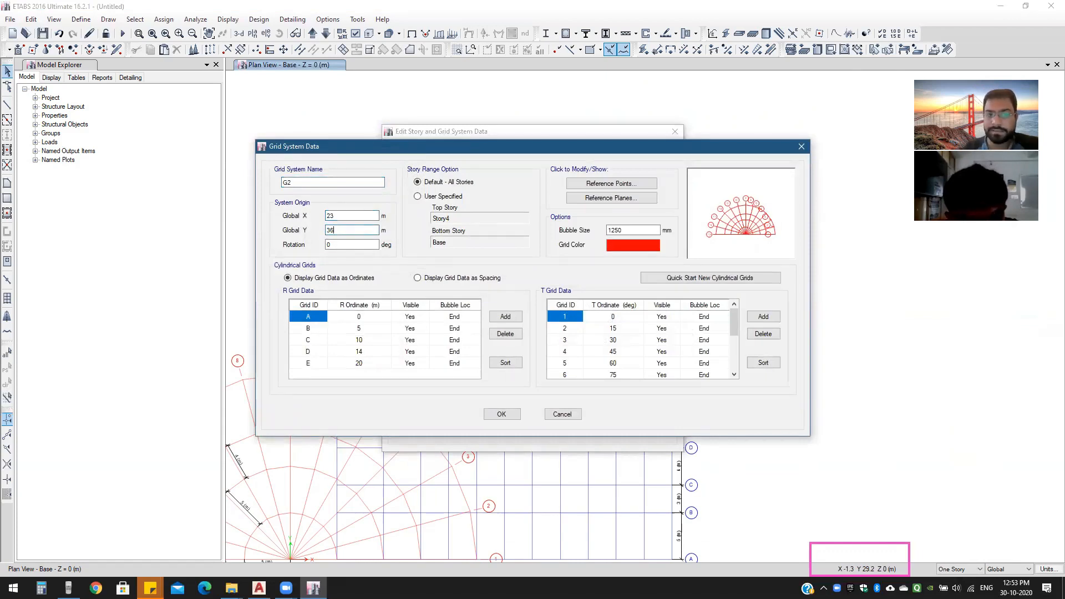
left_click(502, 415)
left_click(507, 428)
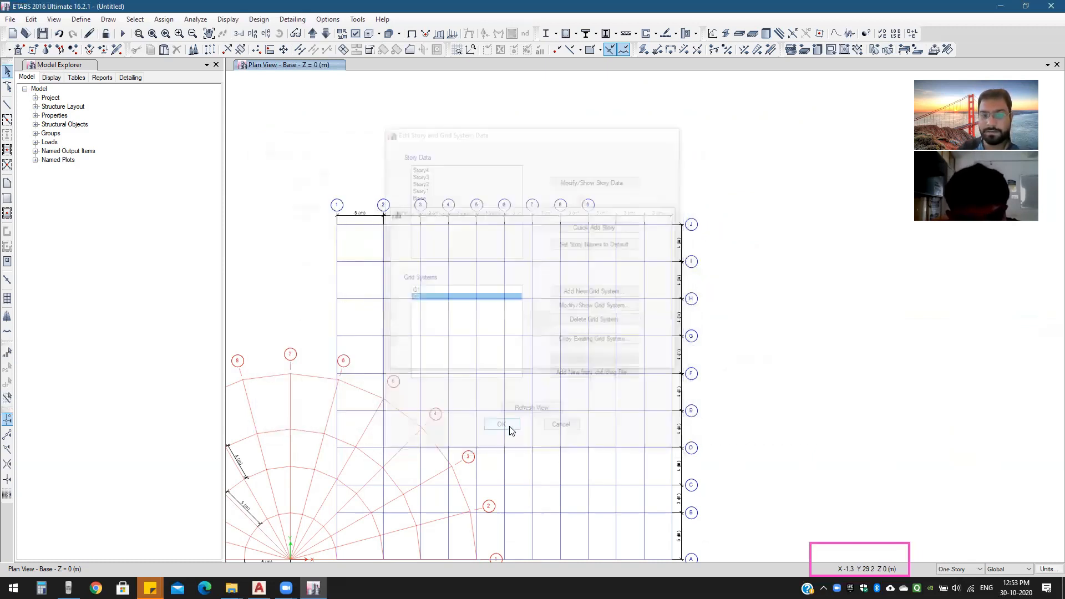
middle_click_drag(661, 299, 567, 285)
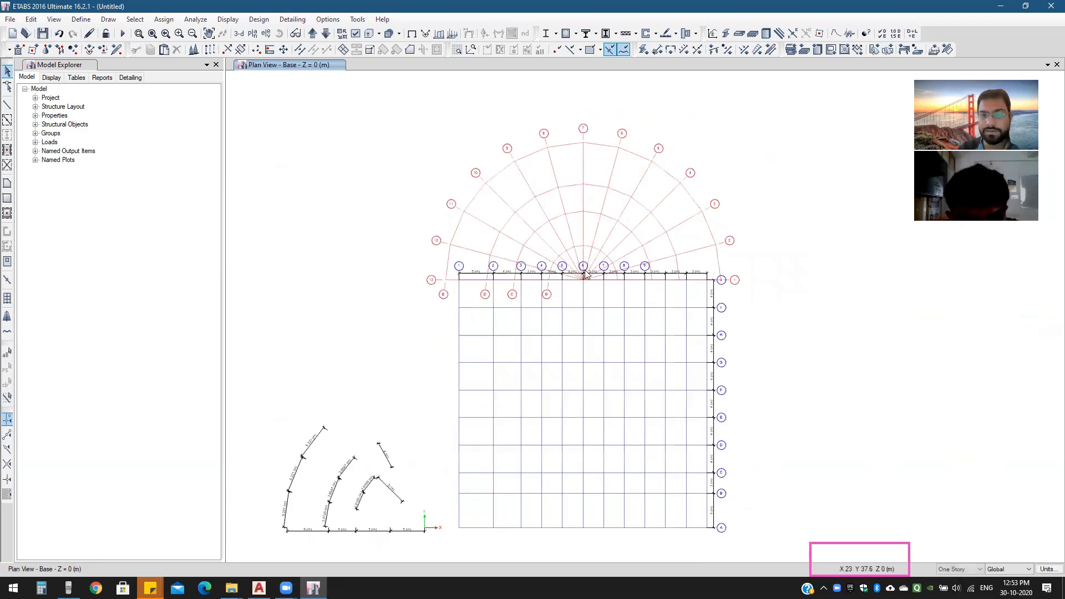
scroll(584, 269, "up", 3)
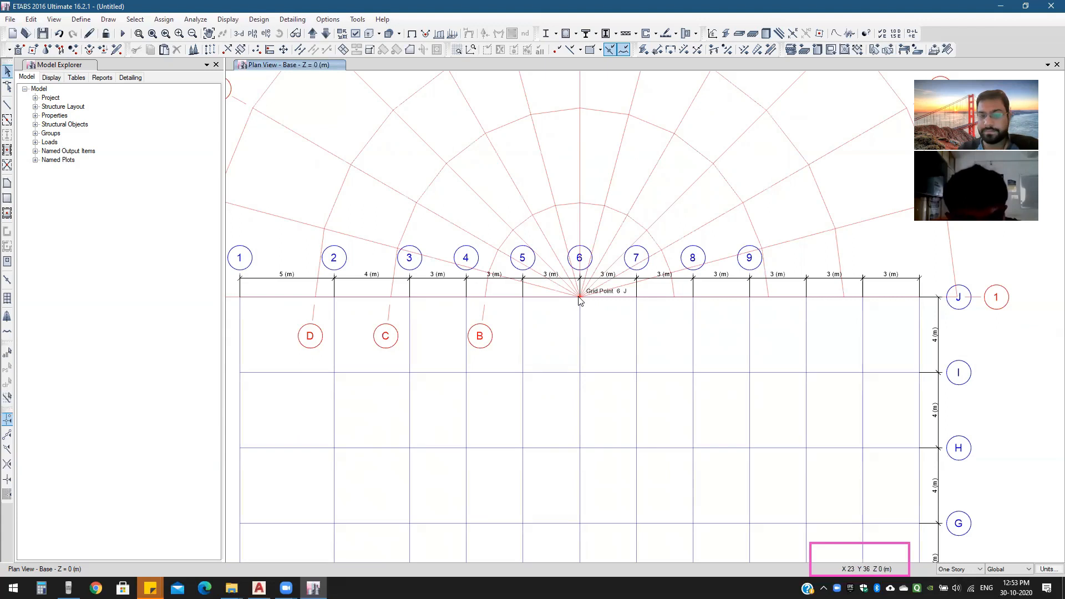
Step: Delete the lowest inner-arc and middle-arc dimensions and the 4 m baseline dimension left at the radial grid's old location
scroll(580, 299, "down", 4)
middle_click_drag(601, 335, 628, 289)
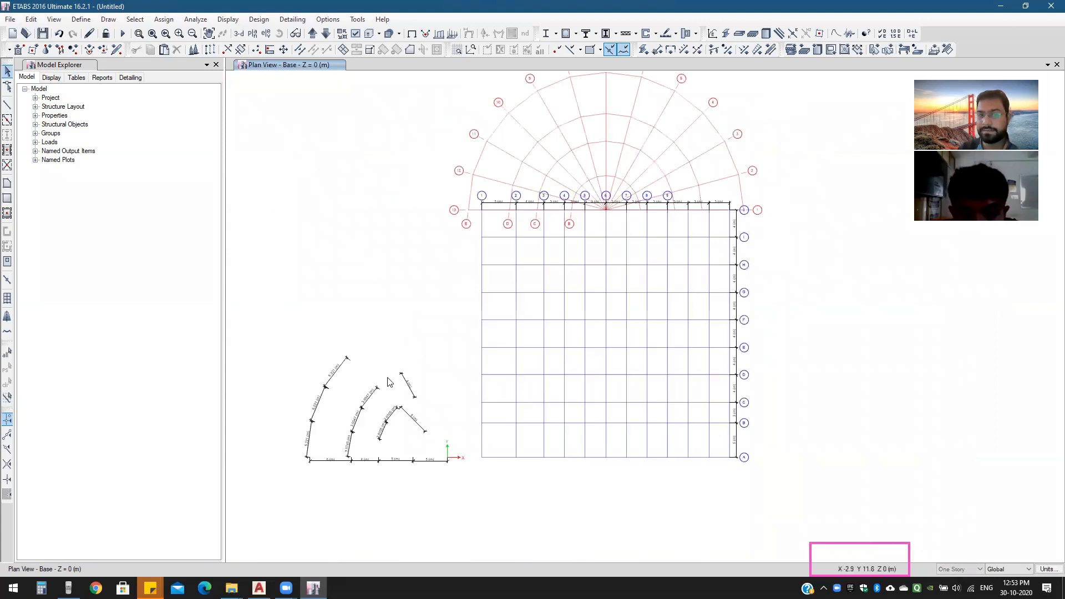
middle_click_drag(435, 399, 485, 345)
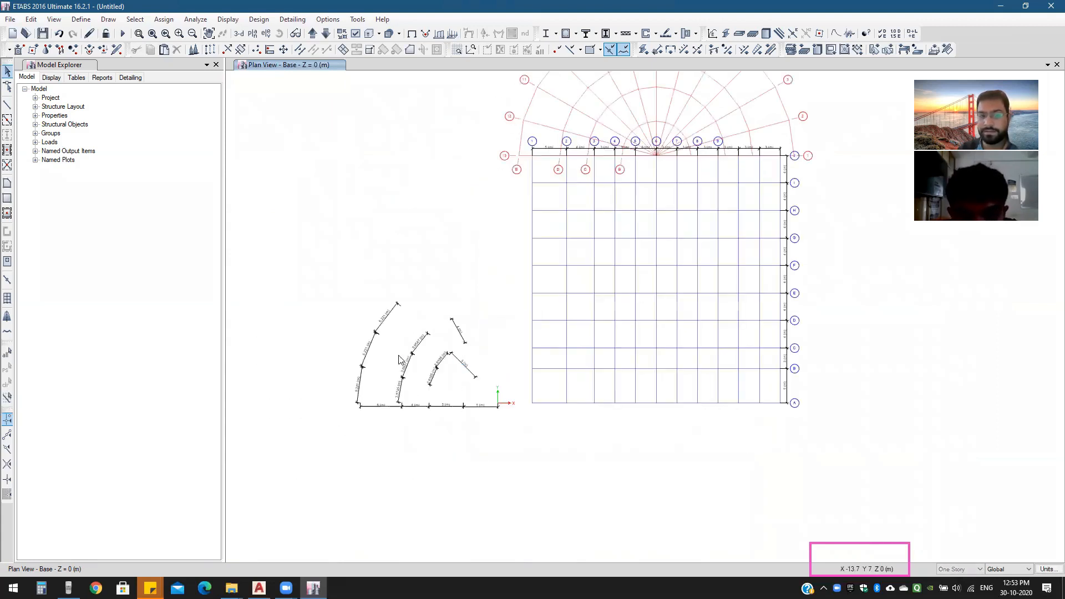
right_click(336, 294)
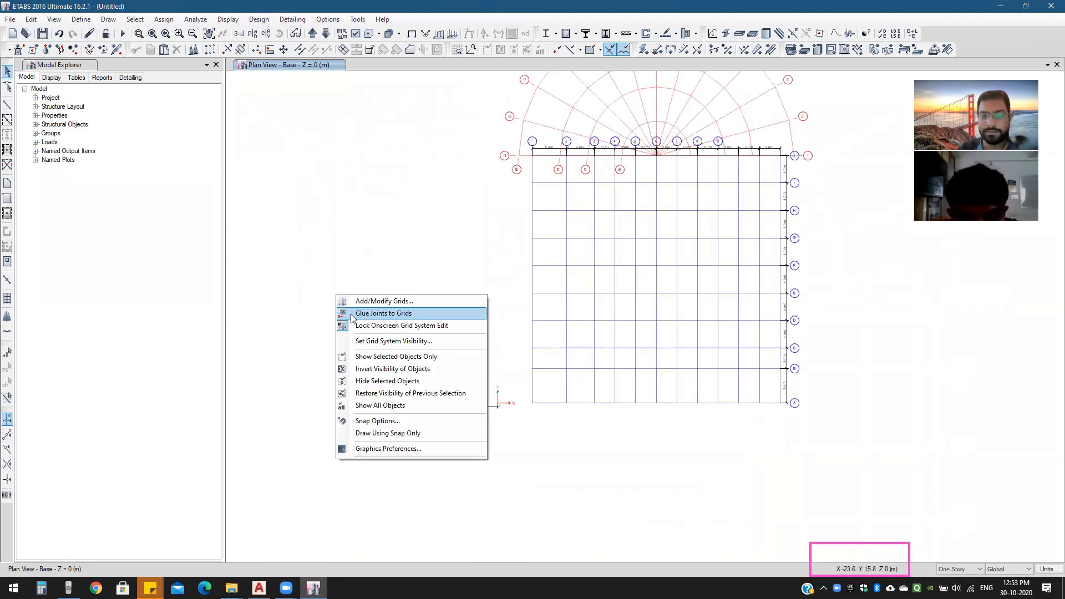
left_click(348, 313)
mouse_move(313, 266)
left_mouse_down()
mouse_move(505, 458)
mouse_move(303, 273)
left_mouse_up()
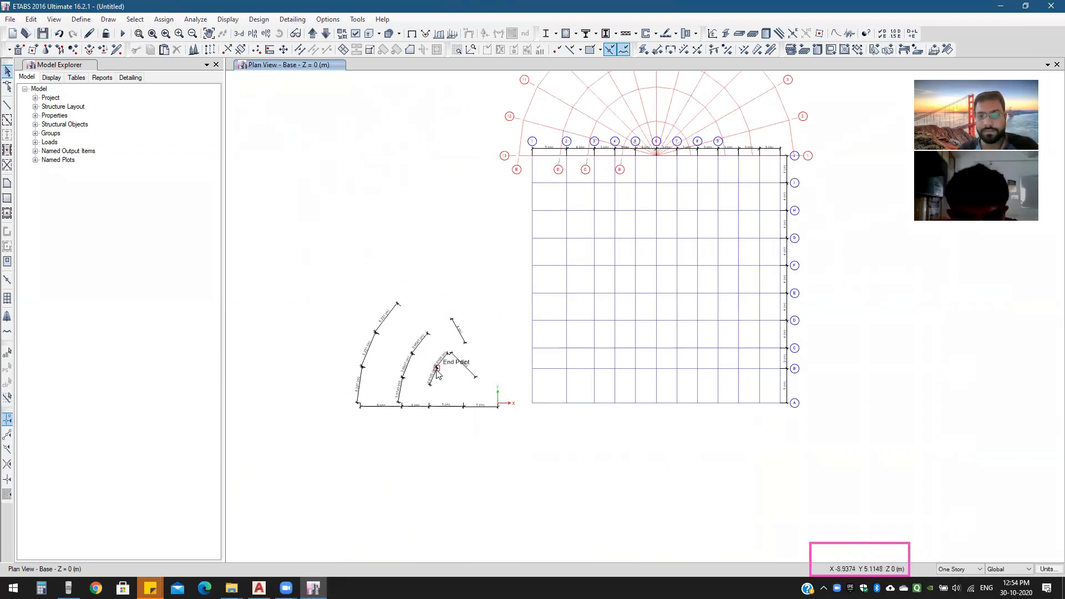
scroll(444, 344, "up", 4)
left_click(571, 298)
key("Delete")
scroll(573, 305, "down", 3)
left_click(497, 367)
key("Delete")
left_click(482, 332)
key("Delete")
Step: Delete the three outer-arc dimension lines left at the radial grid's old location
left_click(373, 310)
key("Delete")
left_click(406, 187)
key("Delete")
left_click(429, 148)
key("Delete")
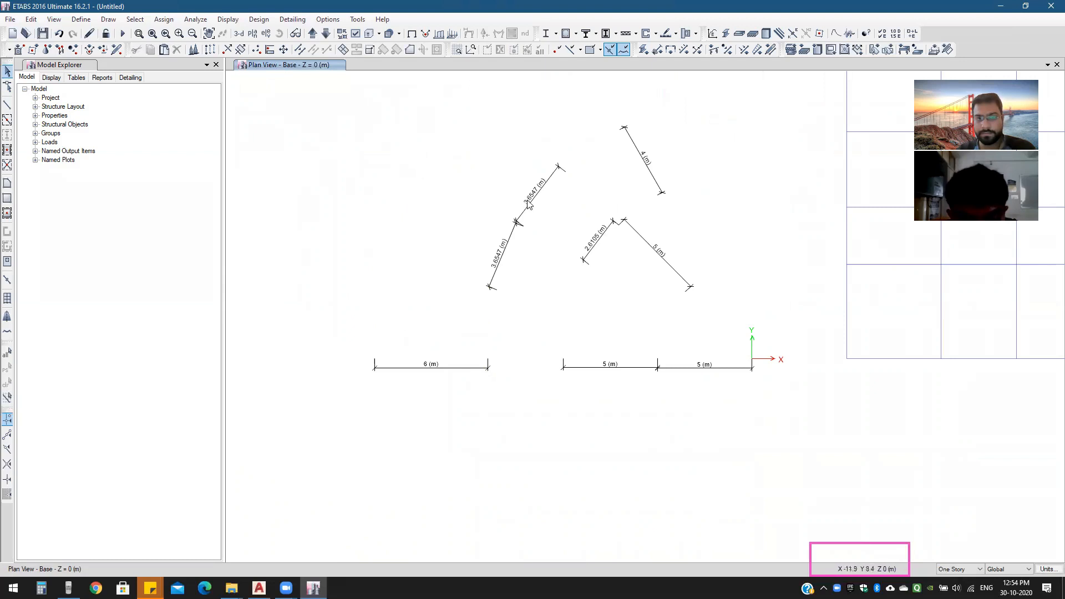
Step: Delete the remaining two middle-arc dimensions, the upper inner-arc dimension and the 5 m radial dimension
left_click(510, 256)
key("Delete")
left_click(604, 235)
key("Delete")
left_click(538, 196)
key("Delete")
left_click(653, 251)
key("Delete")
Step: Delete the 4 m radial dimension and the remaining 5 m and 6 m baseline dimensions
left_click(653, 184)
left_click(636, 368)
key("Delete")
left_click(677, 368)
key("Delete")
left_click(476, 368)
key("Delete")
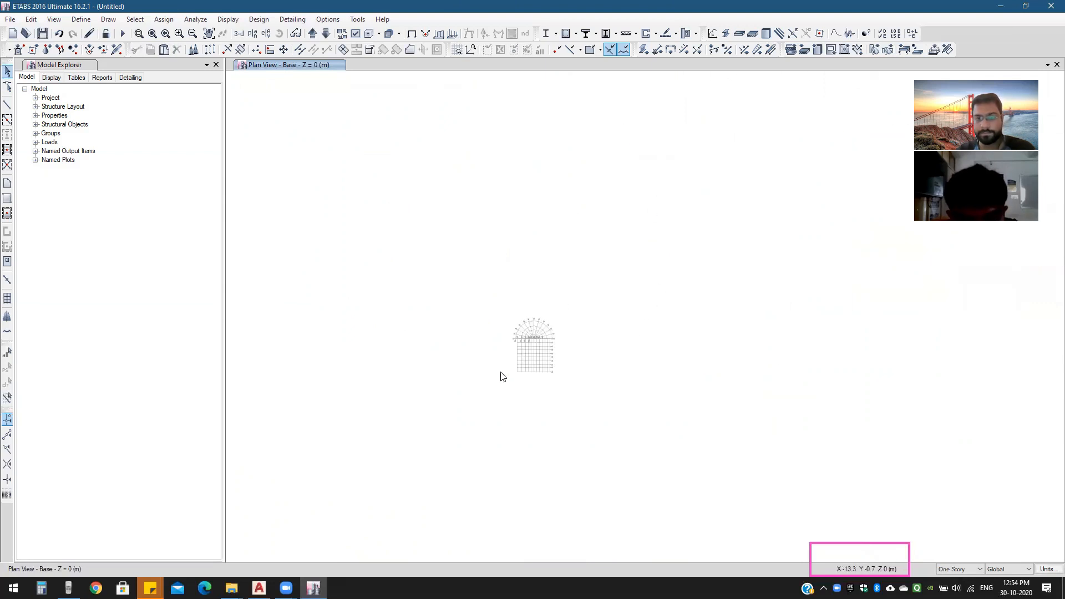
Step: Examine the combined plan of the rectangular grid and the radial grid centred on its upper edge
middle_click_drag(486, 378, 585, 225)
middle_click_drag(466, 355, 522, 304)
scroll(481, 351, "down", 3)
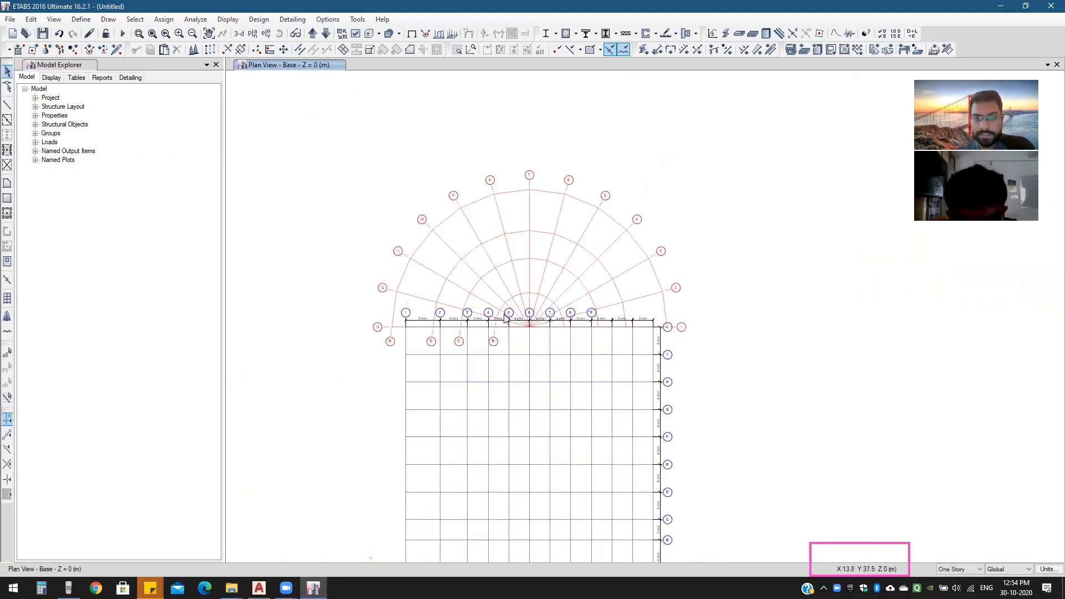
middle_click_drag(539, 385, 554, 194)
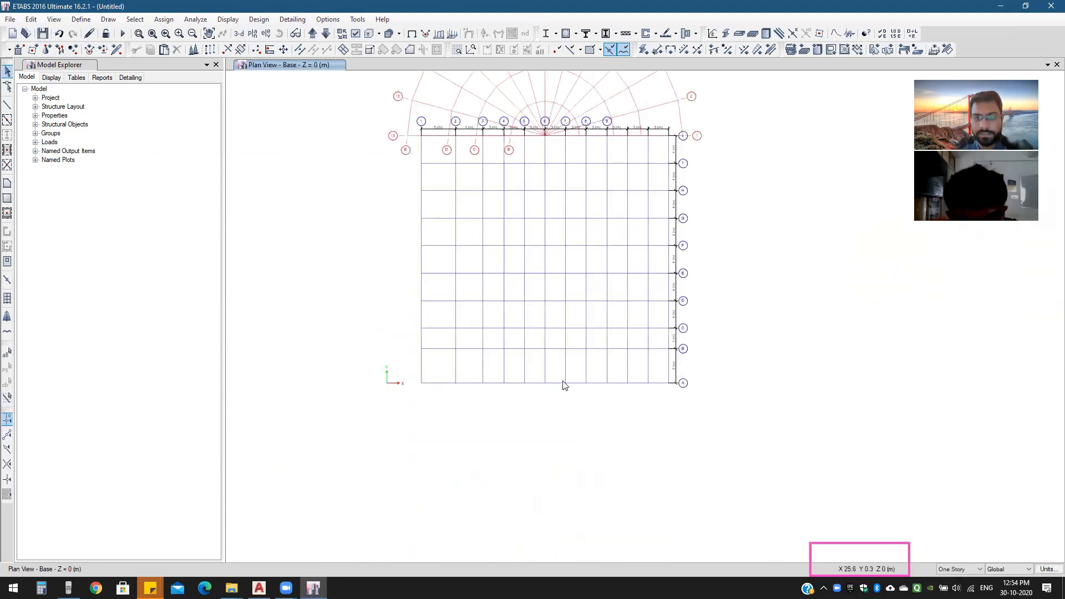
middle_click_drag(579, 304, 576, 366)
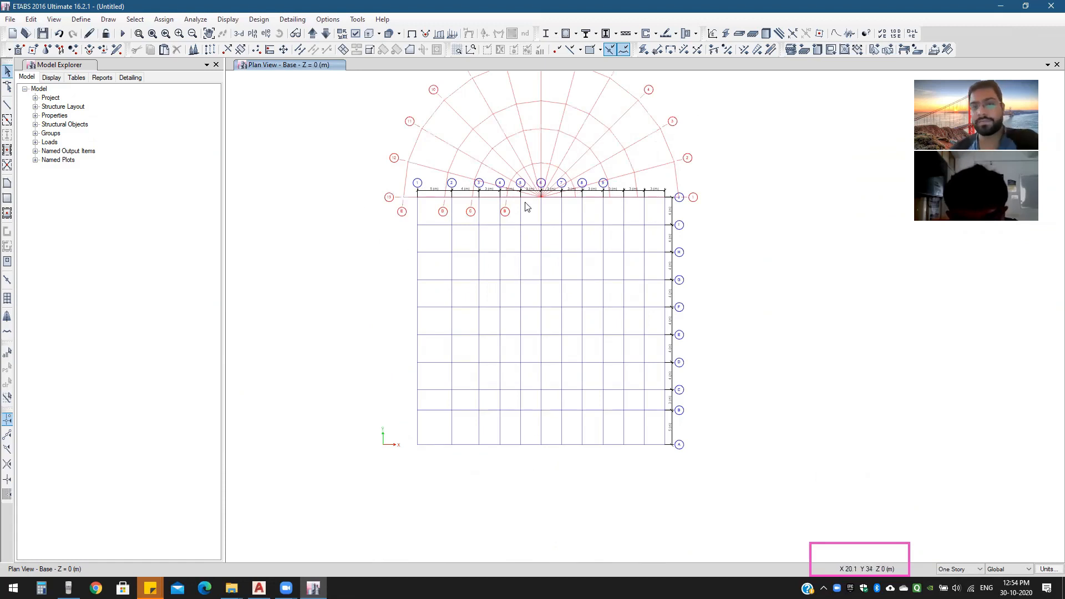
middle_click_drag(549, 160, 545, 210)
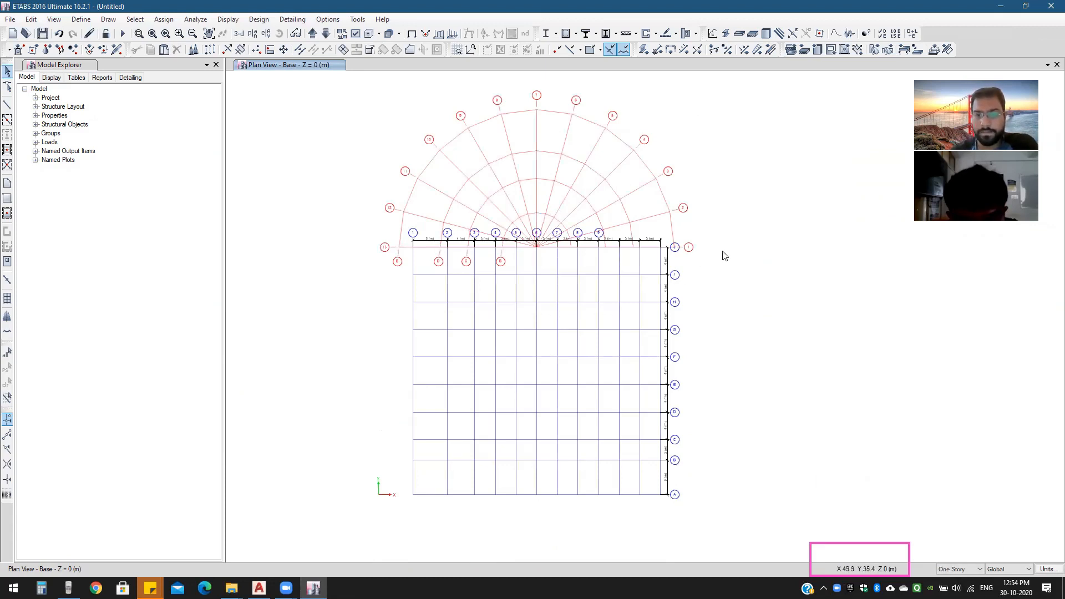
Step: Undo the dimension deletions, the radial grid's relocation and the latest bubble and dimension edits on the rectangular grid
scroll(622, 300, "down", 4)
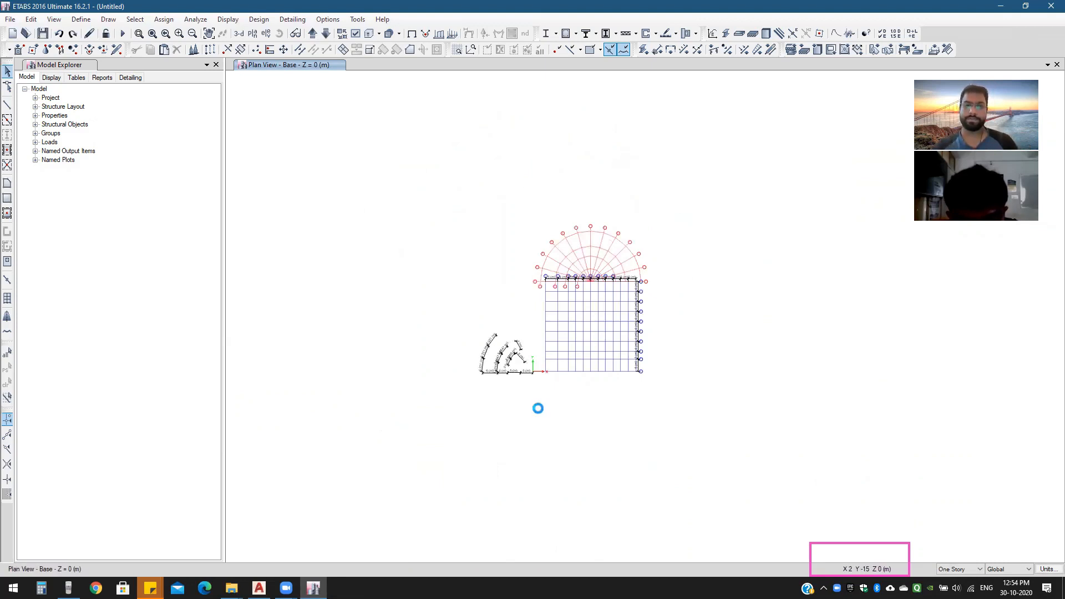
scroll(539, 409, "up", 4)
scroll(598, 339, "down", 4)
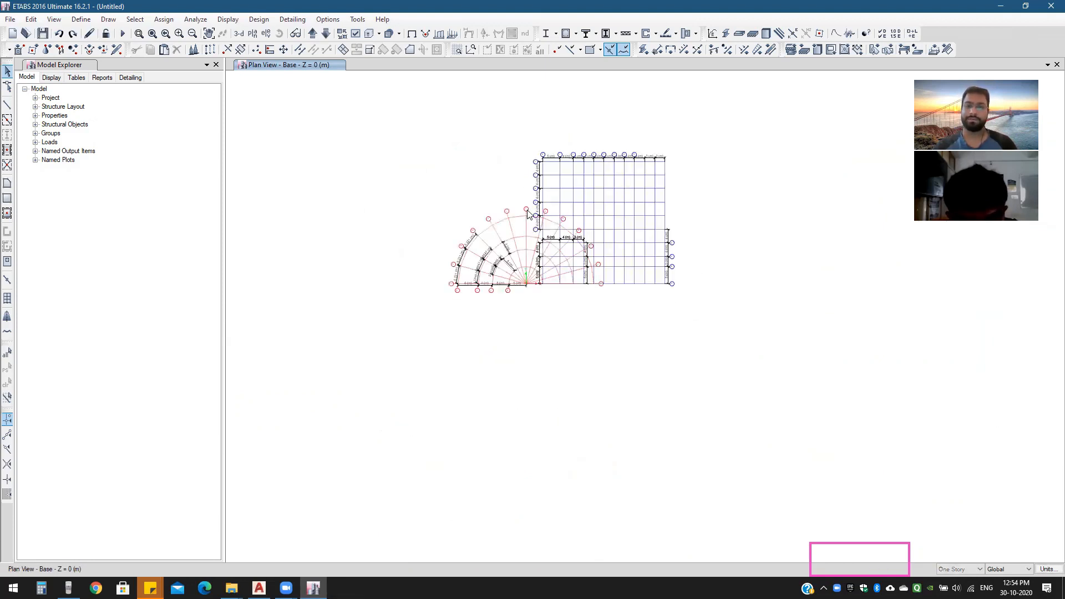
scroll(578, 238, "up", 4)
scroll(604, 251, "down", 4)
scroll(621, 283, "up", 4)
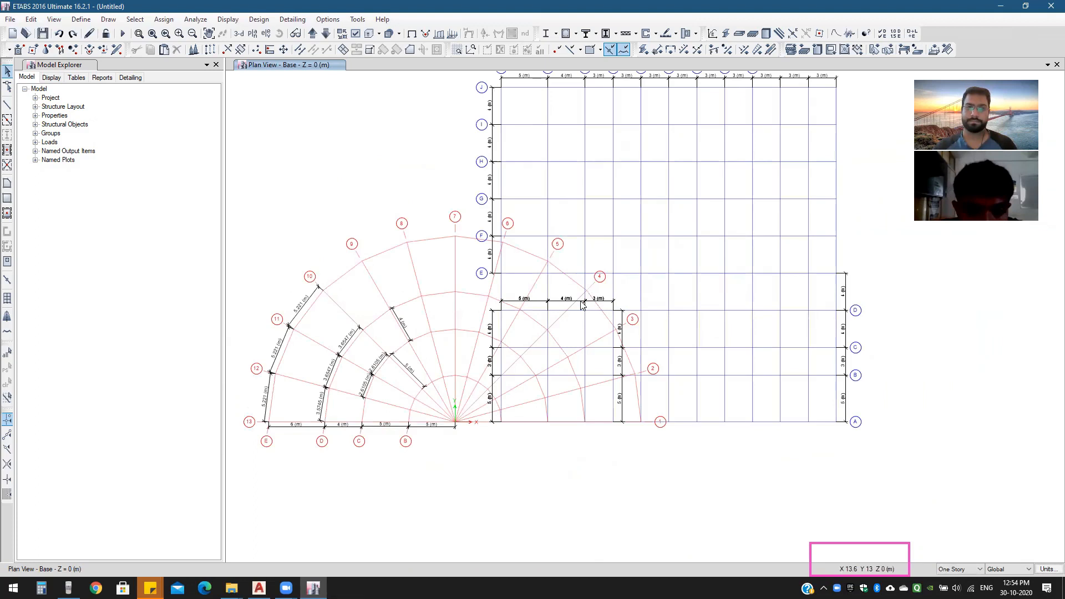
Step: Redo the bubble and dimension edits on the rectangular grid, stopping before the radial grid's relocation
middle_click_drag(584, 300, 584, 317)
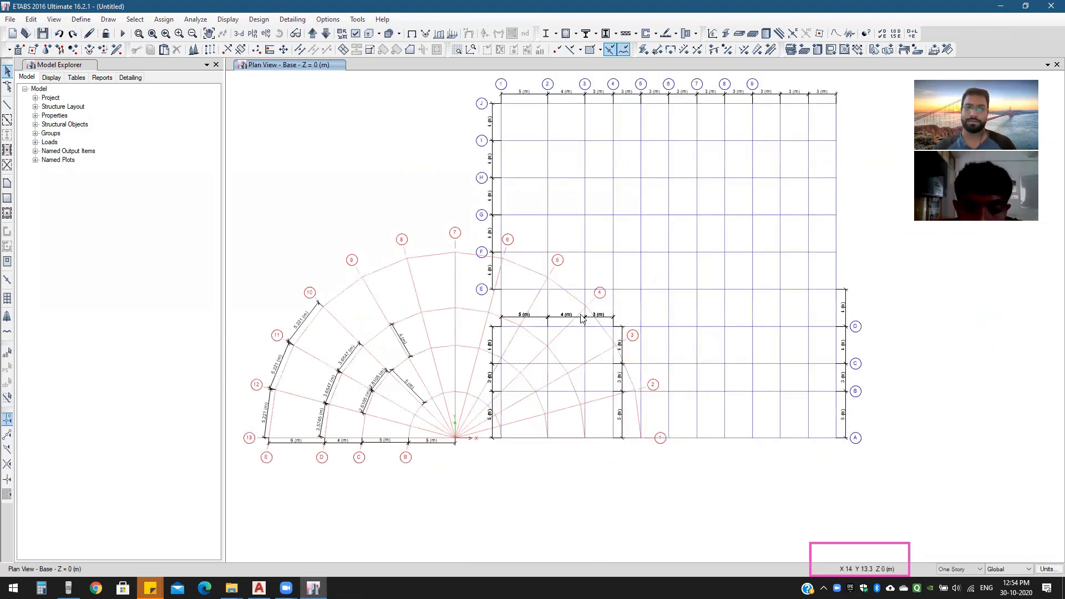
left_click(567, 317)
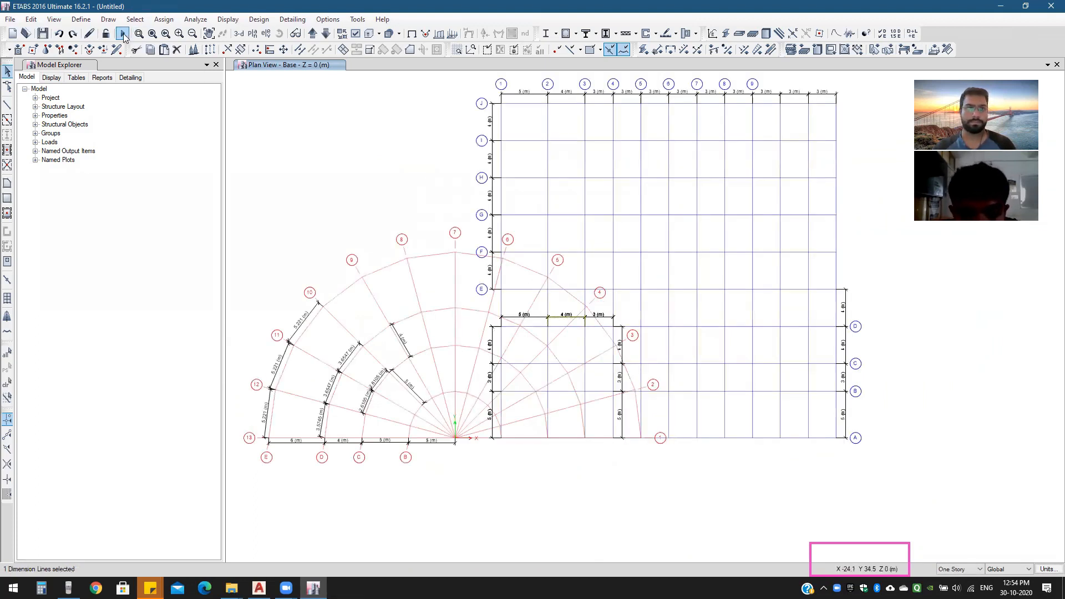
left_click(72, 34)
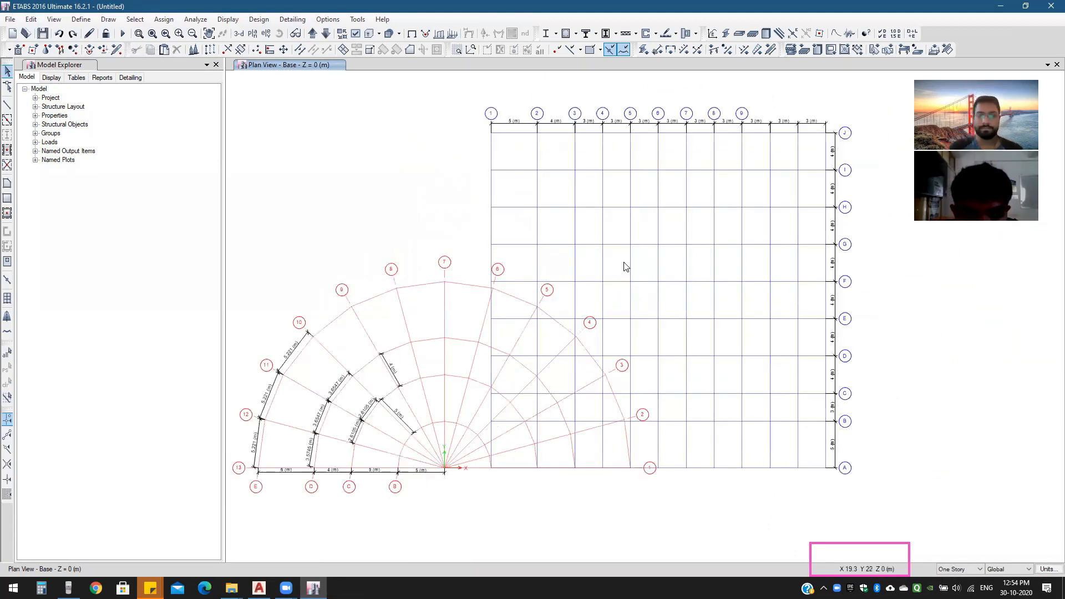
middle_click_drag(624, 245, 600, 258)
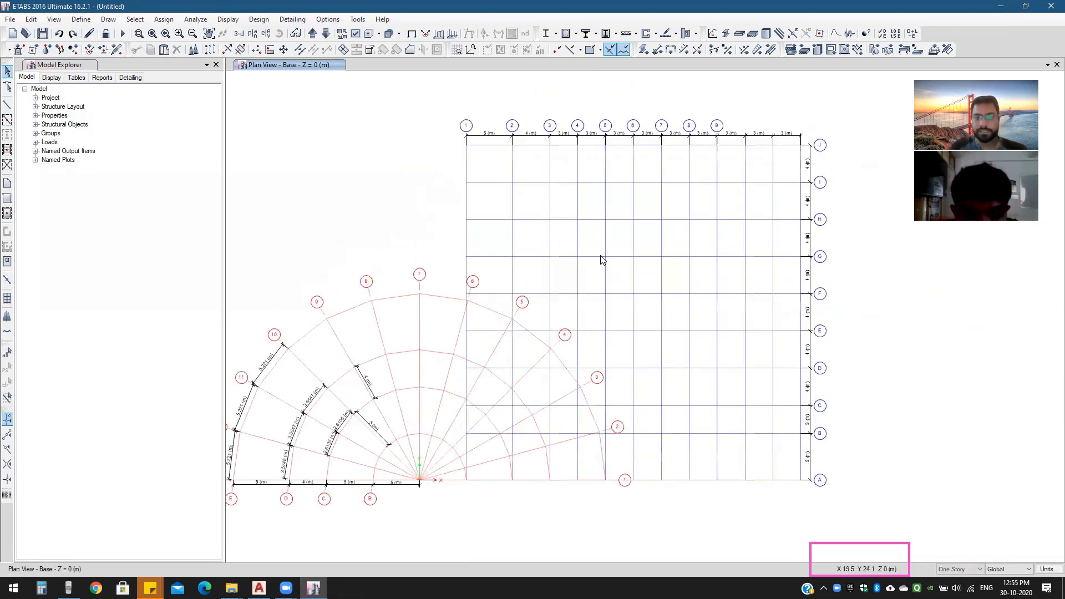
middle_click_drag(467, 450, 477, 432)
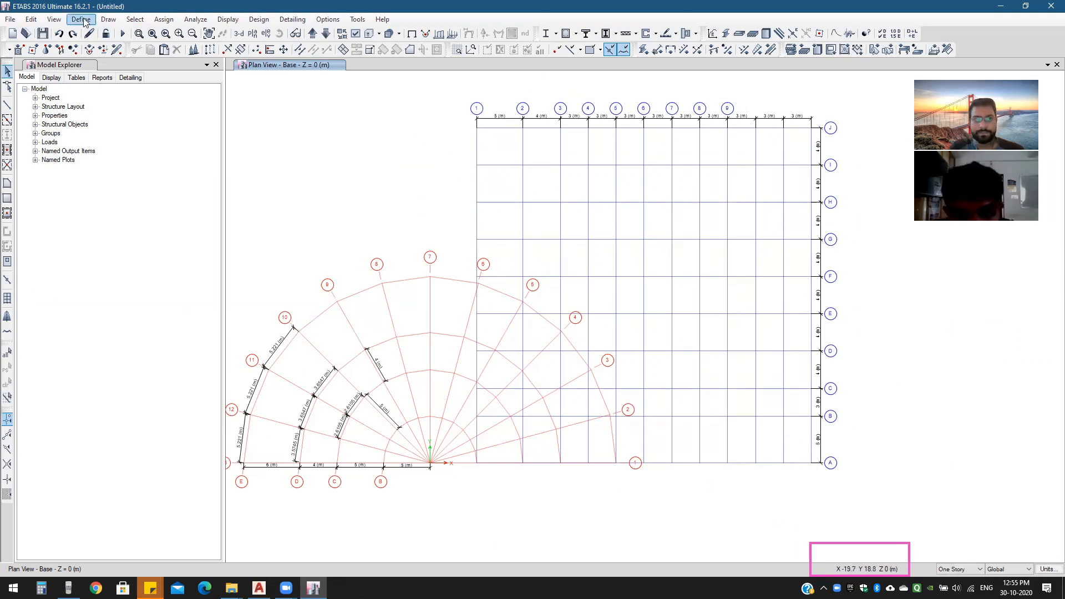
left_click(108, 19)
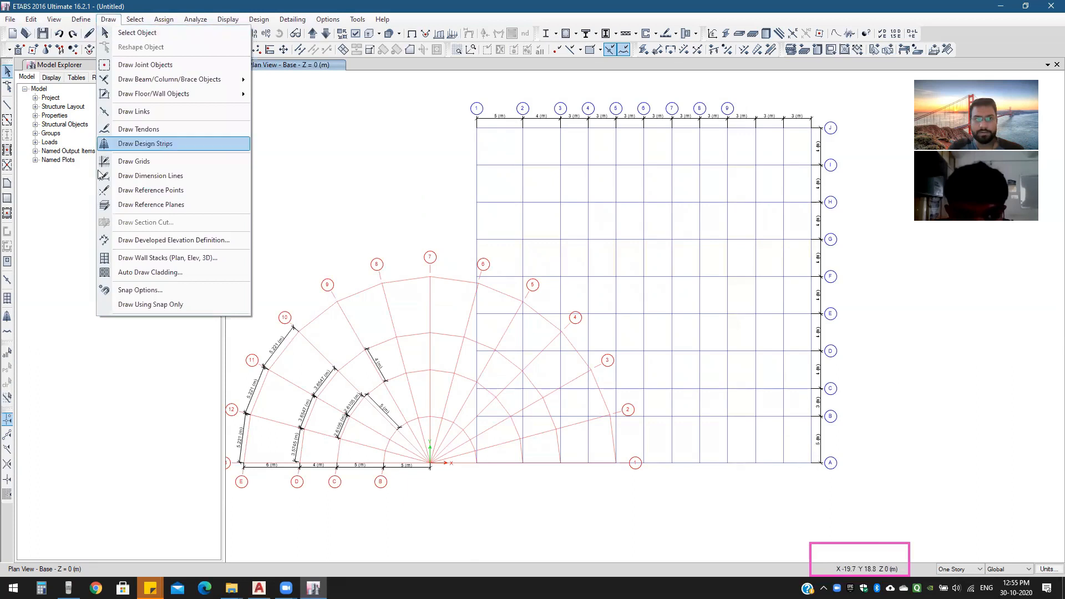
left_click(133, 175)
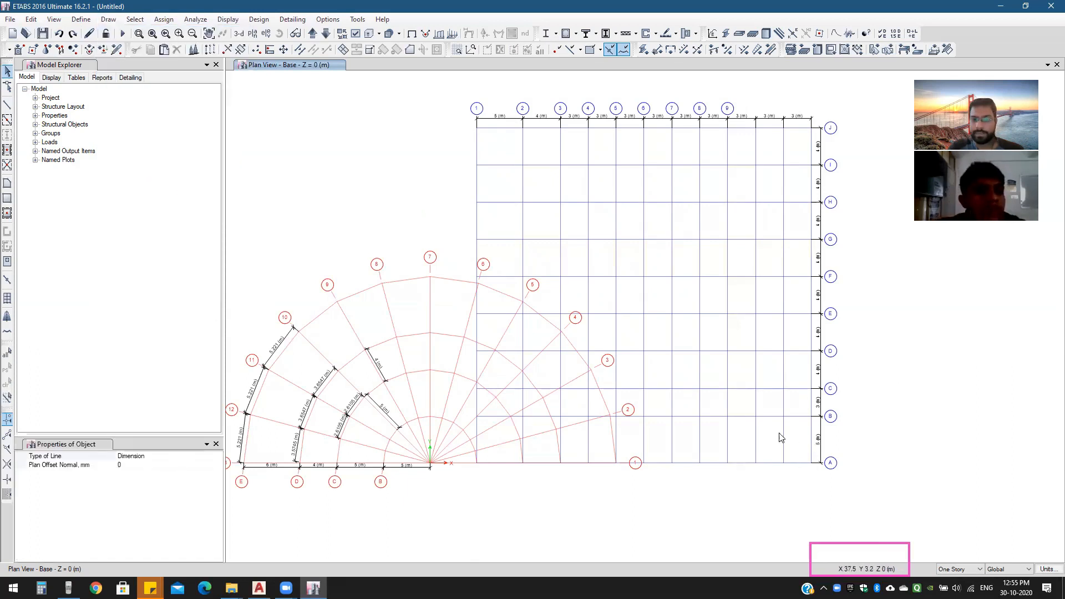
left_click(756, 464)
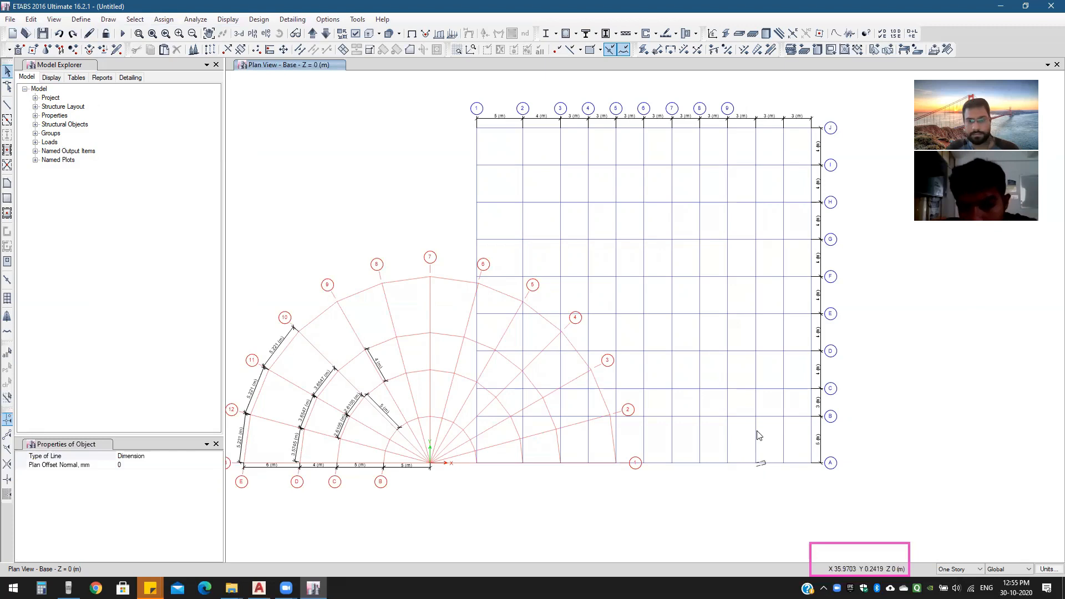
key("Escape")
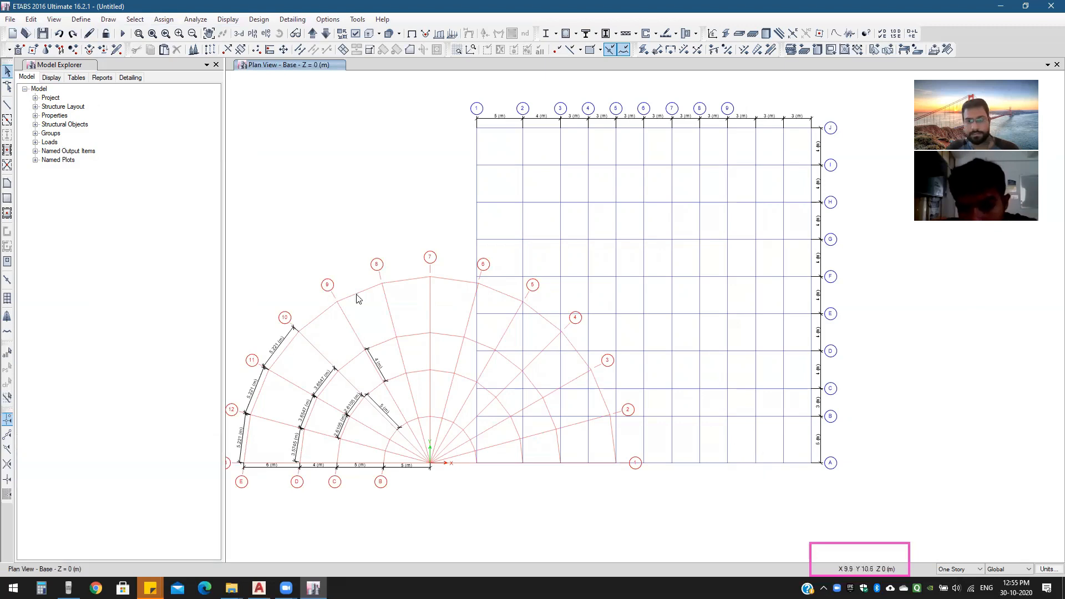
left_click(727, 466)
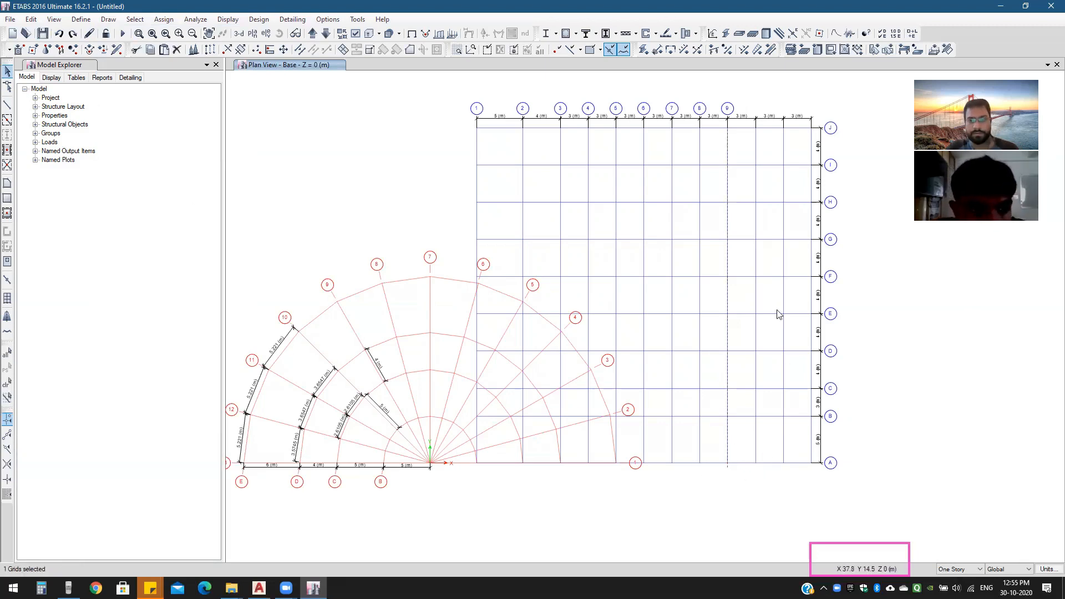
left_click(729, 131)
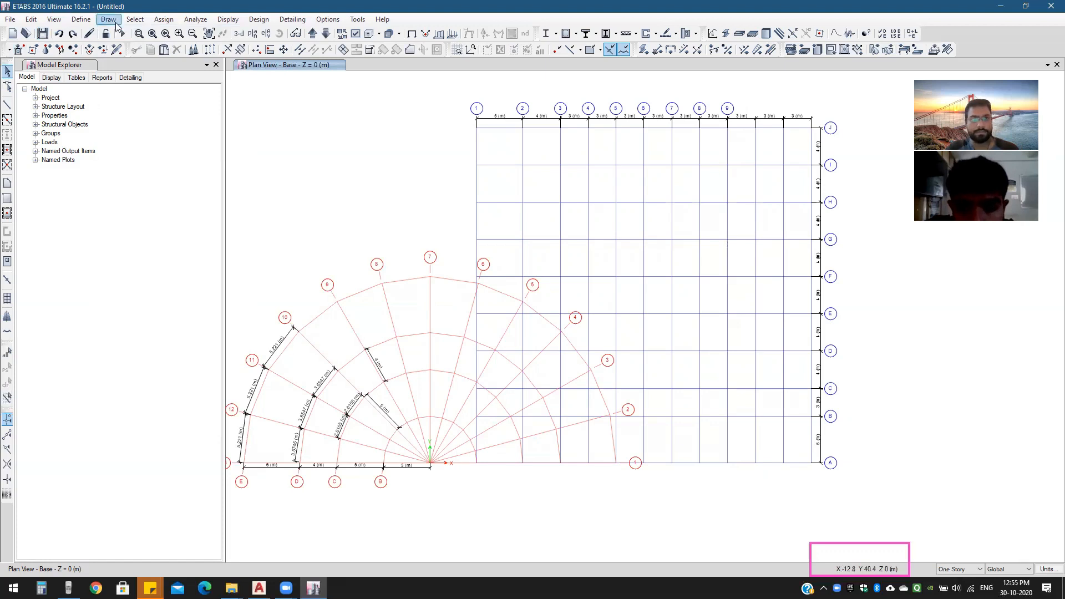
Step: Try to draw a dimension line starting where the first grid line past line 9 meets line A
left_click(108, 19)
left_click(153, 175)
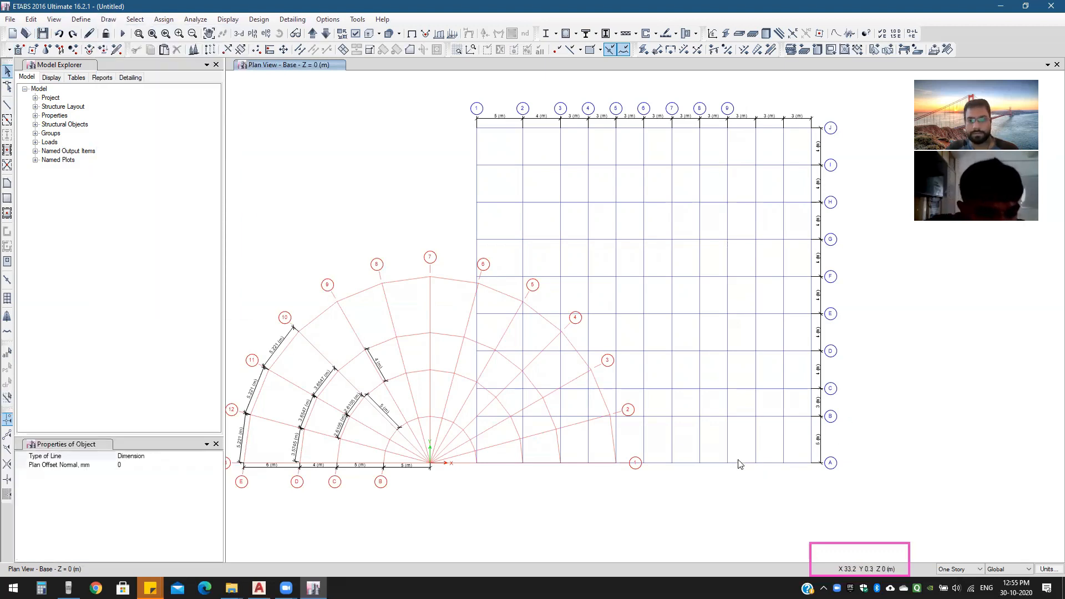
left_click(756, 463)
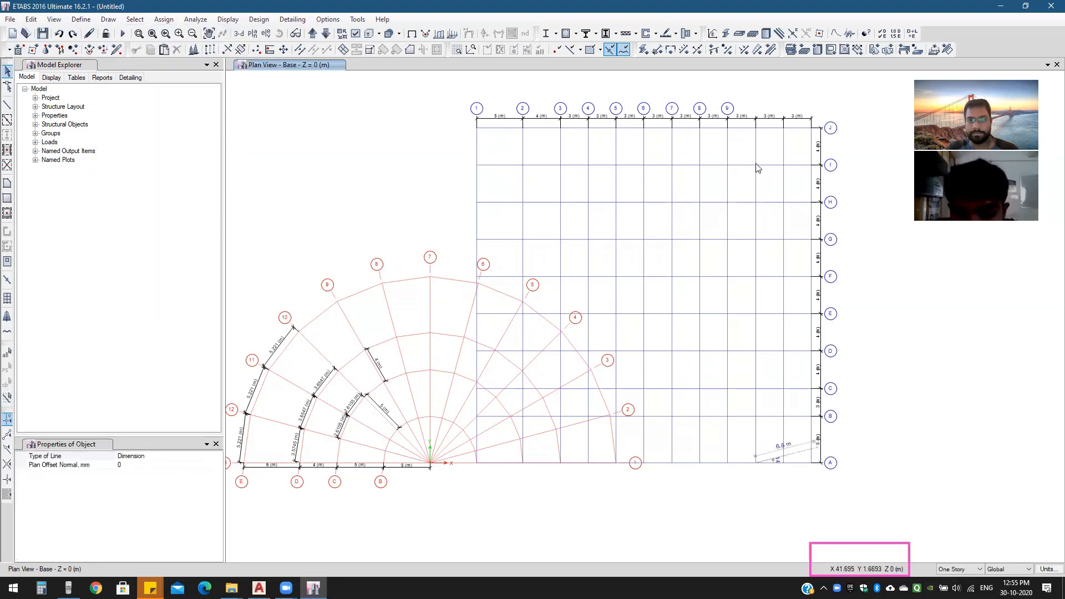
left_click(758, 134)
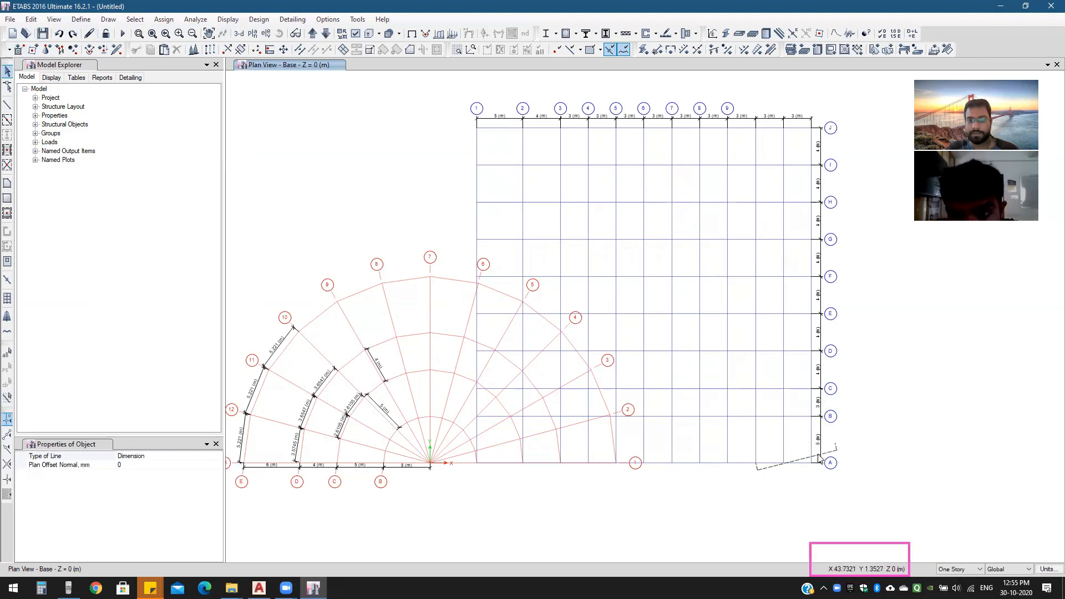
key("Escape")
middle_click_drag(753, 400, 730, 387)
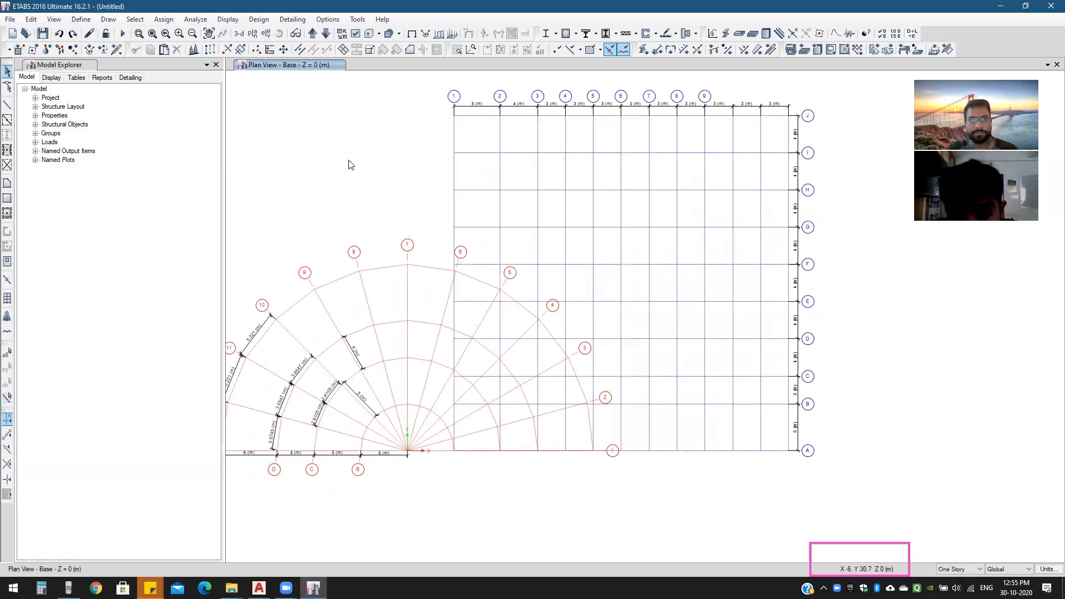
middle_click_drag(350, 164, 347, 160)
middle_click_drag(502, 168, 505, 180)
middle_click_drag(524, 275, 495, 252)
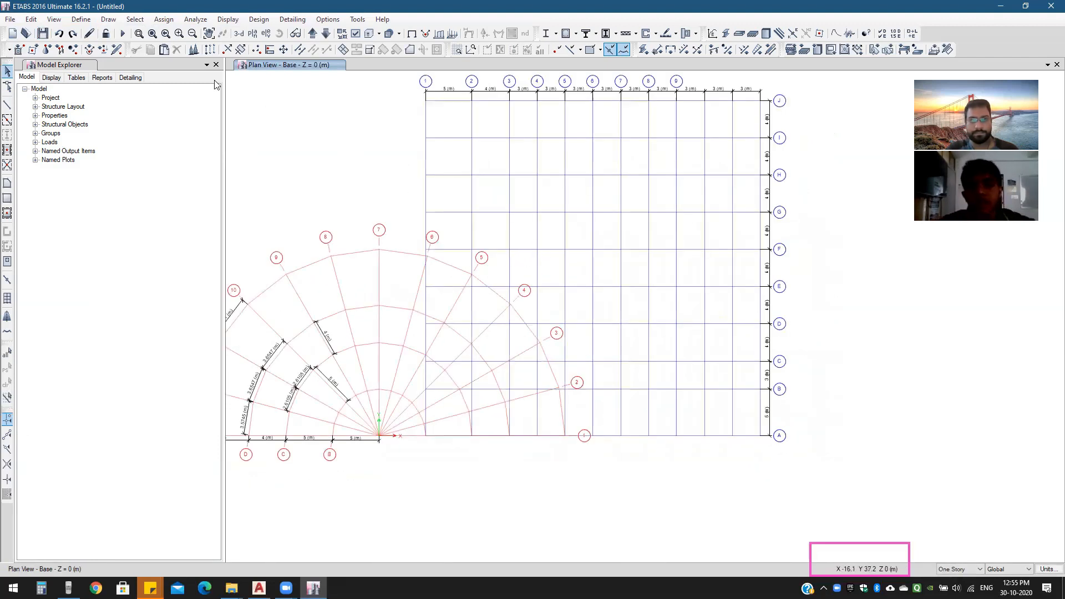
Step: Try to draw a sloped dimension line from line A at the second-to-last vertical grid line up to near line B
left_click(108, 19)
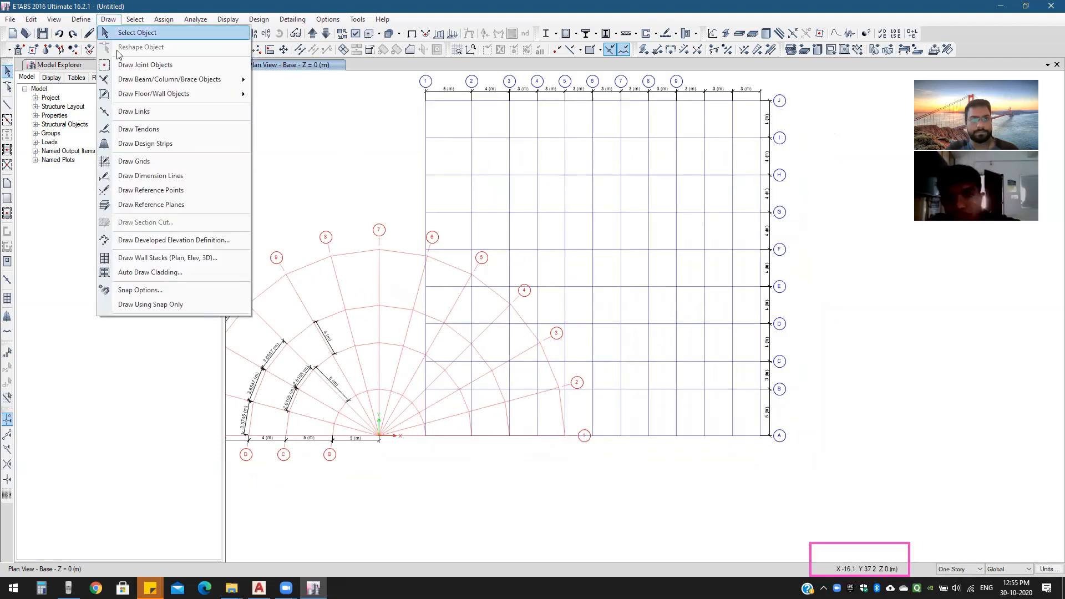
left_click(142, 176)
scroll(577, 449, "up", 5)
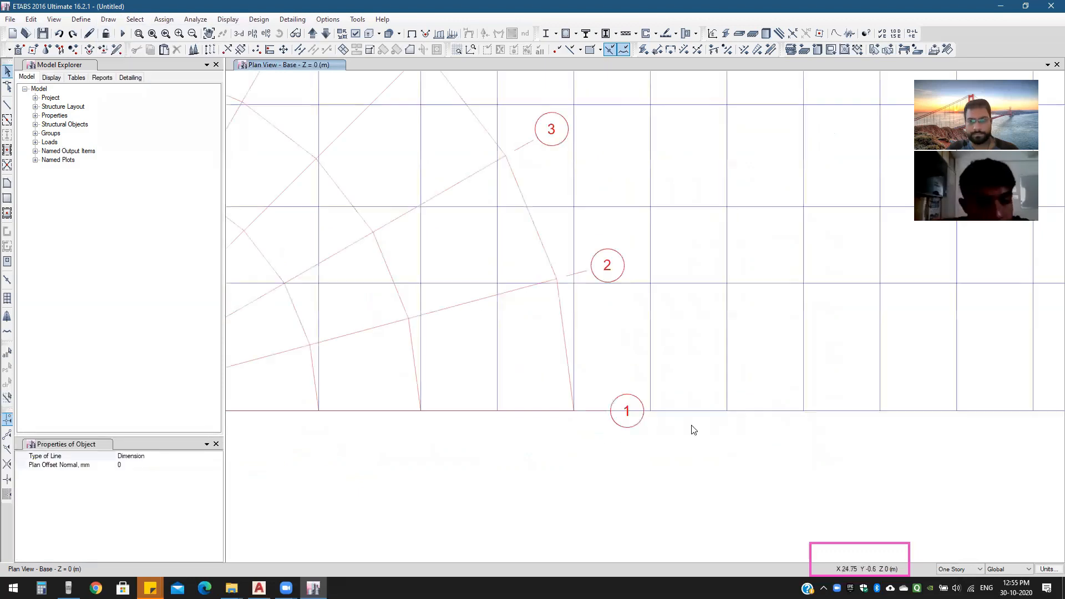
left_click(722, 483)
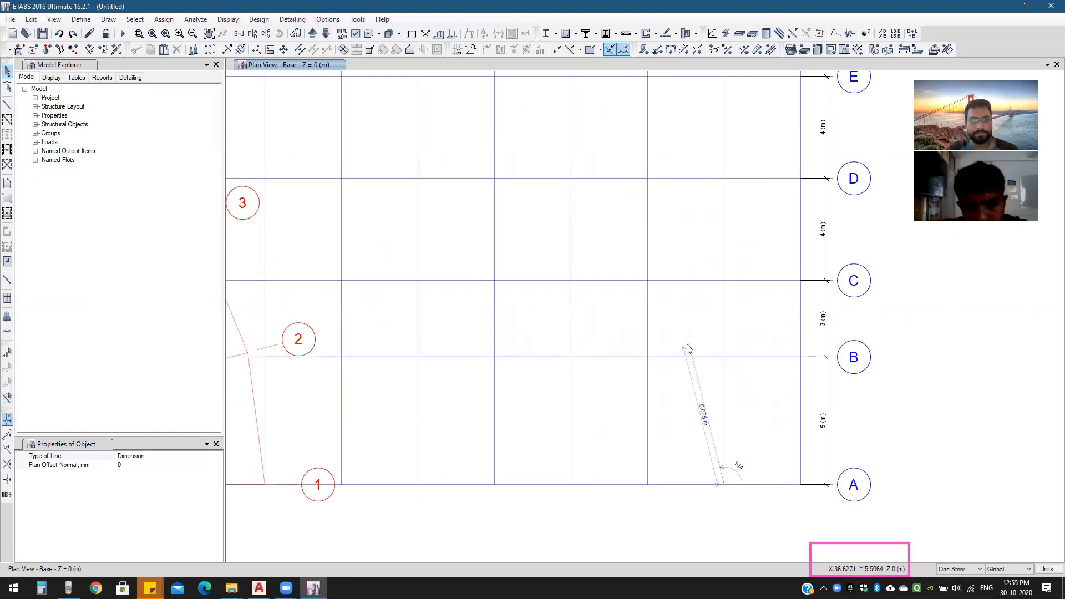
left_click(692, 363)
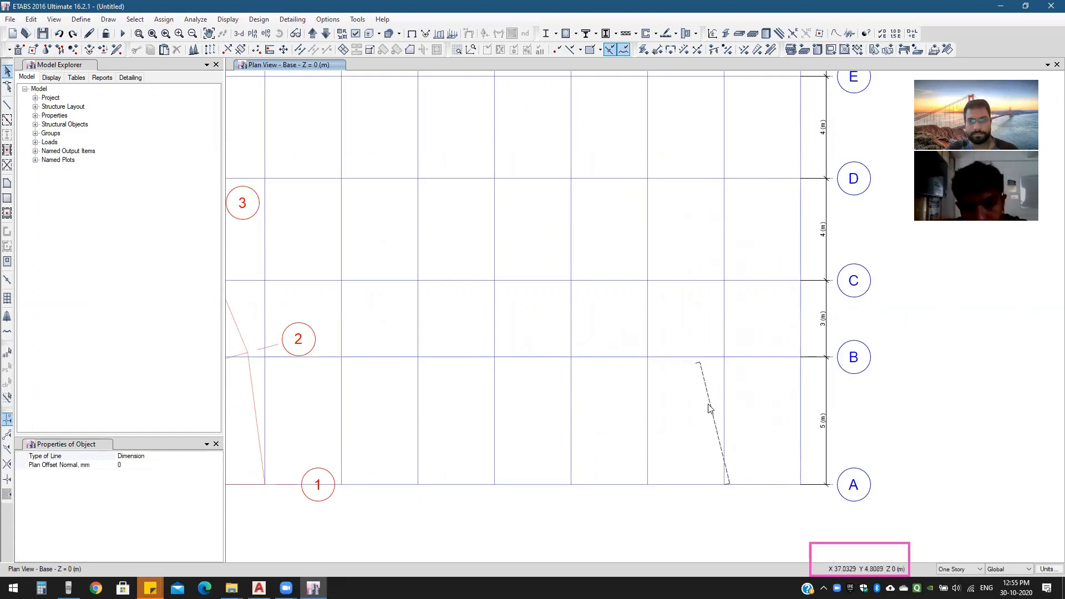
key("Escape")
scroll(735, 393, "down", 3)
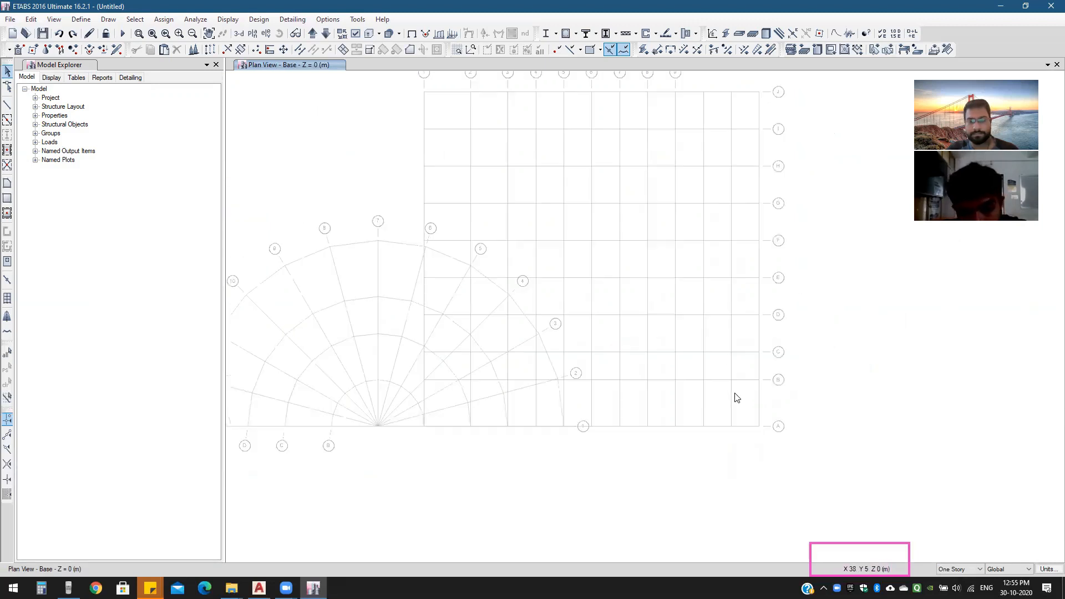
middle_click_drag(607, 368, 635, 365)
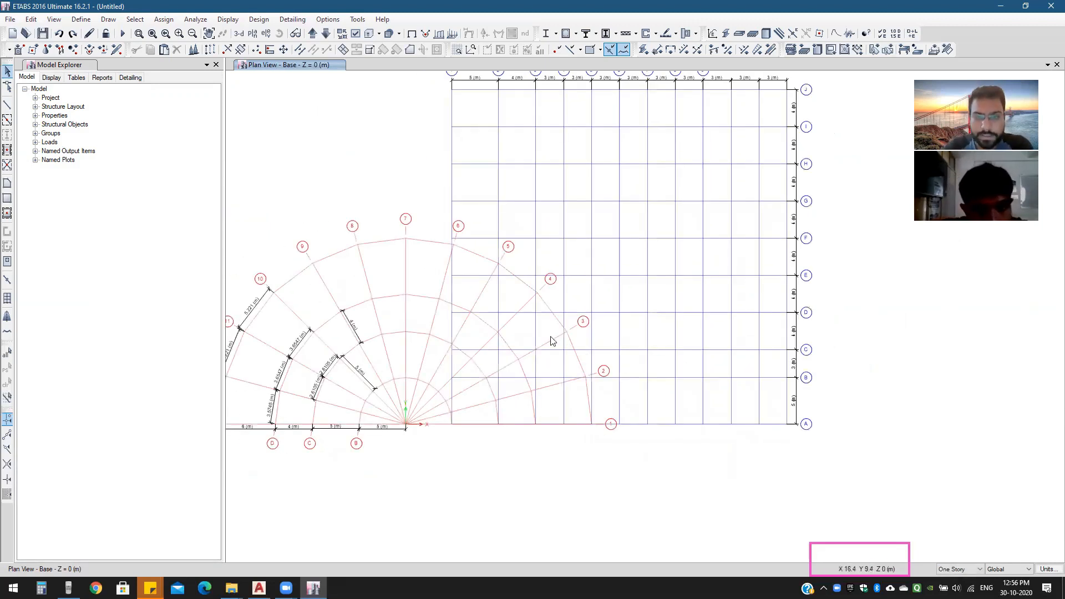
Step: Toggle the onscreen grid system edit lock and set it back
middle_click_drag(409, 389, 458, 366)
right_click(680, 308)
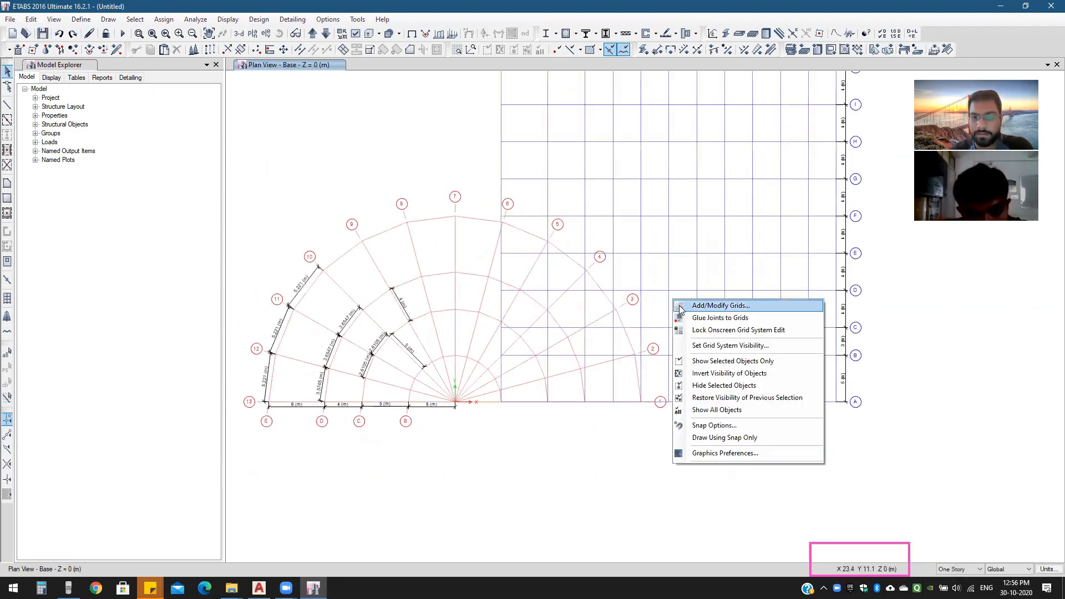
middle_click_drag(653, 223, 648, 255)
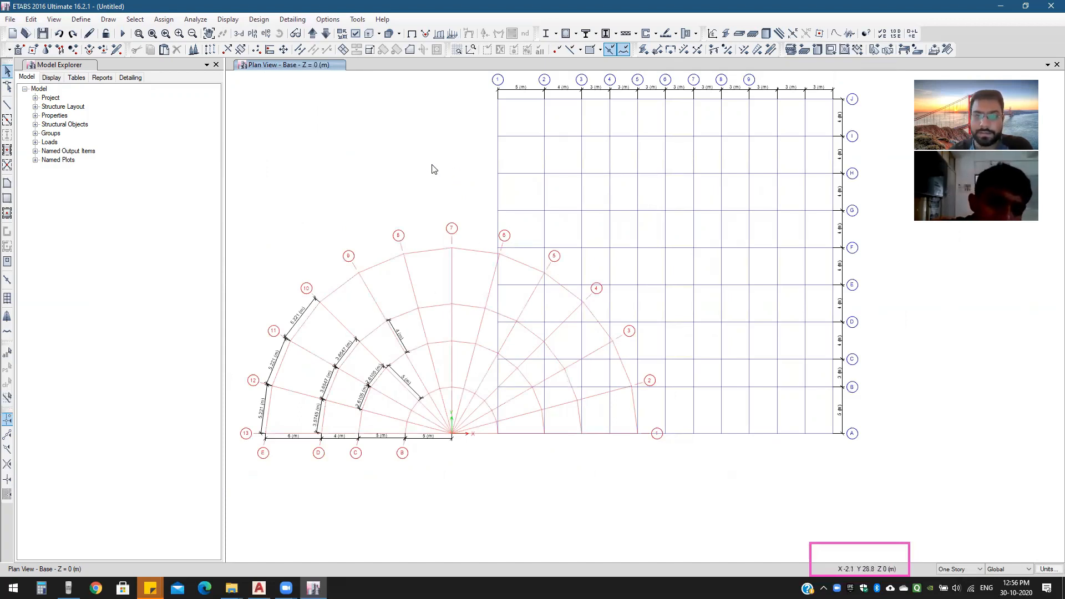
right_click(411, 151)
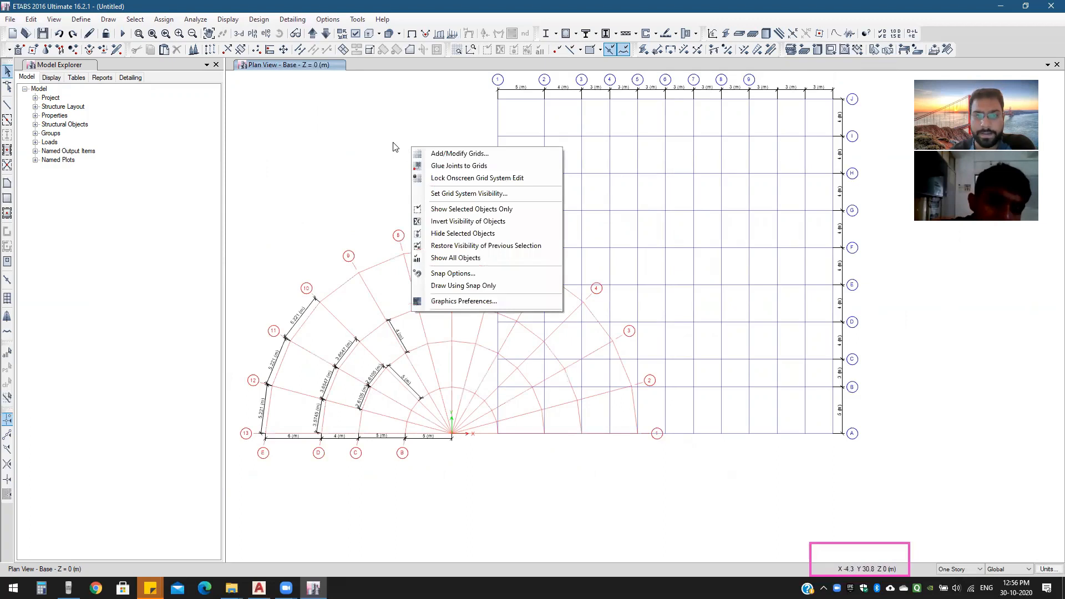
left_click(434, 178)
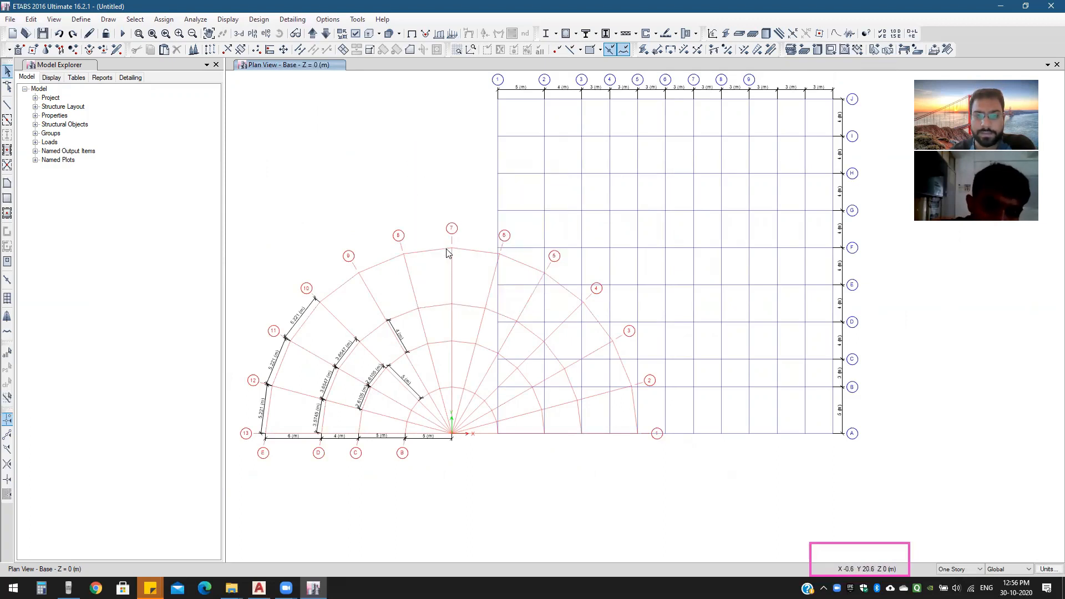
right_click(425, 152)
left_click(436, 175)
right_click(425, 161)
left_click(411, 142)
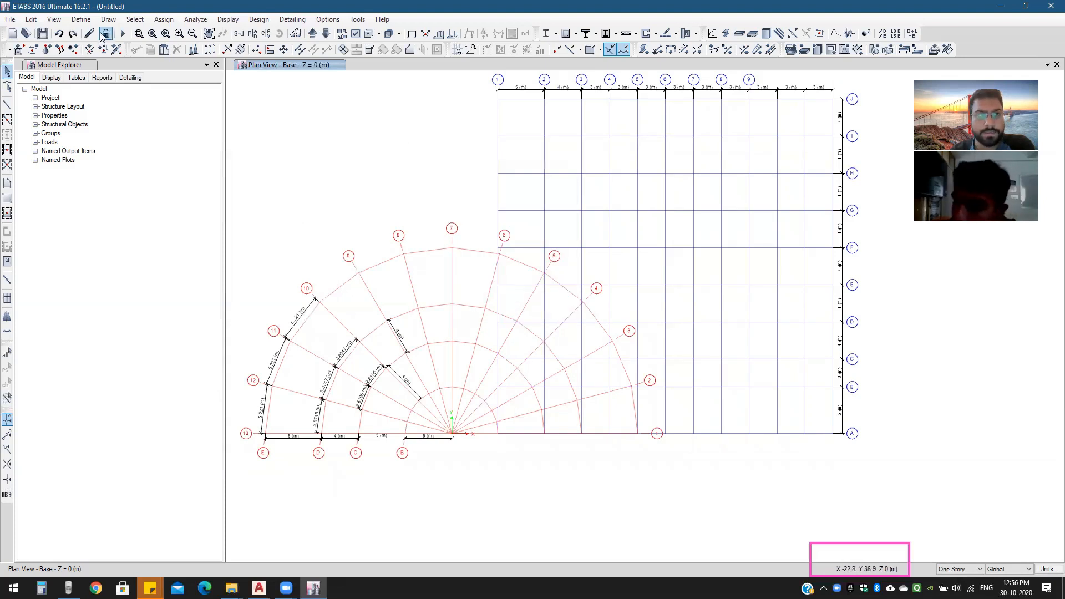
Step: Hide grid system G2 in the plan view while leaving G1 among the visible grid systems
left_click(54, 19)
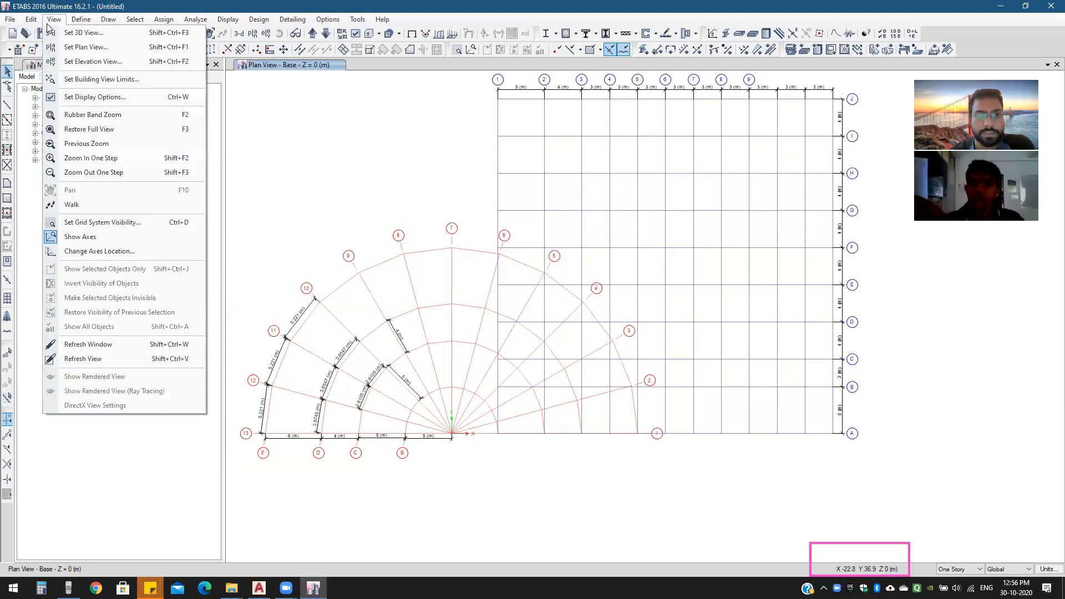
left_click(103, 222)
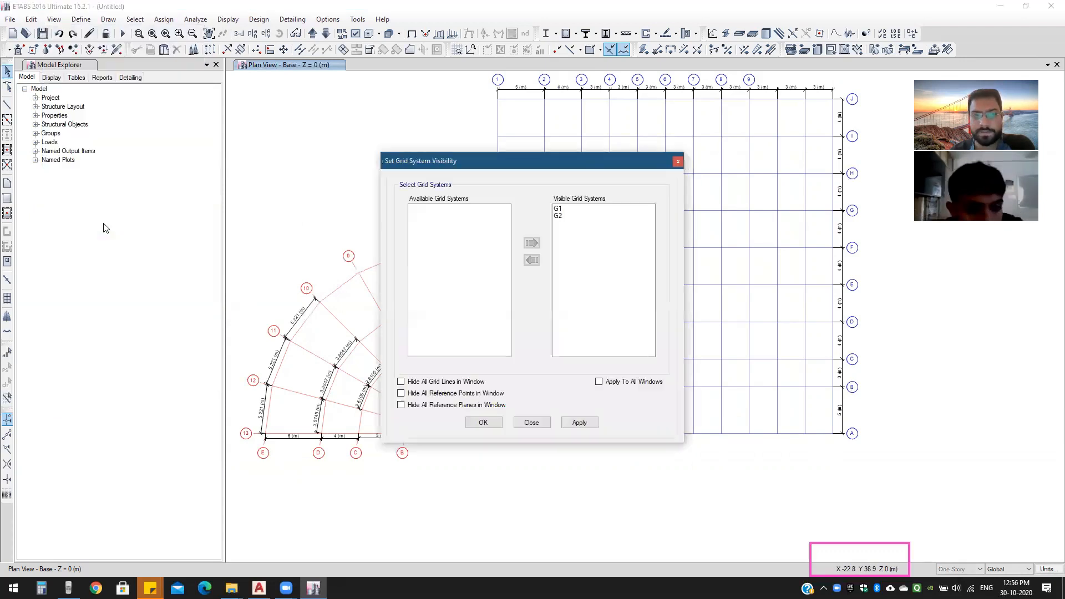
left_click(556, 216)
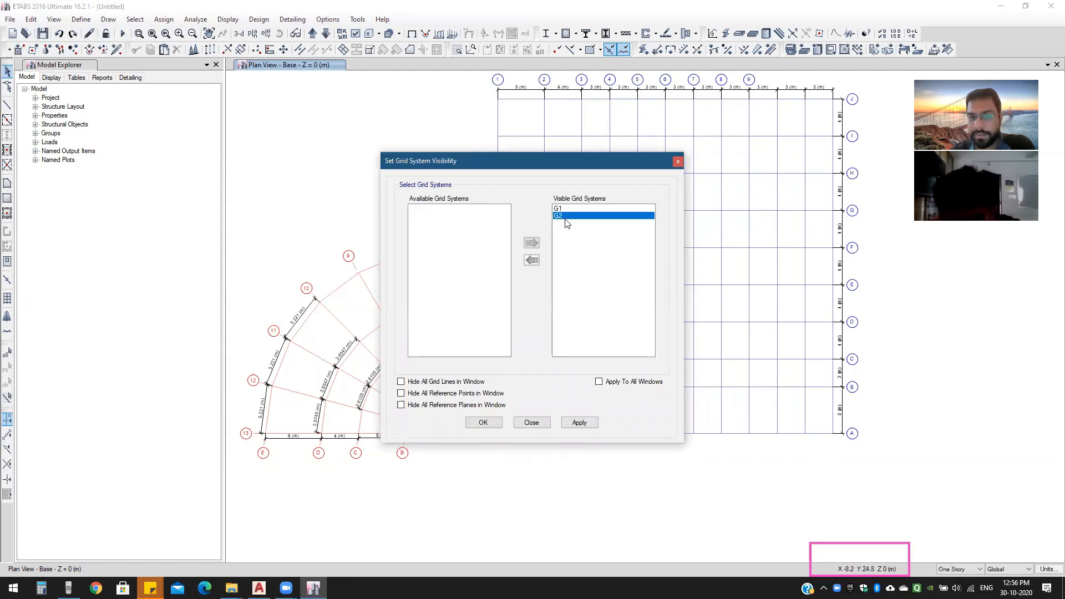
left_click(534, 262)
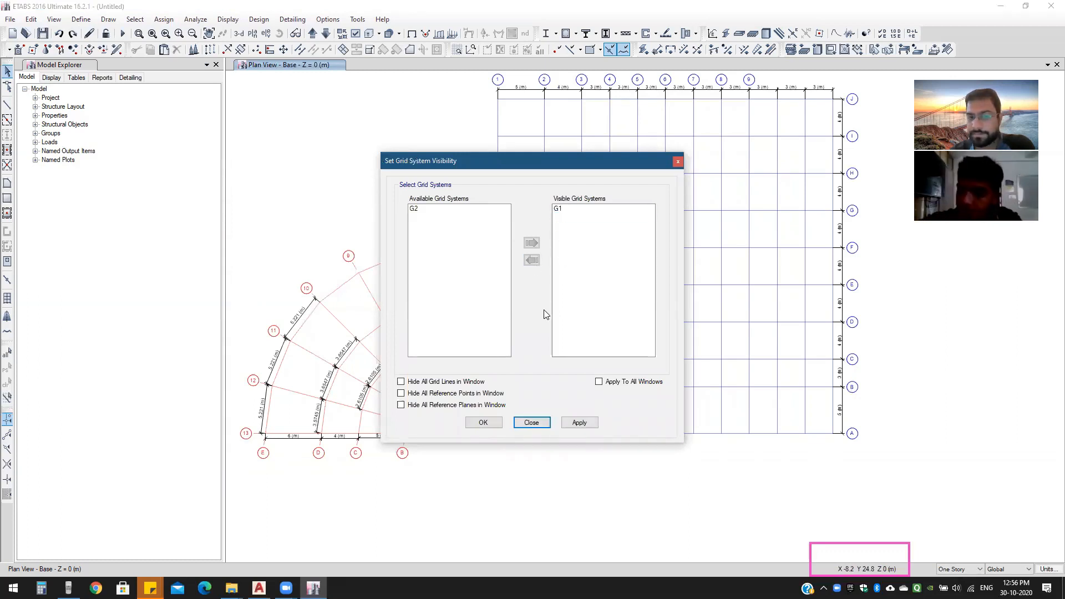
left_click(481, 425)
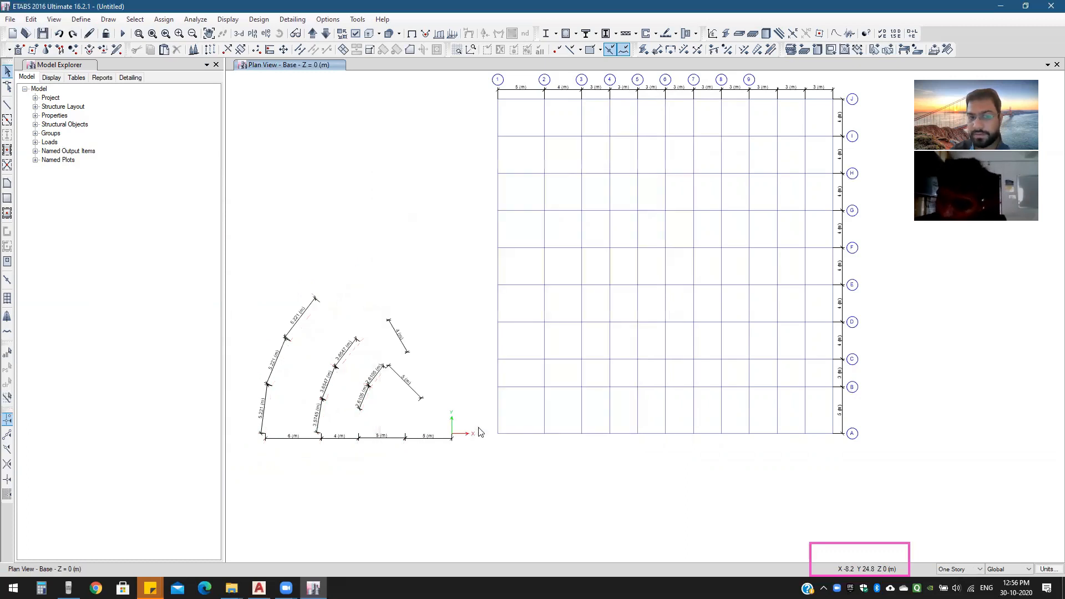
Step: Draw a dimension line along grid line 7 from line A to line B, placed slightly toward line 6
left_click_drag(585, 228, 543, 240)
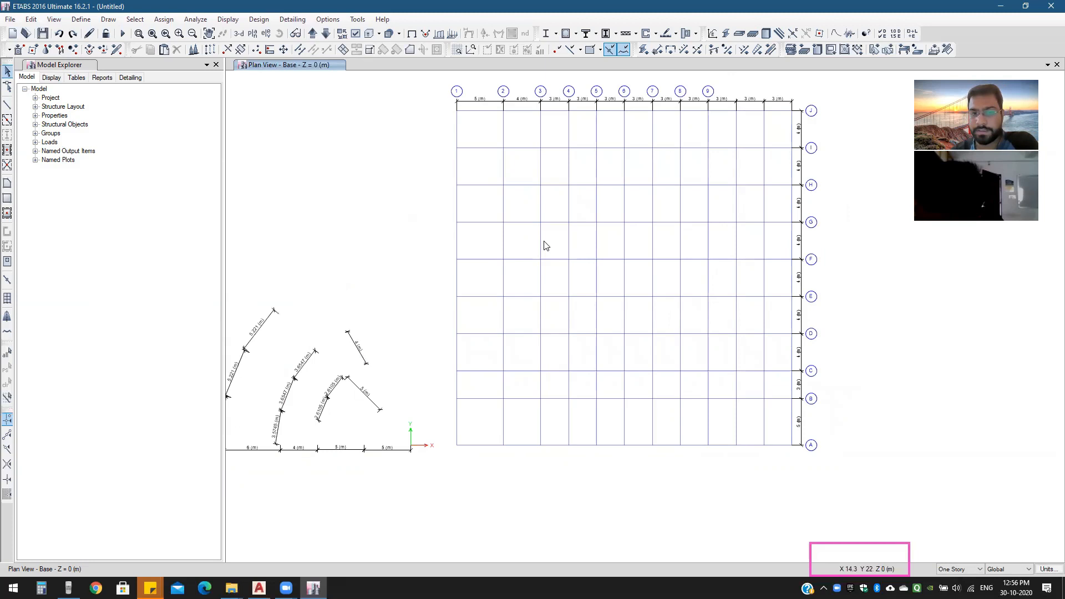
left_click(108, 19)
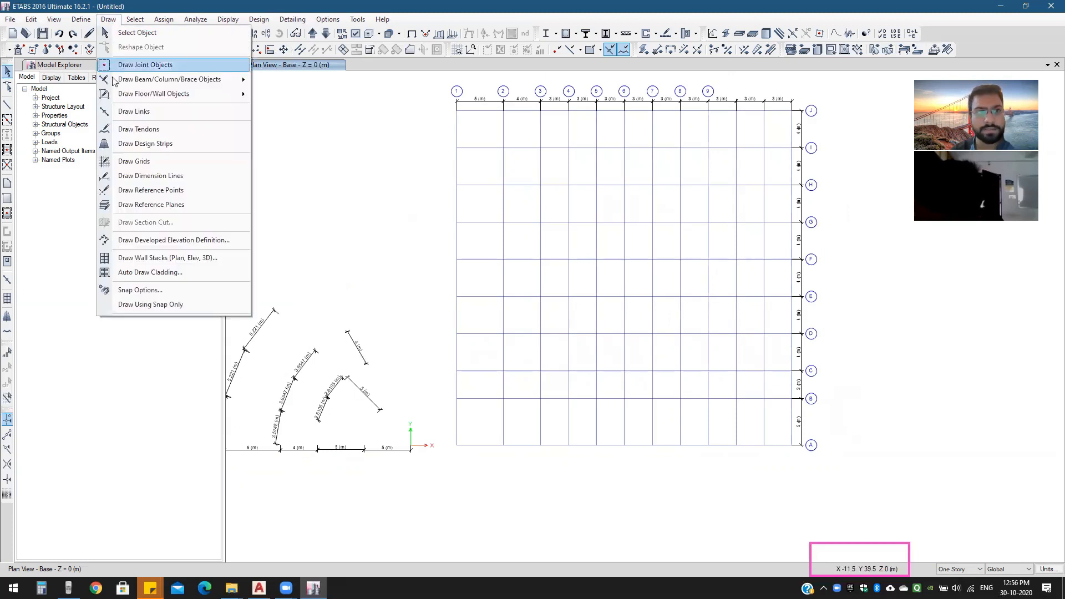
left_click(137, 176)
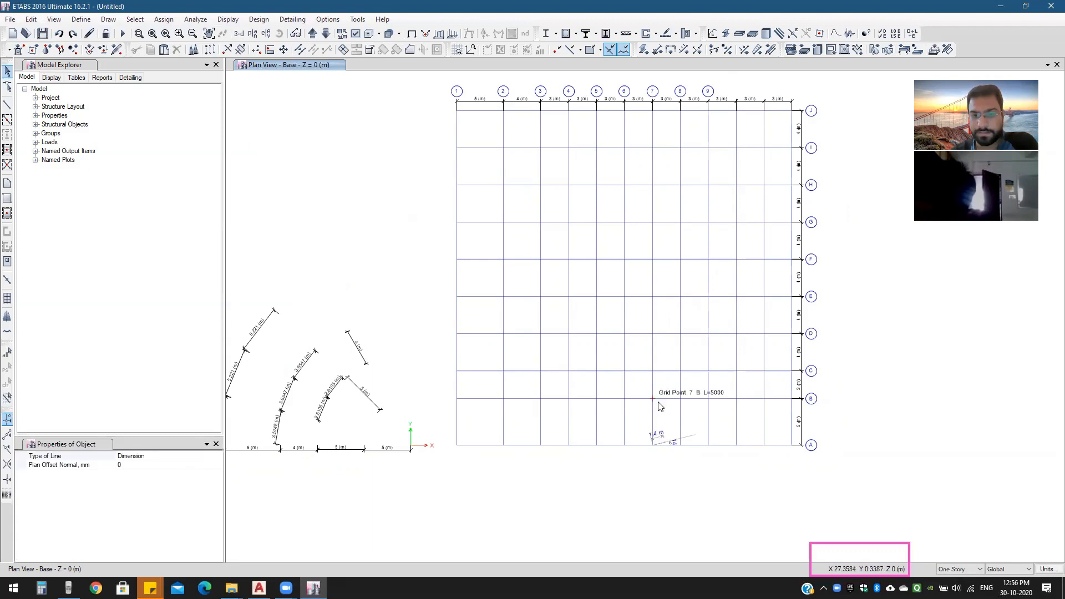
scroll(673, 426, "up", 3)
middle_click_drag(693, 442, 644, 347)
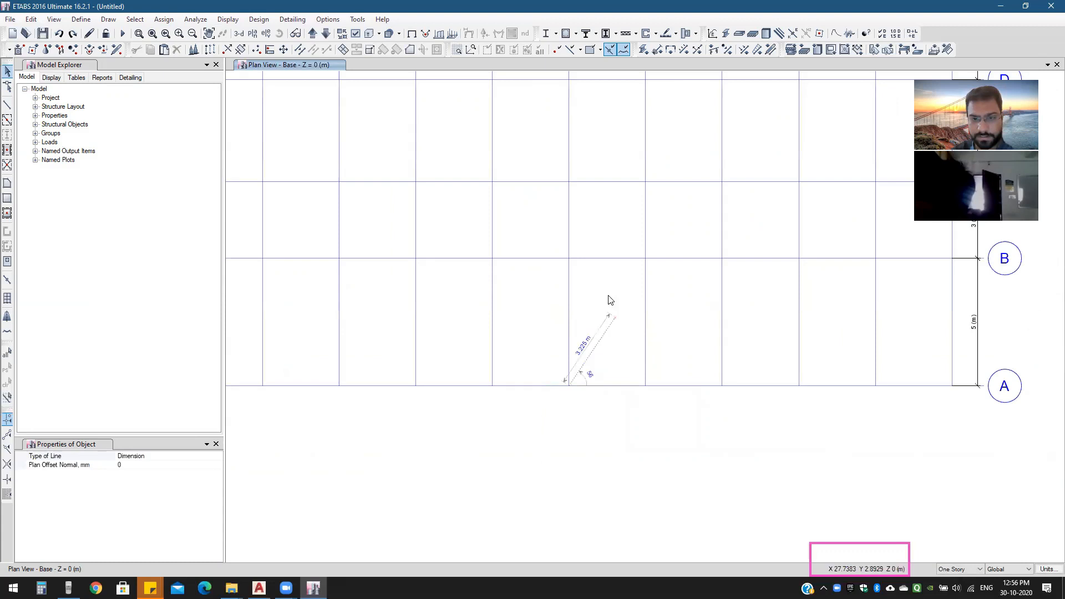
left_click(568, 259)
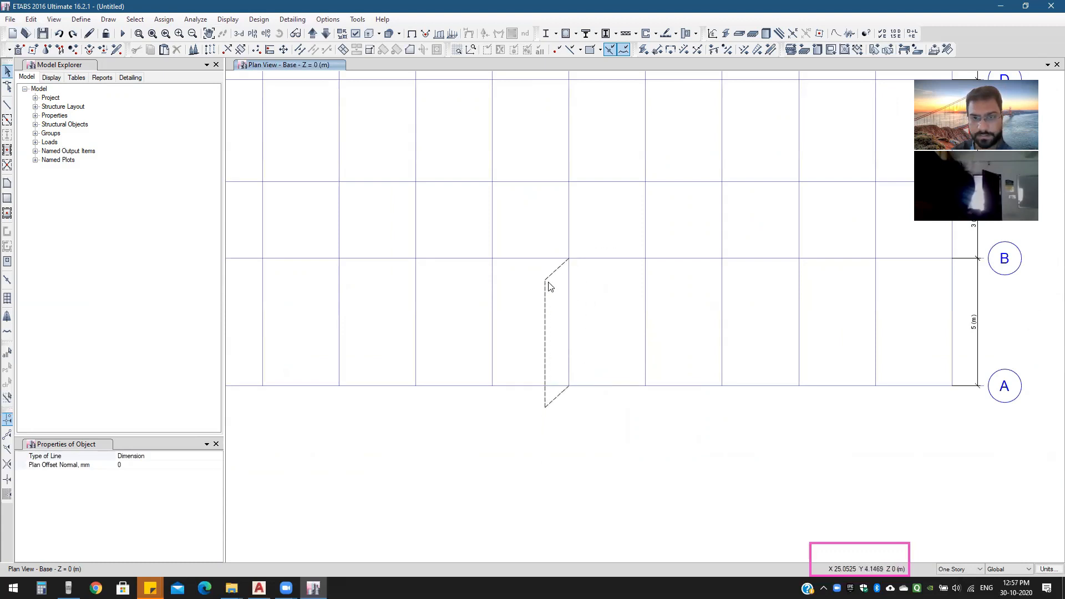
left_click(555, 279)
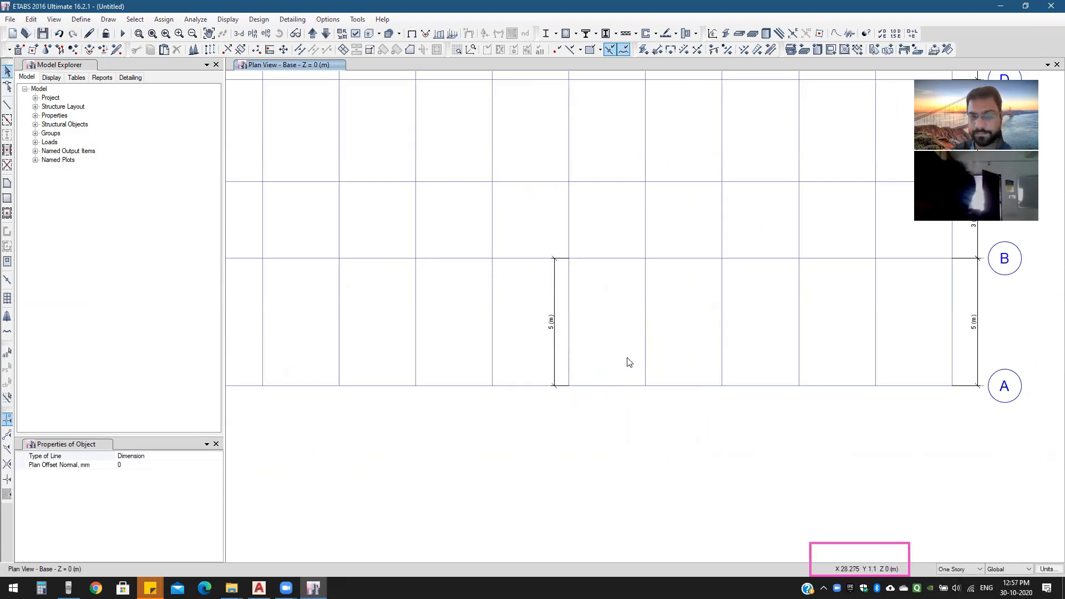
Step: Draw a dimension line along grid line 8 from line A to line J, placed between lines 7 and 8
scroll(627, 361, "down", 3)
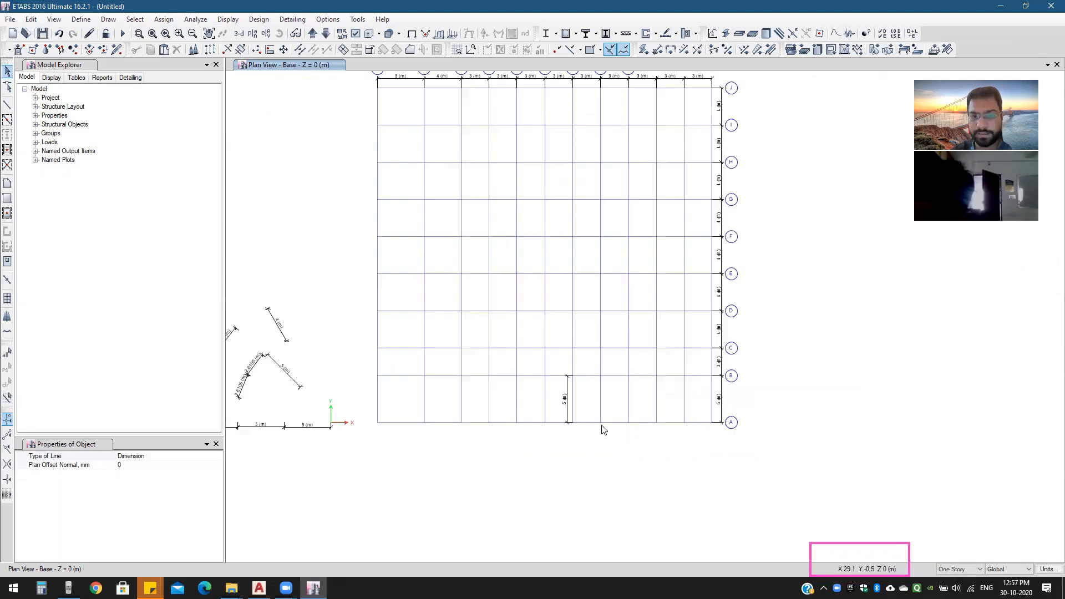
left_click(601, 424)
middle_click_drag(639, 166, 602, 315)
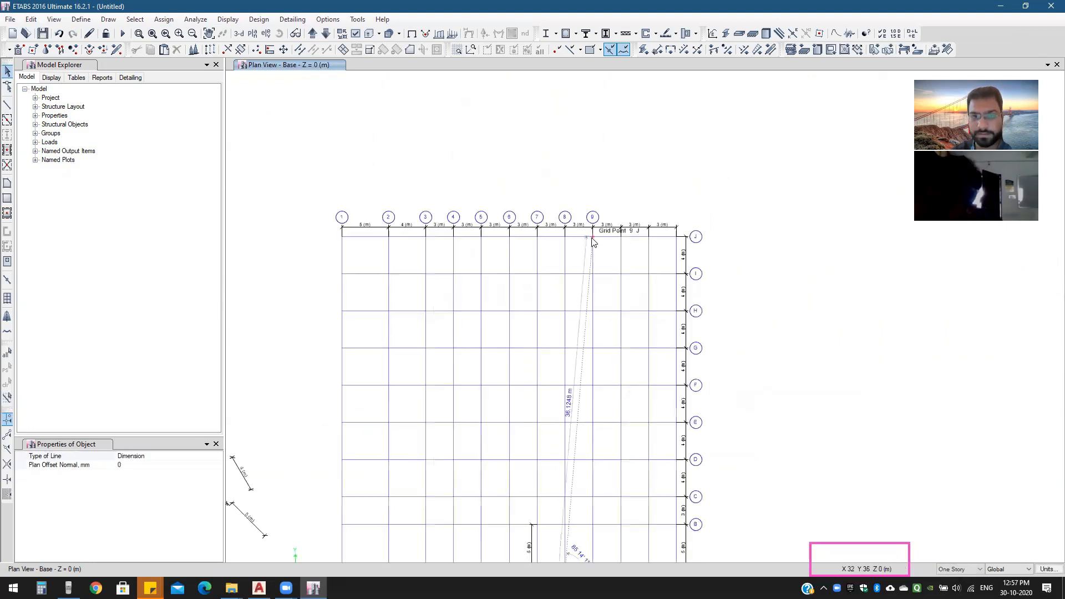
left_click(565, 238)
scroll(551, 423, "up", 3)
scroll(552, 408, "down", 3)
scroll(547, 393, "up", 3)
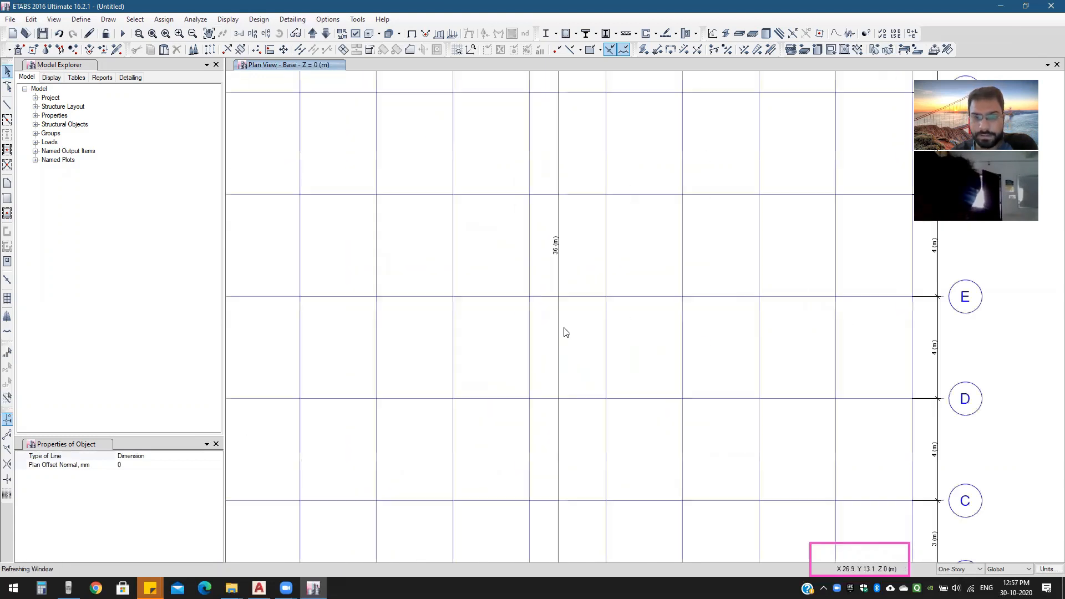
scroll(564, 260, "down", 3)
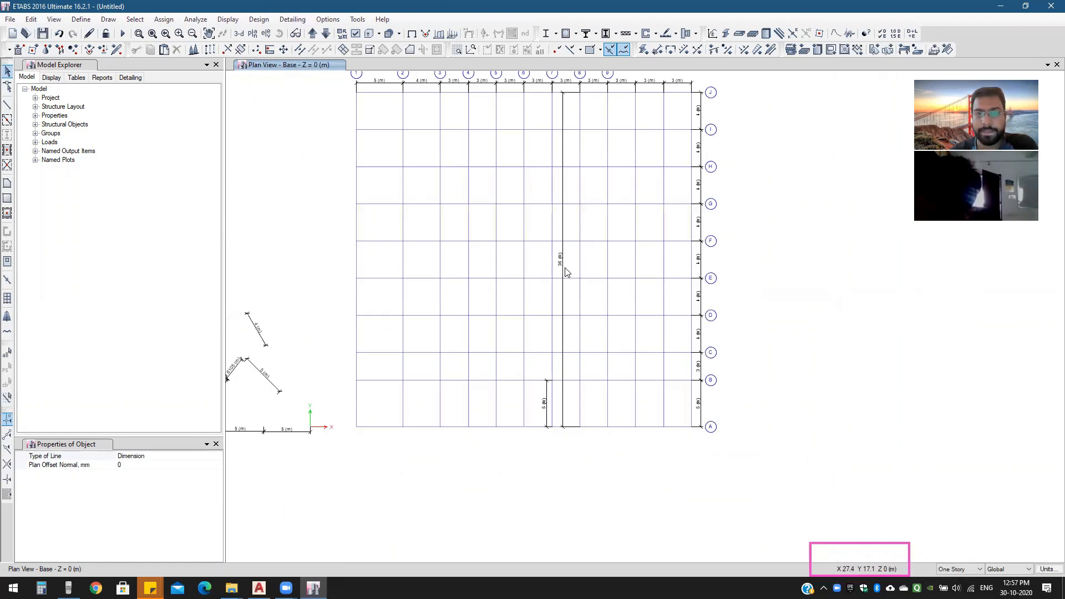
middle_click_drag(432, 314, 557, 330)
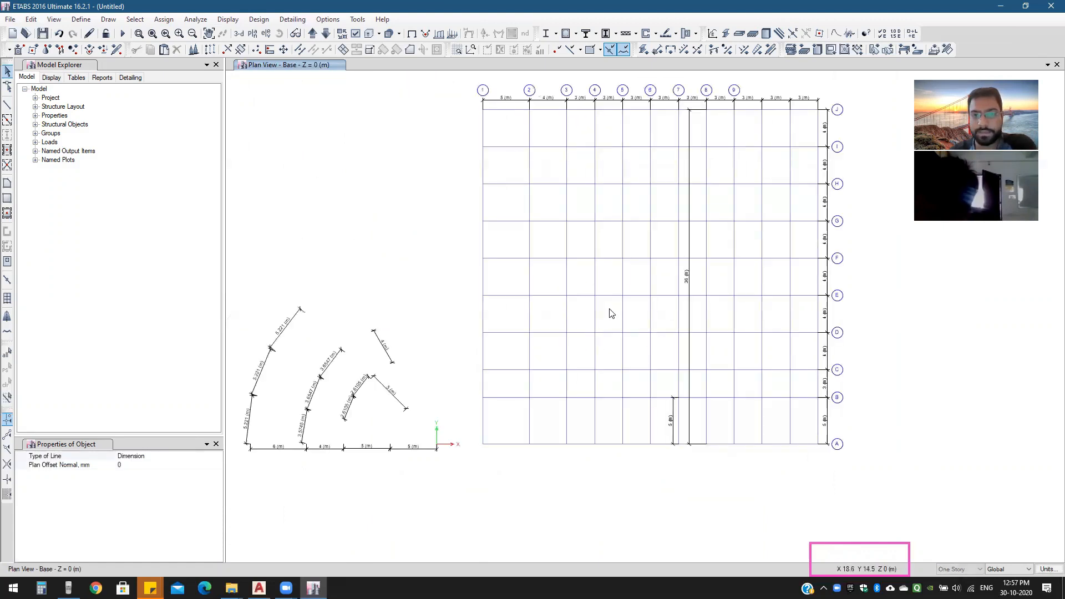
Step: Set the global Y origin of grid system G1 to -36 m and apply the grid changes
right_click(416, 277)
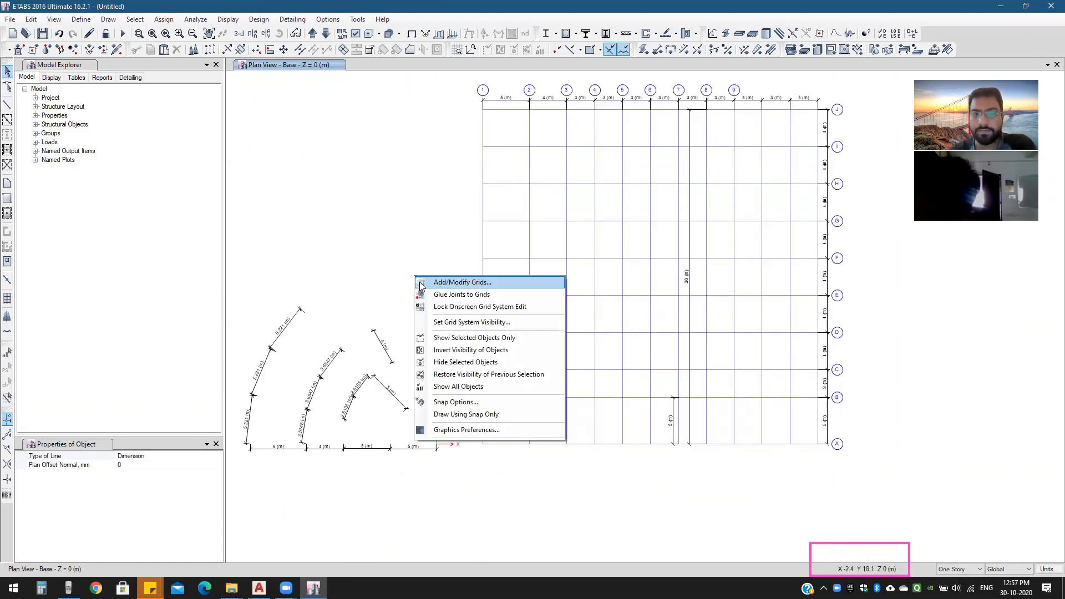
left_click(422, 284)
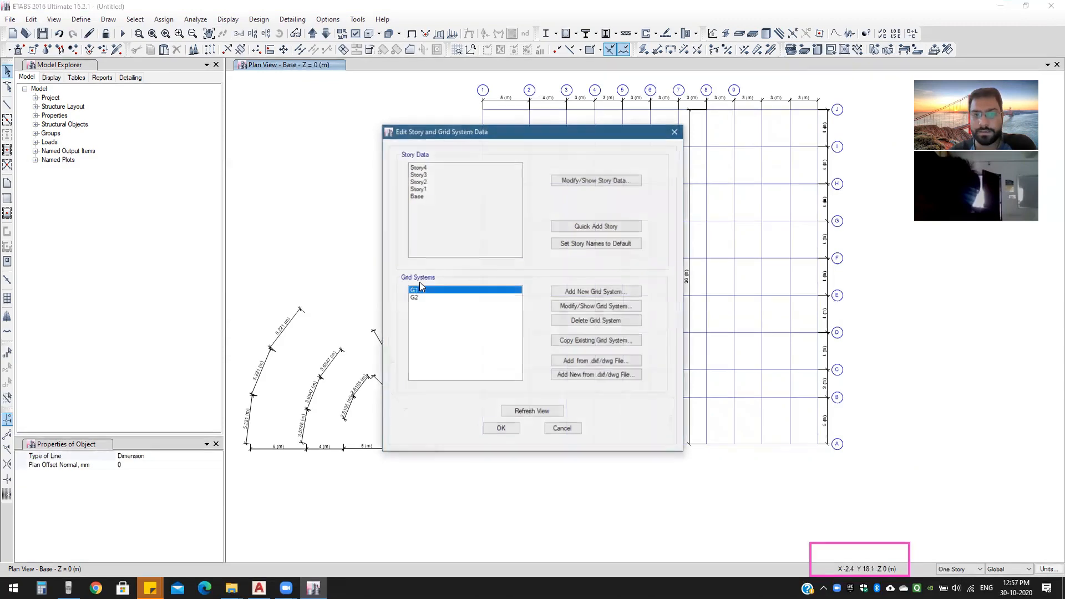
left_click(570, 306)
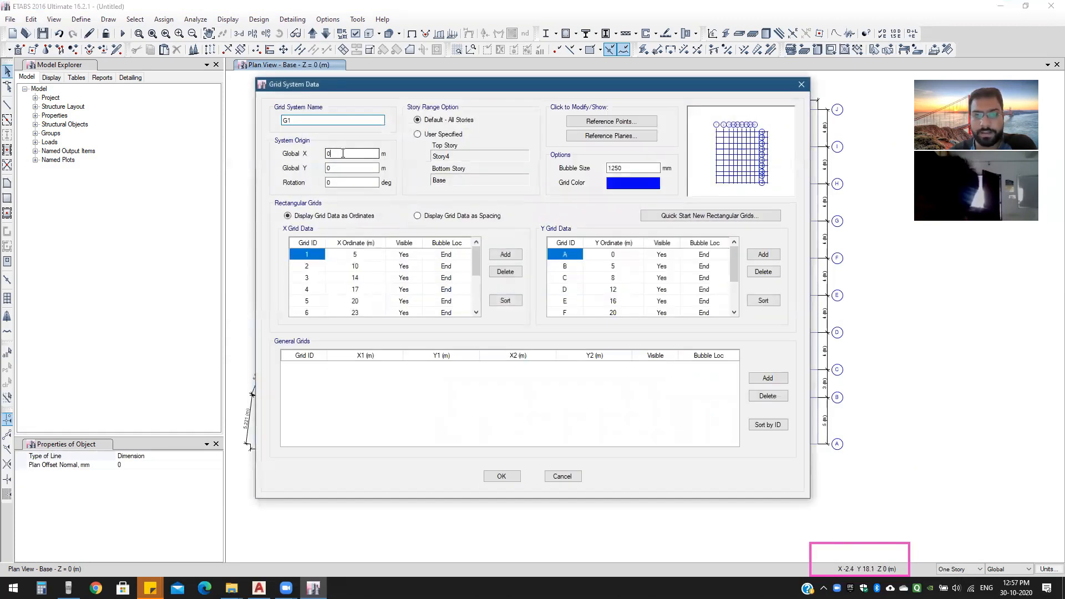
key("Tab")
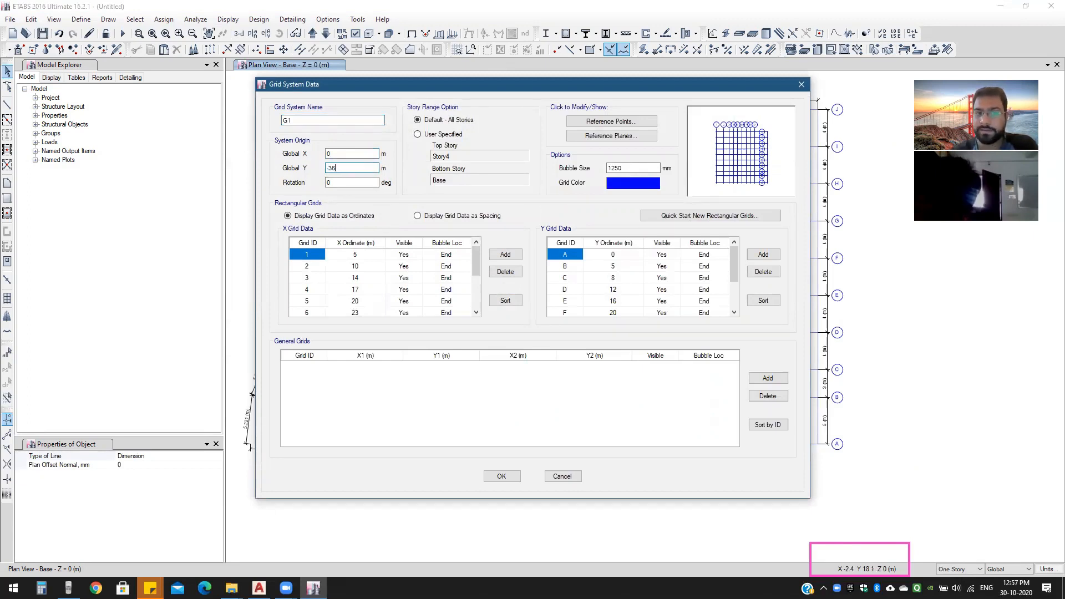
type("-36")
left_click(499, 476)
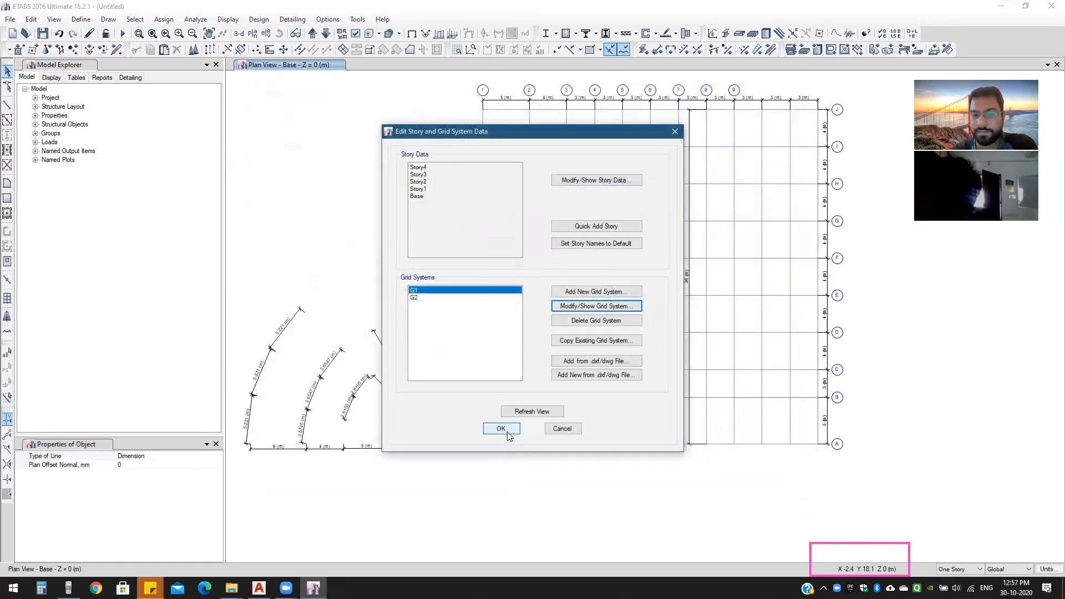
left_click(491, 430)
Step: Delete the long dimension line extending above the rectangular grid between lines 7 and 8
scroll(487, 363, "down", 3)
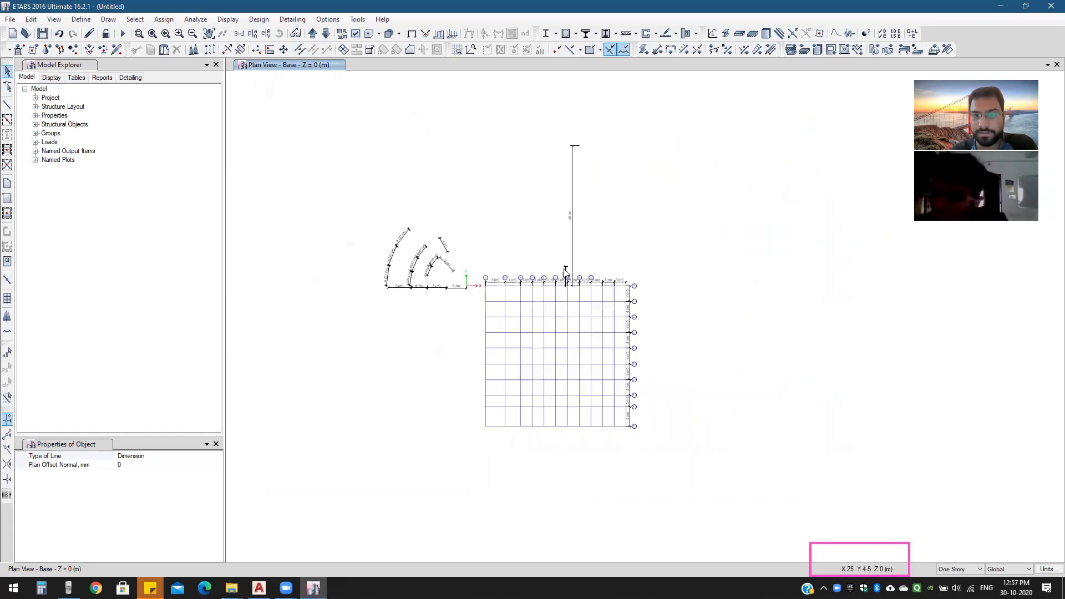
scroll(569, 270, "up", 4)
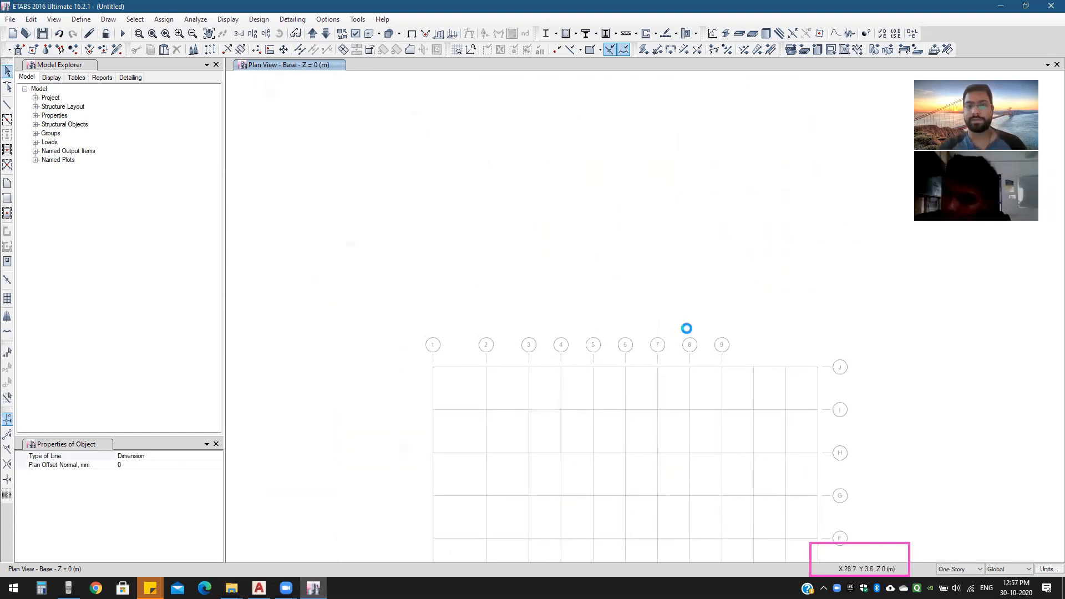
left_click(671, 261)
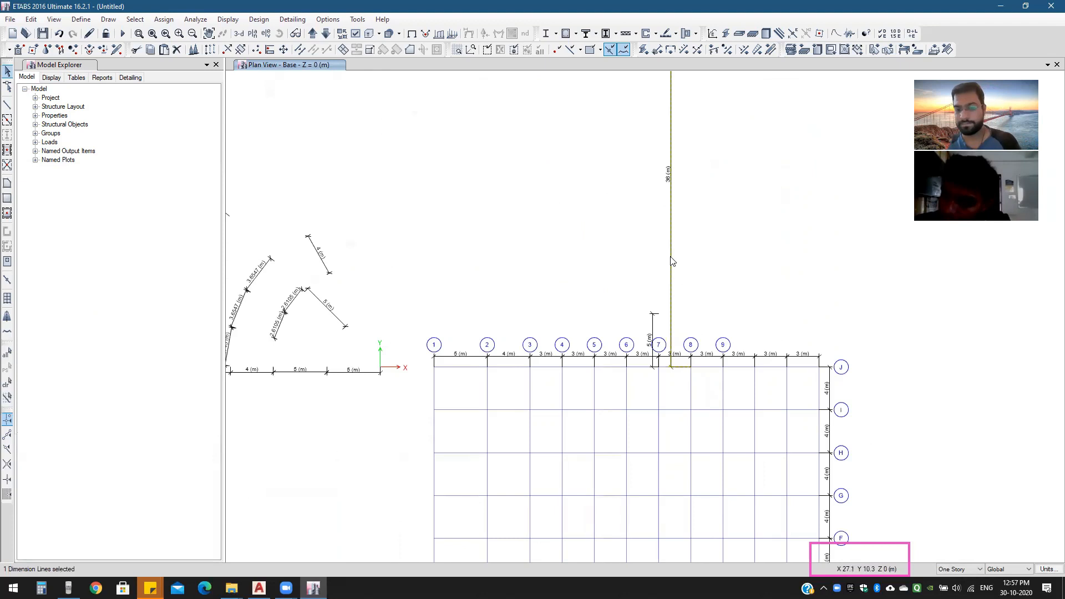
key("Delete")
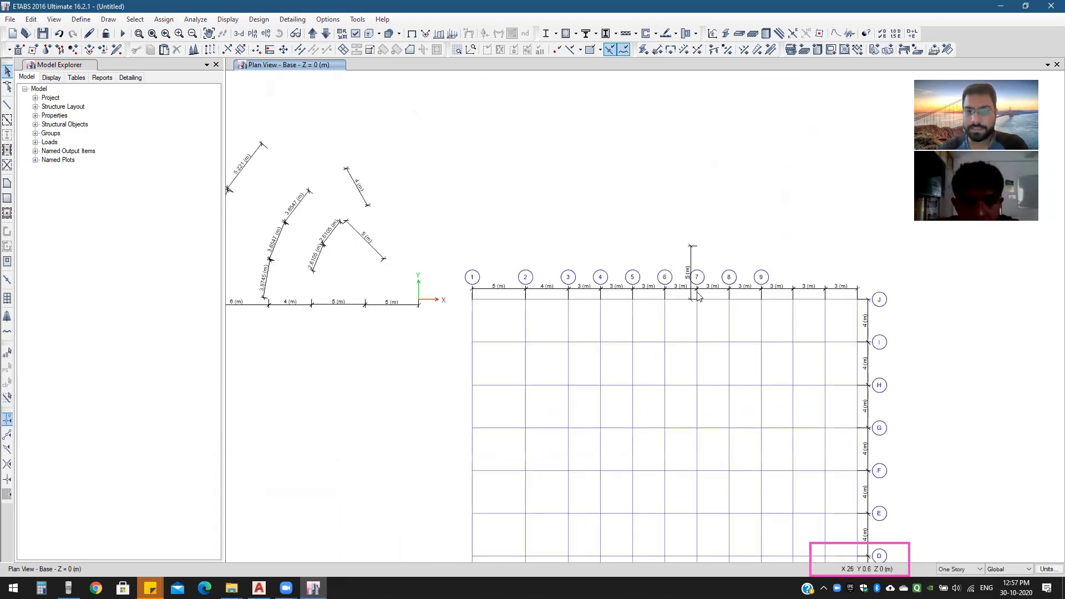
Step: Review the X and Y grid data of grid system G1 as spacings instead of ordinates
scroll(720, 251, "down", 3)
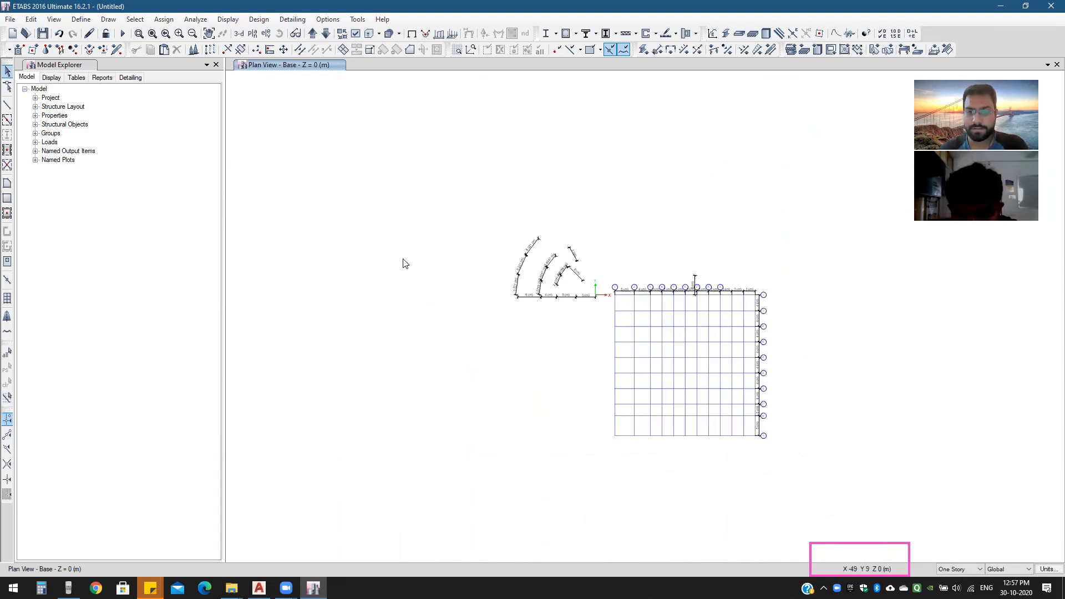
scroll(625, 297, "up", 2)
scroll(508, 309, "down", 2)
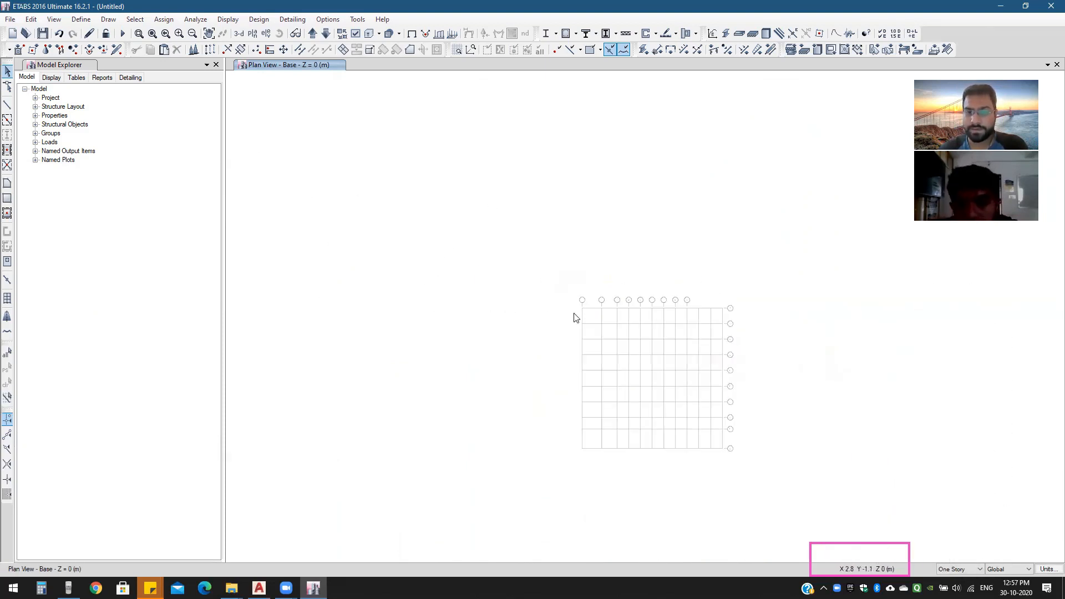
scroll(555, 324, "up", 3)
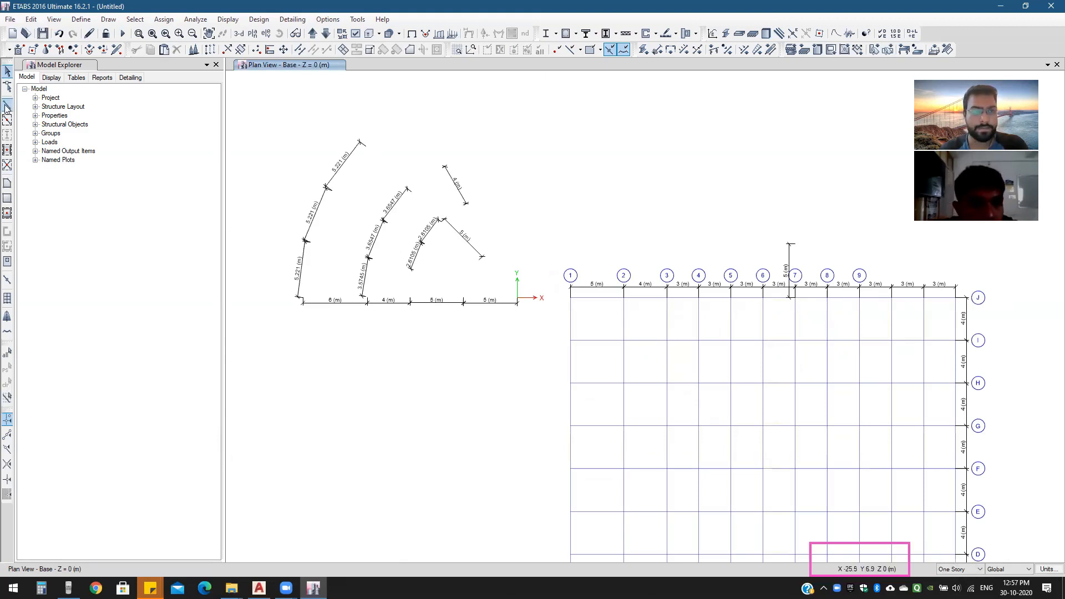
middle_click_drag(593, 292, 546, 277)
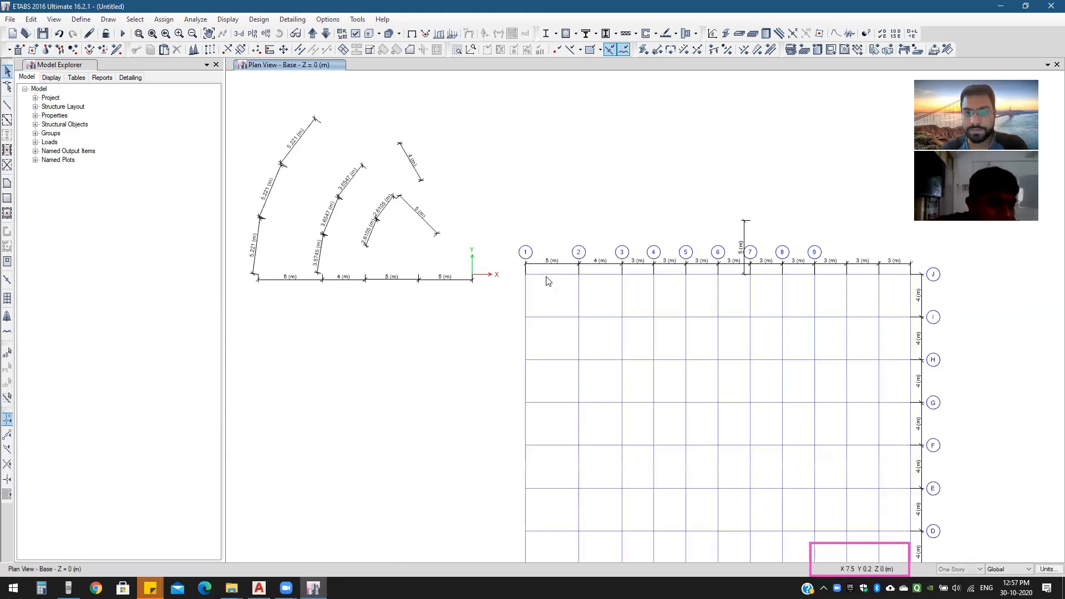
right_click(499, 320)
left_click(524, 324)
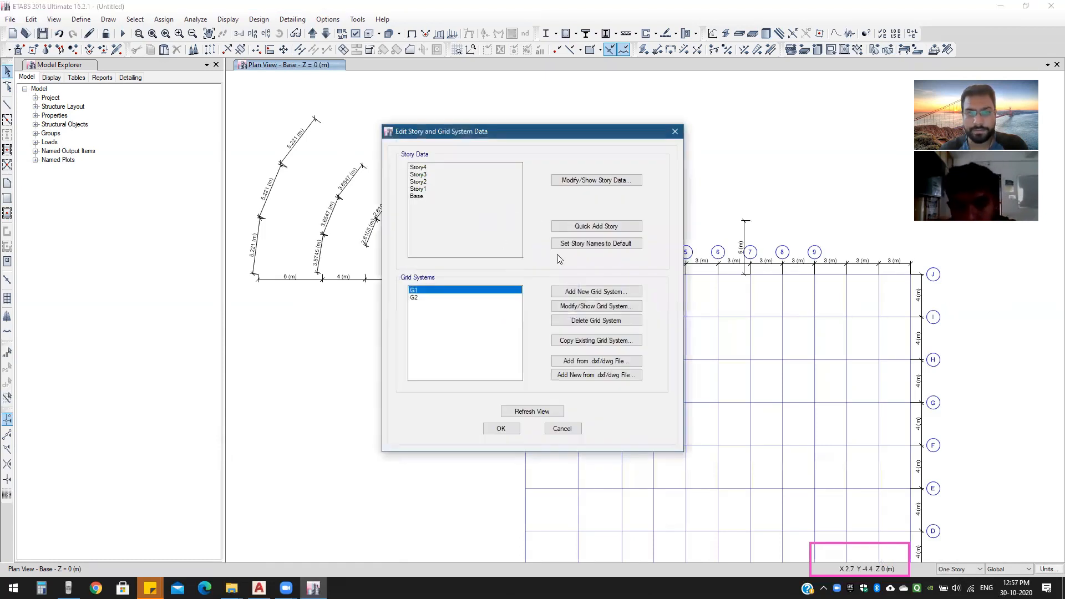
left_click(596, 307)
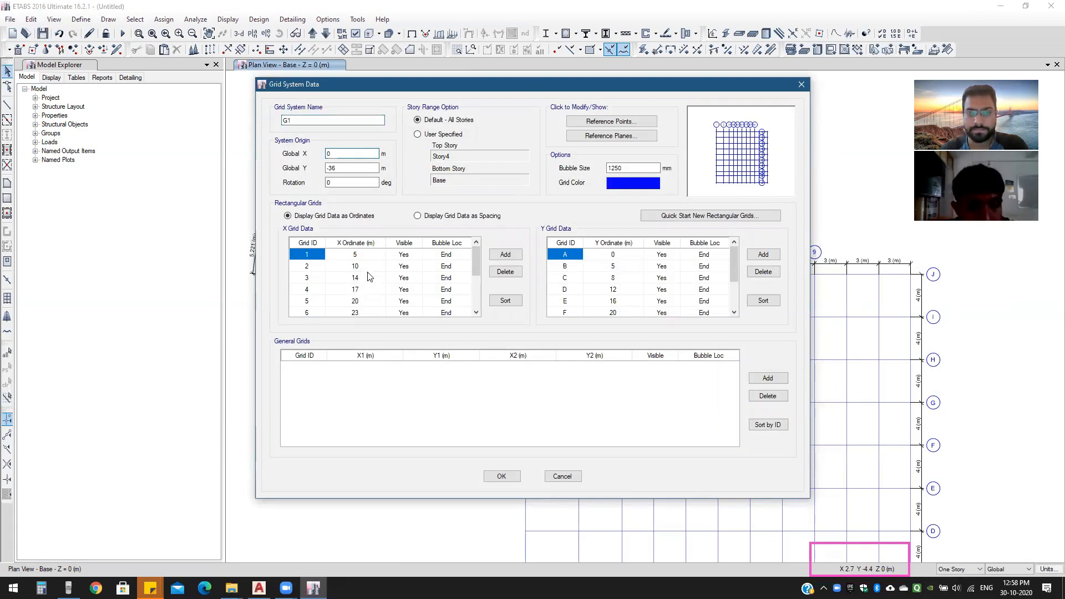
left_click(461, 216)
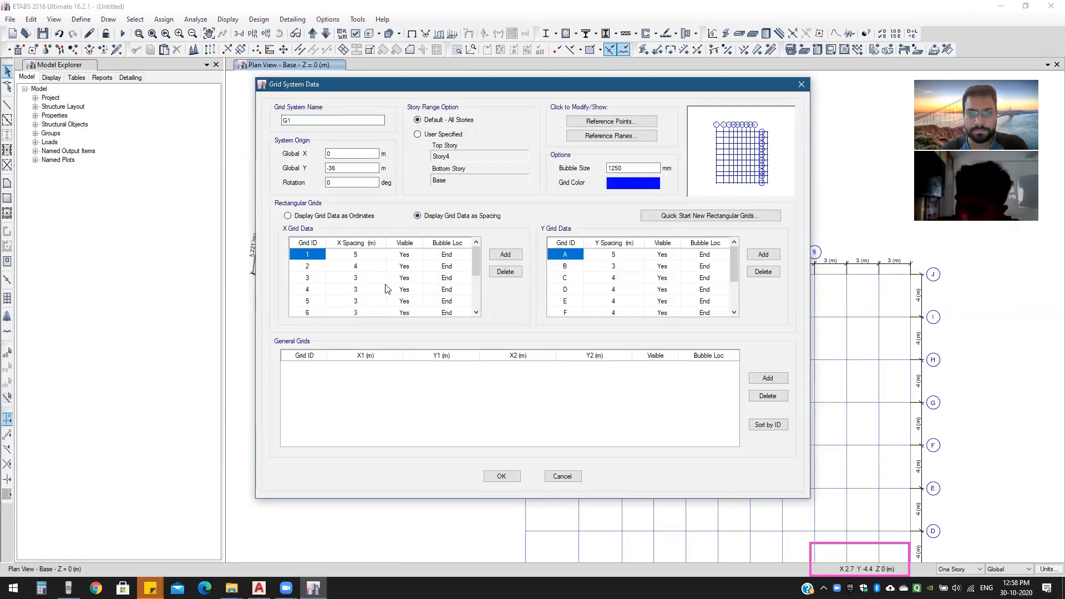
left_click(801, 85)
left_click(683, 129)
Step: Make grid system G2 visible together with G1 in the plan view
right_click(419, 329)
left_click(368, 331)
right_click(349, 326)
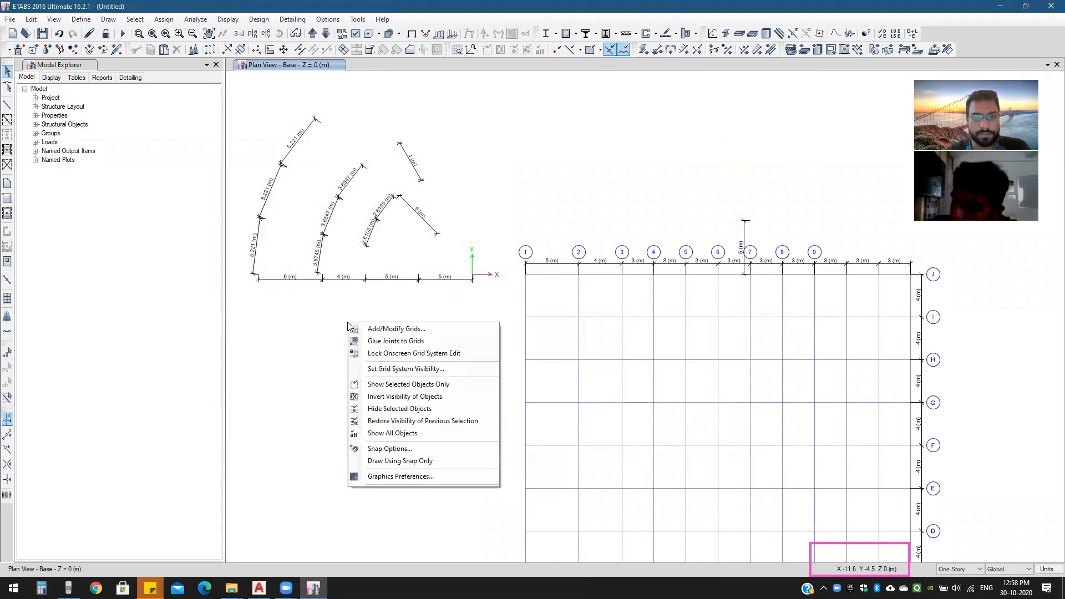
left_click(387, 369)
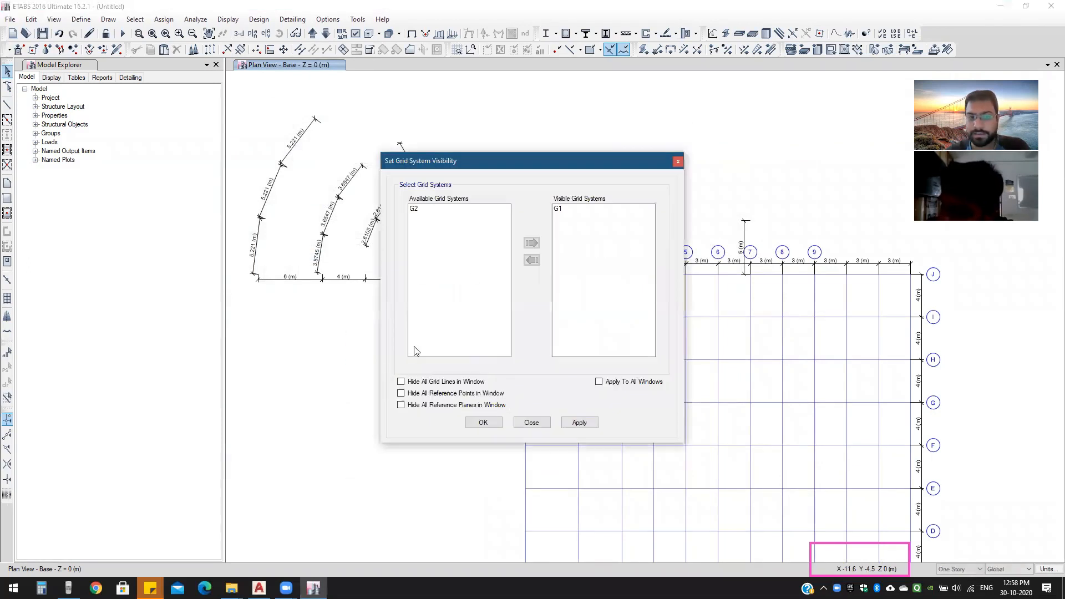
left_click(420, 209)
left_click(531, 243)
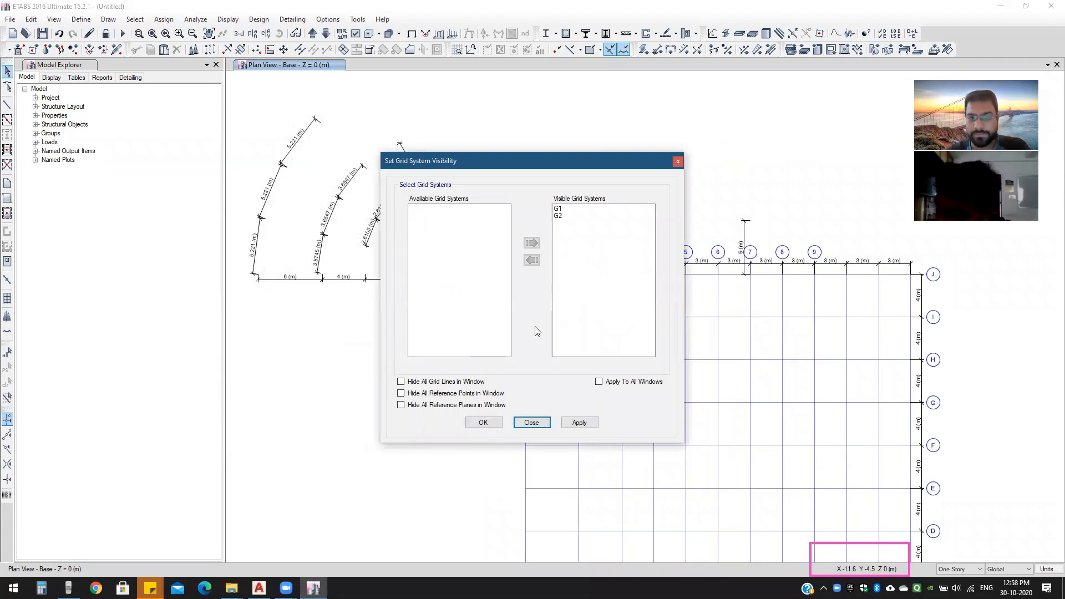
left_click(499, 424)
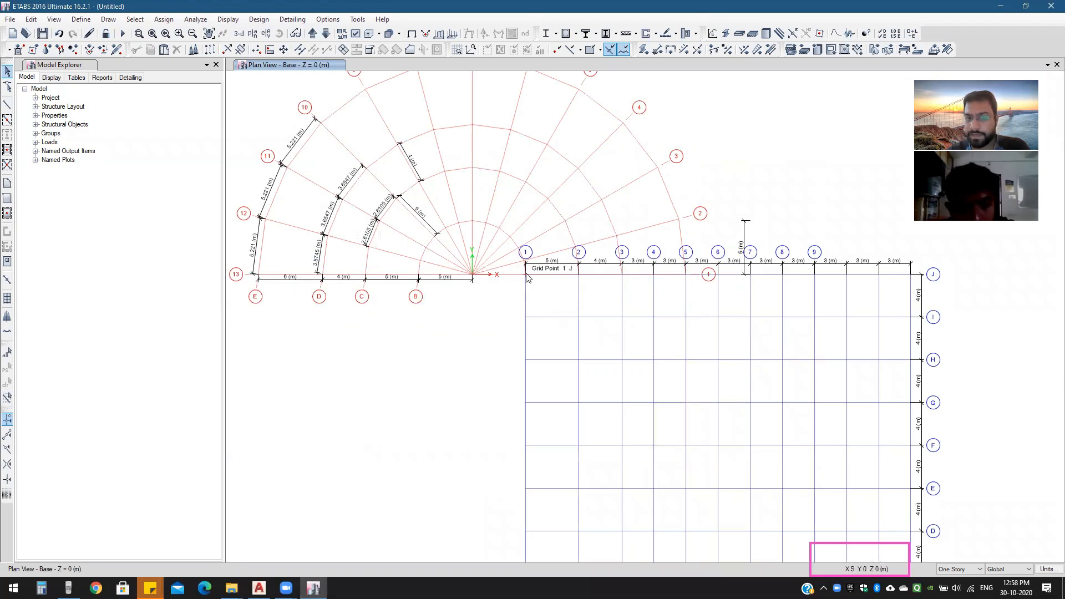
Step: Change the global X origin of grid system G1 so that line 1 passes through the radial grid's centre
right_click(464, 345)
left_click(468, 358)
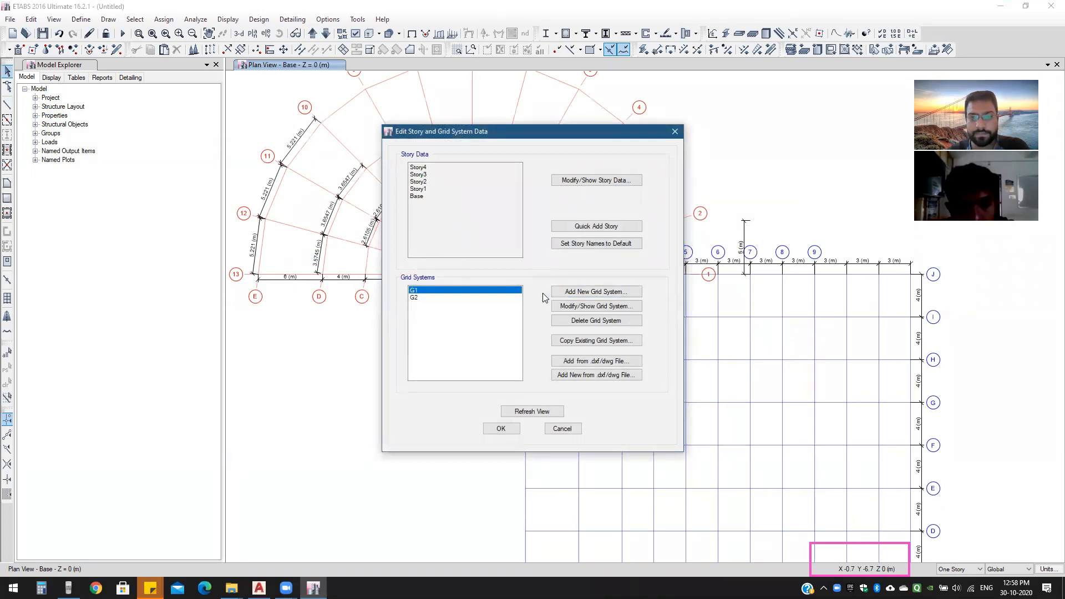
left_click(588, 306)
double_click(343, 150)
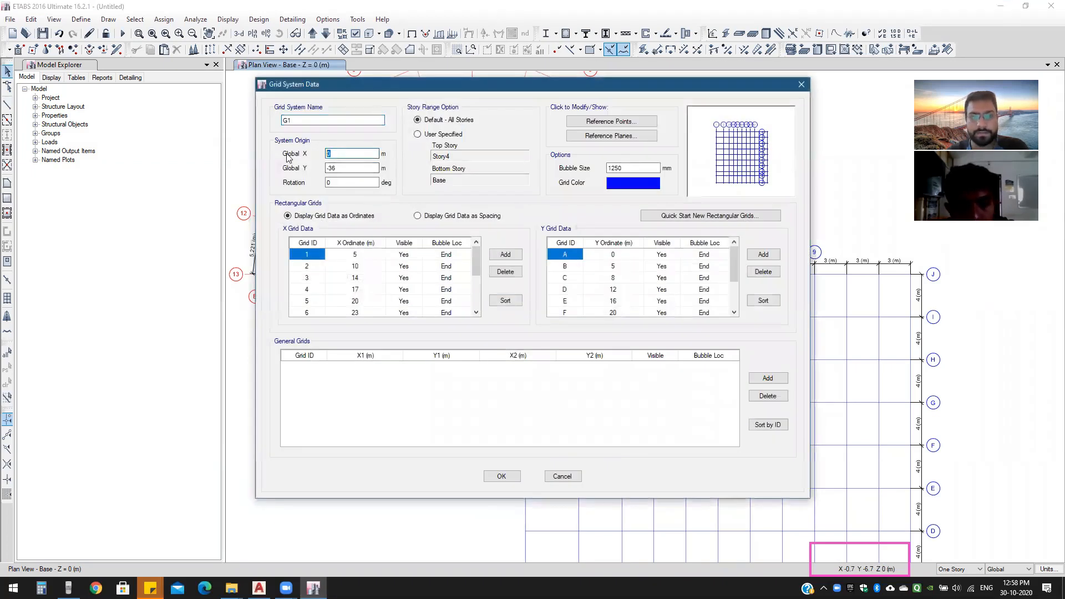
key("Return")
left_click(513, 476)
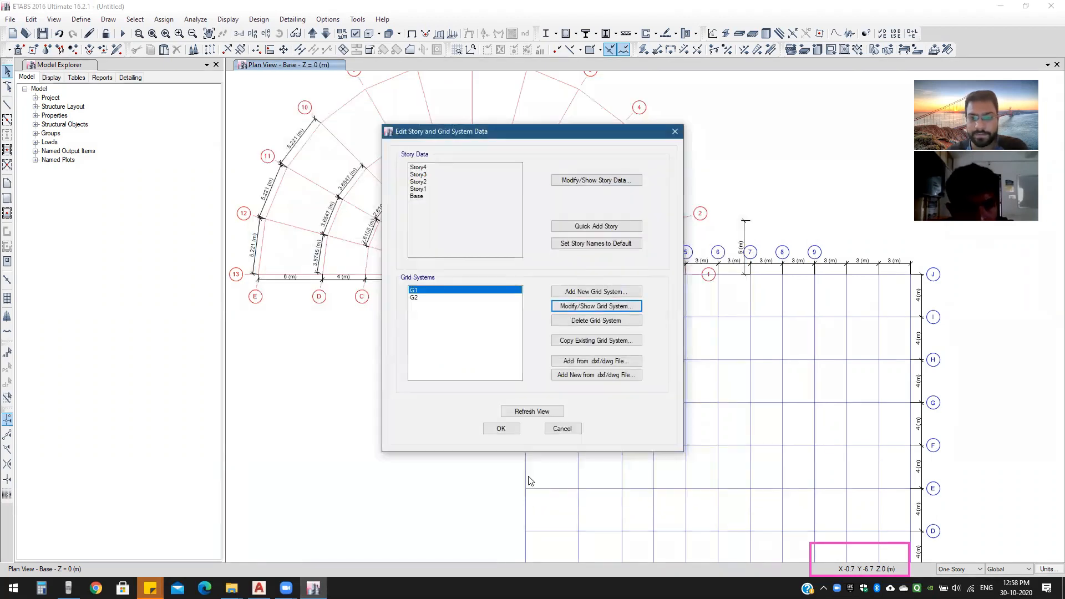
left_click(502, 429)
scroll(577, 341, "up", 3)
middle_click_drag(633, 323, 470, 327)
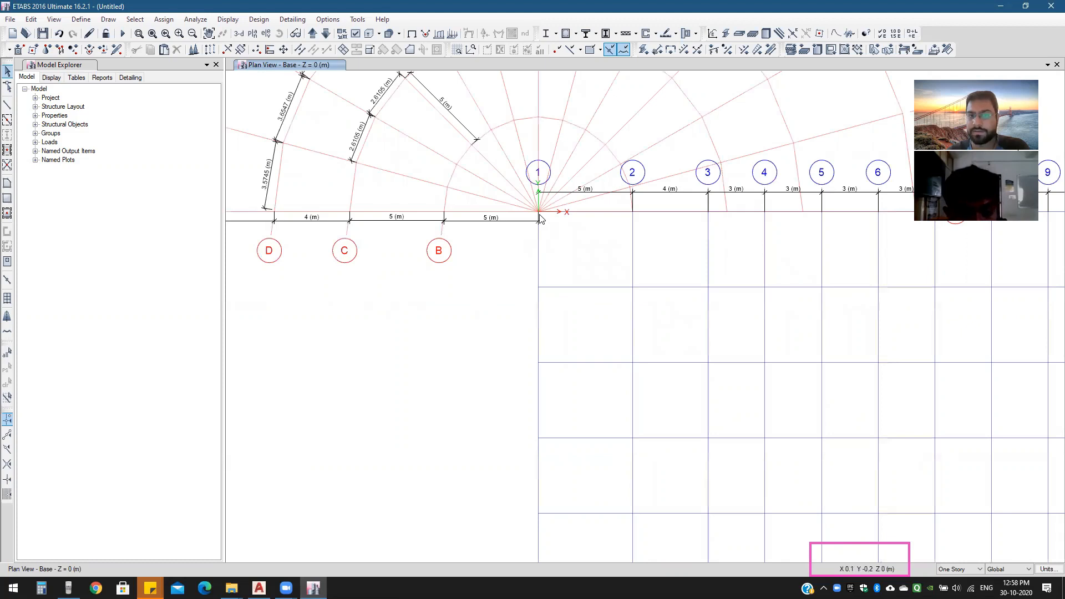
Step: Draw a dimension line along grid line I from line 1 to line 6, placed slightly below line I
scroll(539, 215, "down", 3)
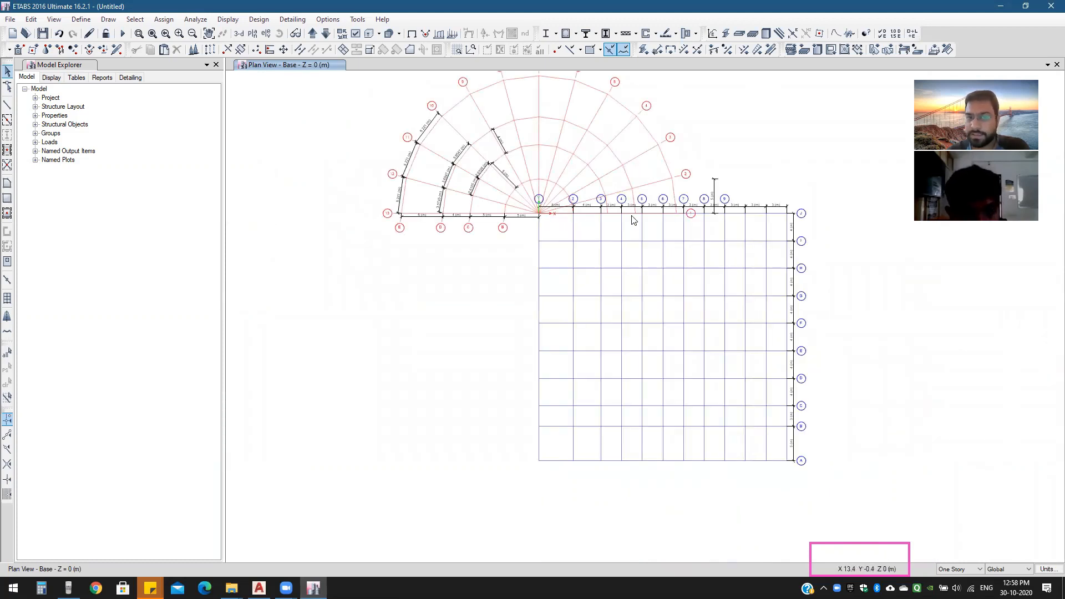
left_click(663, 227)
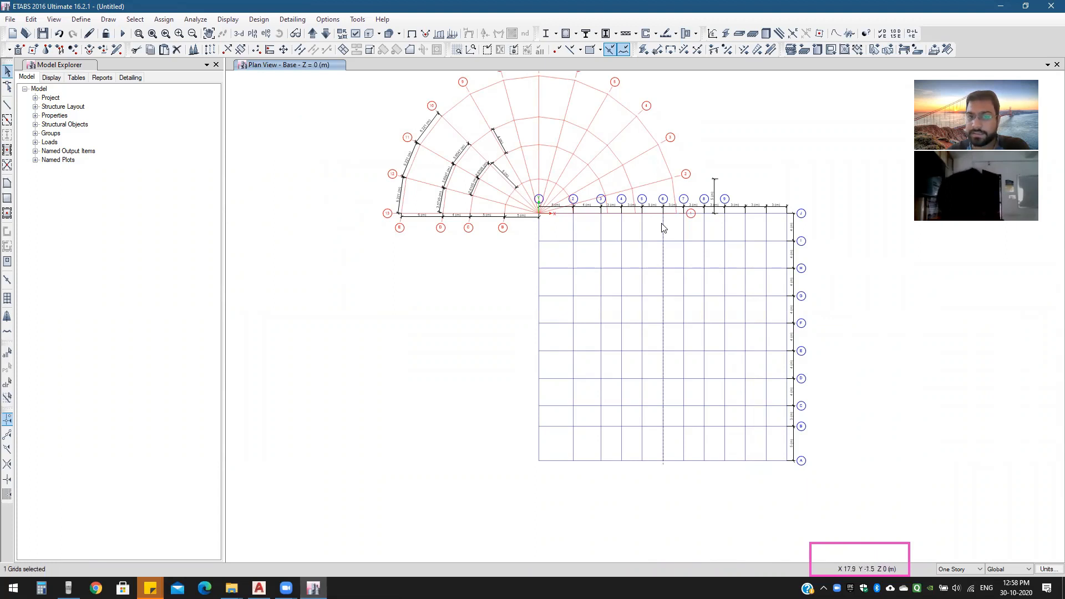
left_click(109, 19)
left_click(136, 176)
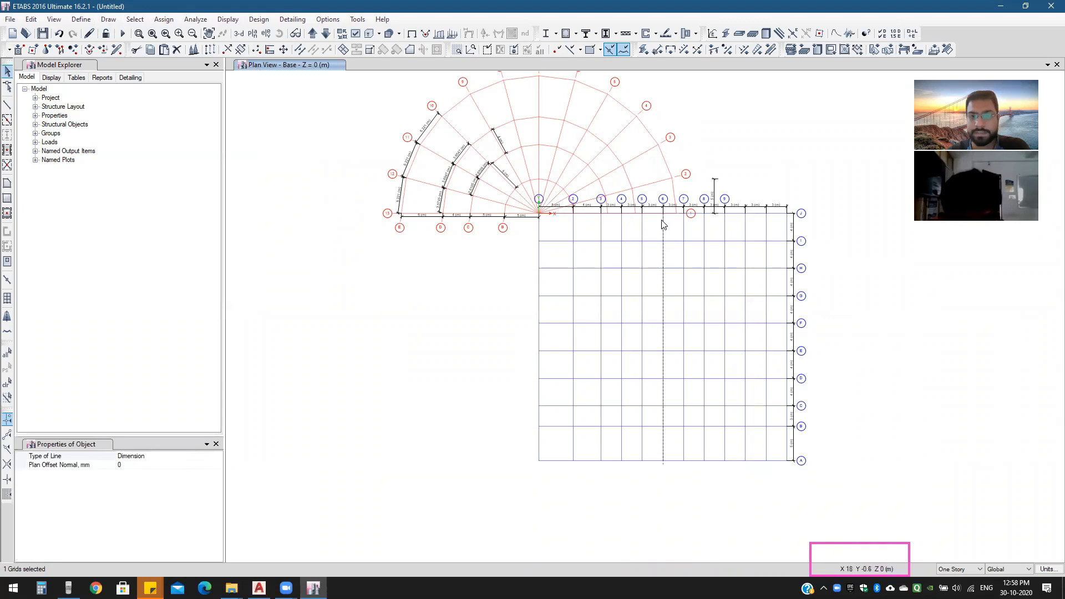
left_click(539, 241)
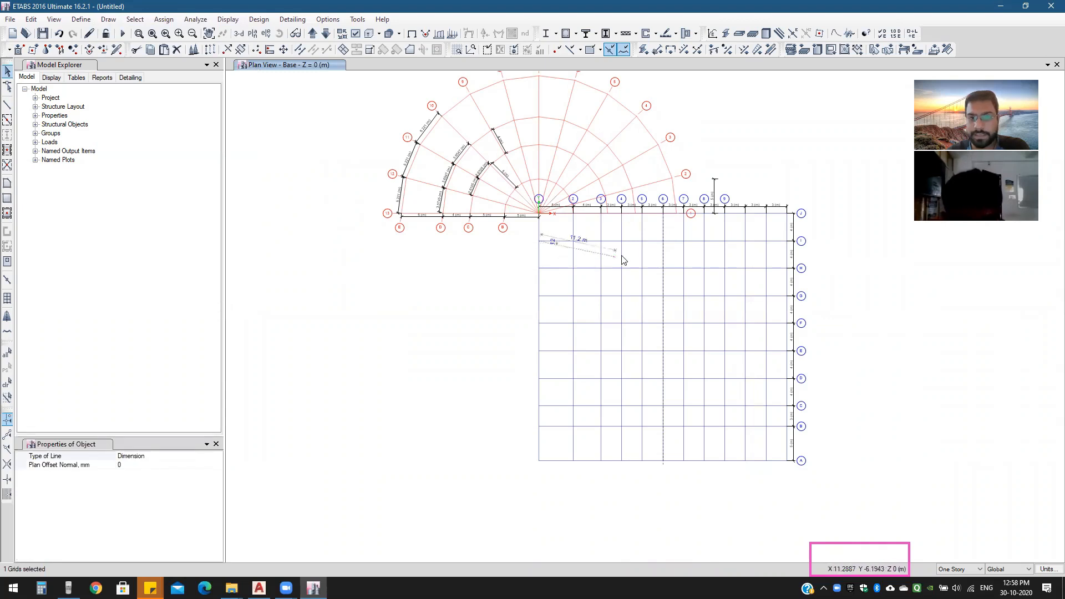
left_click(662, 241)
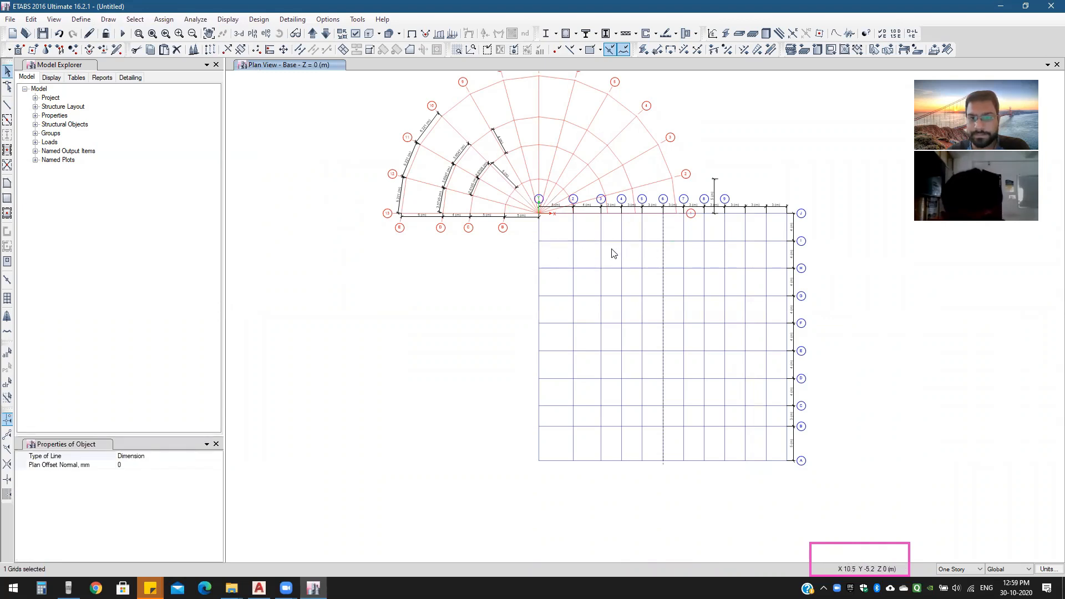
scroll(614, 225, "up", 3)
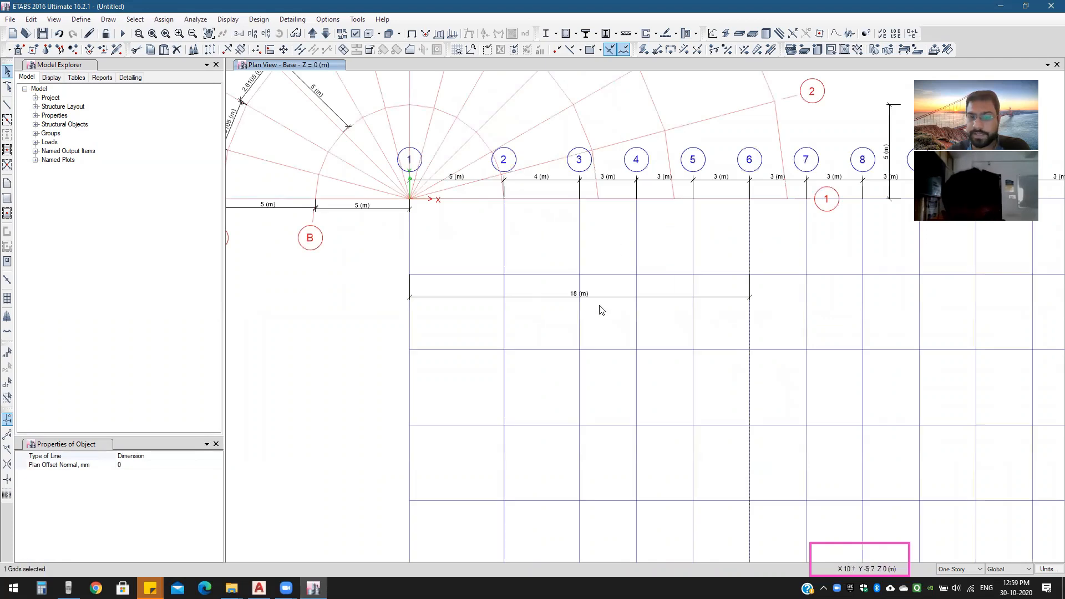
scroll(601, 310, "down", 3)
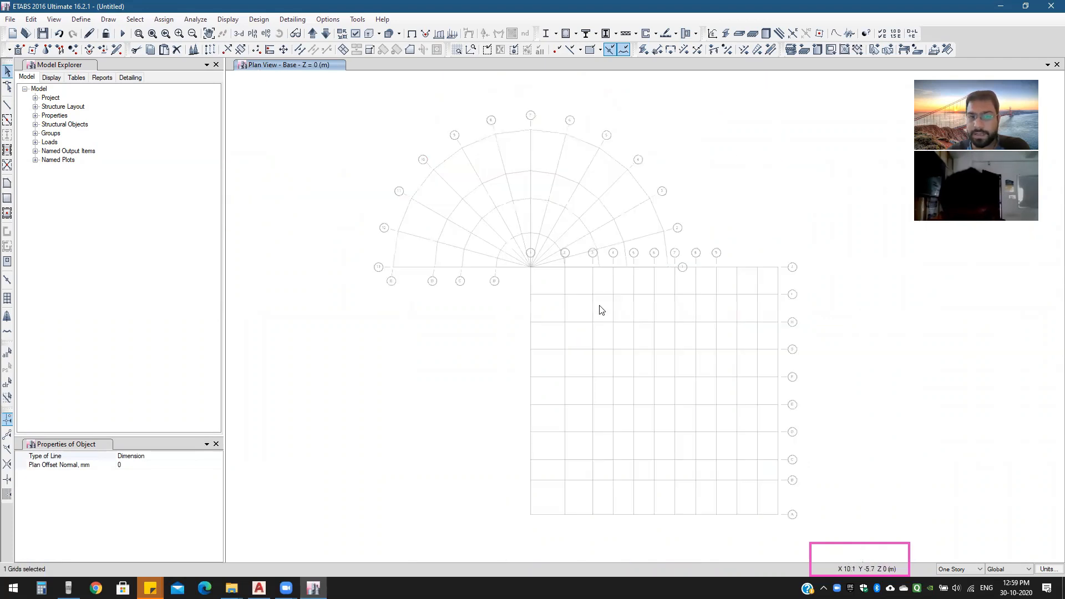
Step: Set the global X origin of grid system G1 to -23 m and apply the grid changes
right_click(523, 321)
left_click(530, 325)
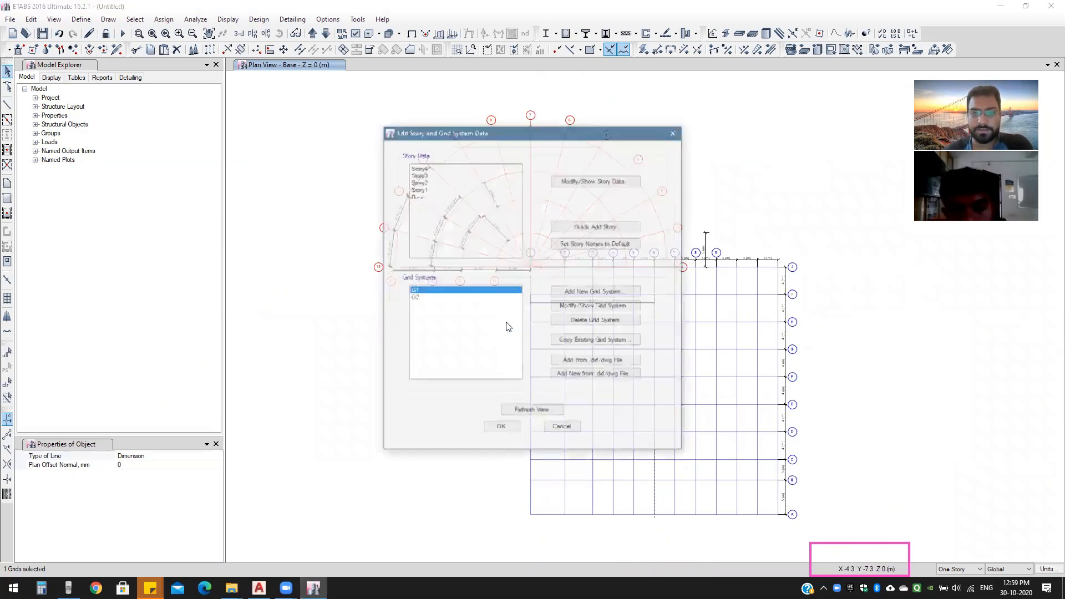
left_click(576, 307)
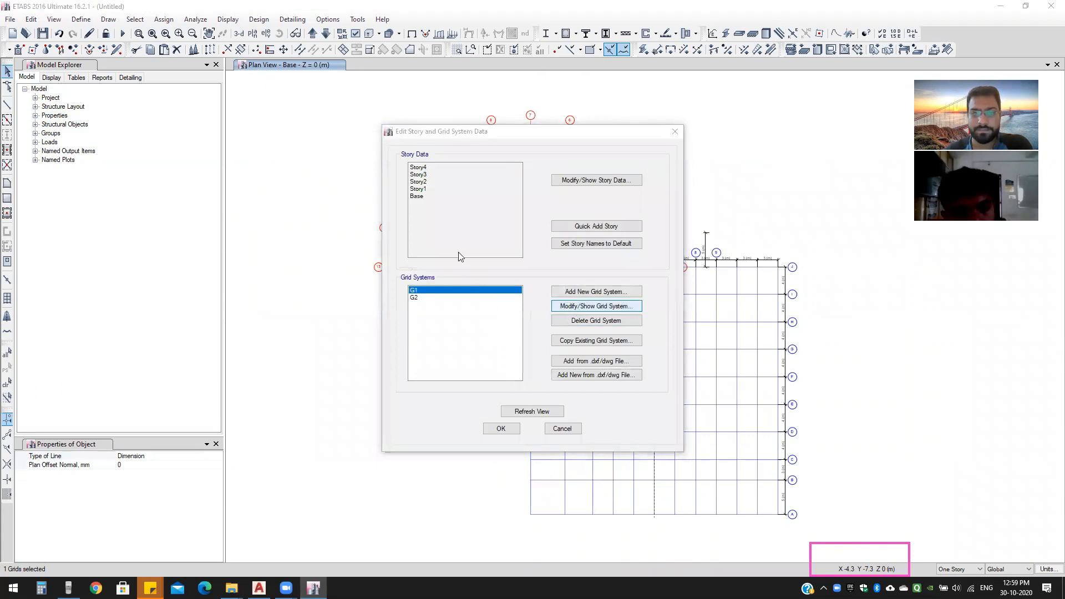
key("Tab")
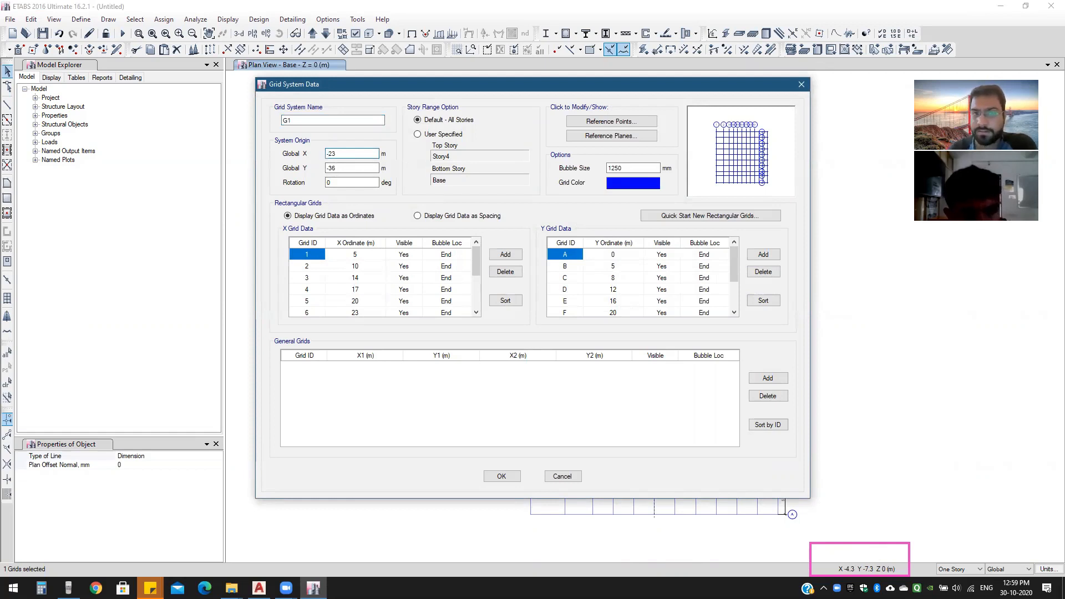
left_click(501, 476)
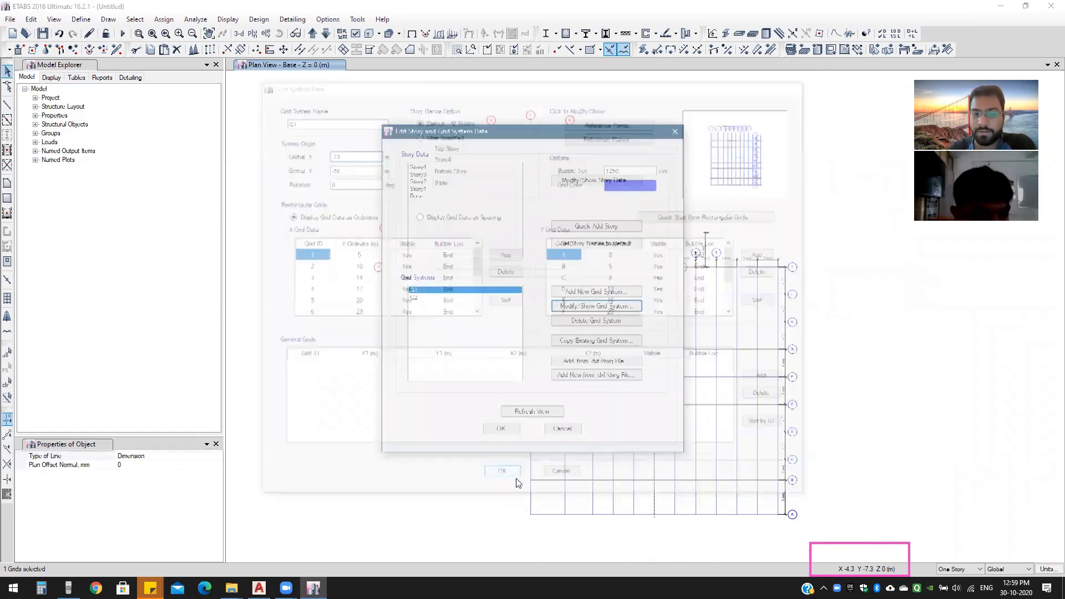
left_click(502, 430)
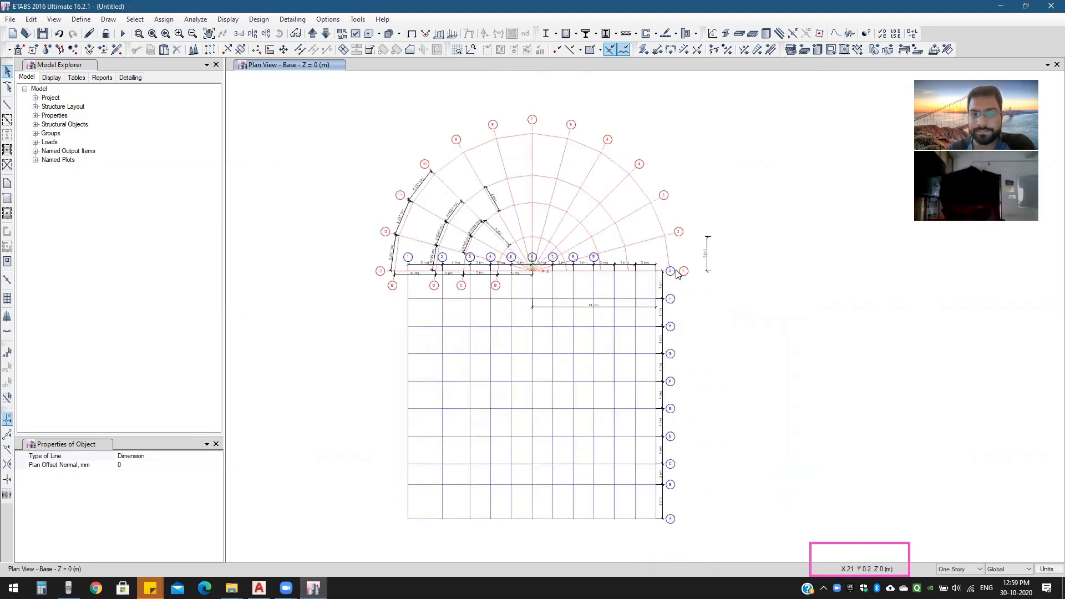
Step: Delete the long dimension line below grid line I and the vertical 5 m dimension line beside the radial grid
scroll(692, 264, "up", 3)
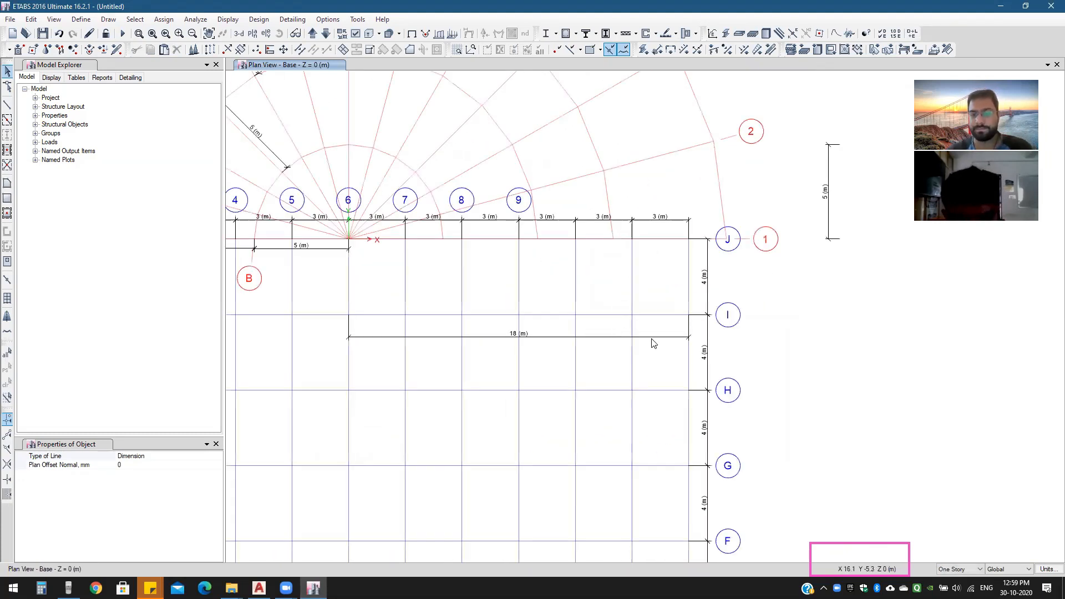
key("Escape")
left_click(651, 336)
key("Delete")
left_click(827, 204)
key("Delete")
Step: Delete the dimension lines along radial line 13 between the radial grid's centre and arc E
middle_click_drag(587, 259, 762, 295)
middle_click_drag(483, 288, 570, 316)
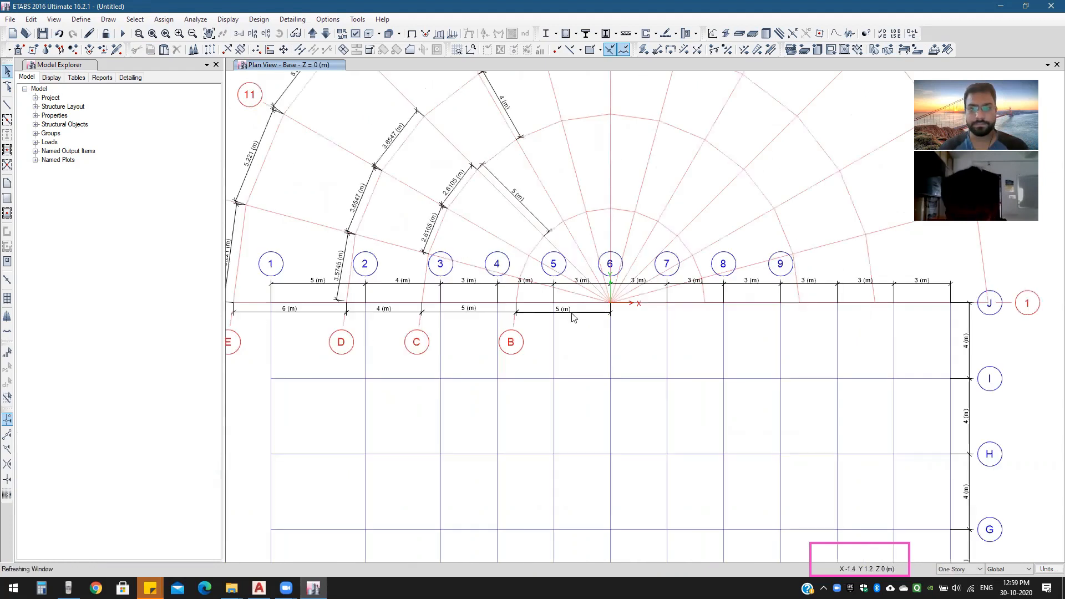
middle_click_drag(478, 319, 549, 321)
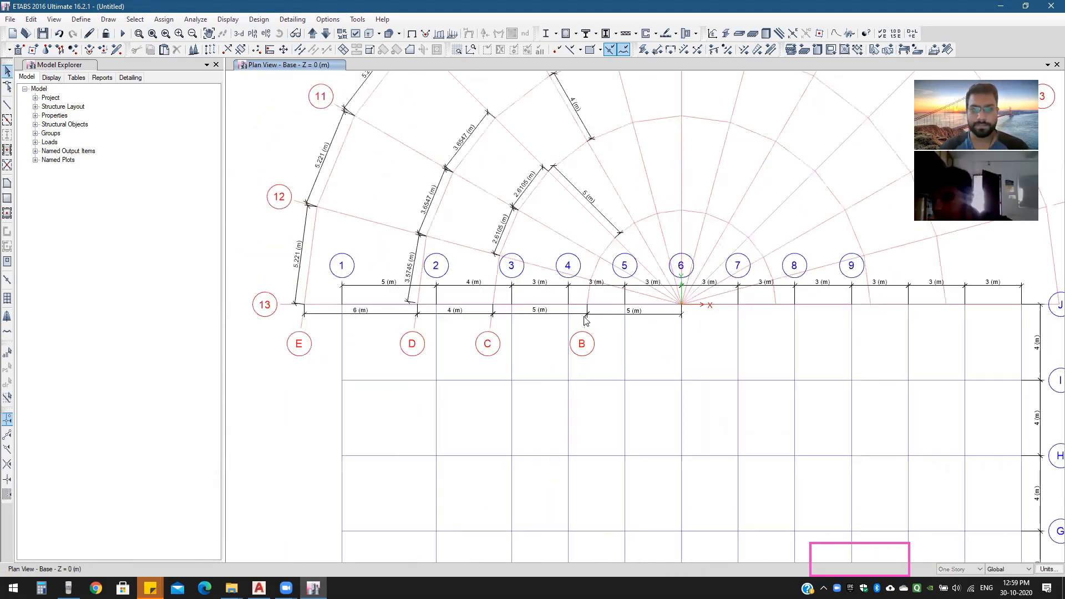
left_click(552, 314)
key("Delete")
left_click(452, 313)
key("Delete")
left_click(319, 316)
key("Delete")
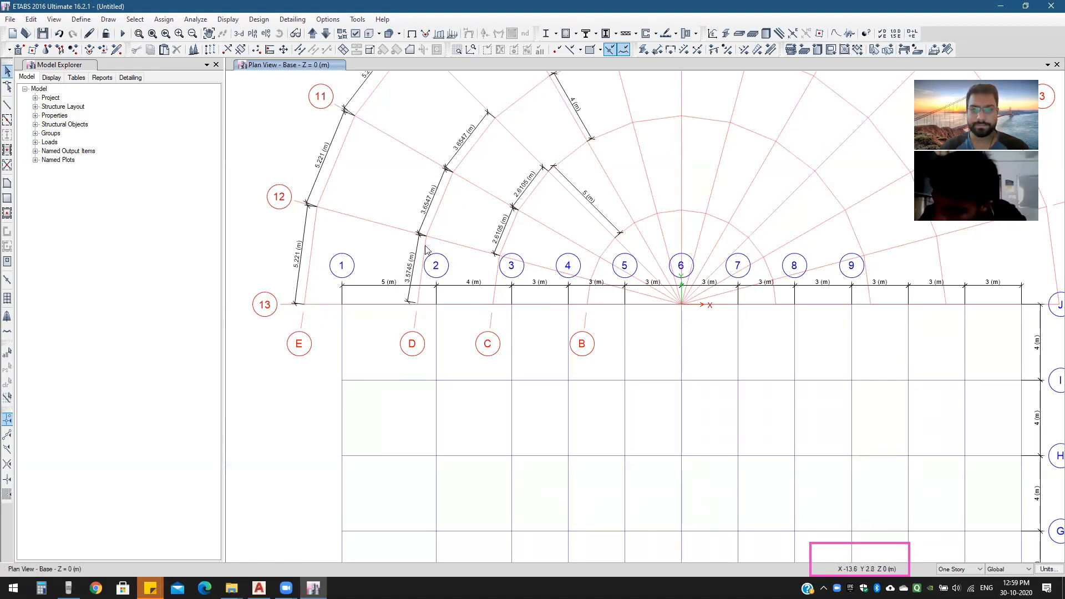
Step: Label the X grid lines of grid system G1 at ordinates 35, 38 and 41 m as 10, 11 and 12
scroll(497, 233, "down", 3)
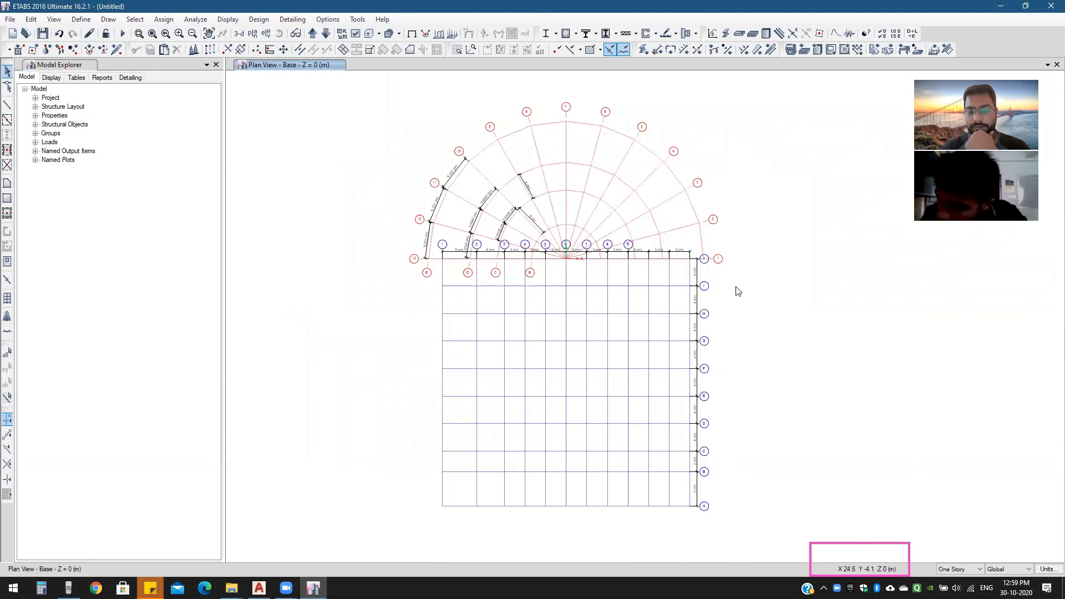
right_click(780, 281)
left_click(785, 287)
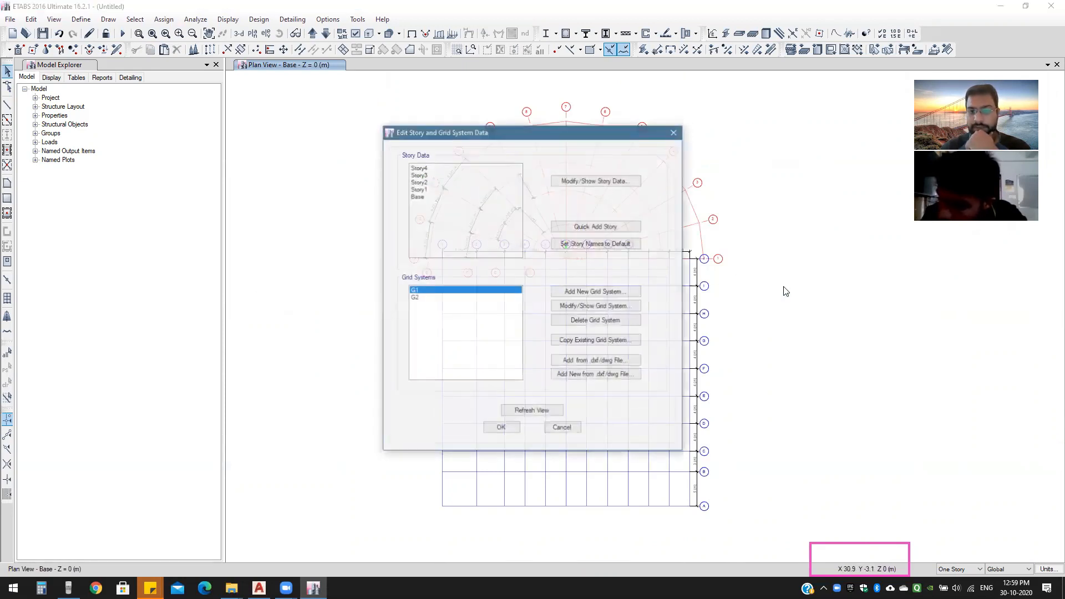
left_click(571, 305)
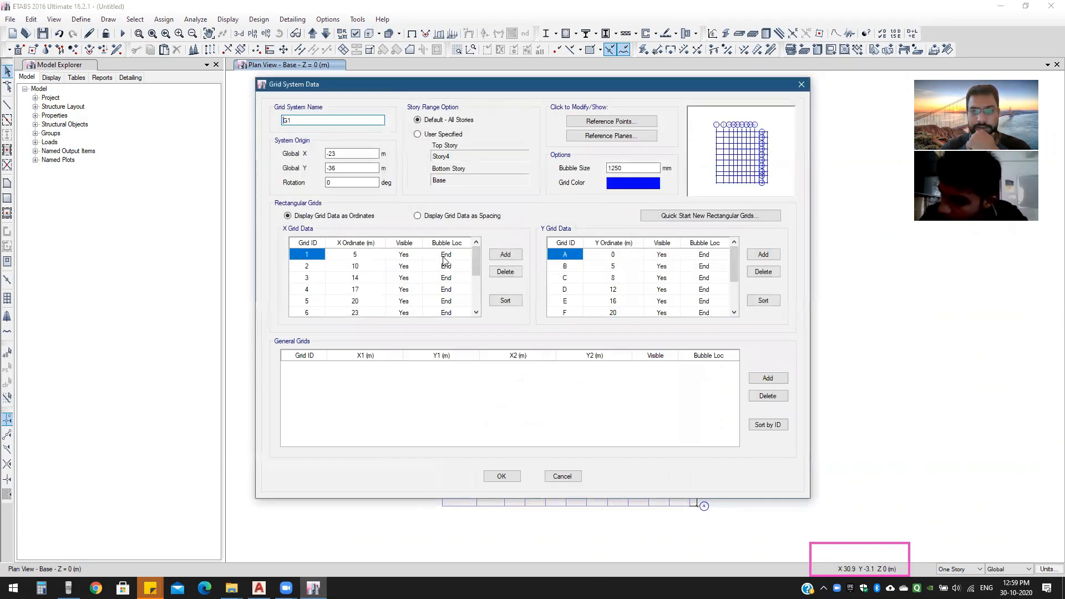
left_click_drag(470, 264, 470, 310)
scroll(472, 271, "down", 1)
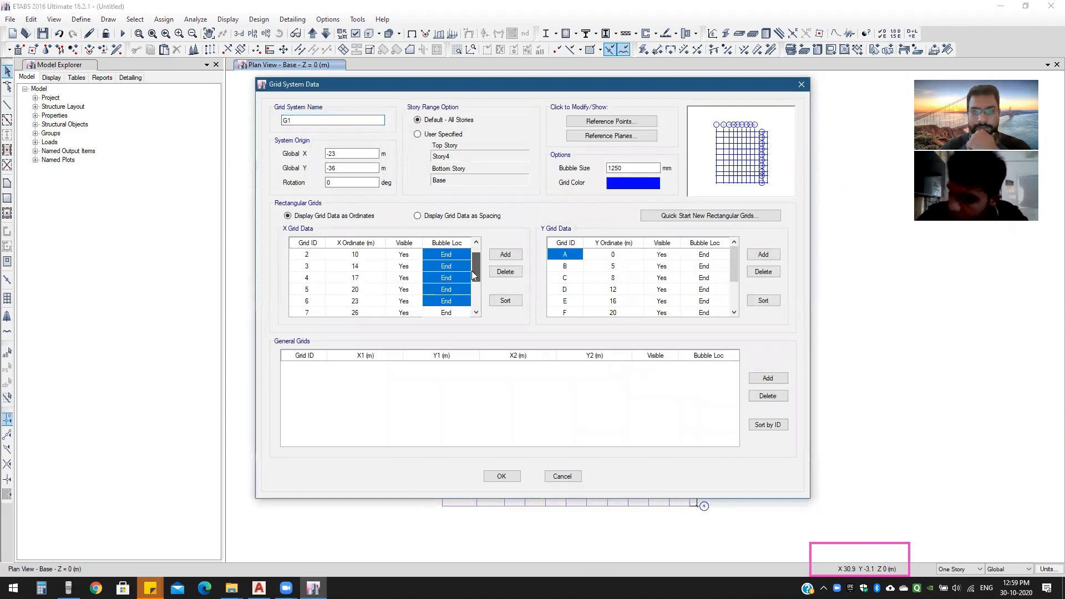
scroll(478, 255, "up", 1)
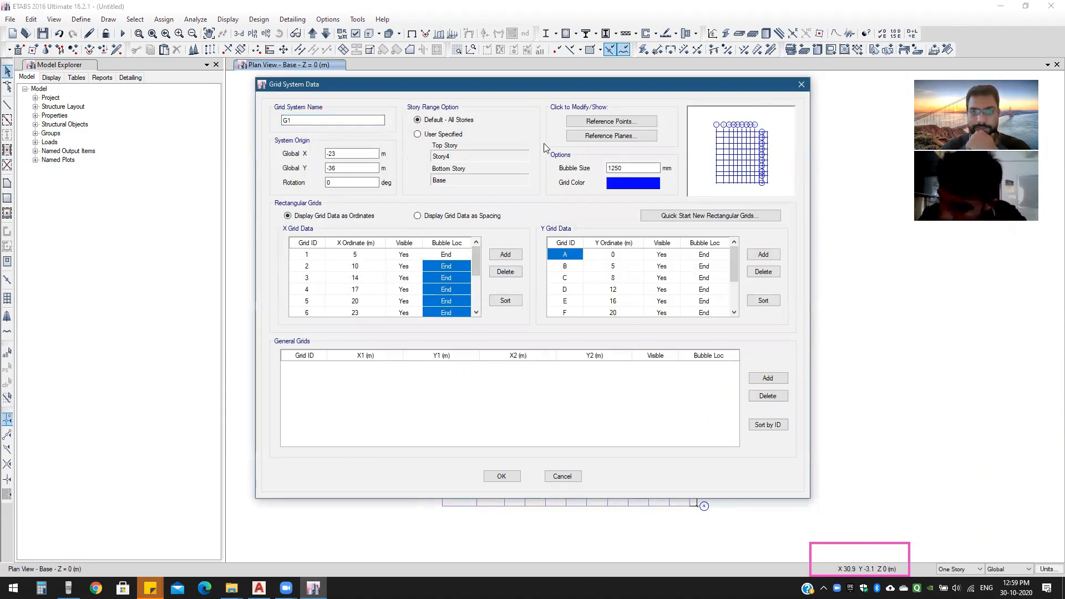
left_click_drag(653, 92, 648, 115)
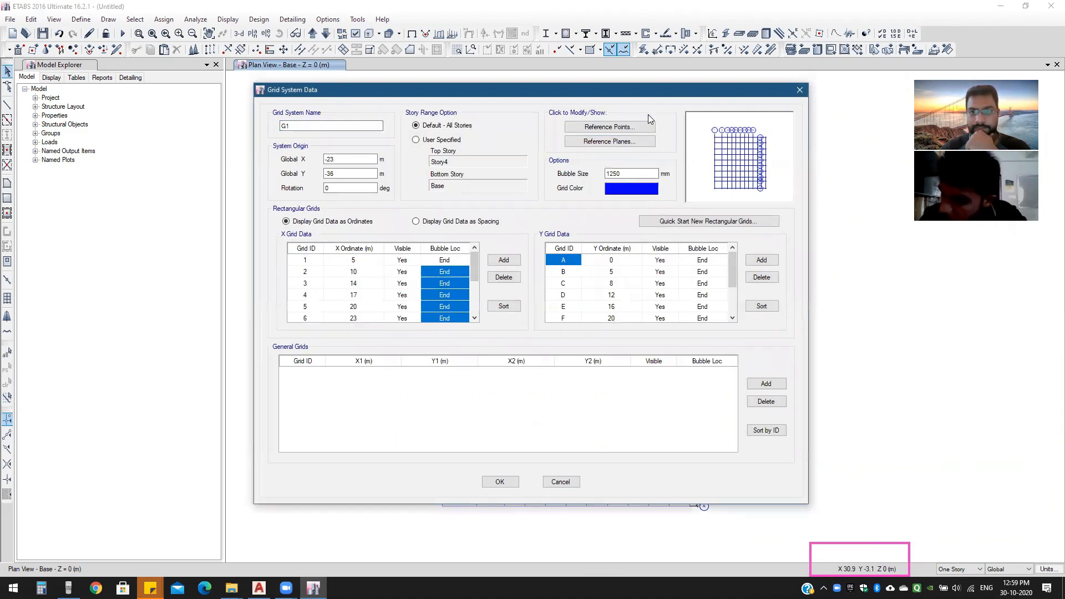
left_click_drag(647, 92, 700, 91)
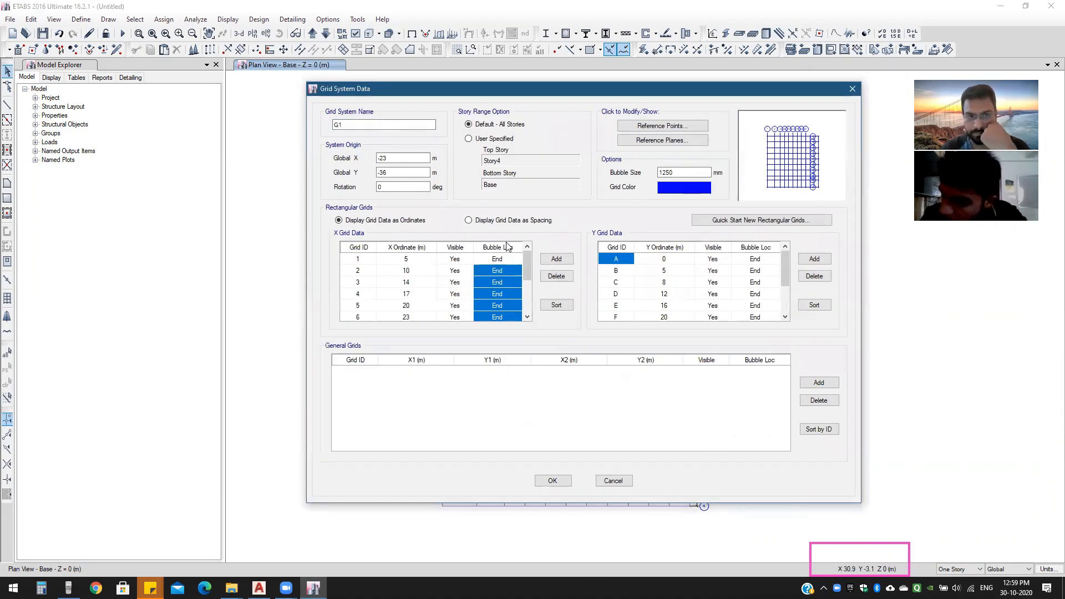
scroll(395, 303, "down", 3)
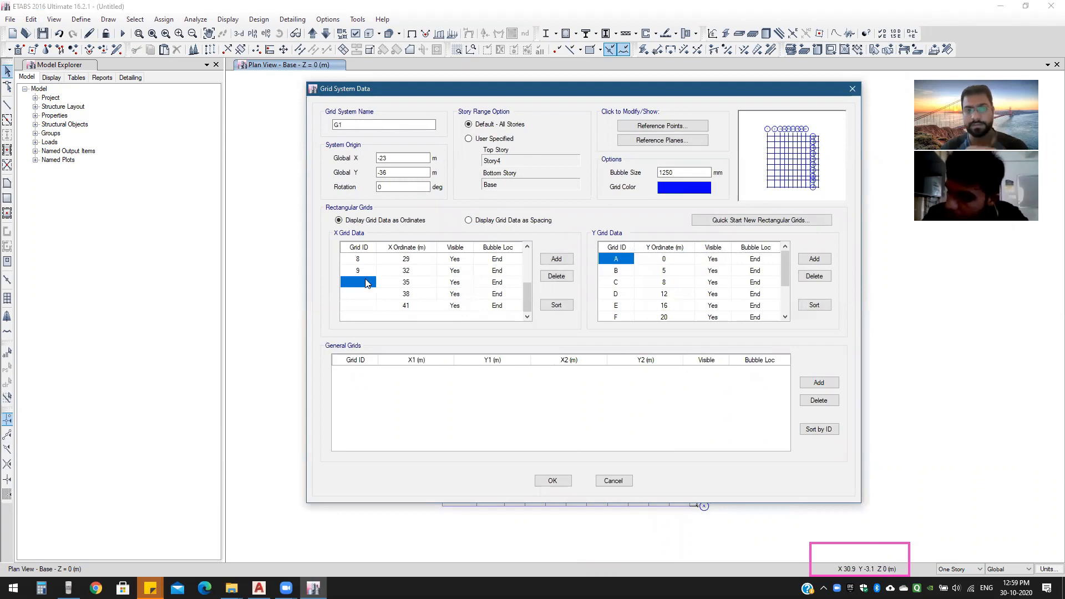
type("10")
left_click(364, 295)
type("11")
left_click(365, 305)
type("12")
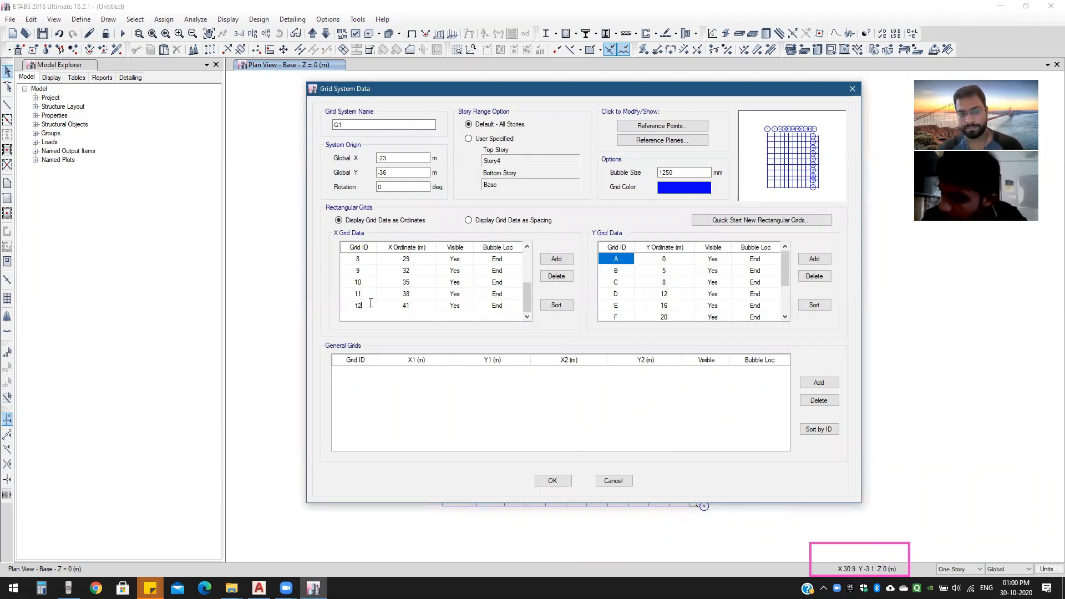
Step: Display G1's grid data as spacing and set the bubble location of X grid lines 1 to 5 to Start
left_click(500, 222)
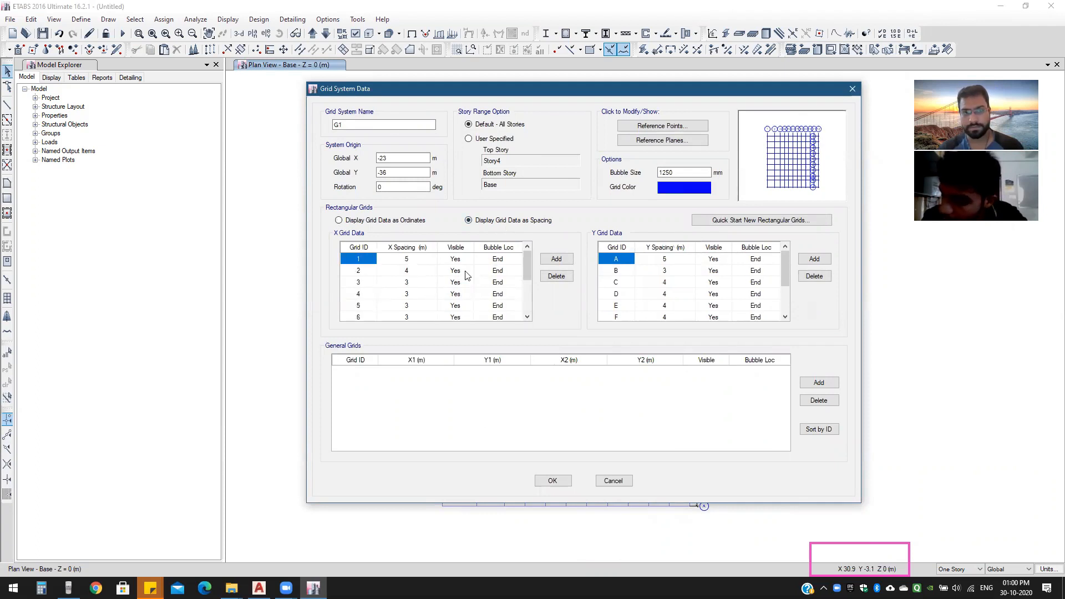
left_click(515, 259)
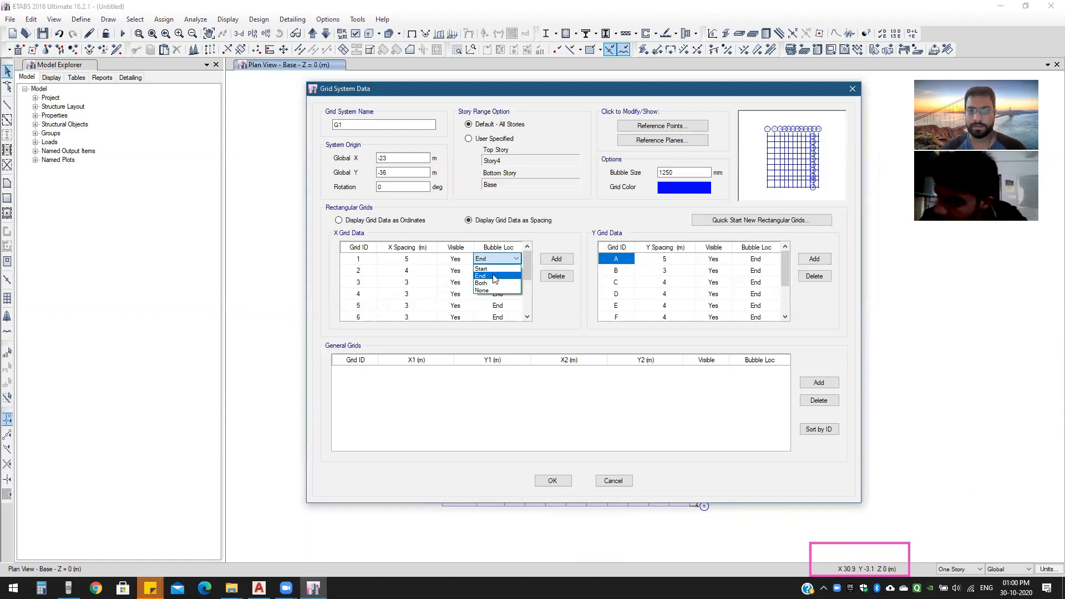
left_click(493, 269)
left_click(519, 270)
left_click(499, 281)
left_click(518, 283)
left_click(518, 283)
left_click(482, 293)
left_click(516, 294)
left_click(516, 294)
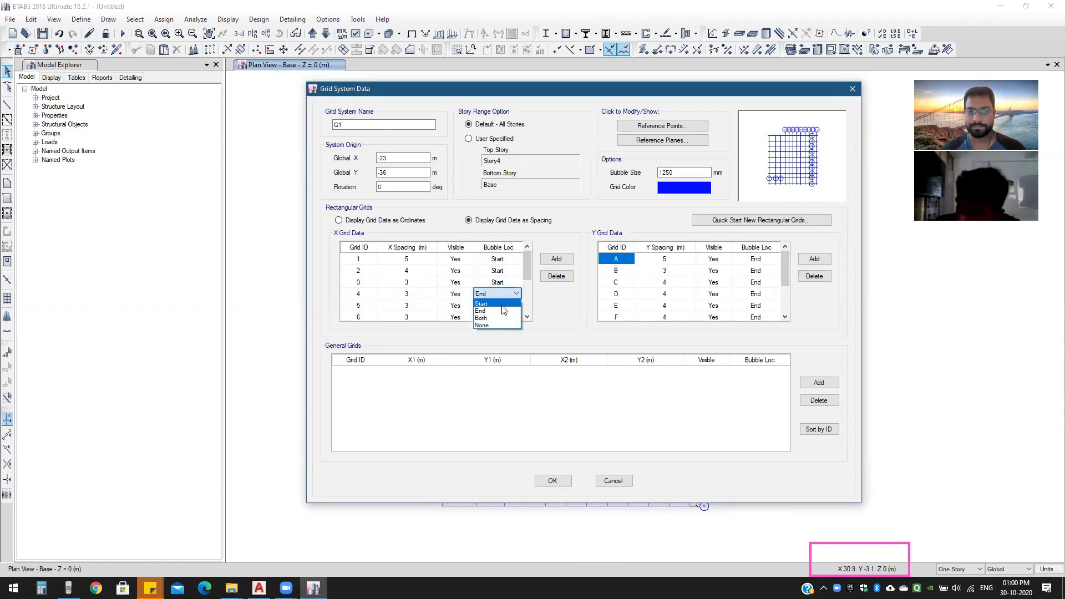
left_click(481, 303)
left_click(516, 306)
left_click(481, 315)
Step: Set the bubble location of G1's X grid lines 6 to 9 to Start
scroll(527, 287, "down", 1)
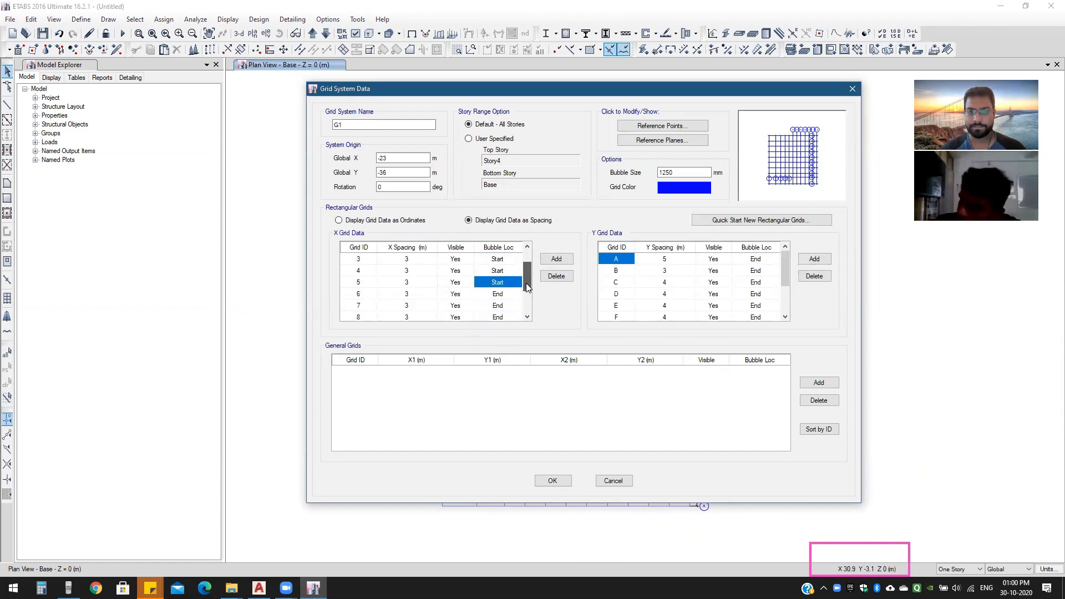
left_click(519, 284)
left_click(514, 293)
left_click(515, 294)
left_click(507, 303)
left_click_drag(526, 280, 526, 292)
left_click(516, 283)
left_click(516, 283)
left_click(510, 292)
left_click(515, 294)
left_click(516, 294)
left_click(500, 303)
left_click(516, 306)
left_click(516, 305)
left_click(497, 315)
Step: Set the bubble location of G1's X grid lines 10 to 12 to Start and apply the grid changes
left_click_drag(526, 294, 526, 303)
left_click(515, 284)
left_click(515, 283)
left_click(505, 292)
left_click(510, 292)
left_click(515, 294)
left_click(497, 304)
left_click(507, 305)
left_click(515, 306)
left_click(497, 315)
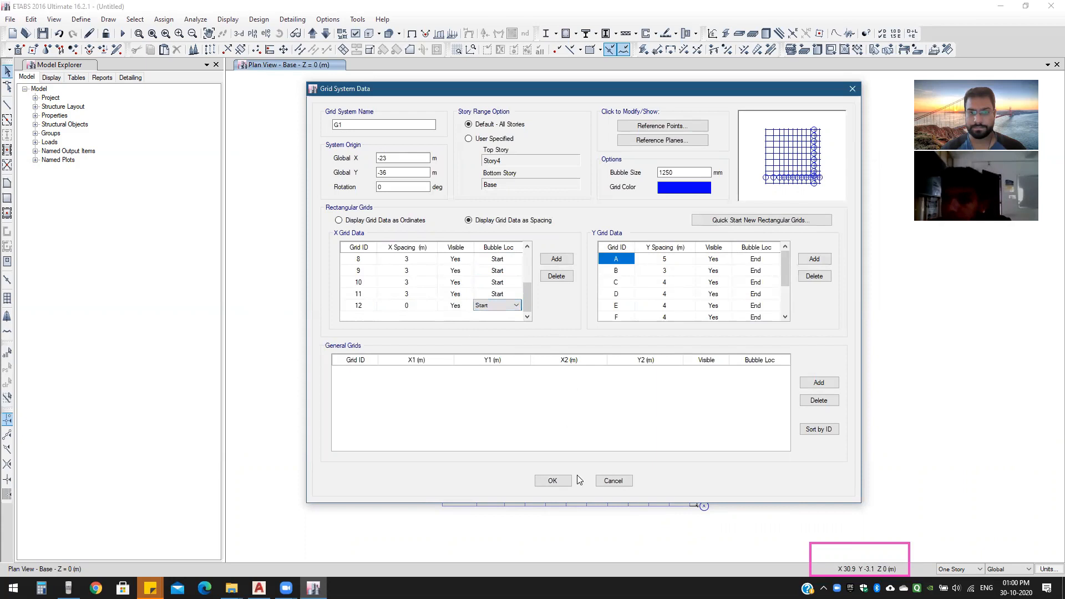
left_click(552, 481)
left_click(498, 429)
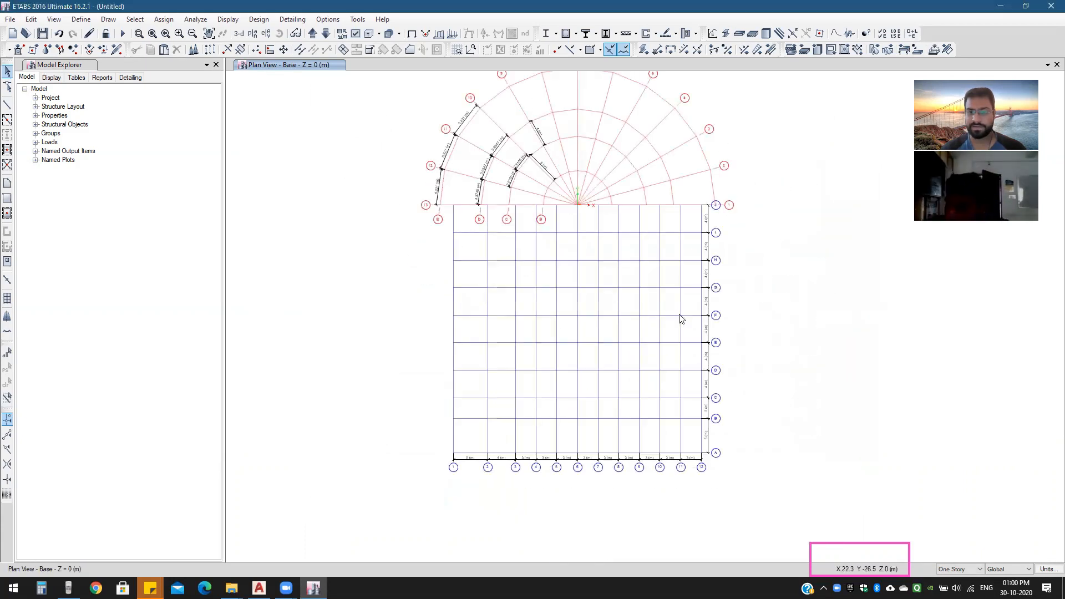
scroll(573, 200, "up", 5)
scroll(601, 266, "down", 8)
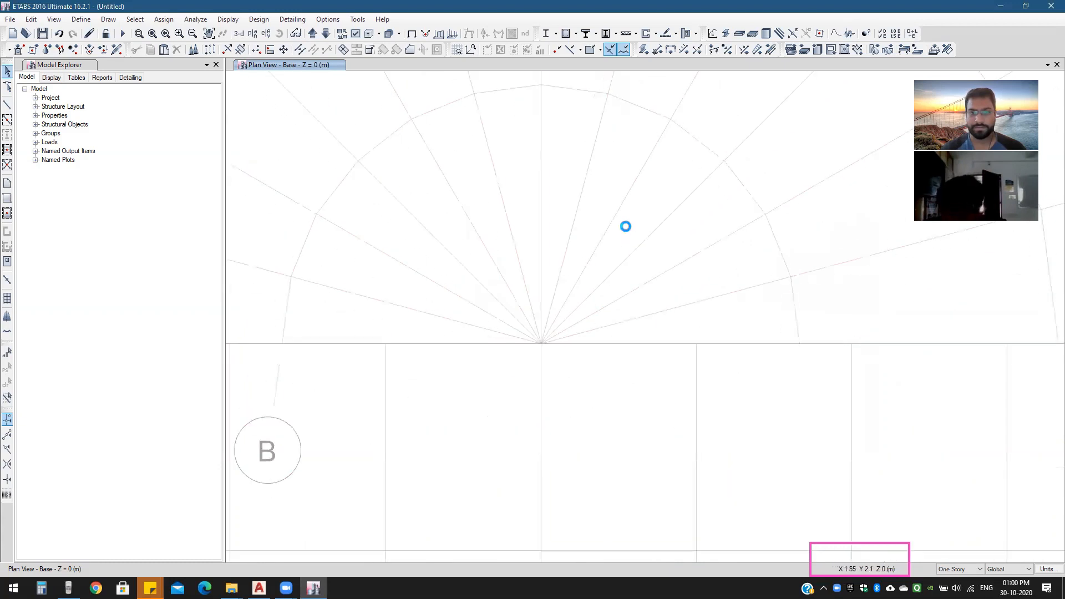
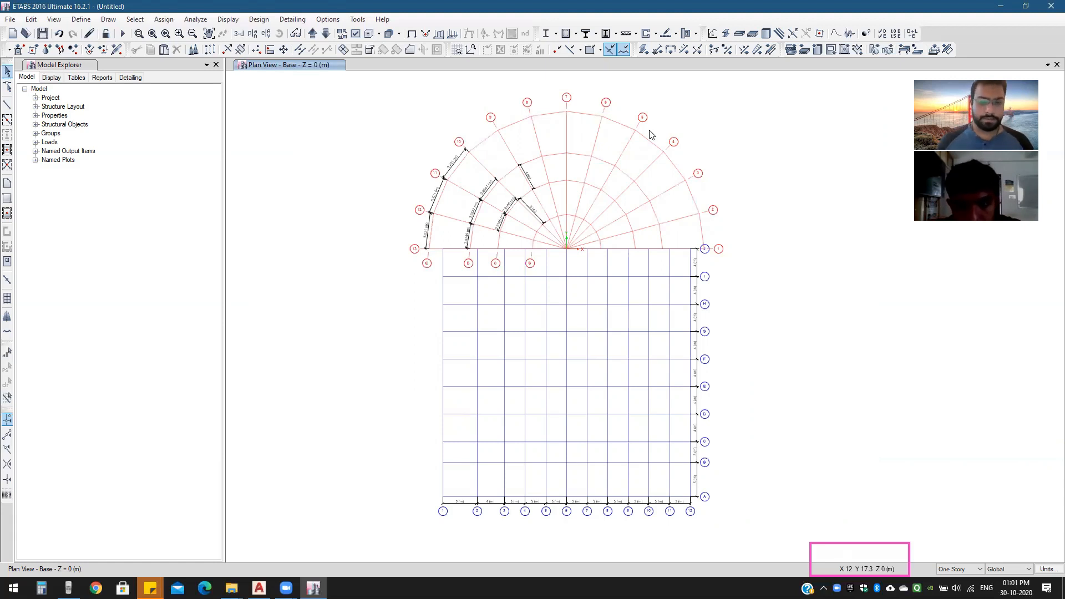
Step: Place a screen text annotation beside the radial grid reading "all grids in one layer"
left_click(286, 588)
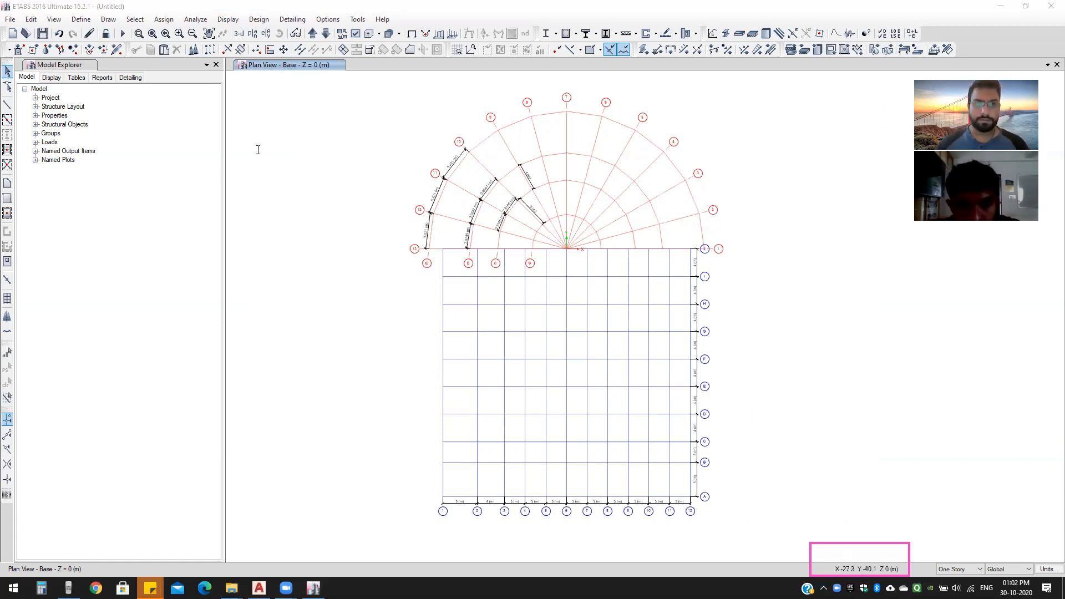
left_click(315, 222)
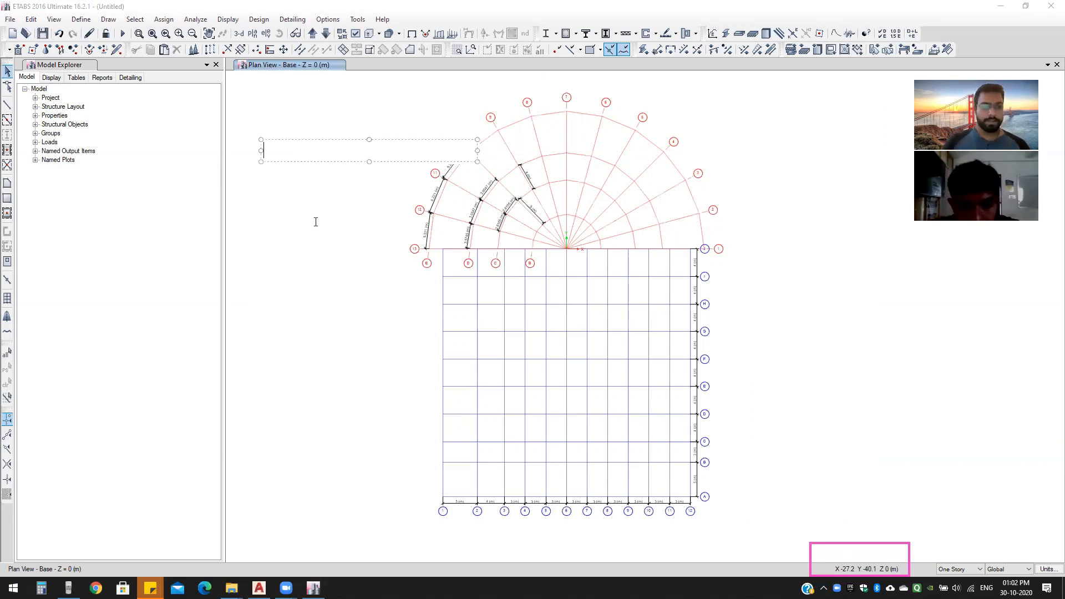
type("all grid")
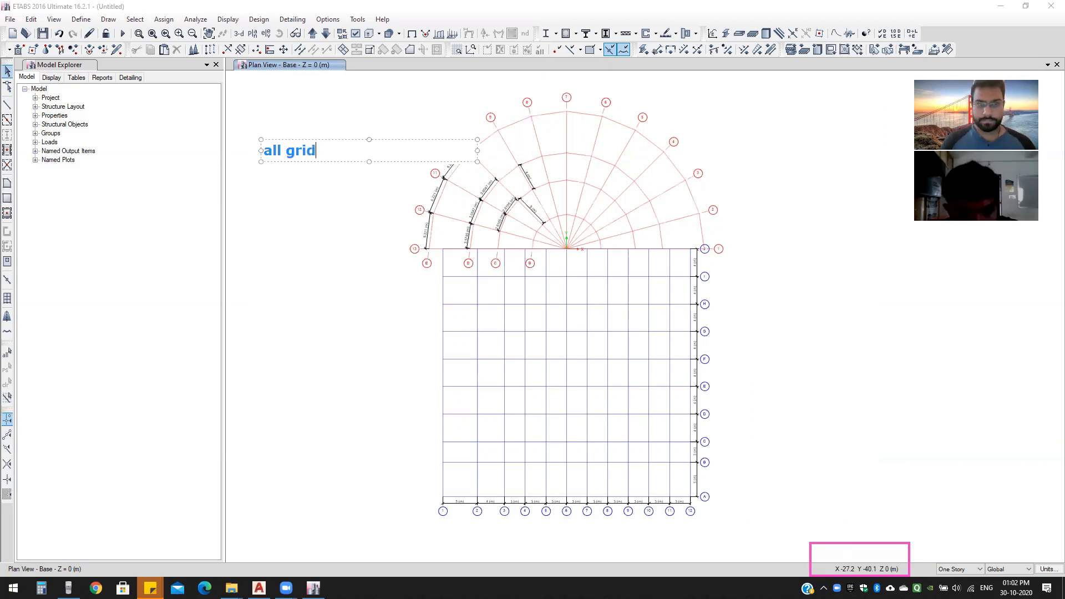
type("s i")
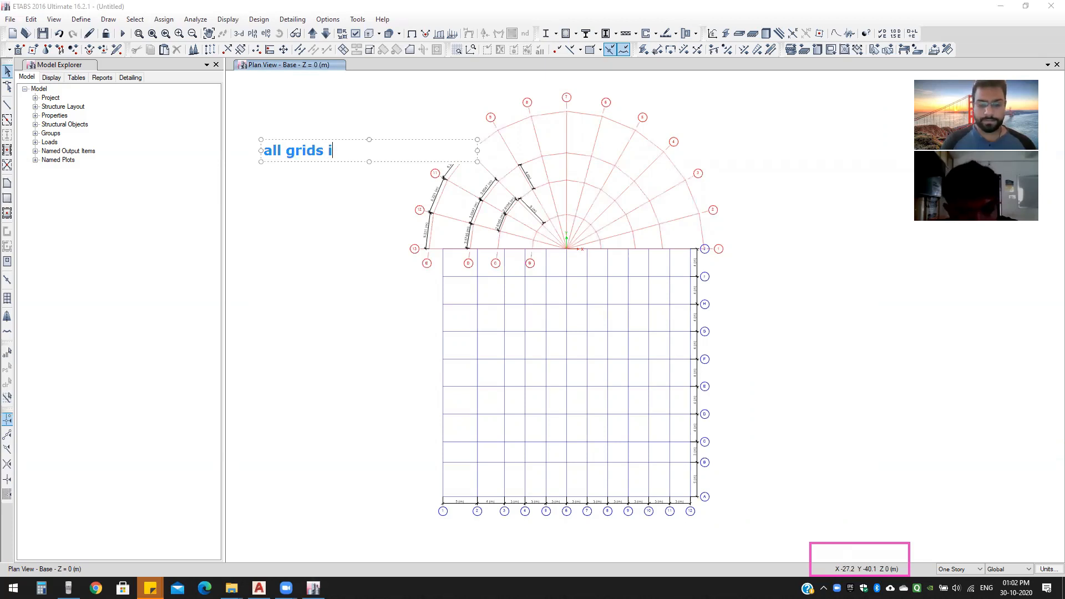
type("n one layer")
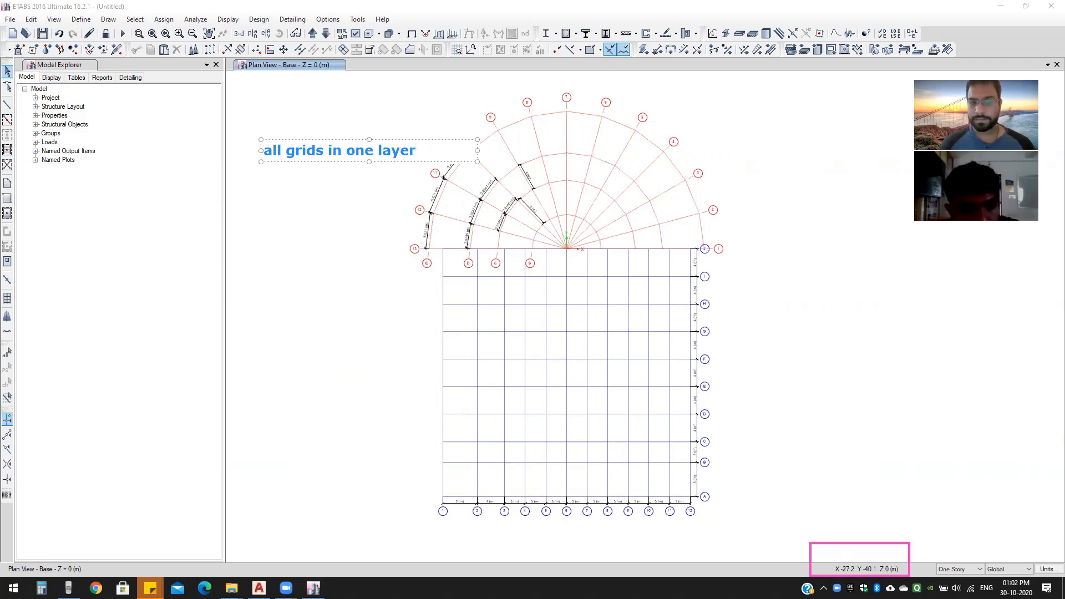
Step: Number the annotation's line by inserting "1." before "all grids in one layer"
key("Left")
key("Left")
key("Left")
key("Left")
key("Left")
key("Left")
key("Left")
key("Left")
key("Left")
key("Left")
key("Left")
key("Left")
key("Left")
key("Left")
key("Left")
key("Left")
key("Left")
key("Left")
key("Left")
key("Left")
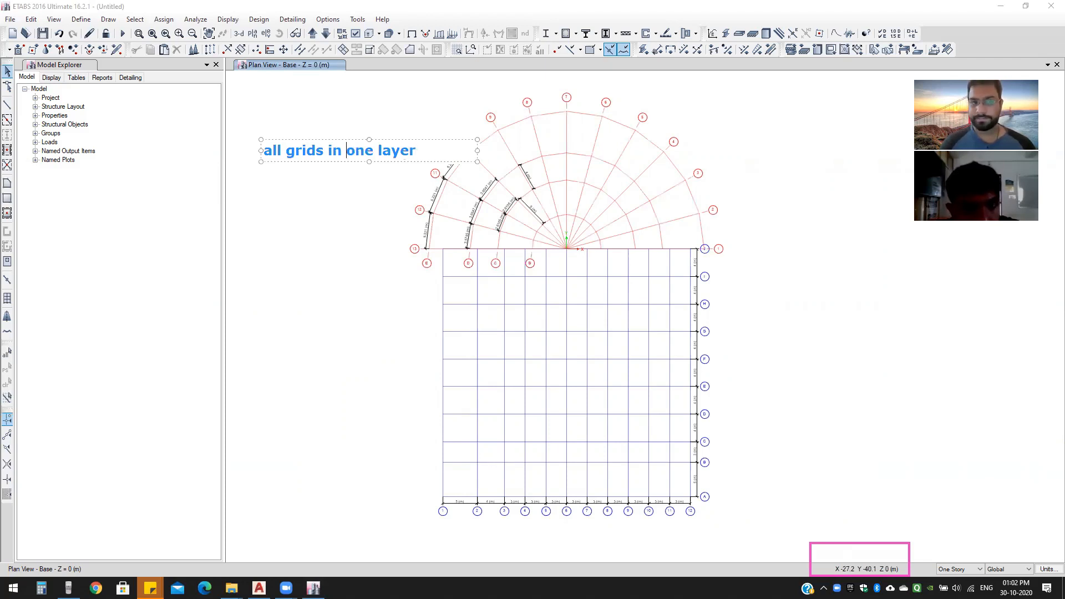
type("1.")
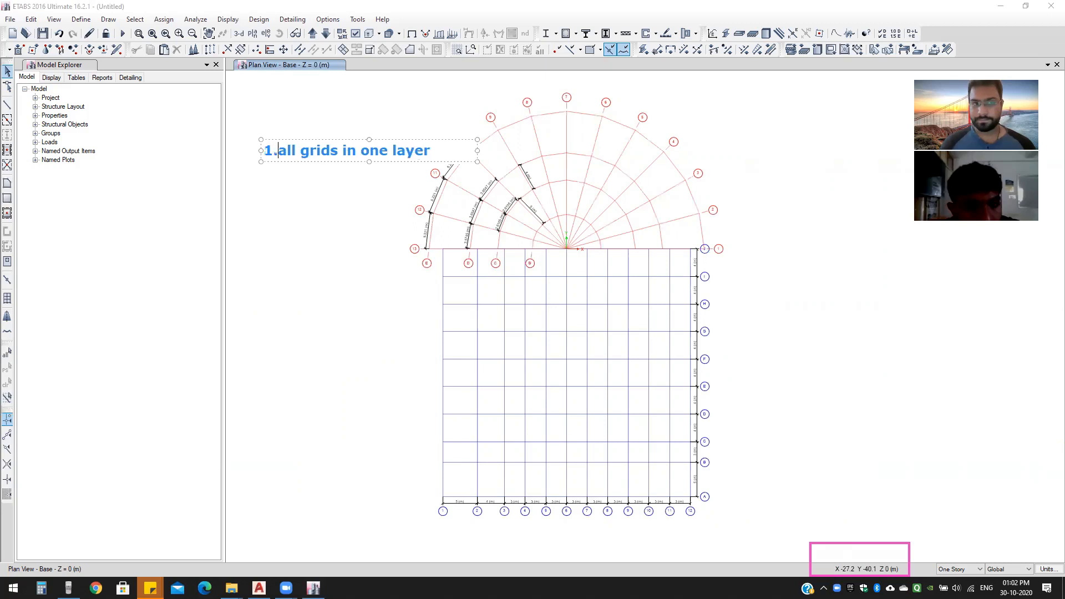
Step: Add a second line "2.gird line file seprate" to the annotation and start a third line with "3."
key("Right")
key("Right")
key("Right")
key("Right")
key("Right")
key("Right")
key("Return")
type("2.")
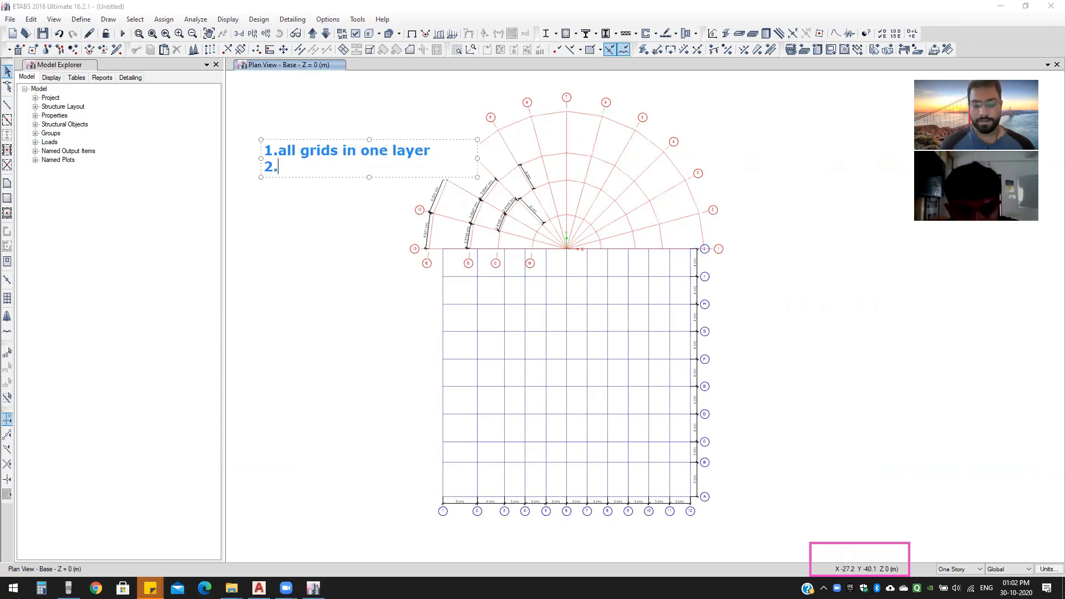
type("girs")
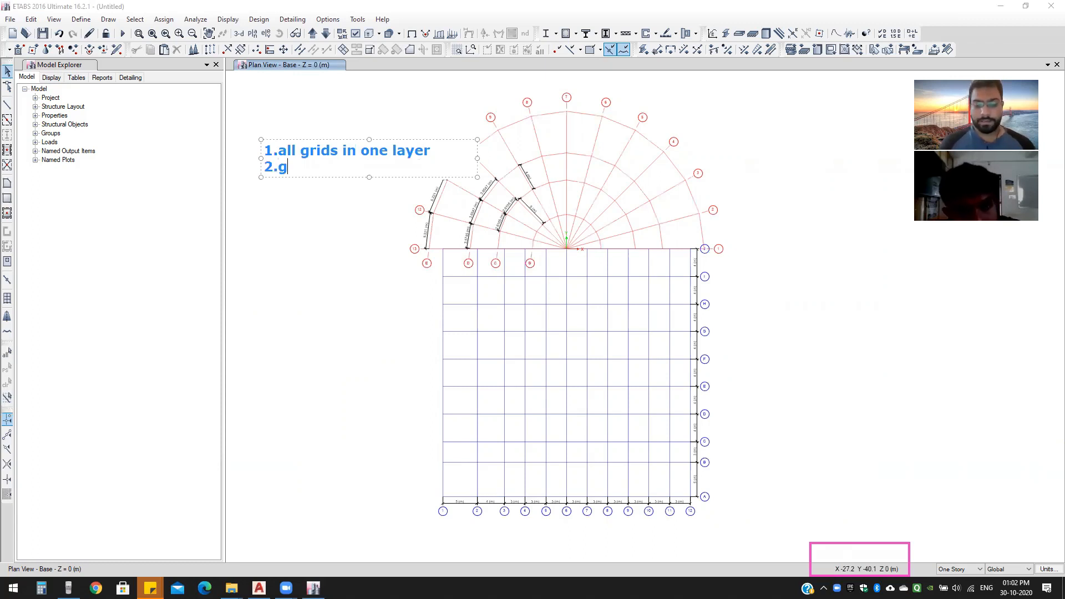
key("BackSpace")
key("BackSpace")
type("d line ")
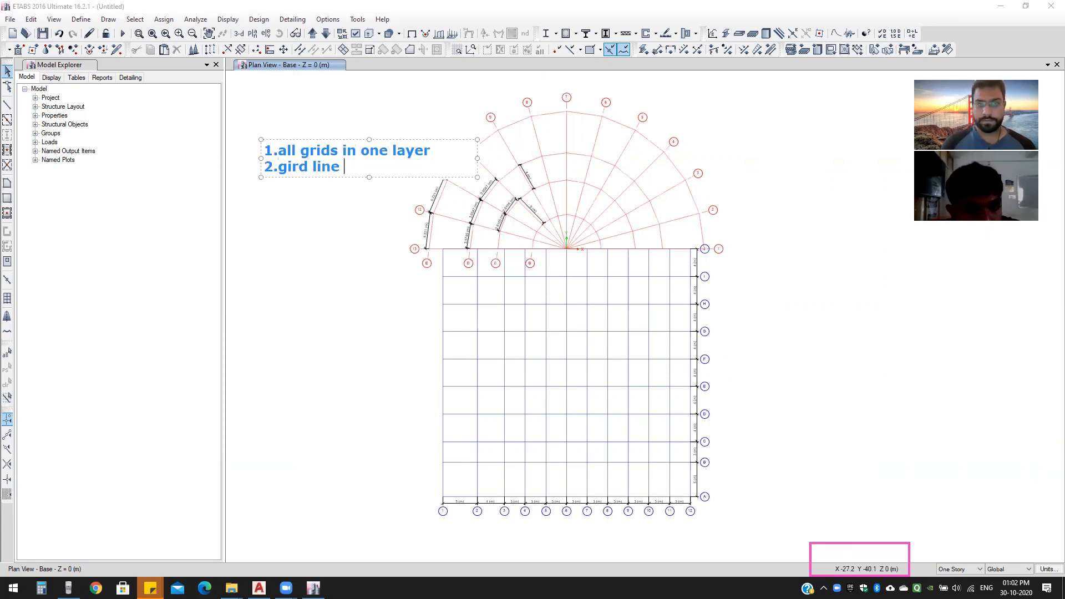
type("file ")
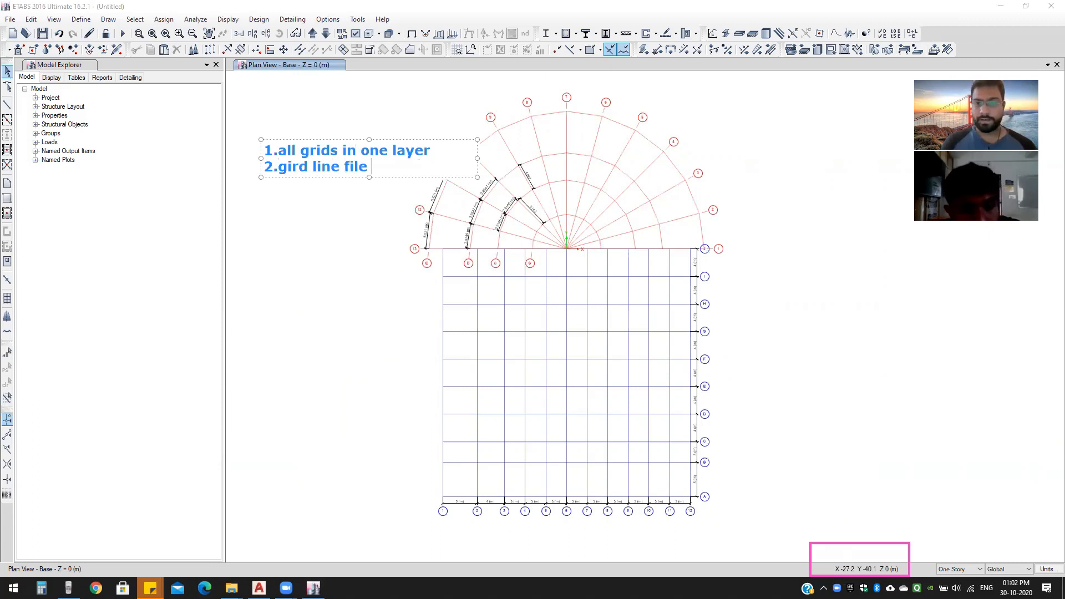
type("sap")
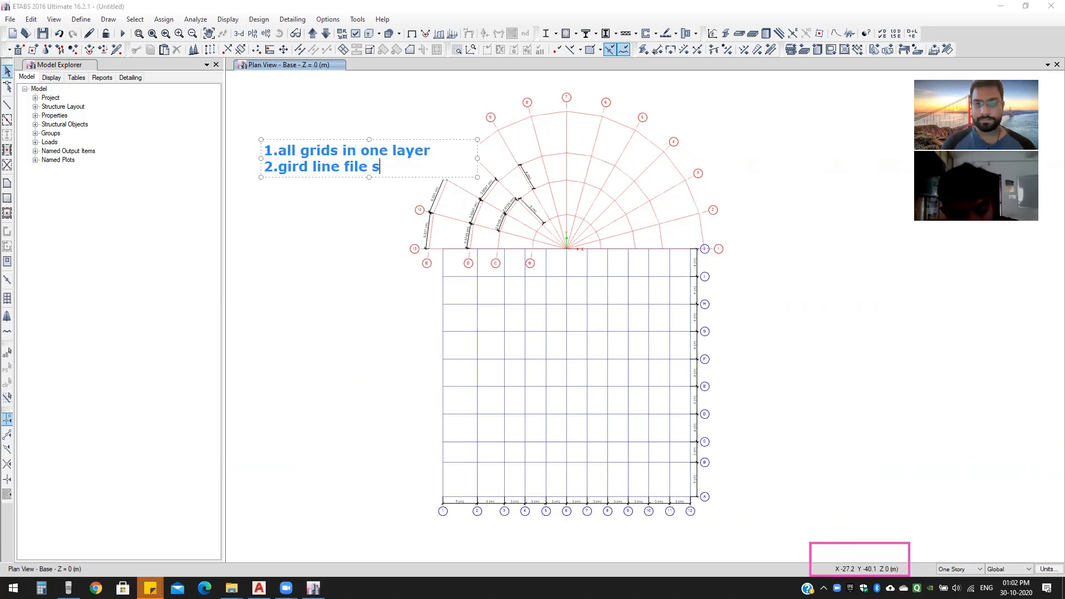
key("BackSpace")
key("BackSpace")
type("eprate")
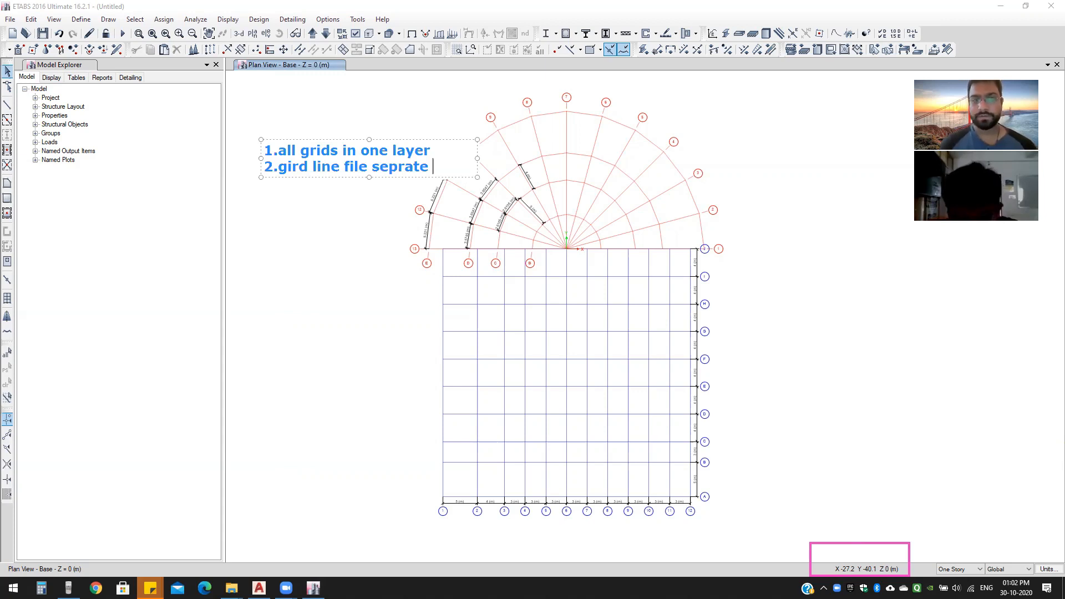
key("Return")
type("3.")
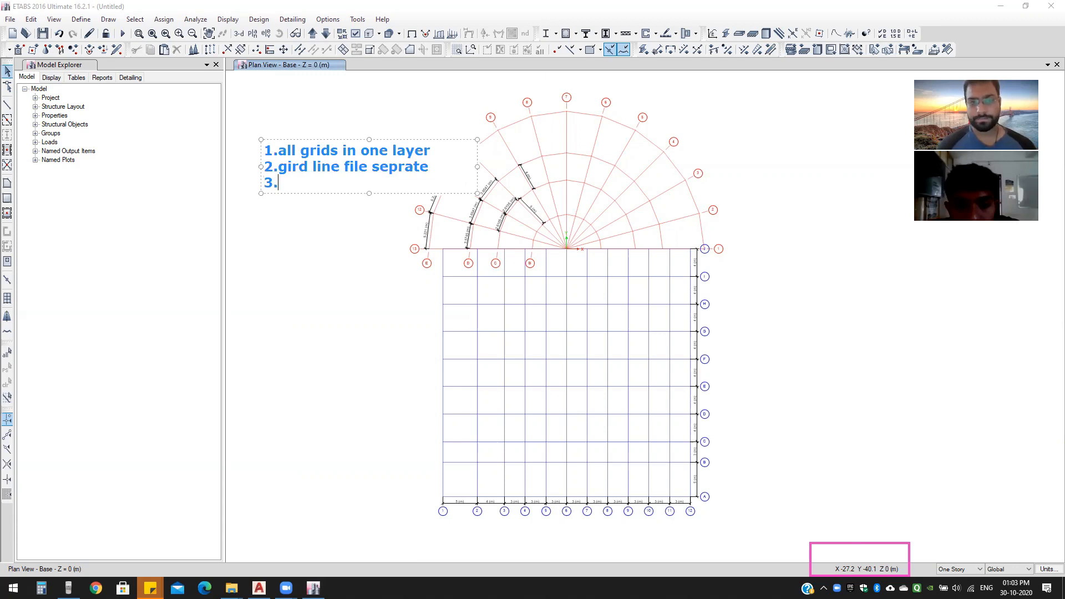
Step: Insert the heading "when girds line import frm autocad software." above the annotation's numbered list, followed by a blank line
key("Up")
key("Up")
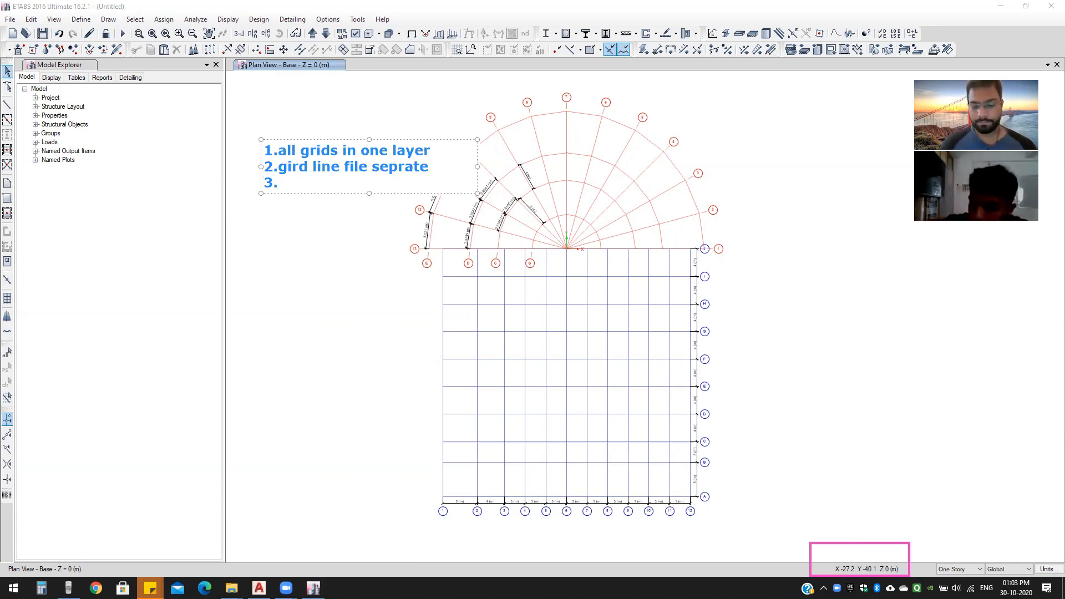
key("Return")
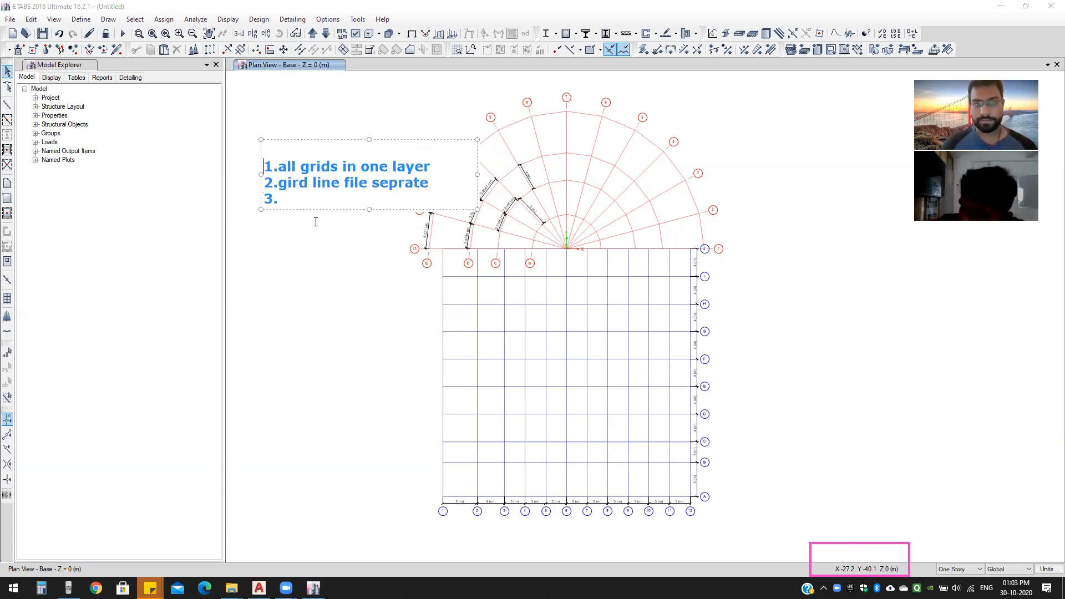
key("Right")
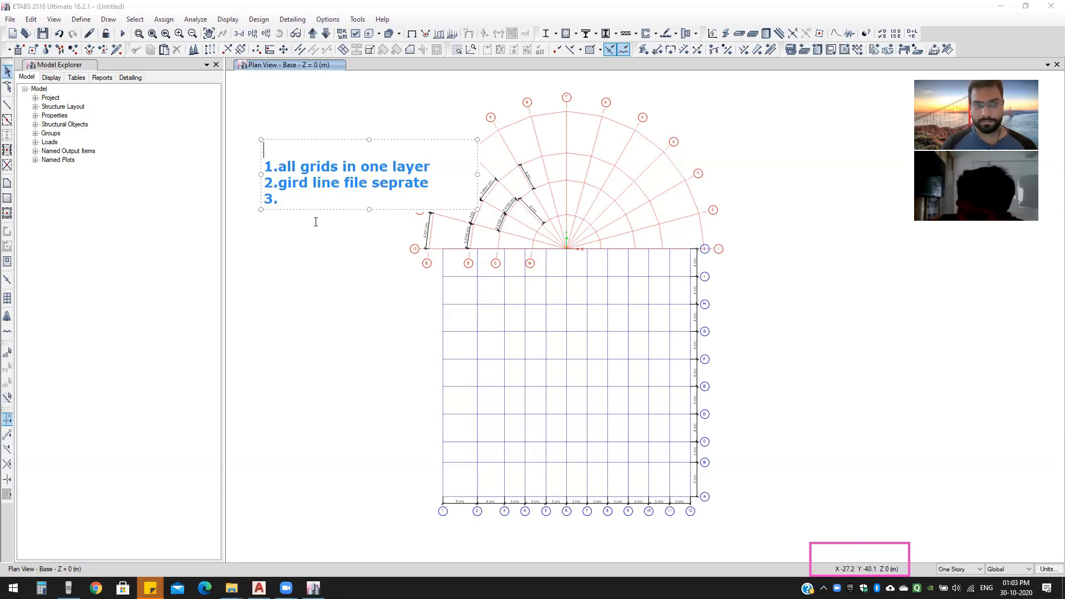
type("whe ")
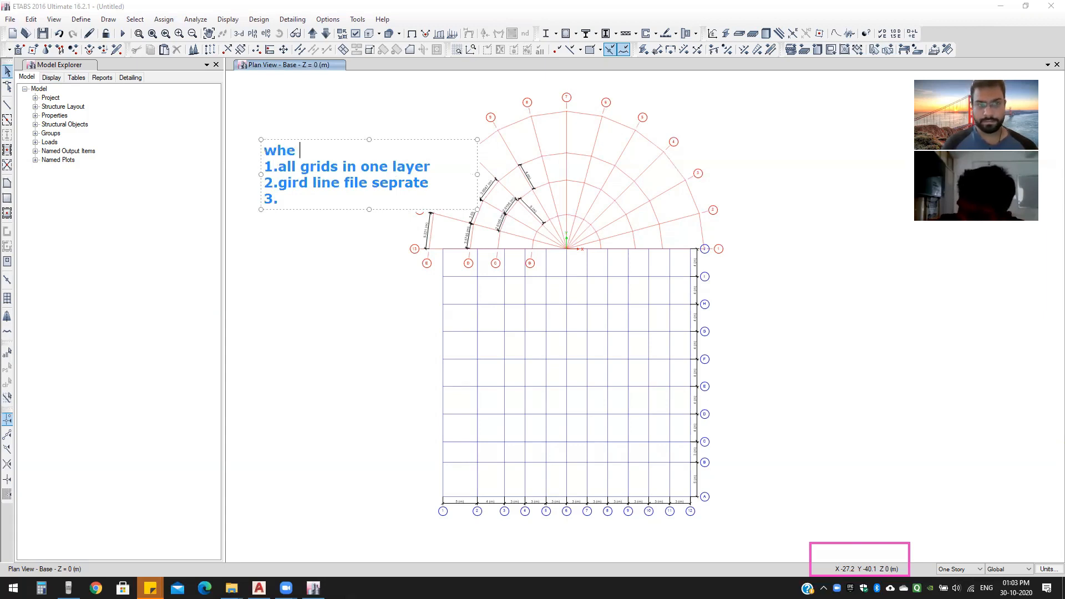
type("n girs")
key("BackSpace")
type("ds ")
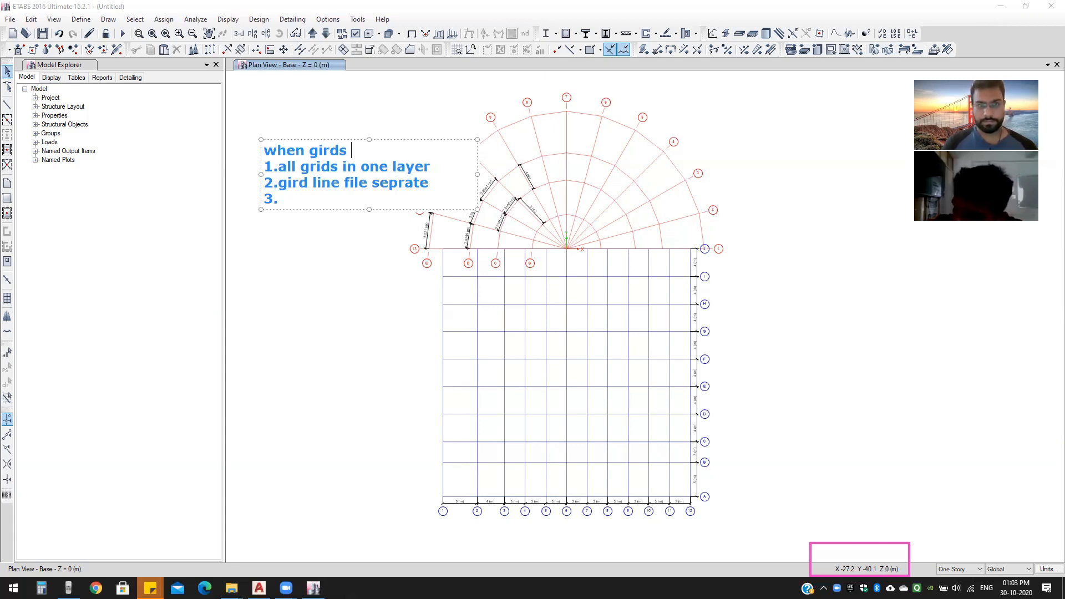
type("line")
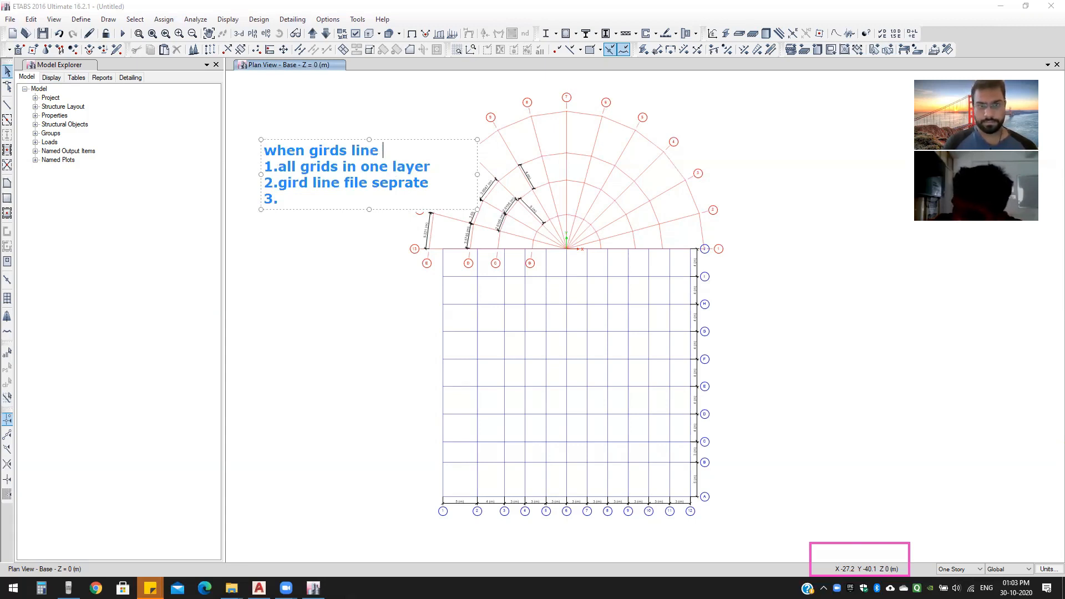
type(" import frm autocad software")
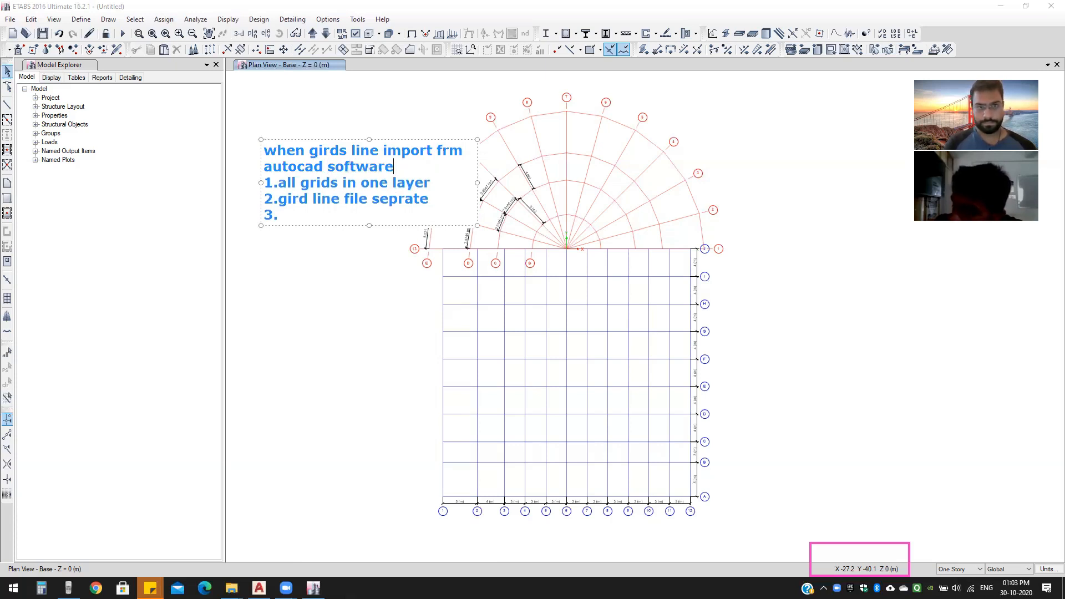
type(".")
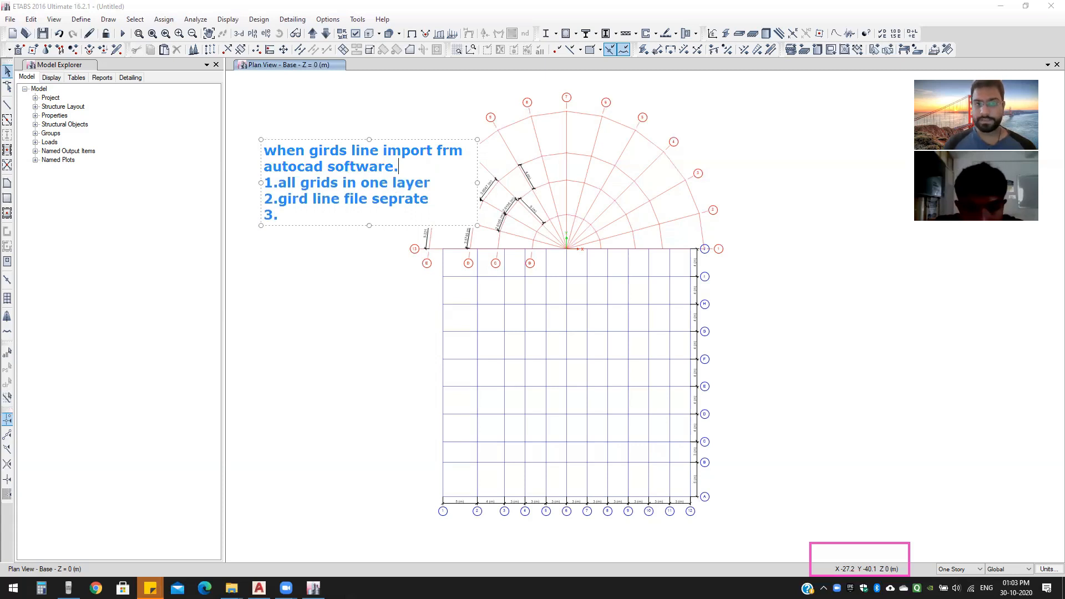
key("Return")
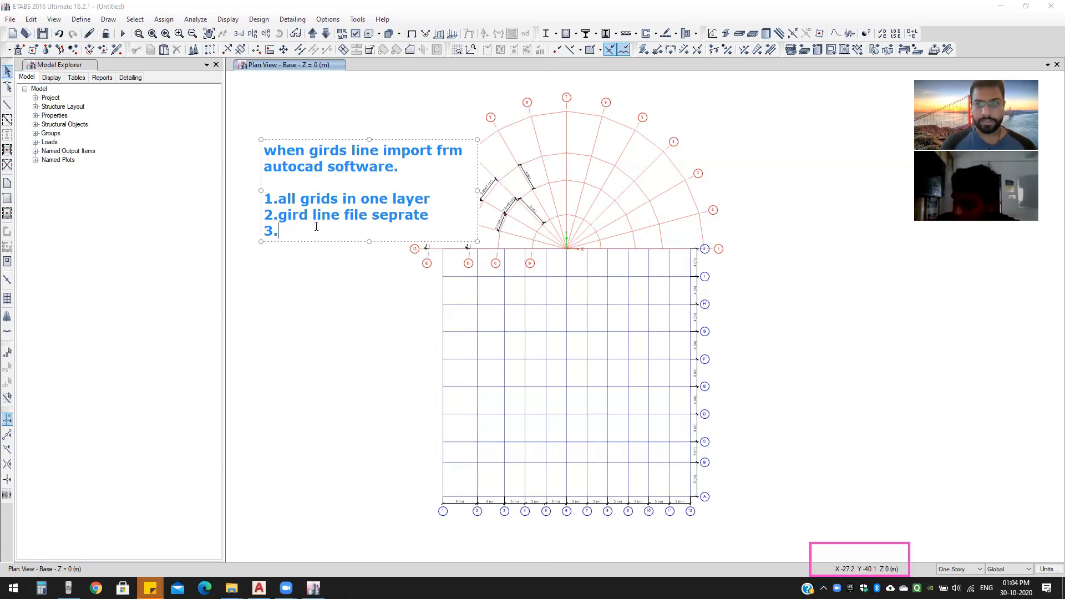
Step: Fill in the annotation's third point with "use dxf file in etabs"
type("us")
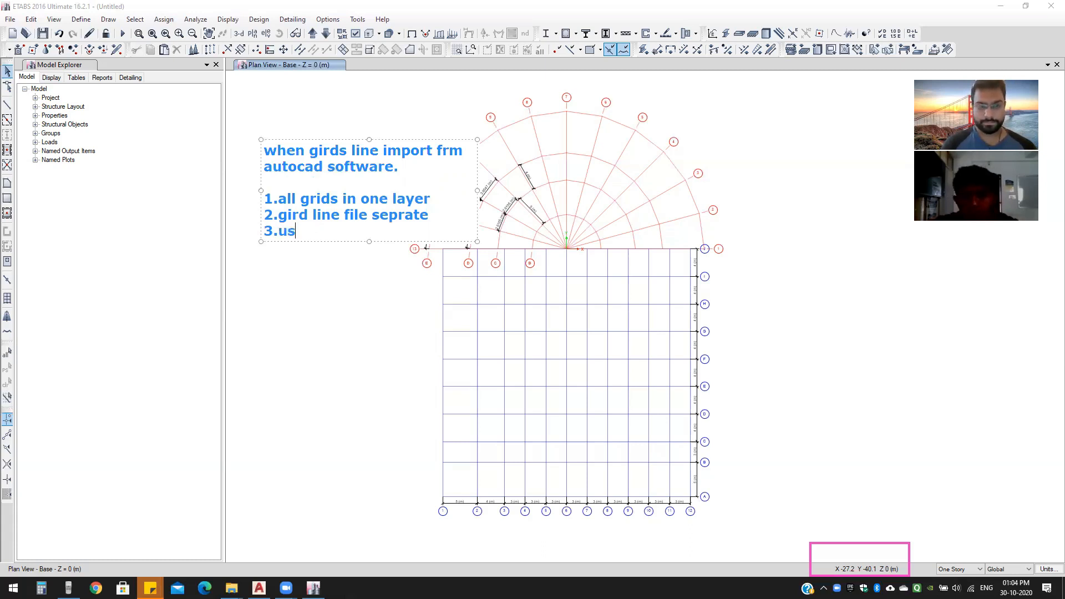
type("e dx")
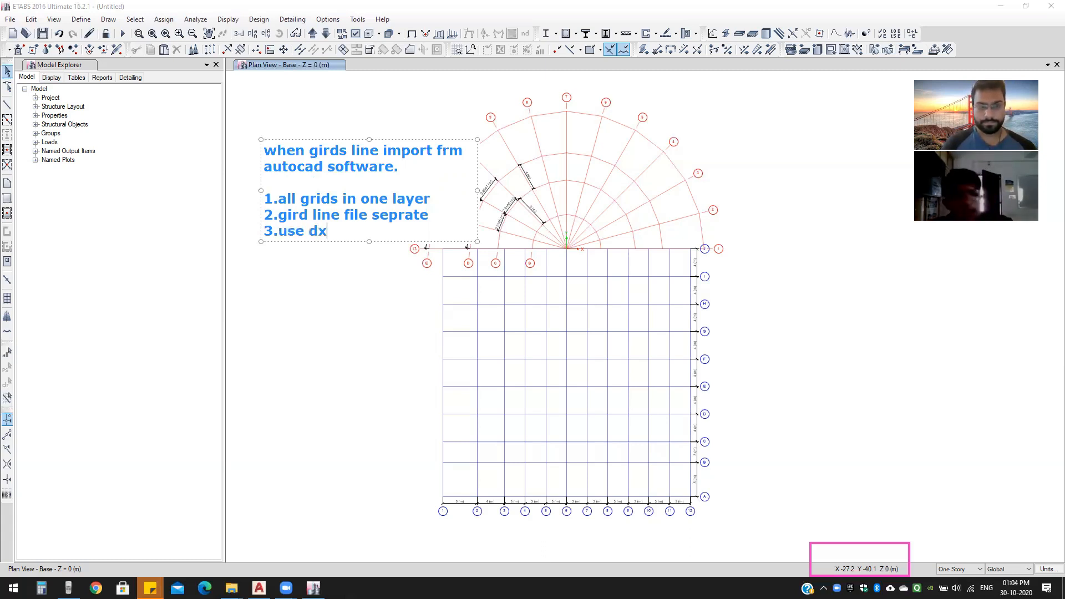
type("f file ")
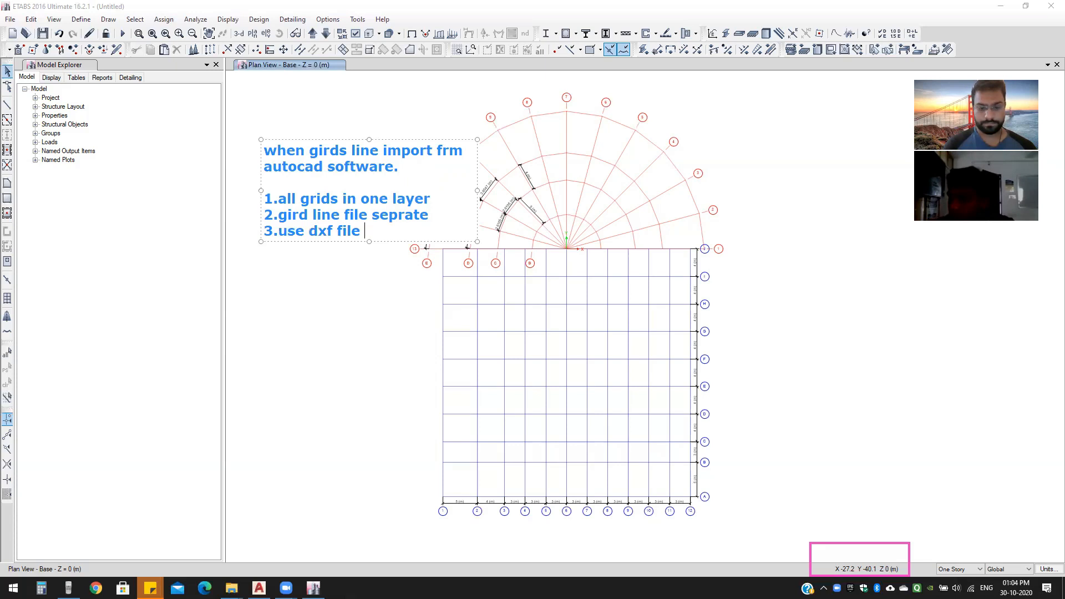
type("of au")
key("BackSpace")
key("BackSpace")
key("BackSpace")
key("BackSpace")
key("BackSpace")
type("in etab")
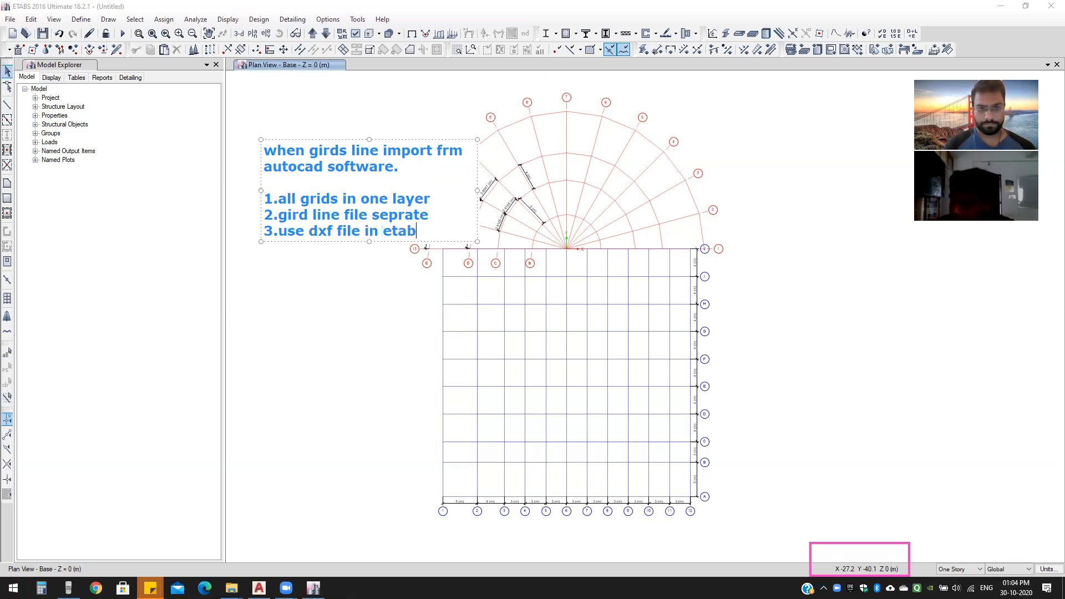
type("s")
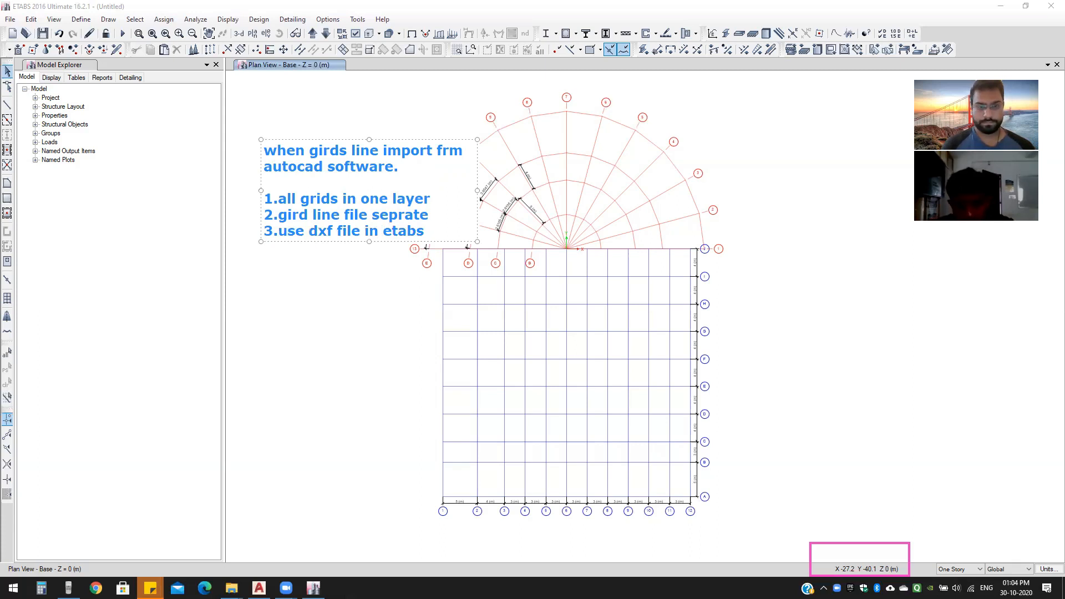
Step: Extend the annotation's third point with "for grid line import"
type("  for")
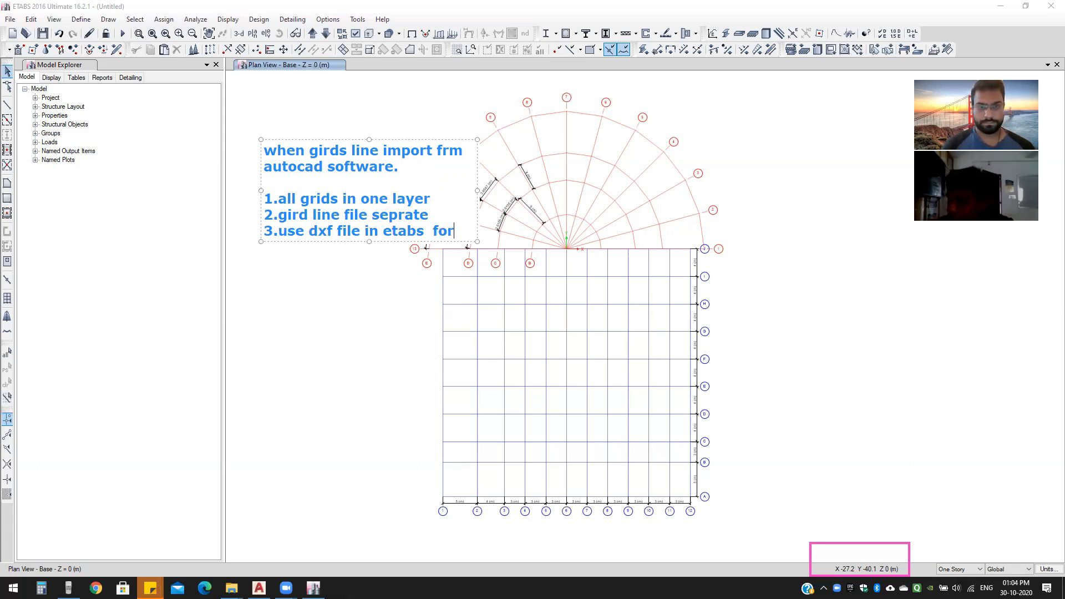
type(" grid")
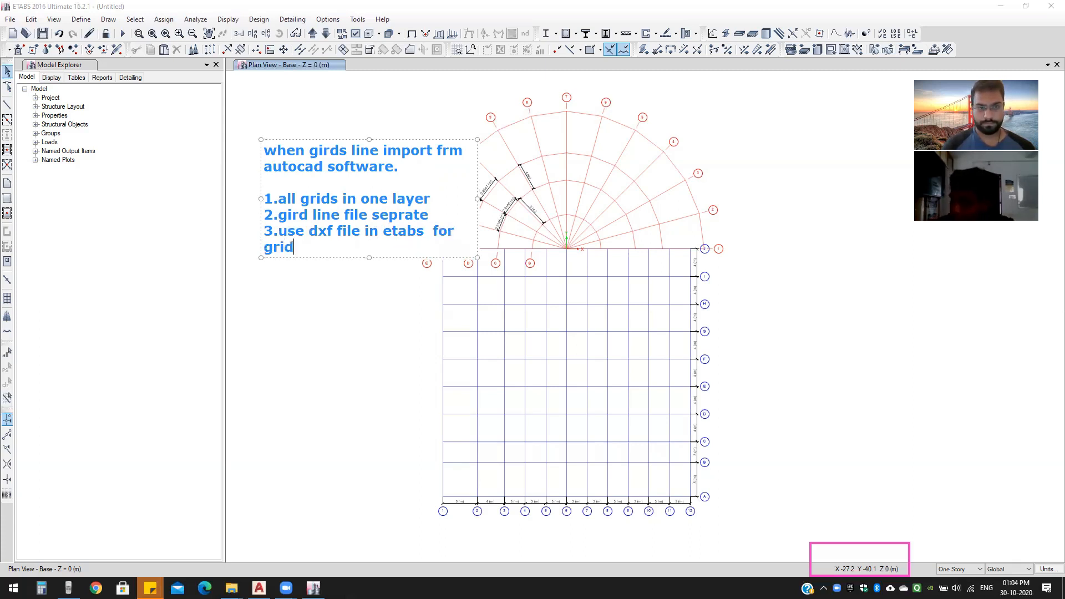
type(" line")
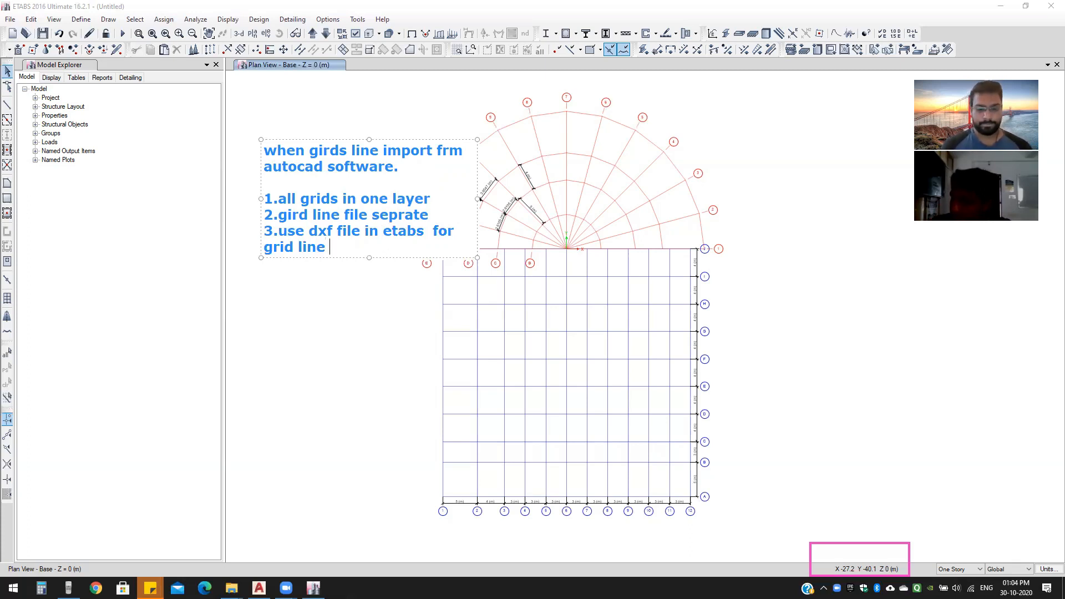
type("import")
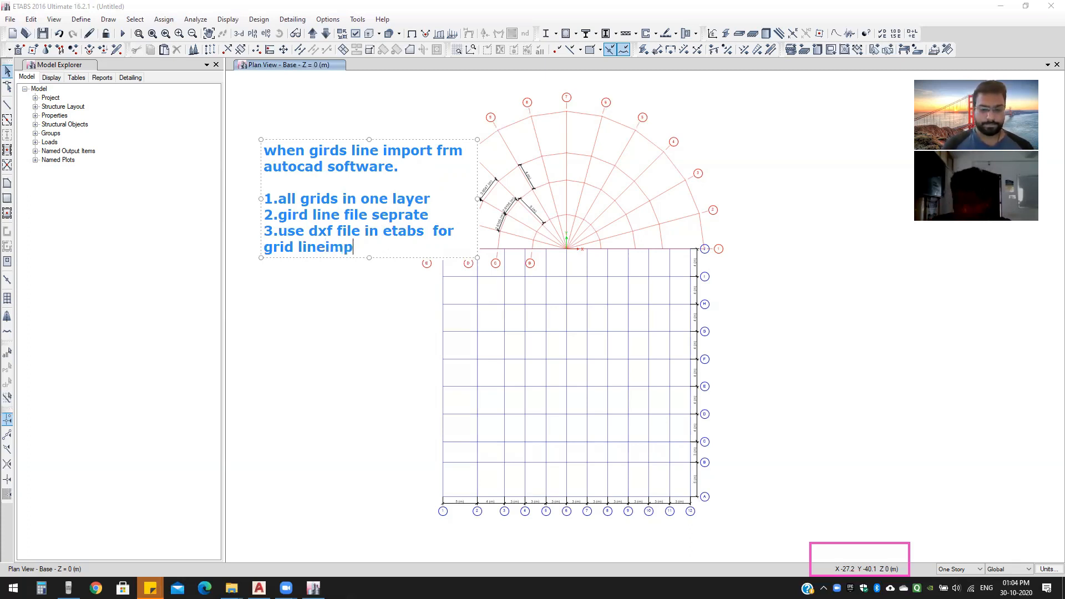
key("BackSpace")
key("BackSpace")
key("BackSpace")
key("BackSpace")
key("BackSpace")
key("BackSpace")
type("impot")
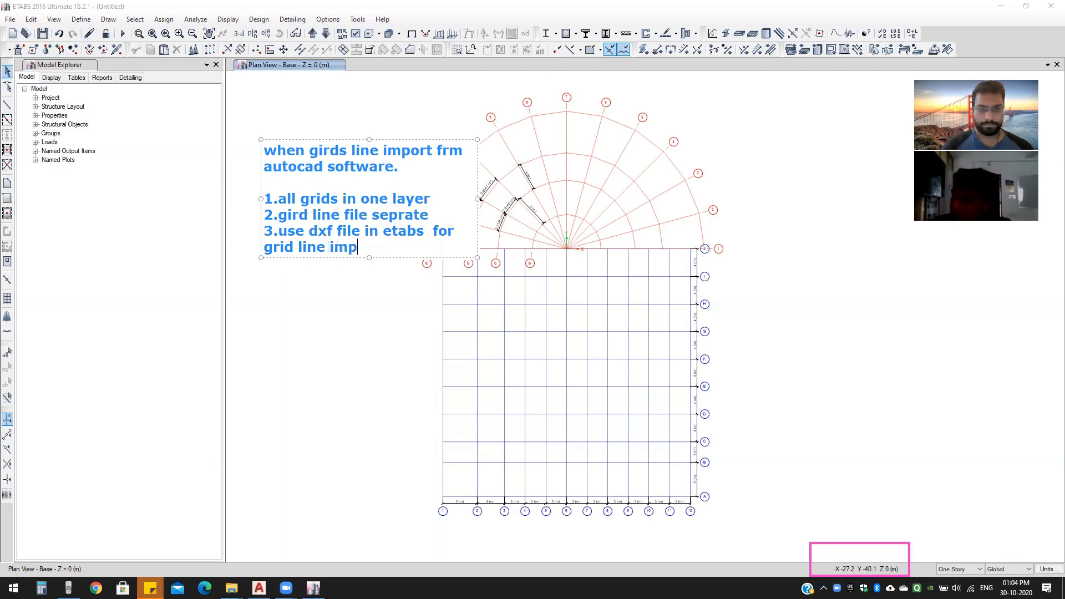
key("BackSpace")
type("rt")
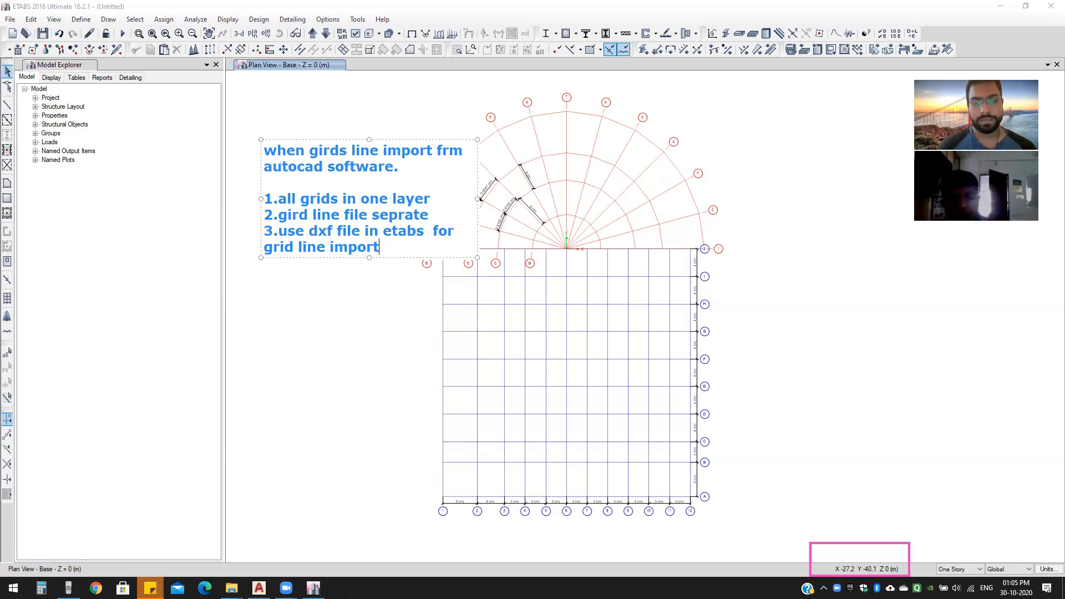
Step: Add a fourth point to the annotation reading "4. check other line, use only grids line"
key("Return")
type("3")
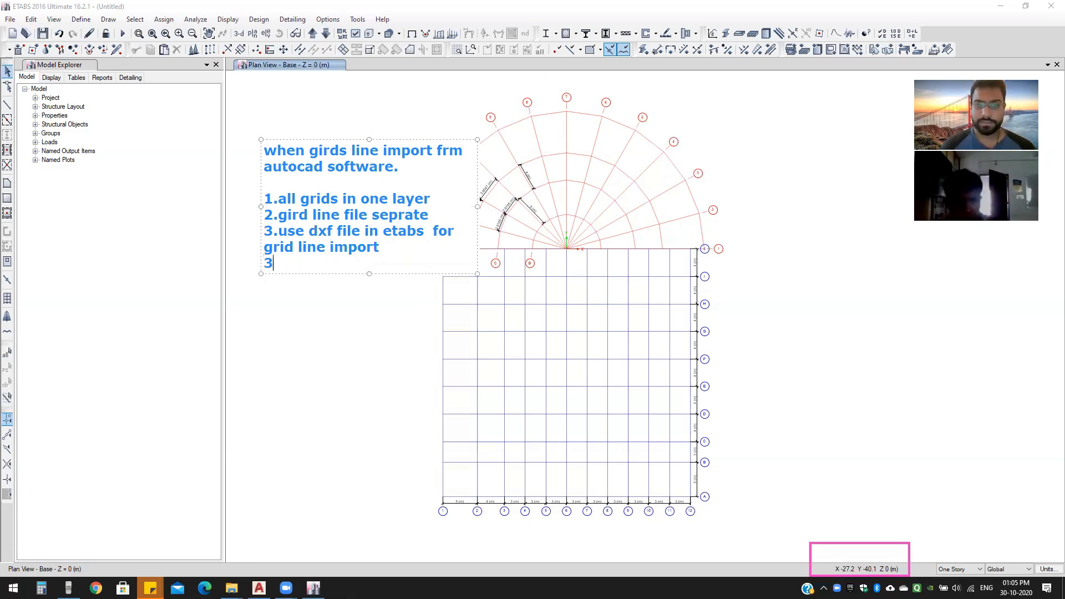
key("BackSpace")
type("4.")
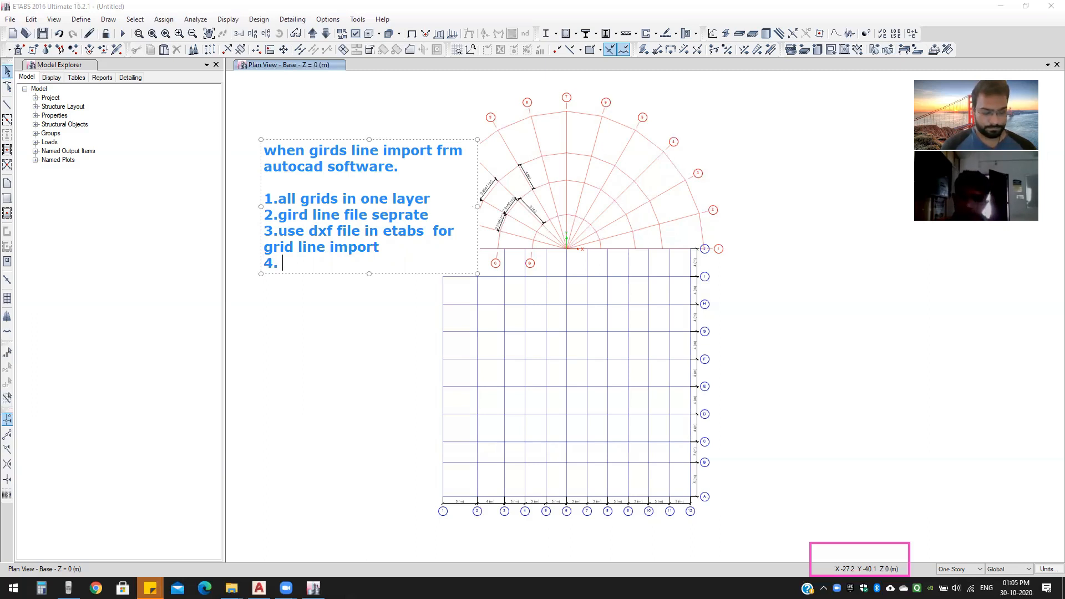
type("check ")
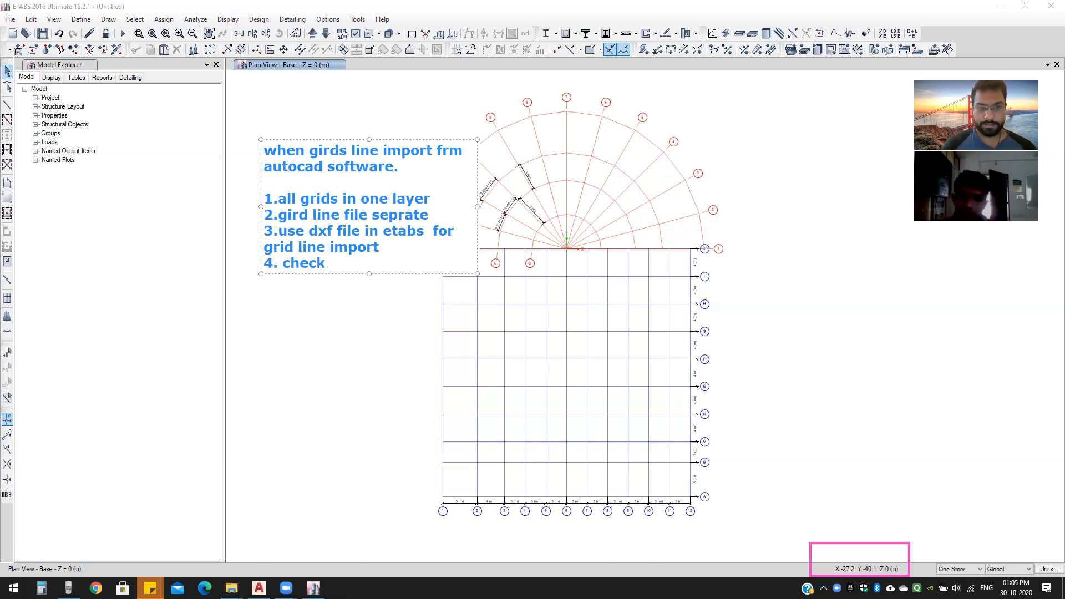
type("other")
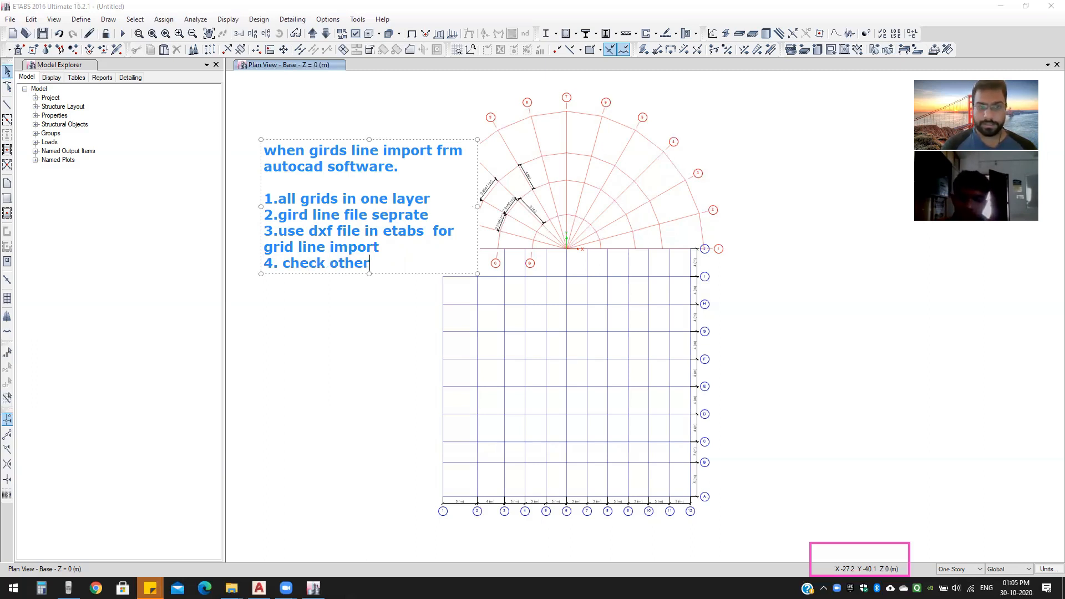
type(" line")
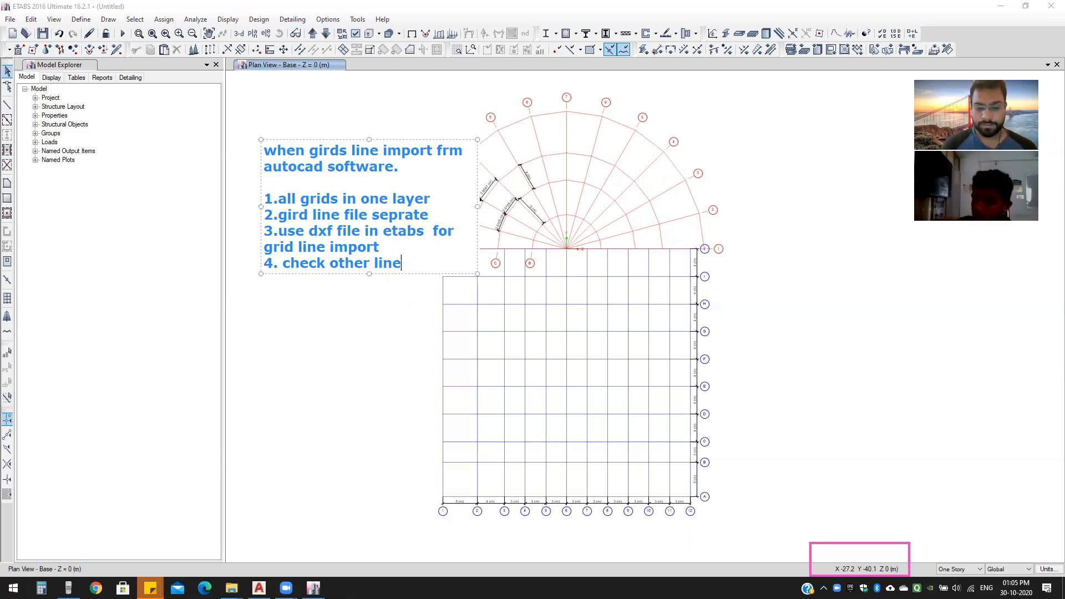
type(", on")
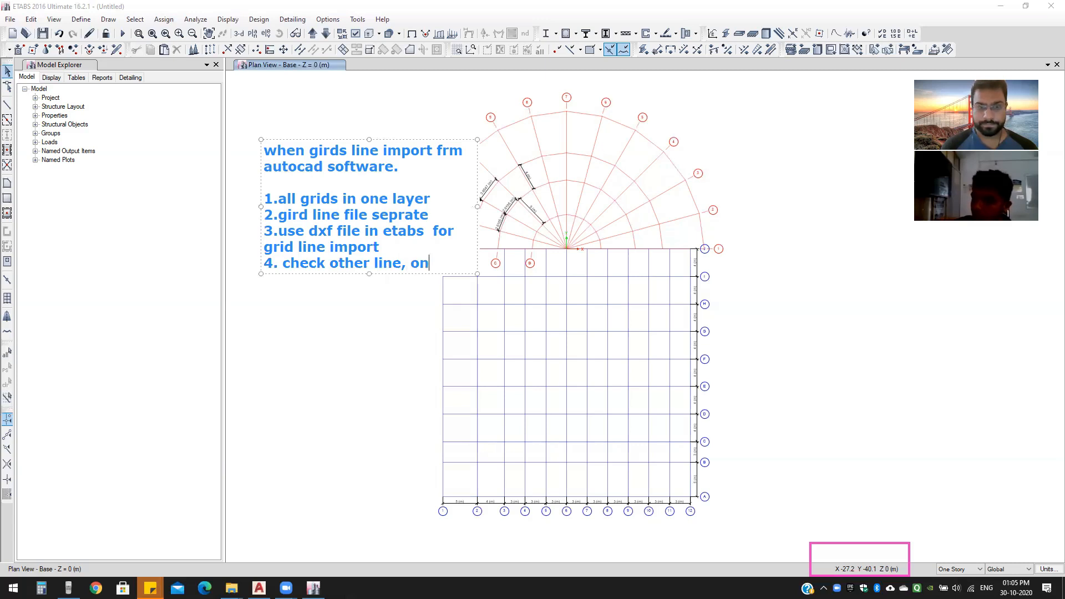
key("BackSpace")
key("BackSpace")
type("use ")
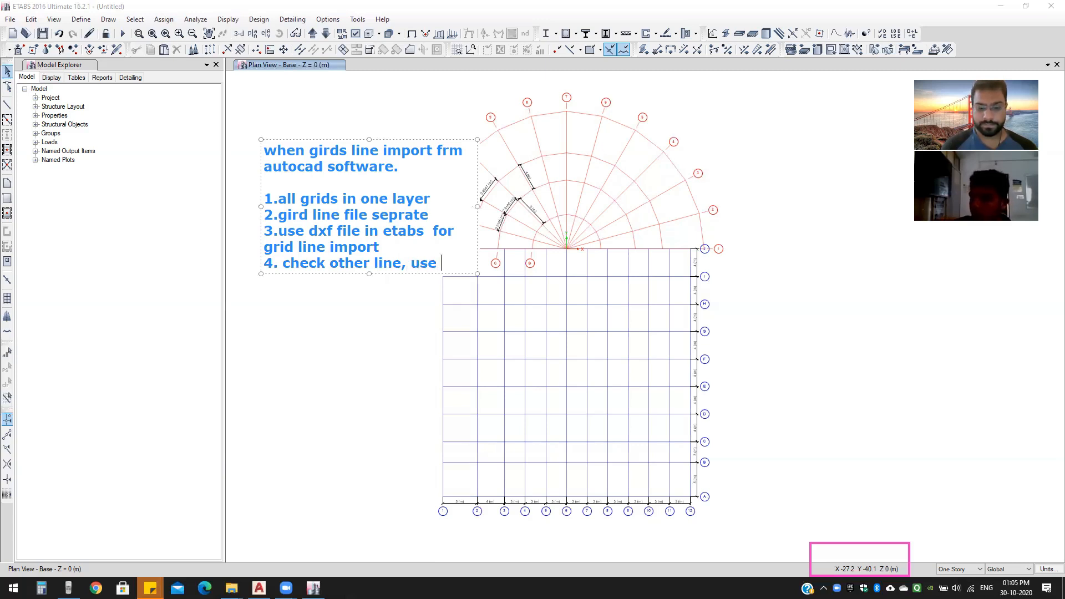
type("only")
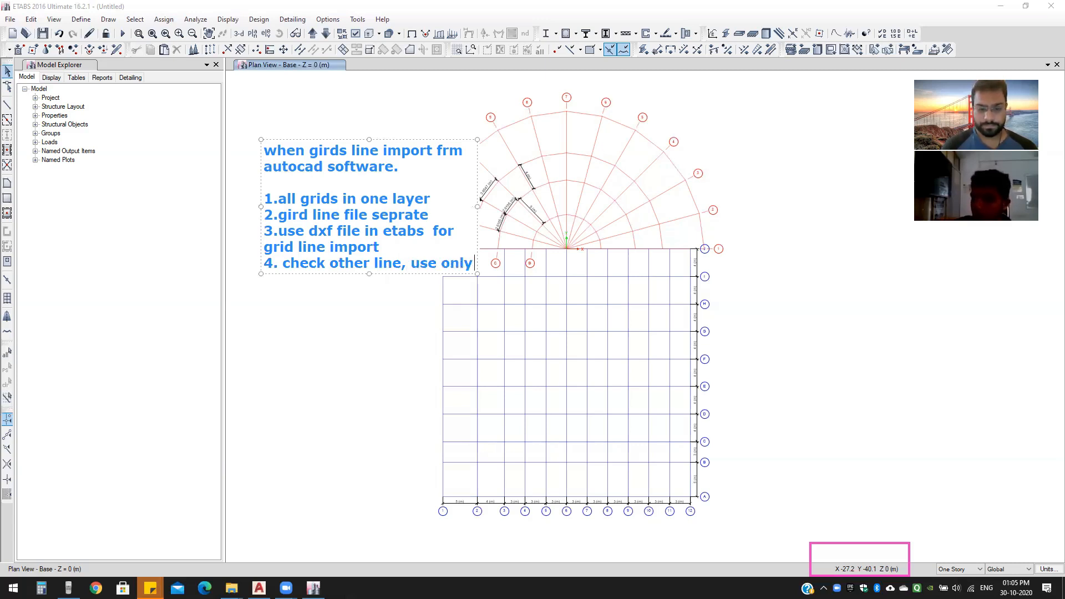
type(" gri")
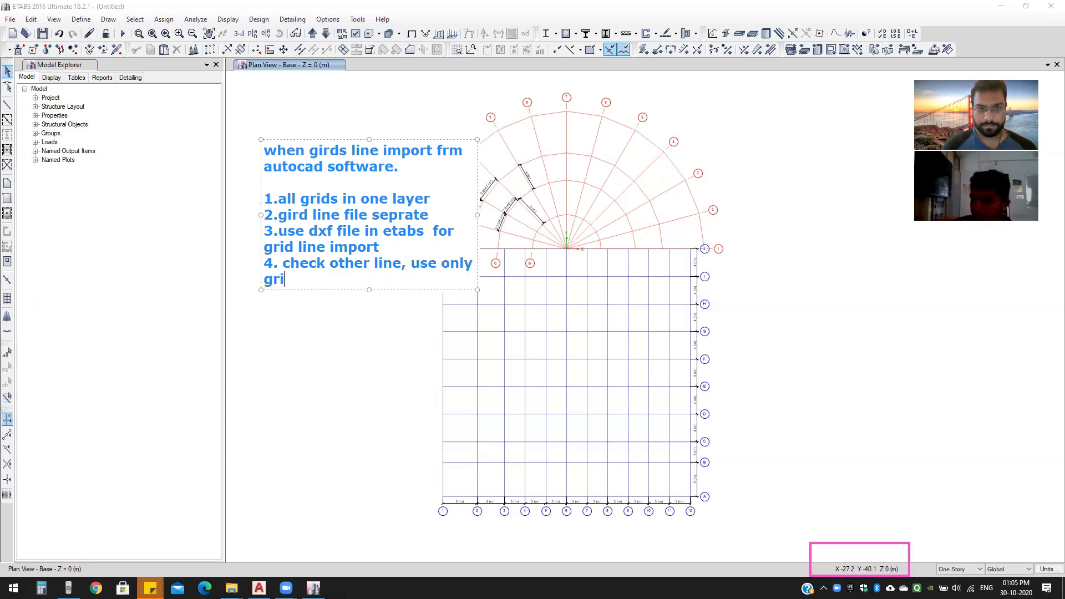
type("ds line ")
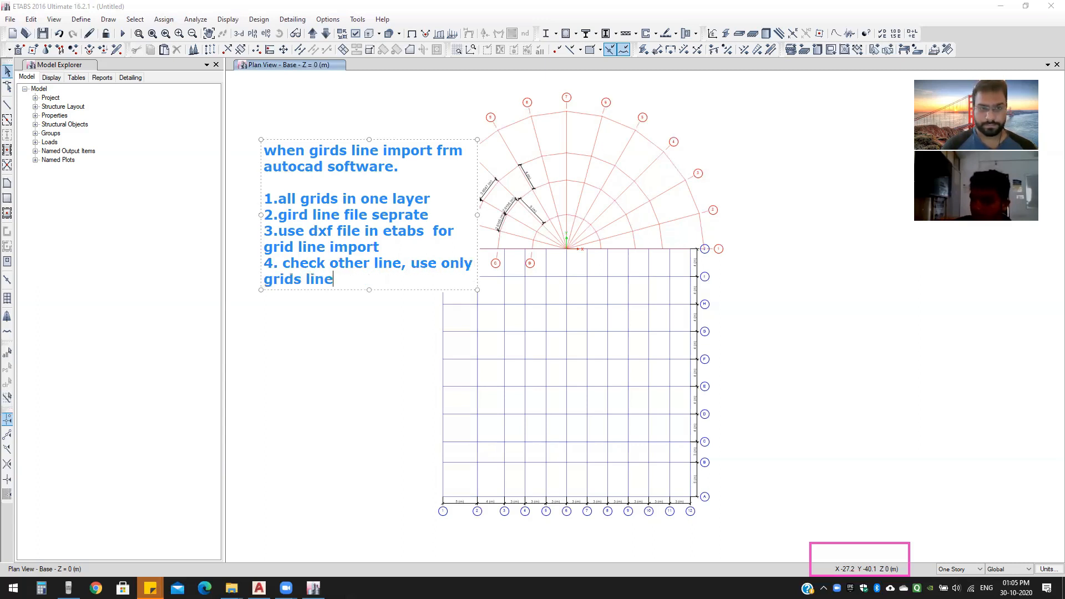
Step: Continue the annotation's fourth point with "if other line in the file then etabs shows error."
type("if other line in the")
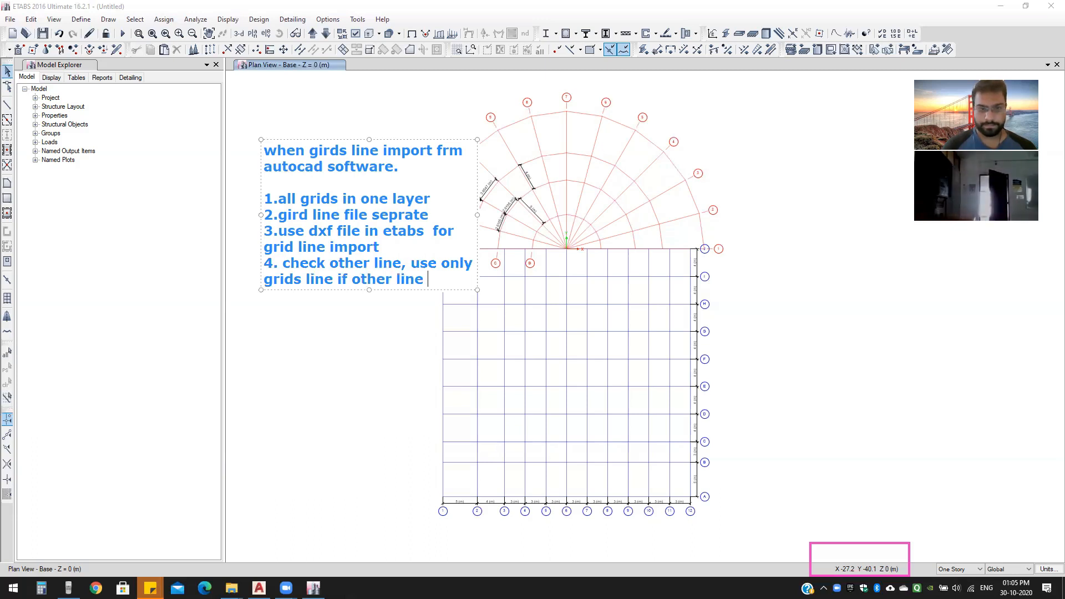
type(" file then ")
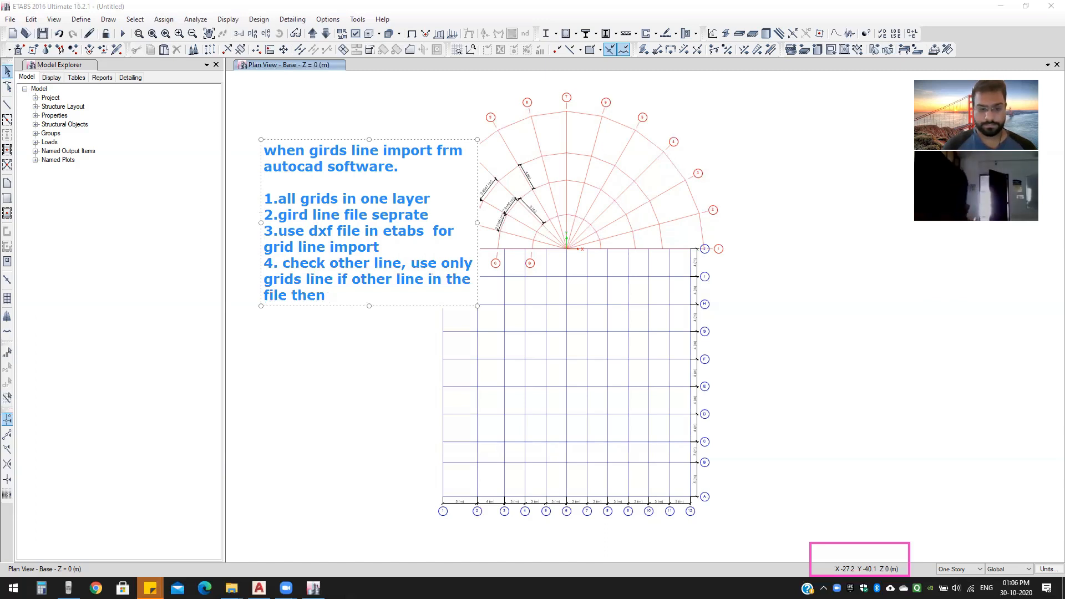
type("etans")
key("BackSpace")
key("BackSpace")
key("BackSpace")
type("bs show")
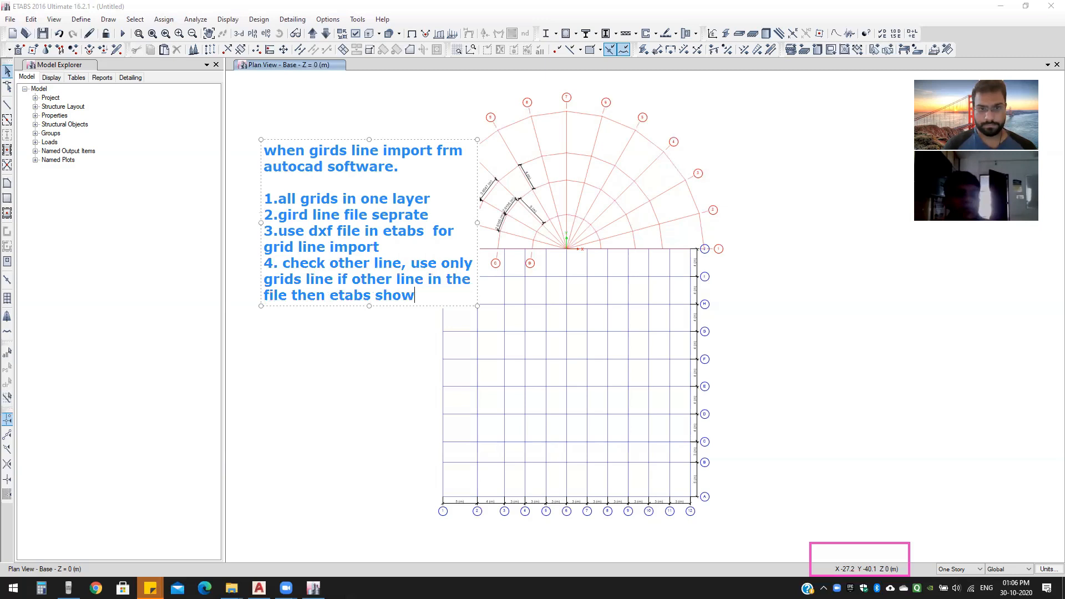
type("s error.")
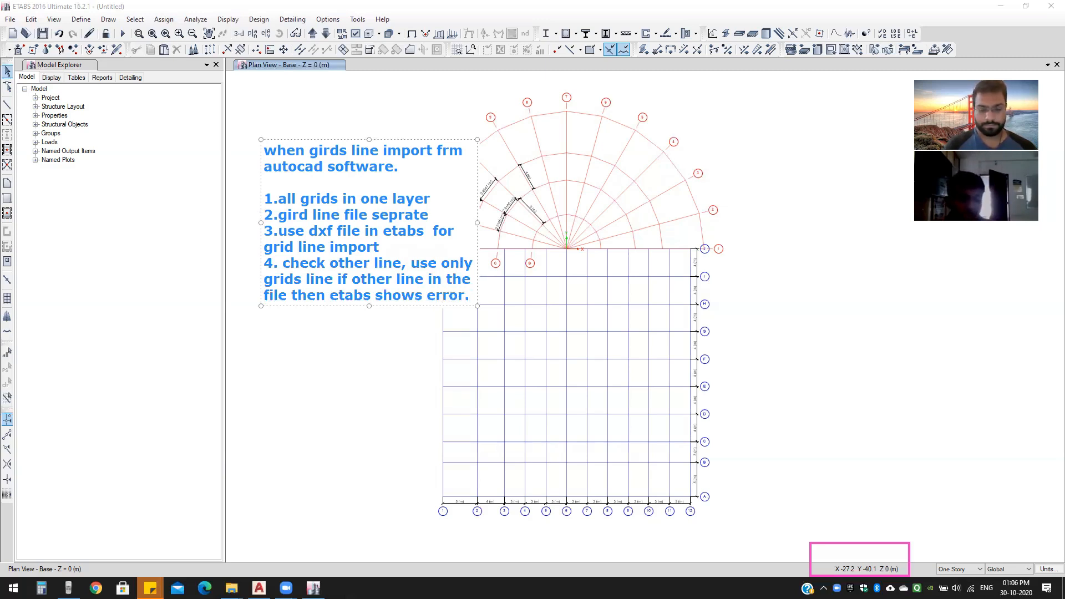
Step: Finish the annotation's fourth point on a new line with "when importing the grids line."
key("Return")
type("when im")
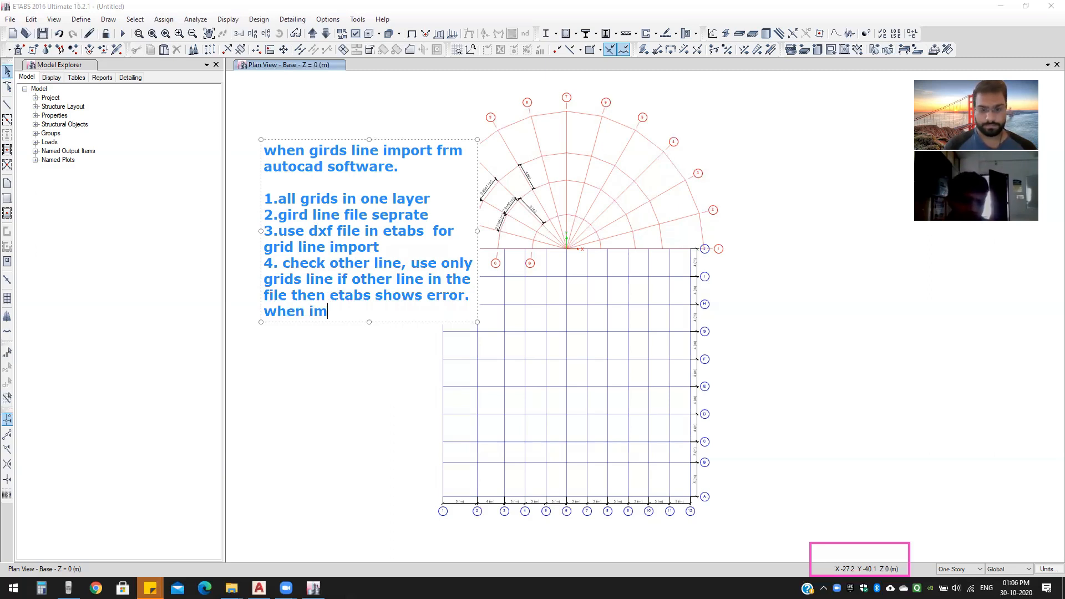
type("porting ")
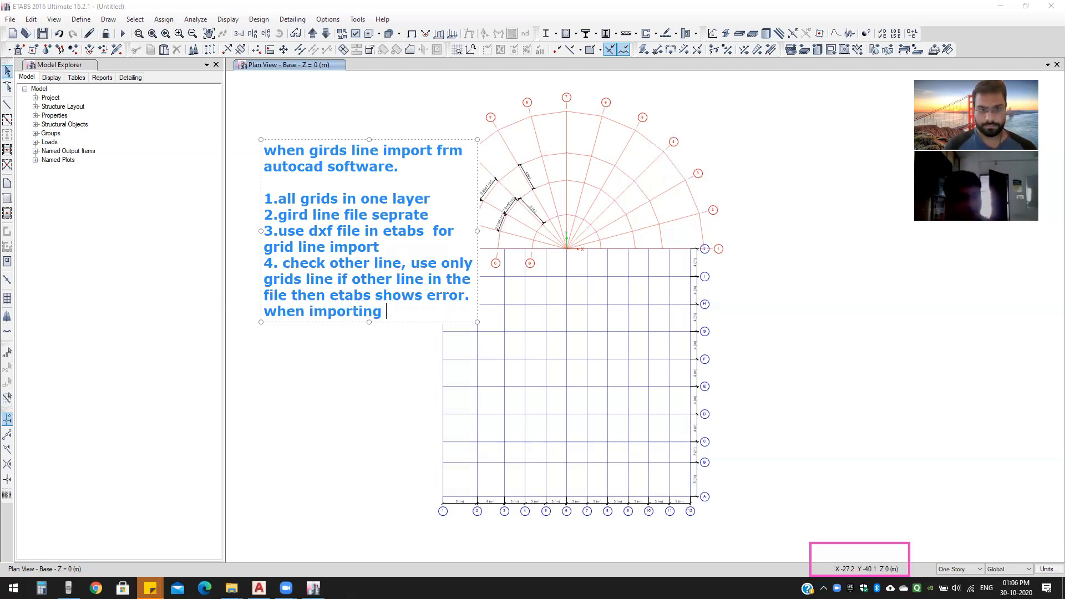
type("f")
key("BackSpace")
type("the gri")
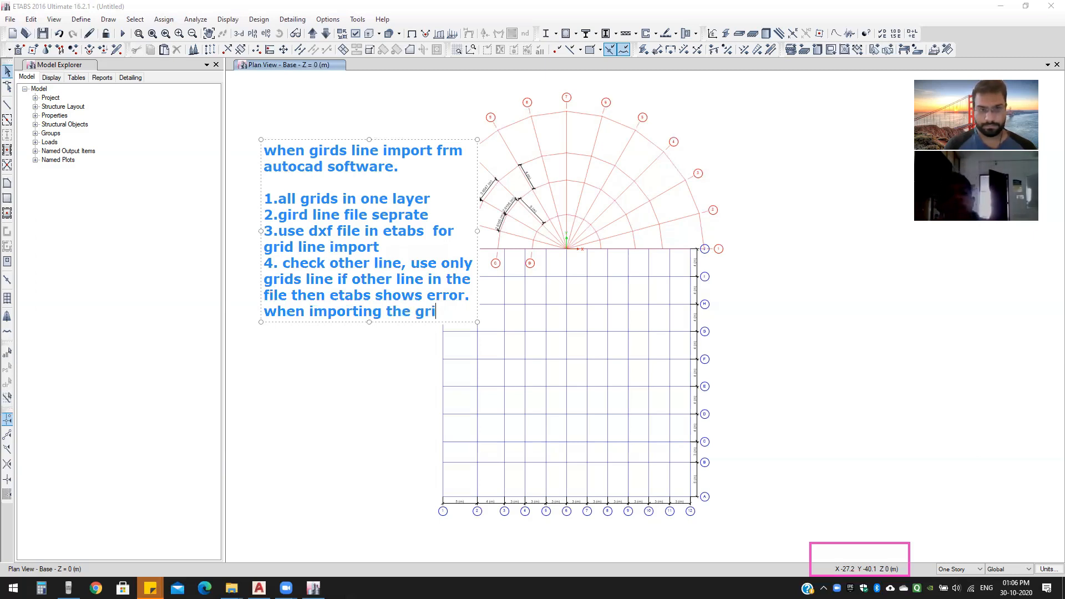
type("ds line")
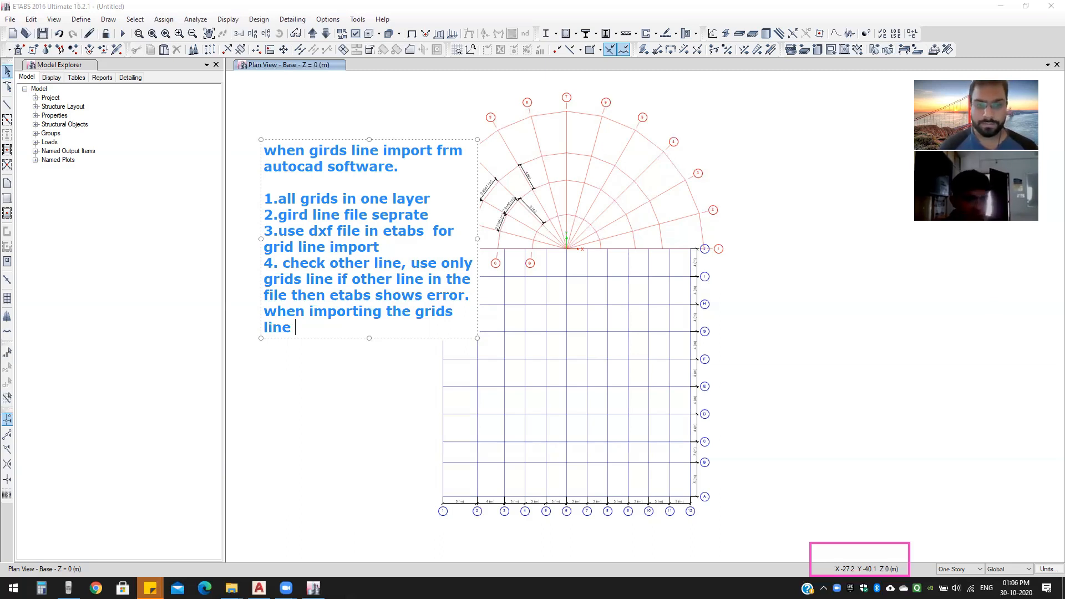
key("BackSpace")
type(".")
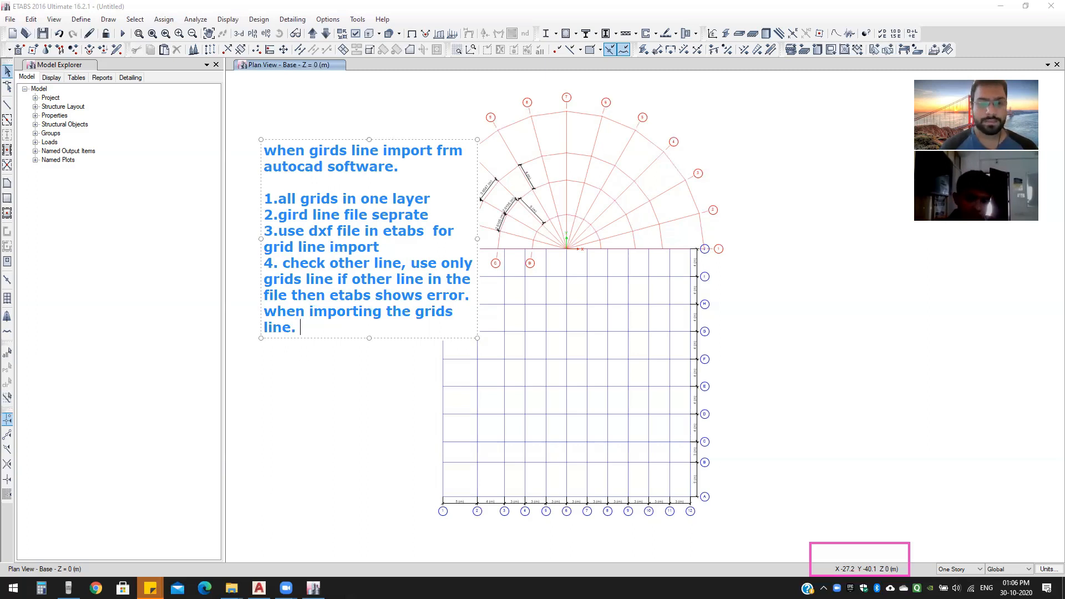
Step: Add a fifth point to the annotation reading "5. best to draw mannully in etabs"
key("Return")
type("m")
key("BackSpace")
type("5.")
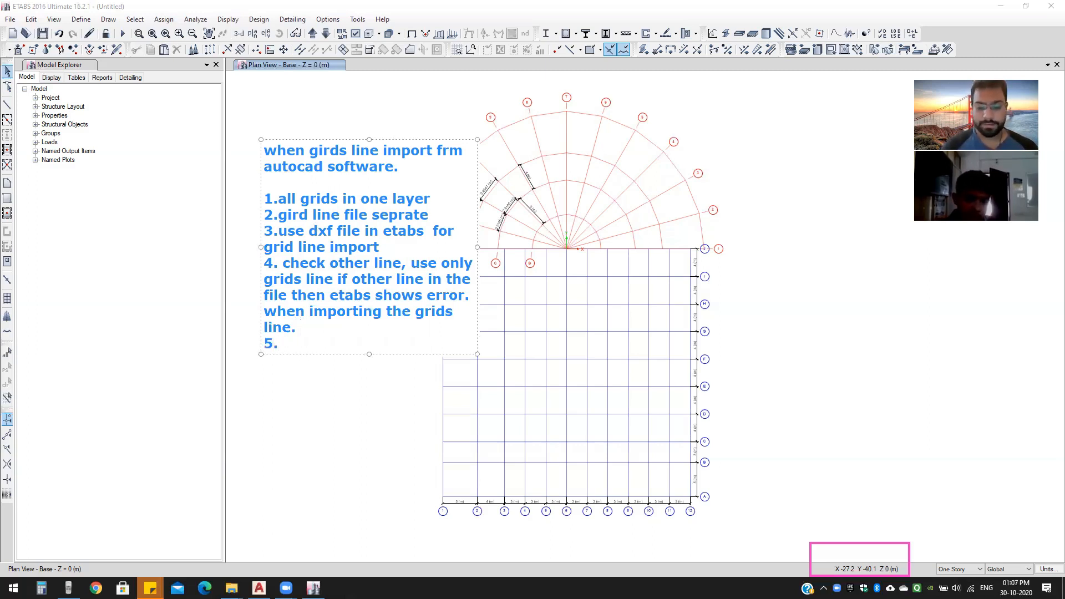
type("  best to fr")
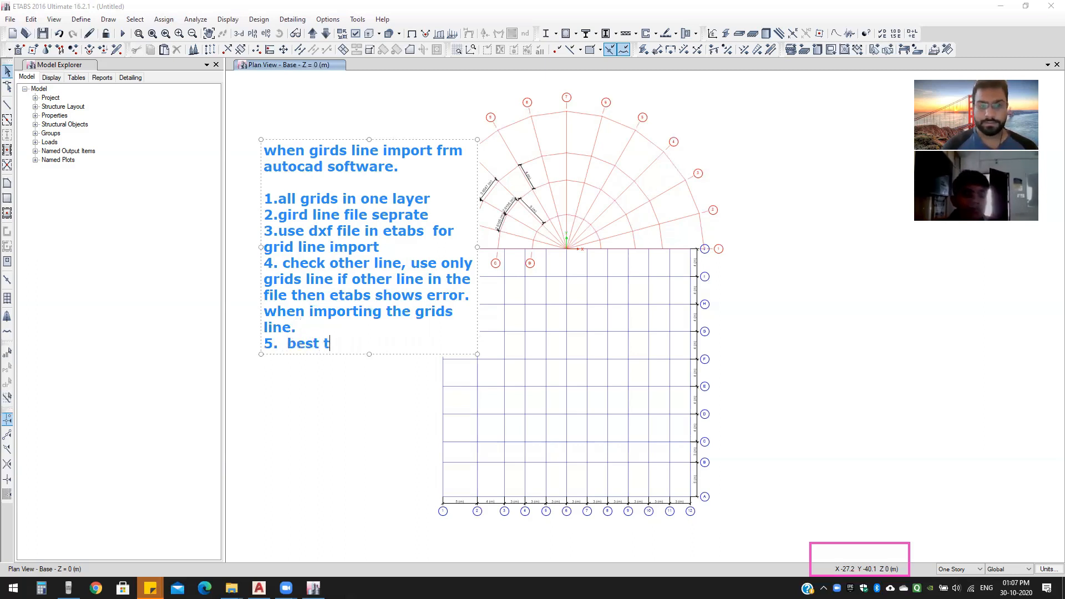
key("BackSpace")
key("BackSpace")
type("dr")
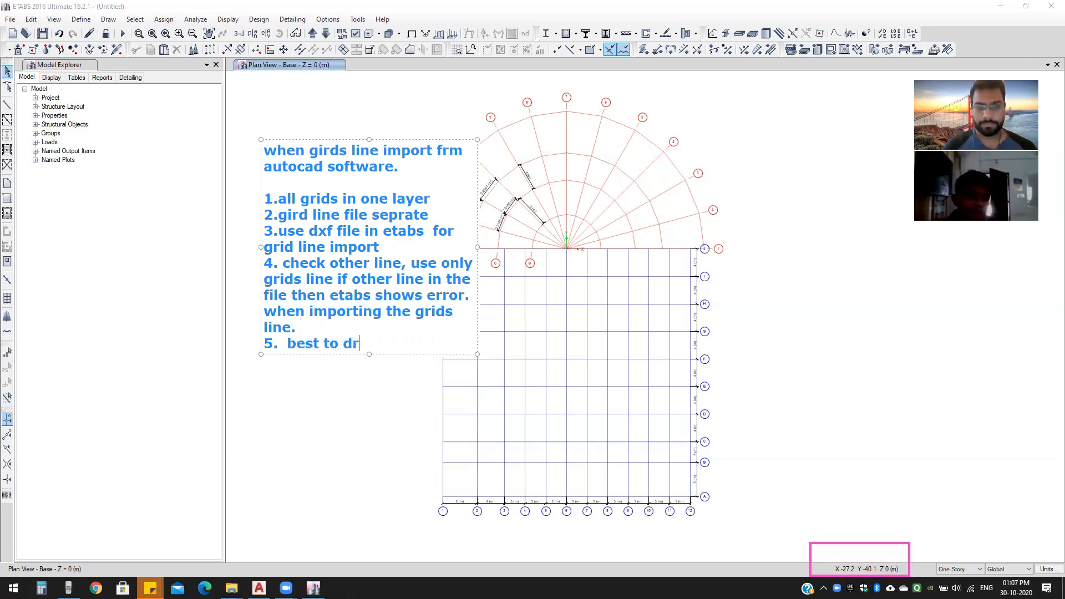
type("aw mann")
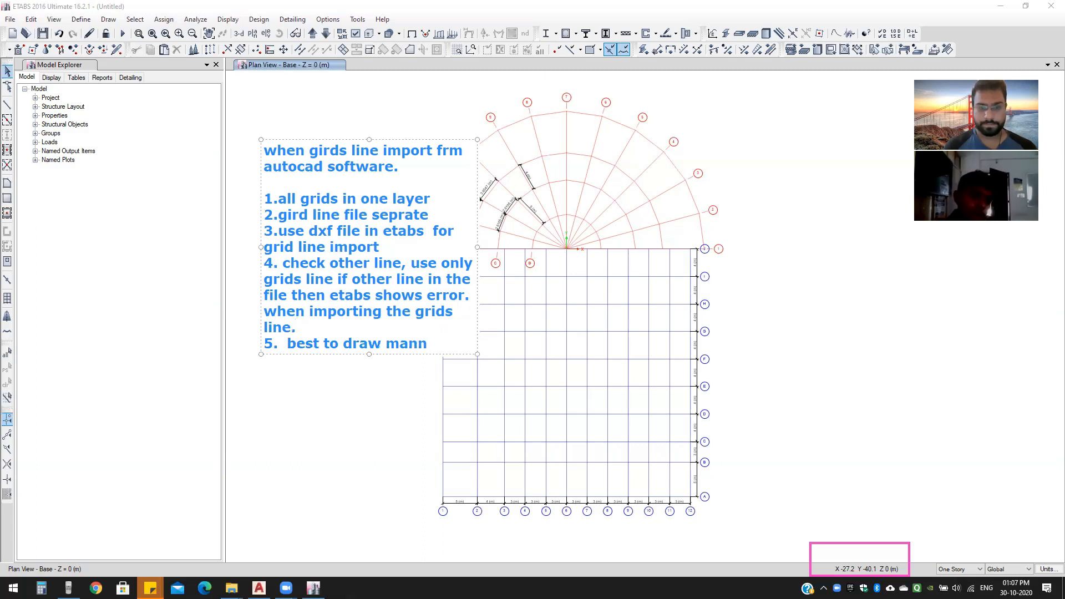
type("ully in etabs")
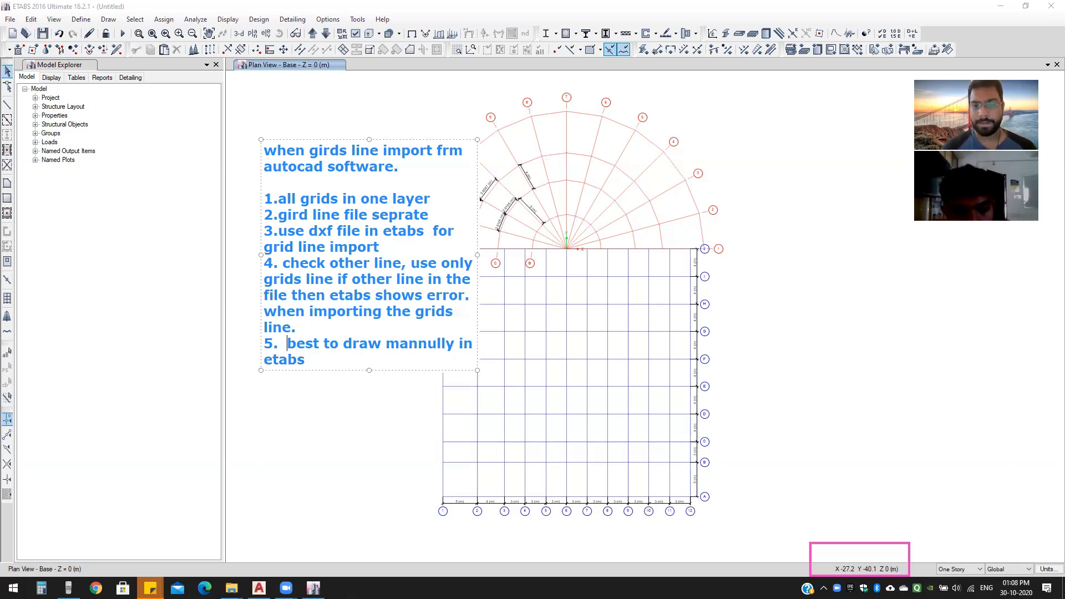
Step: Remove the extra spaces before "best" in the annotation's fifth point and finish editing the text
key("BackSpace")
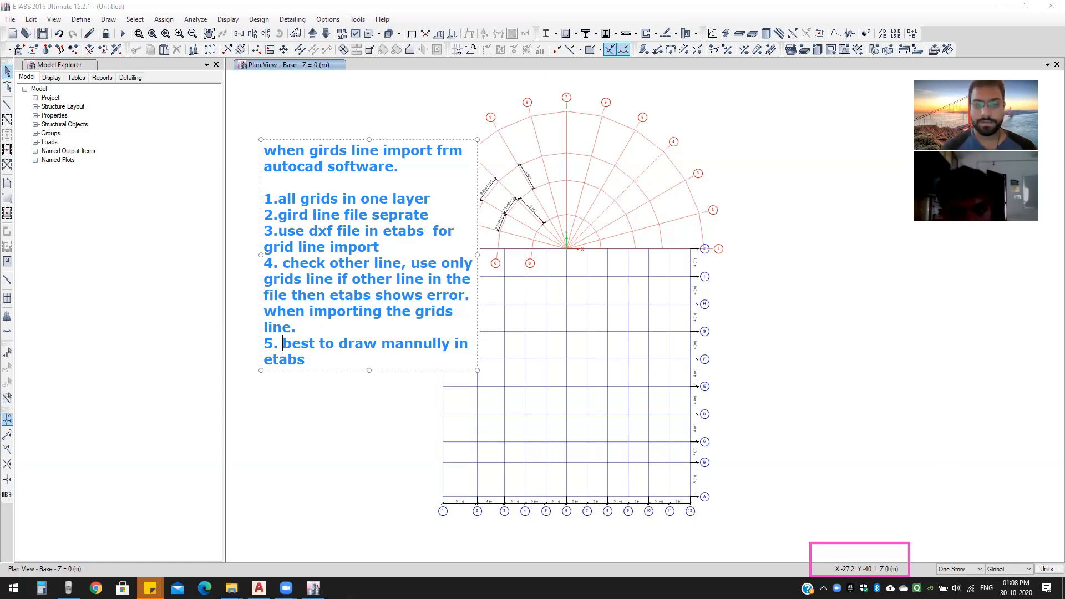
key("BackSpace")
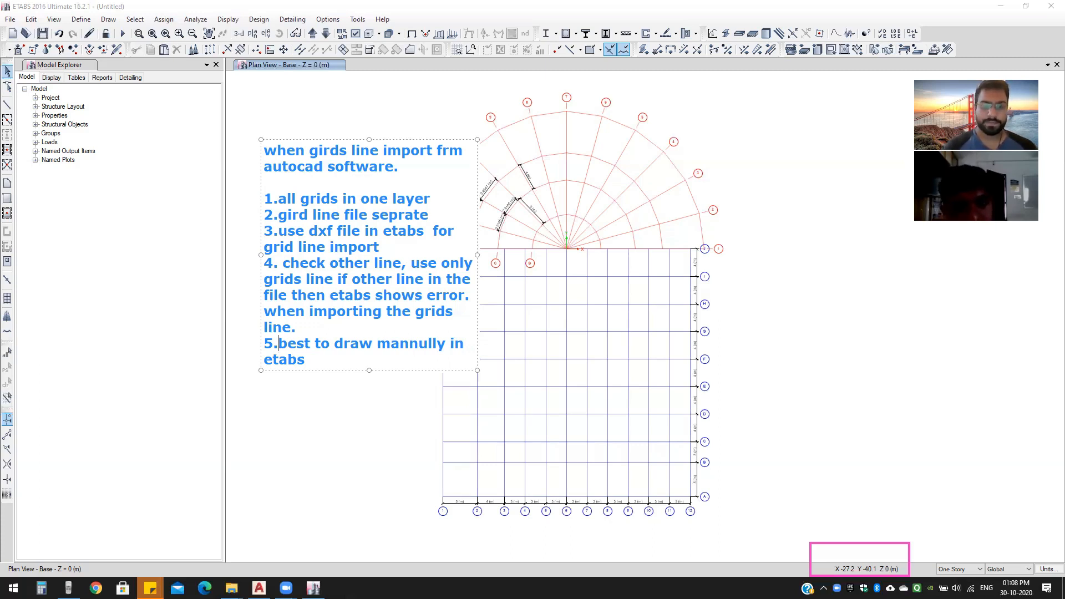
left_click(364, 413)
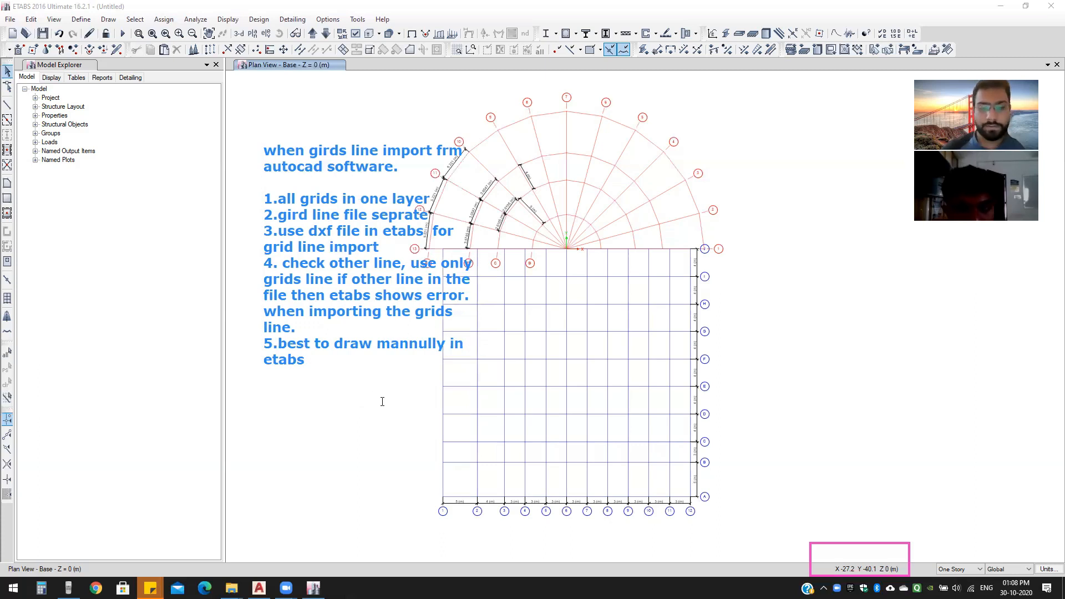
Step: Switch to the floor plan drawing in AutoCAD and return to the ETABS plan view
left_click(261, 585)
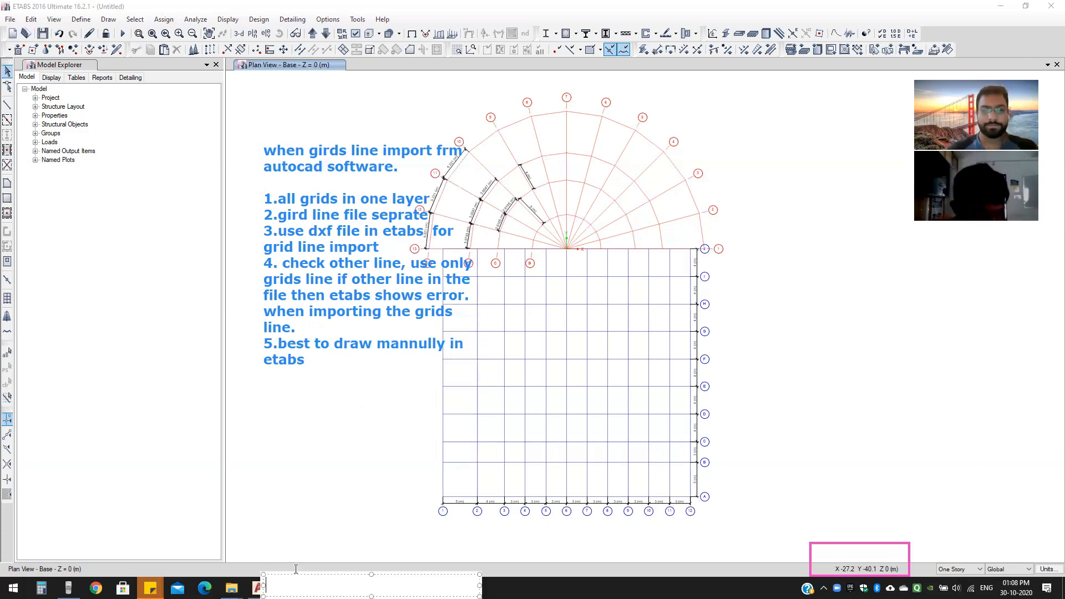
left_click(395, 555)
left_click(258, 588)
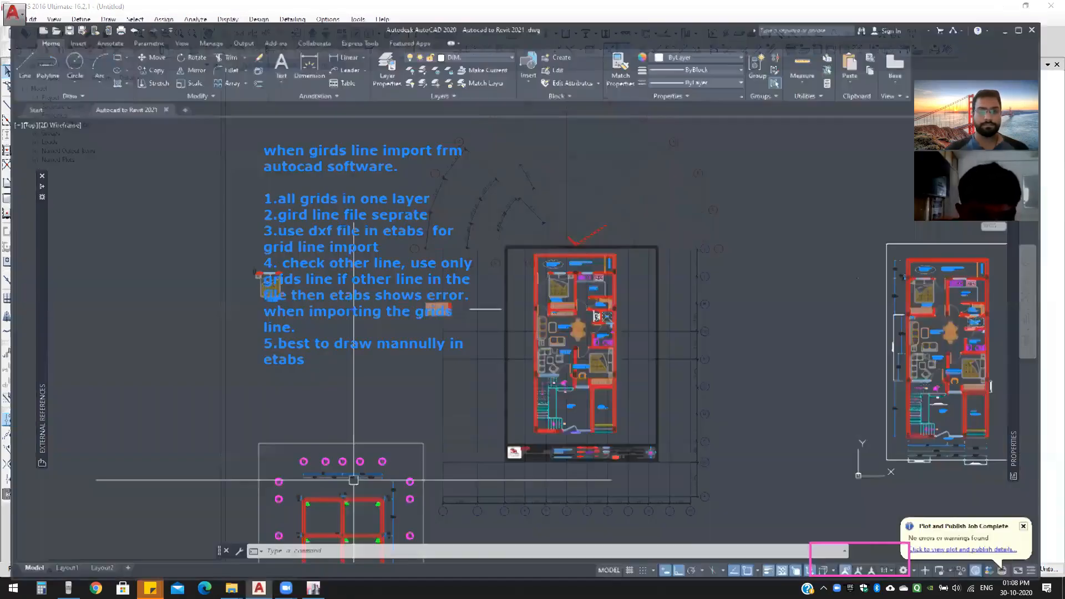
left_click(259, 588)
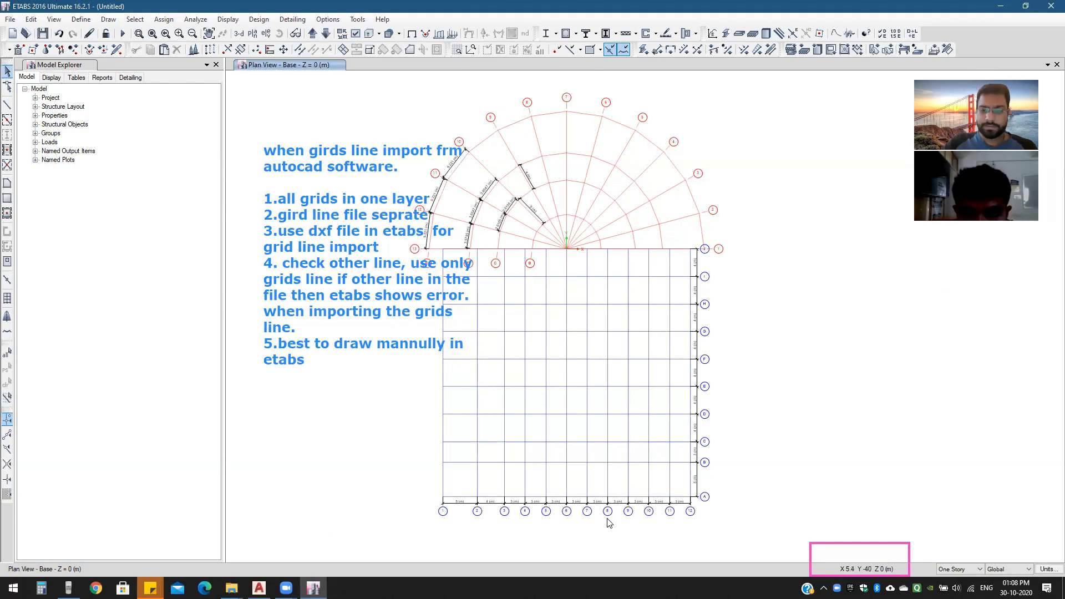
Step: Clear the on-screen annotations and reactivate the ETABS plan view
left_click(345, 514)
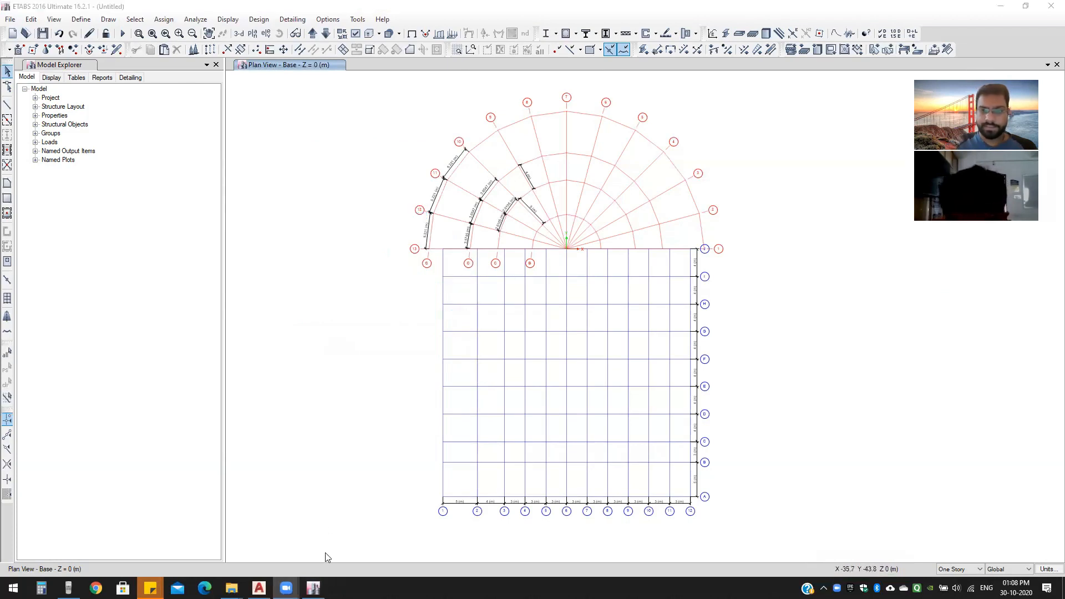
left_click(427, 71)
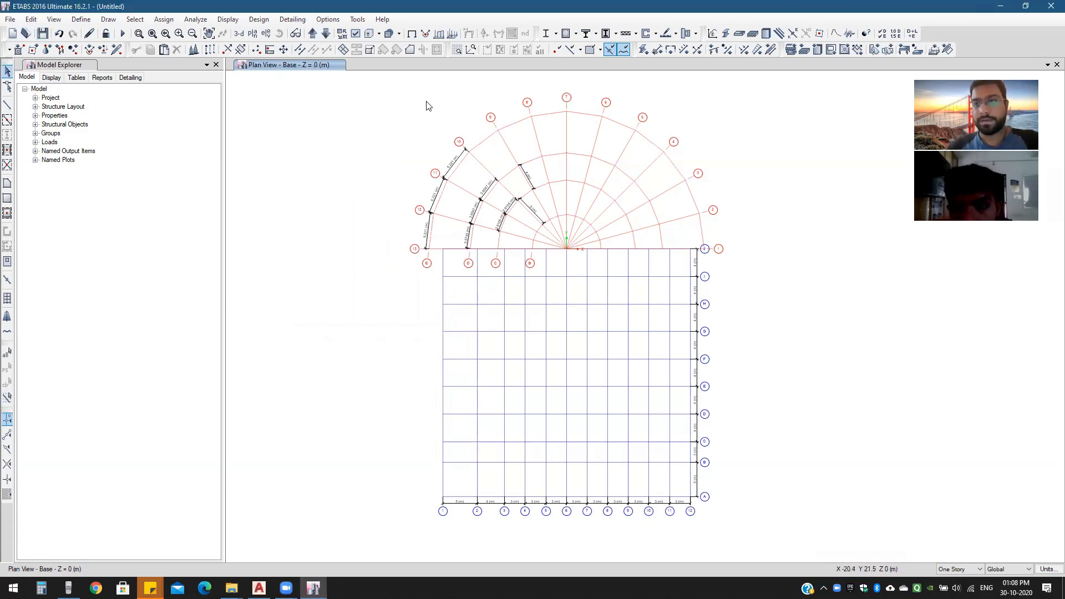